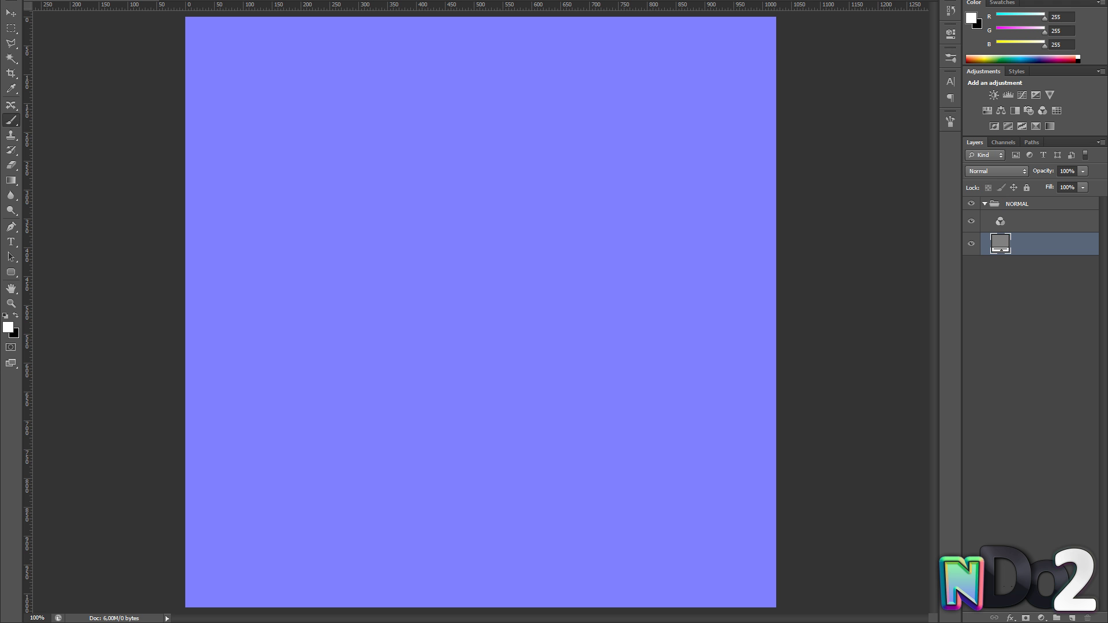
- Create a new layer named SidePlating and fill the canvas's left quarter with white at full height
left_click(1072, 617)
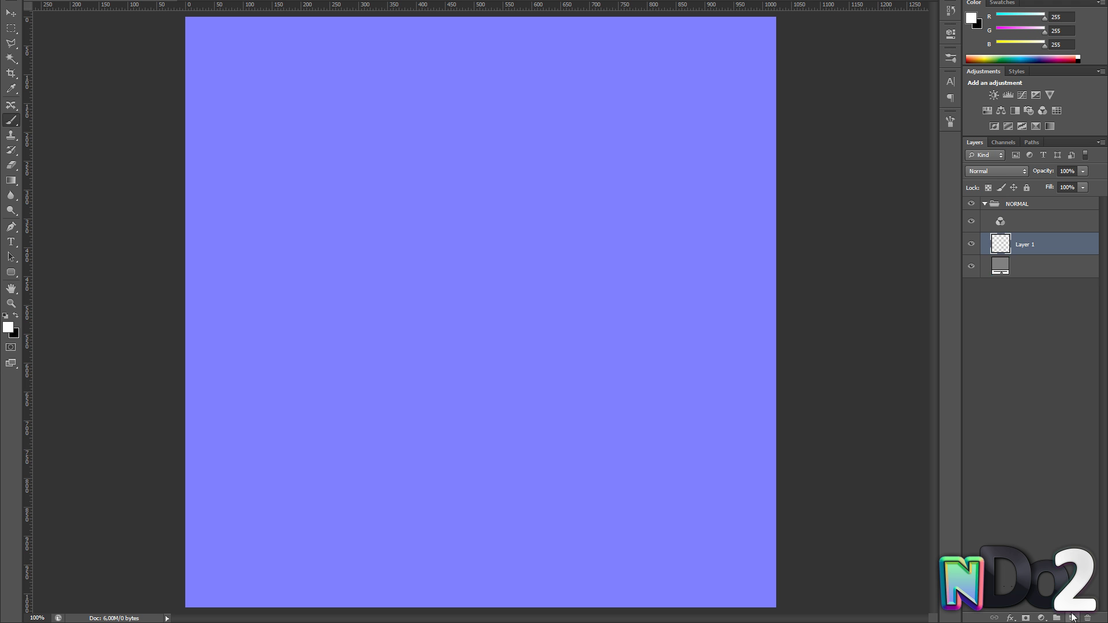
left_click_drag(178, 15, 334, 606)
key("alt+BackSpace")
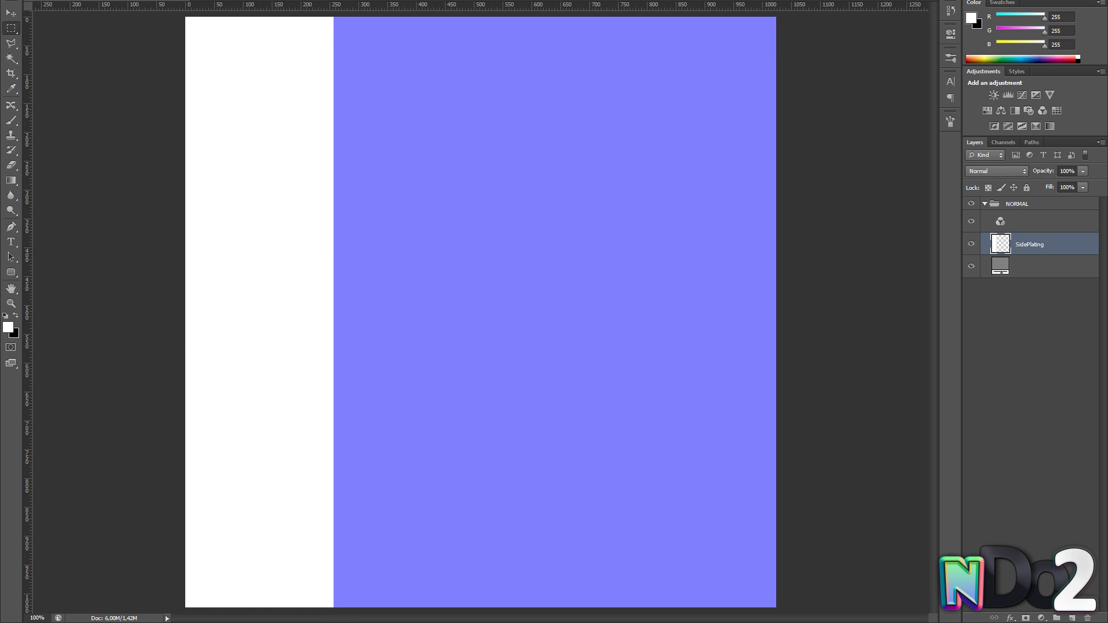
- Add a LeftTrim layer with a narrow full-height white strip, separated from the side plating by a thin gap
key("ctrl+shift+alt+n")
left_click_drag(375, 594, 358, 595)
key("alt+BackSpace")
key("ctrl+alt+Right")
key("ctrl+alt+Right")
key("ctrl+alt+Right")
key("ctrl+alt+Right")
key("ctrl+alt+Right")
key("ctrl+alt+Right")
key("ctrl+alt+Right")
key("ctrl+alt+Right")
key("ctrl+d")
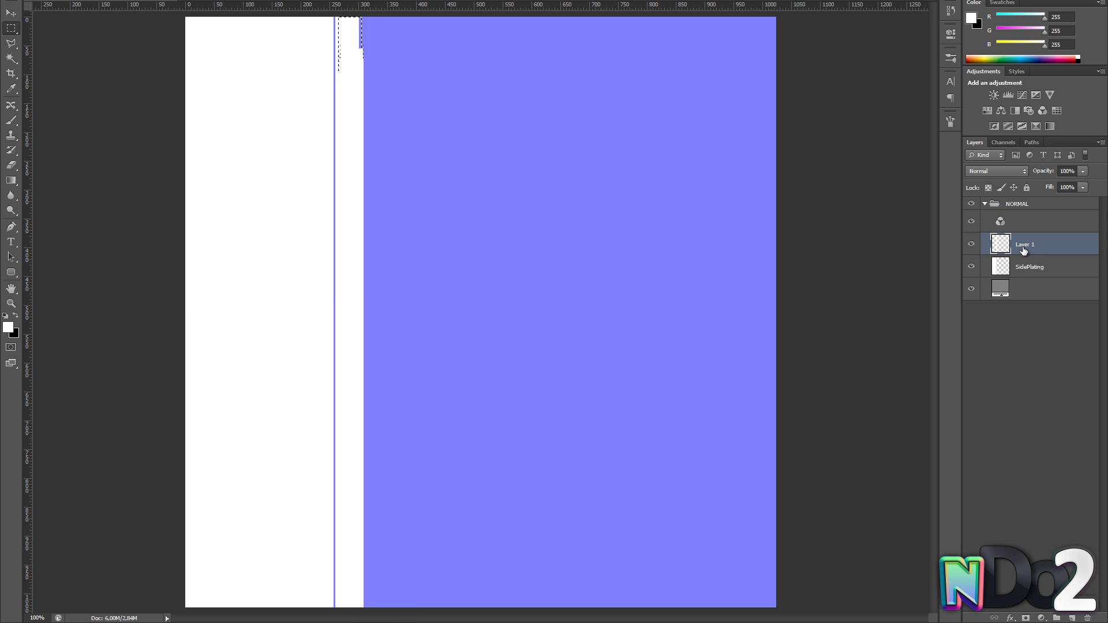
- Fill roughly the right half of the canvas with white on its own new layer, FloorArea
left_click_drag(804, 20, 498, 615)
key("alt+BackSpace")
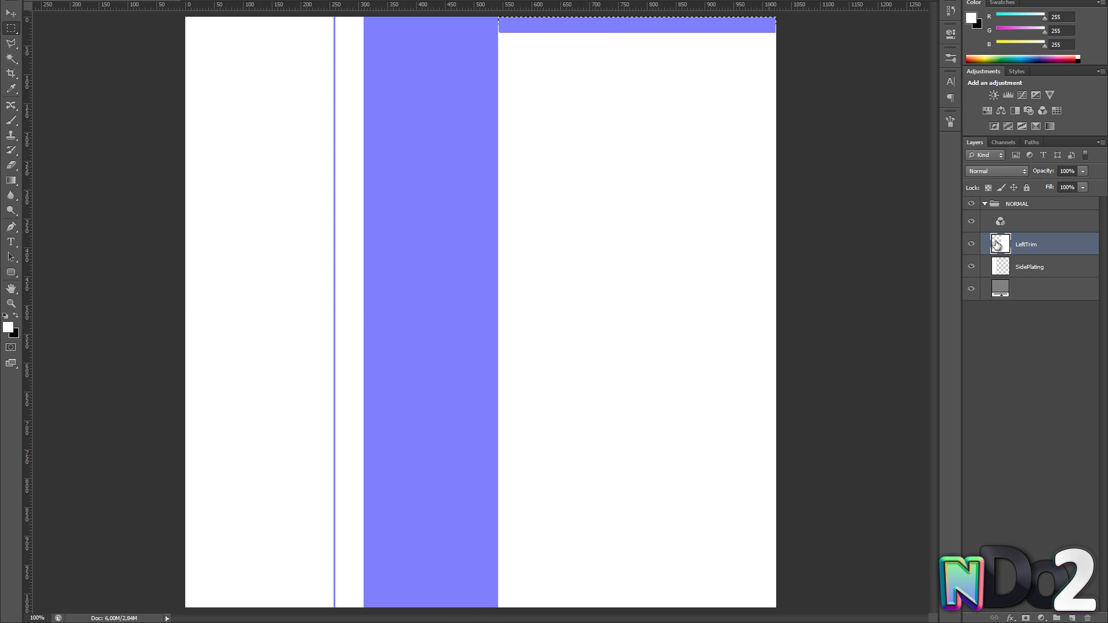
key("ctrl+z")
key("ctrl+alt+shift+n")
key("alt+BackSpace")
key("ctrl+d")
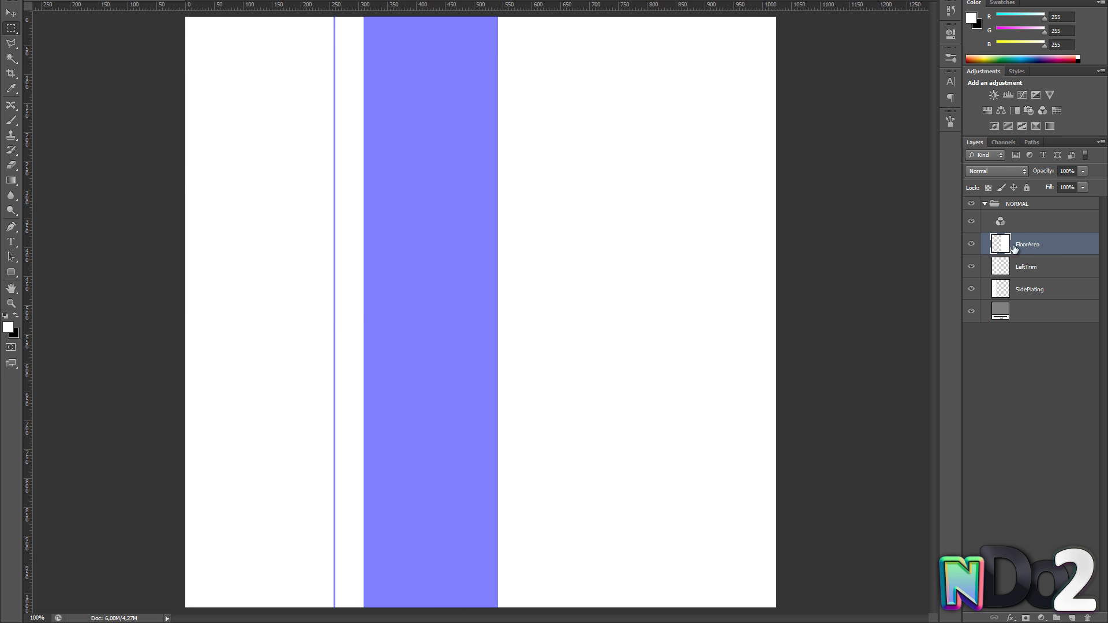
- Load the FloorArea layer's outline as a selection and contract it slightly
left_click(992, 247, "ctrl")
left_click(153, 0)
mouse_move(181, 89)
left_click(134, 124)
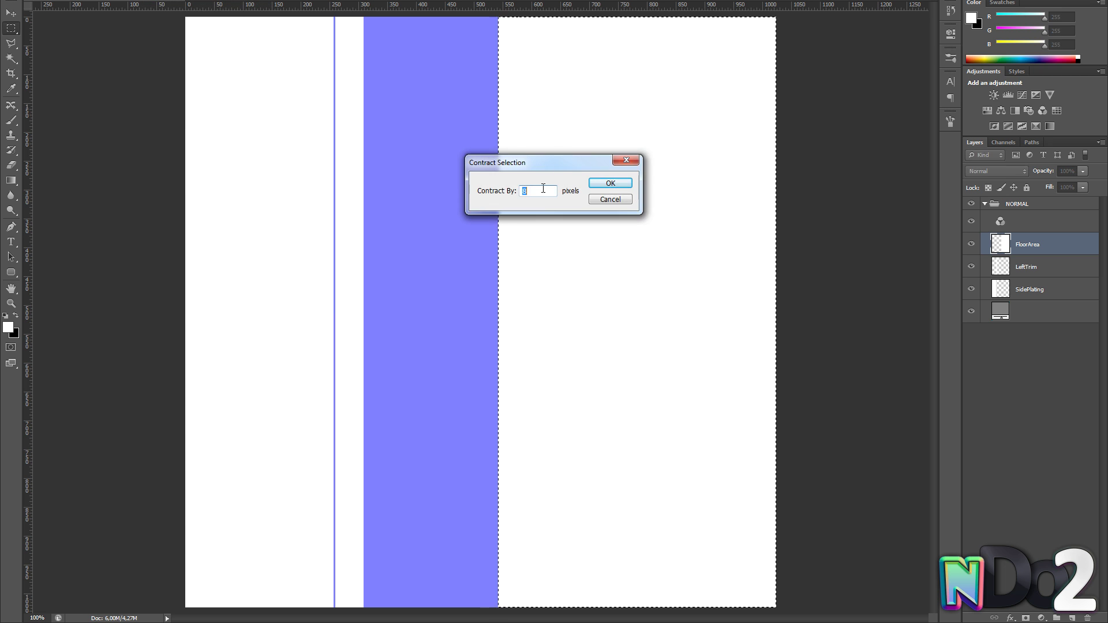
key("Return")
key("Return")
- Clear the inside of FloorArea through to the canvas's right edge, leaving only its left, top and bottom borders
left_click_drag(776, 24, 552, 596)
key("alt+BackSpace")
left_click_drag(631, 401, 601, 399)
key("alt+BackSpace")
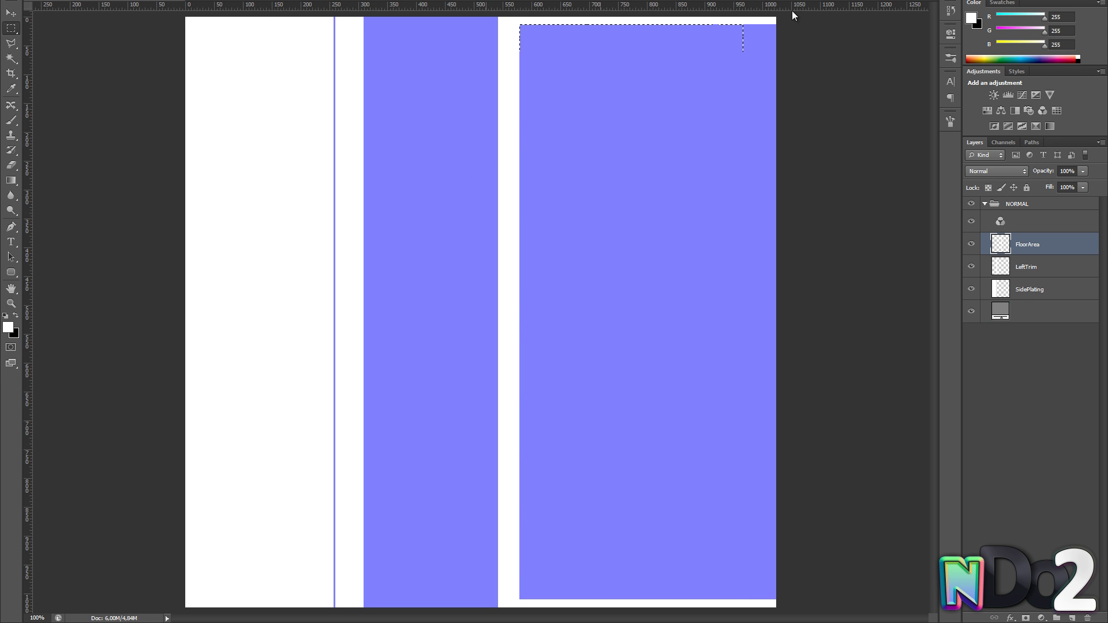
- Cut a long shallow notch into the inner edge of FloorArea's left border around mid-height
left_click_drag(533, 479, 495, 601)
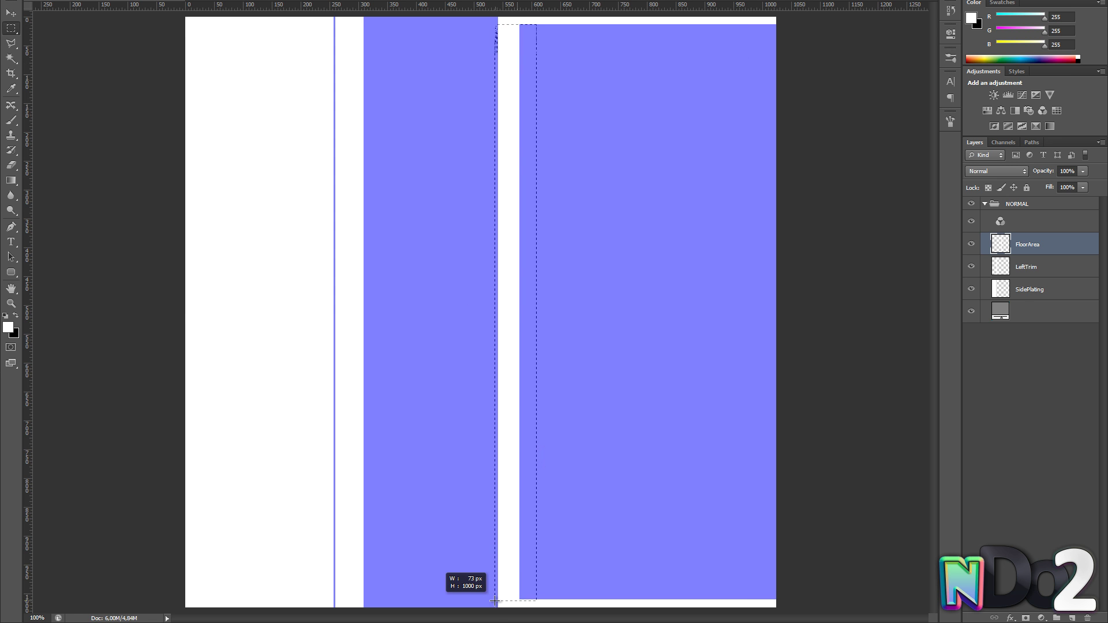
key("ctrl+d")
left_click_drag(513, 139, 538, 469)
left_click_drag(530, 416, 528, 413)
key("Delete")
key("ctrl+z")
key("Down")
key("Down")
key("Down")
key("Down")
key("Down")
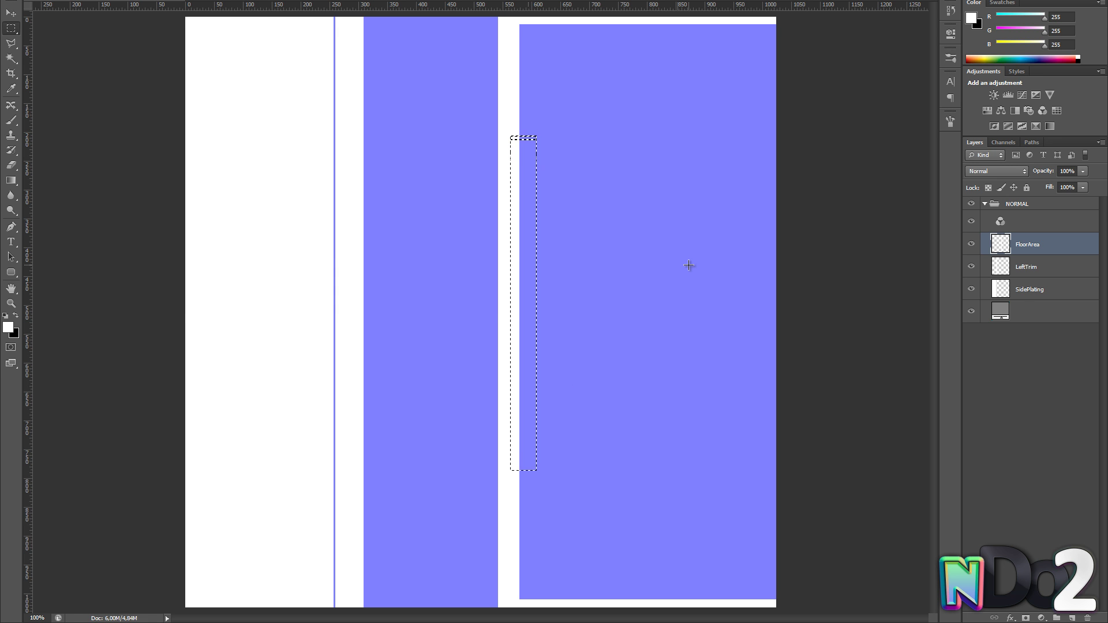
key("Delete")
- Add a FloorPanels layer above FloorArea and fill the framed floor region with white, slightly overlapping the borders
key("ctrl+alt+shift+n")
double_click(1026, 244)
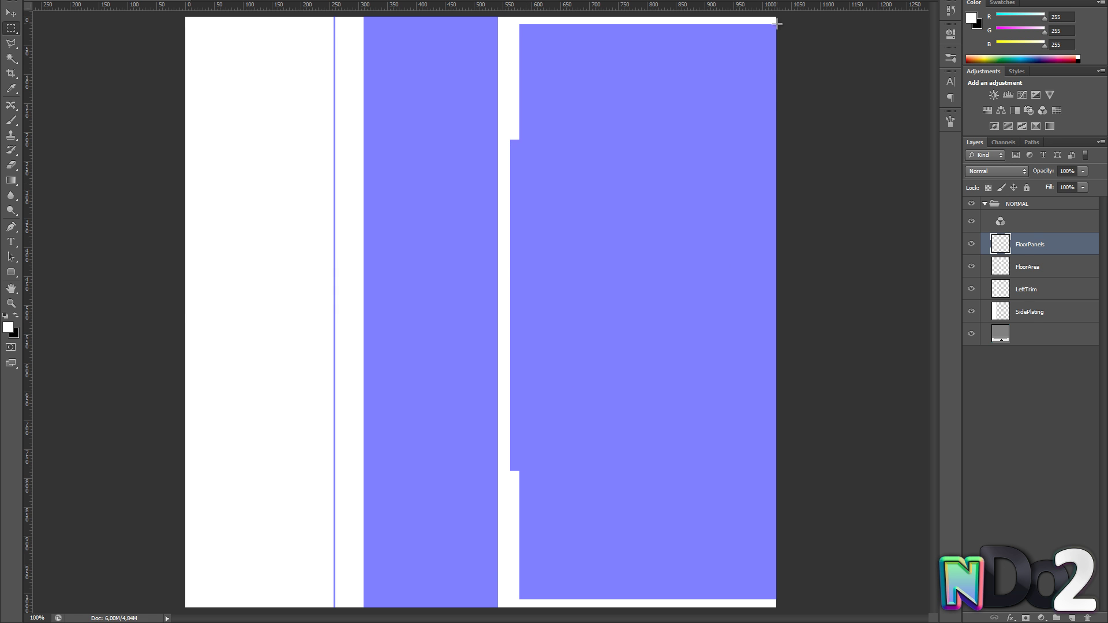
left_click_drag(529, 597, 512, 604)
key("alt+BackSpace")
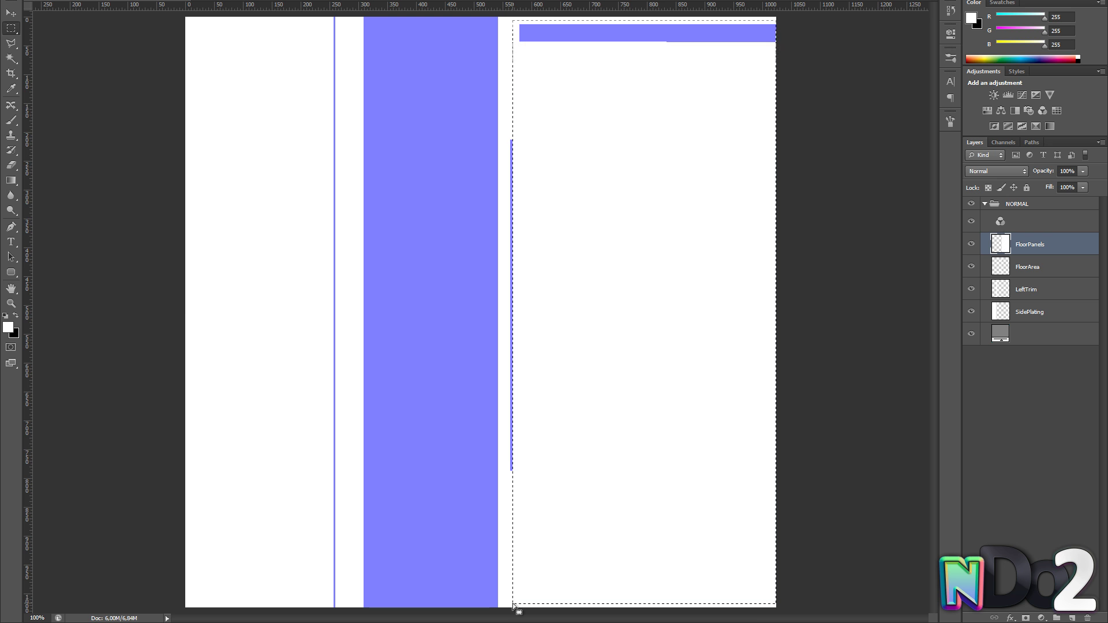
key("ctrl+d")
- Cut two thin horizontal seams across FloorPanels near the notch's ends, using 57% layer opacity as an aid before restoring 100%
left_click_drag(1082, 182, 1057, 181)
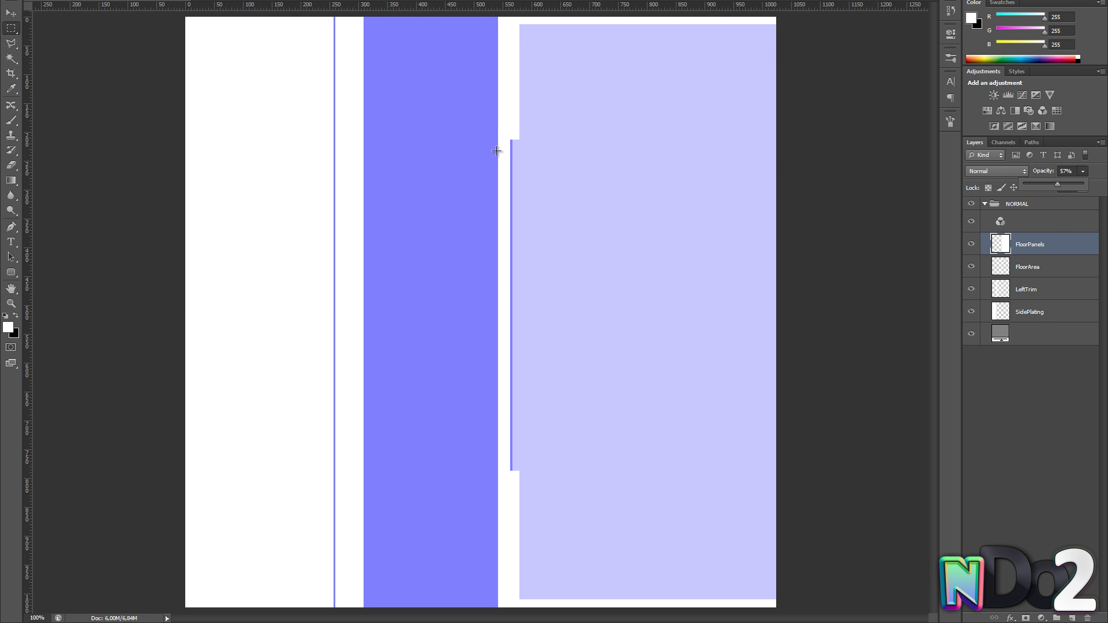
left_click_drag(497, 147, 862, 149)
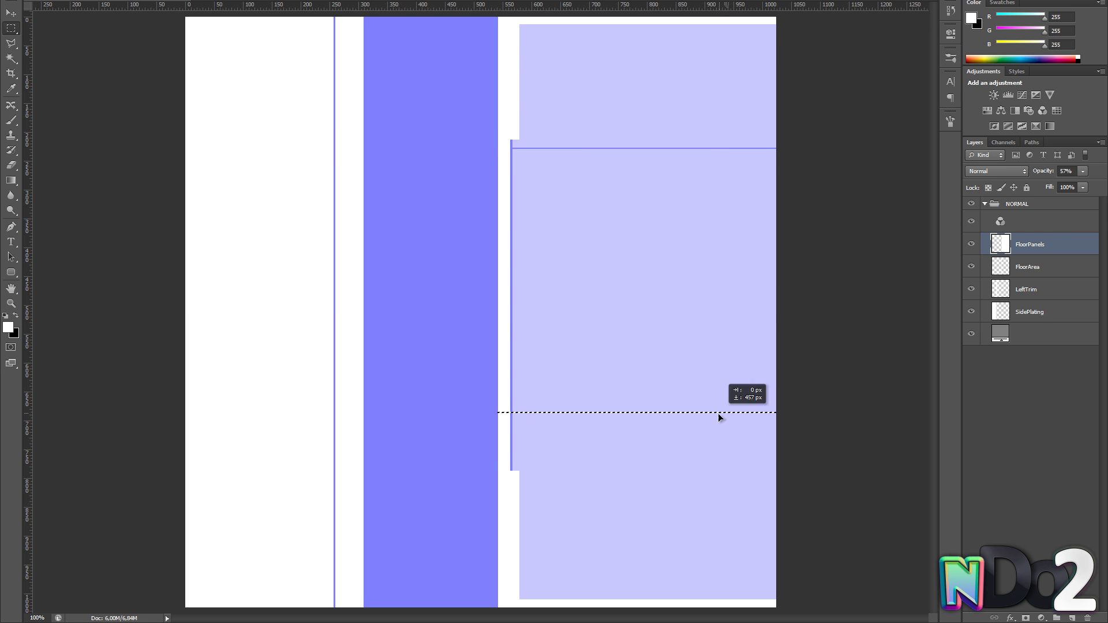
left_click_drag(1083, 172, 1107, 178)
key("z")
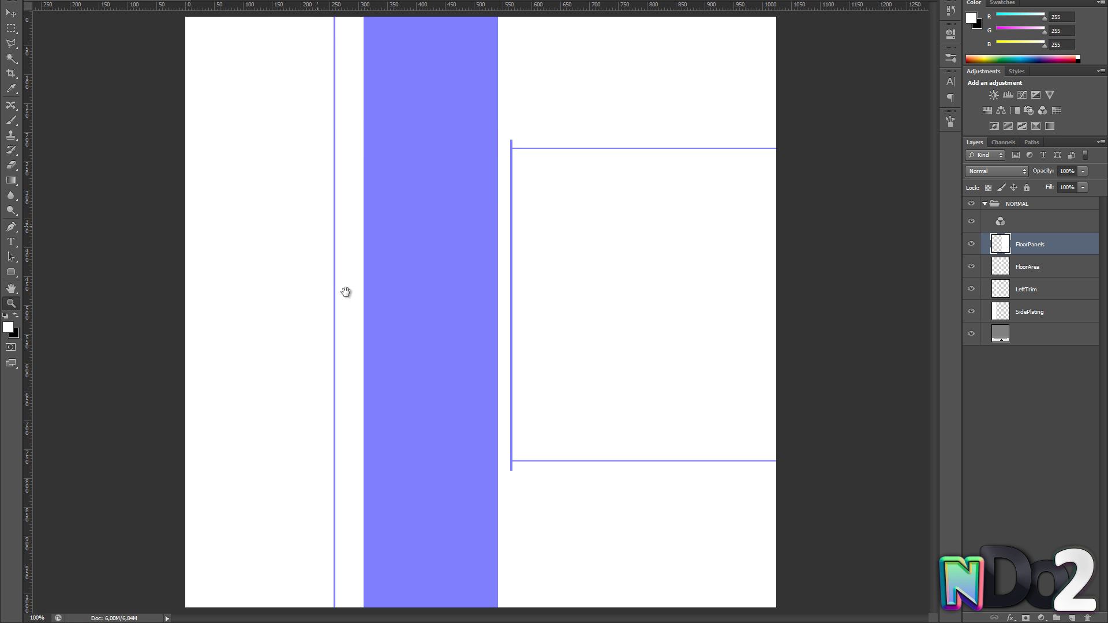
- Trim thin strips off SidePlating's top, bottom and left edges and cut a thin vertical groove just inside its left edge
left_click(1085, 316)
left_click_drag(187, 21, 334, 17)
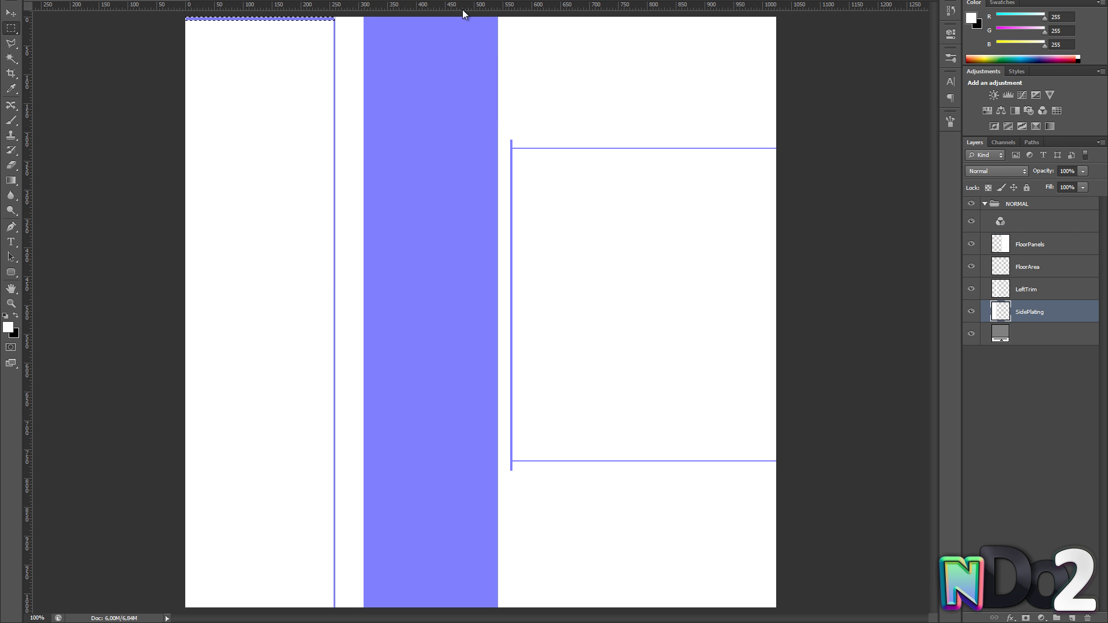
key("alt+BackSpace")
left_click_drag(335, 607, 94, 604)
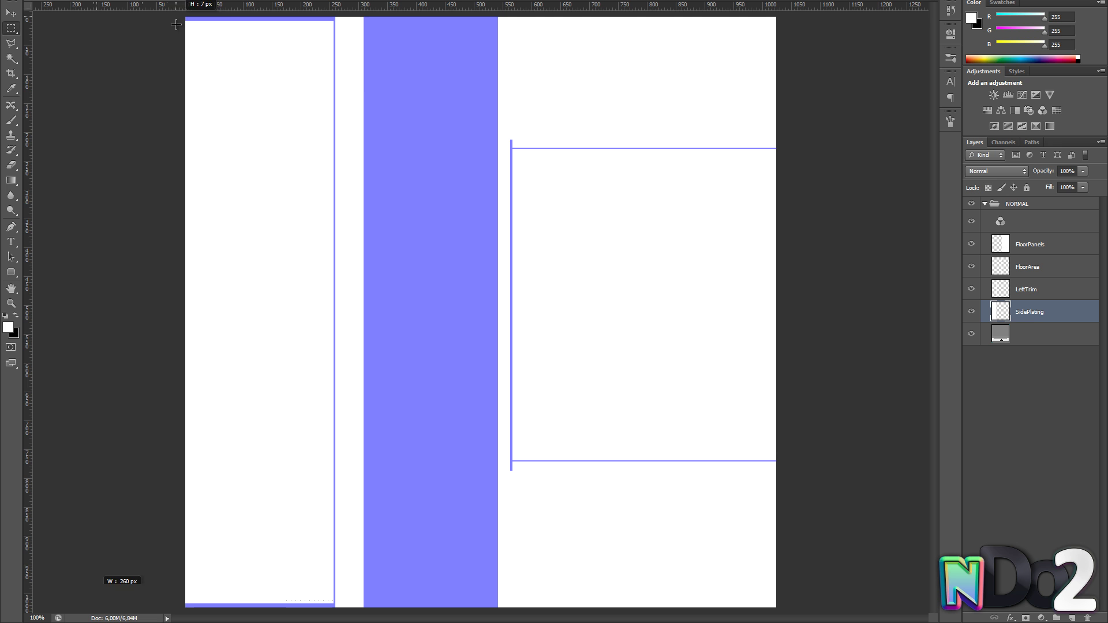
left_click_drag(176, 24, 189, 610)
key("alt+BackSpace")
mouse_move(193, 18)
left_mouse_down()
mouse_move(215, 367)
mouse_move(192, 612)
left_mouse_up()
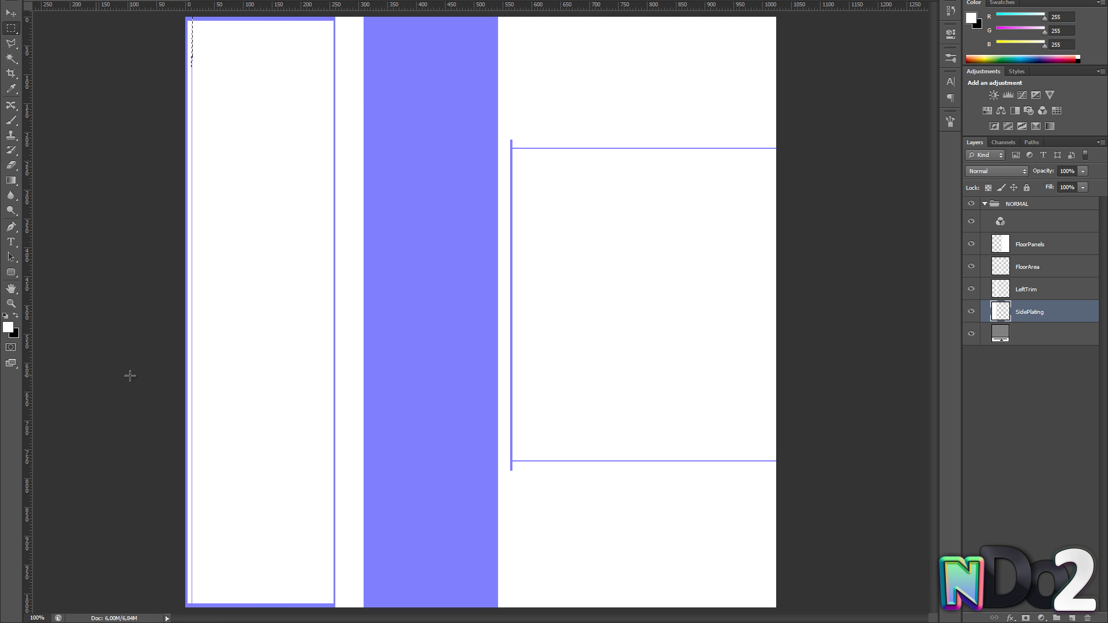
key("alt+BackSpace")
- Cut a 2 px horizontal seam across the SidePlating layer near mid-height
left_click_drag(795, 285, 162, 285)
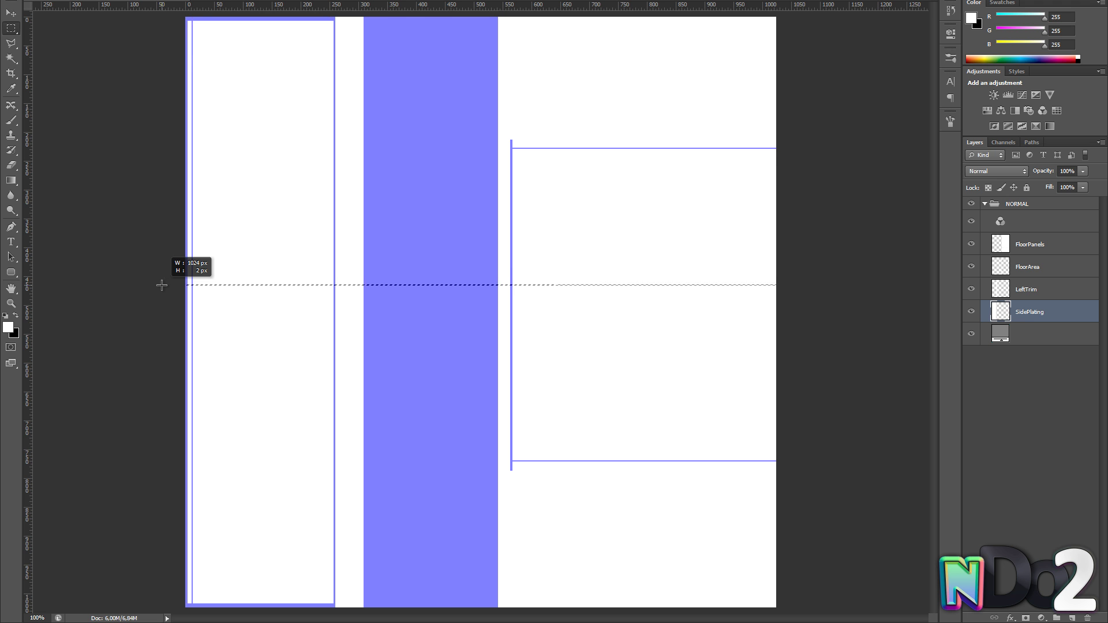
key("shift+Down")
key("shift+Down")
key("Down")
key("Down")
key("Down")
key("Down")
key("Delete")
key("ctrl+d")
key("z")
left_click(411, 292, "alt")
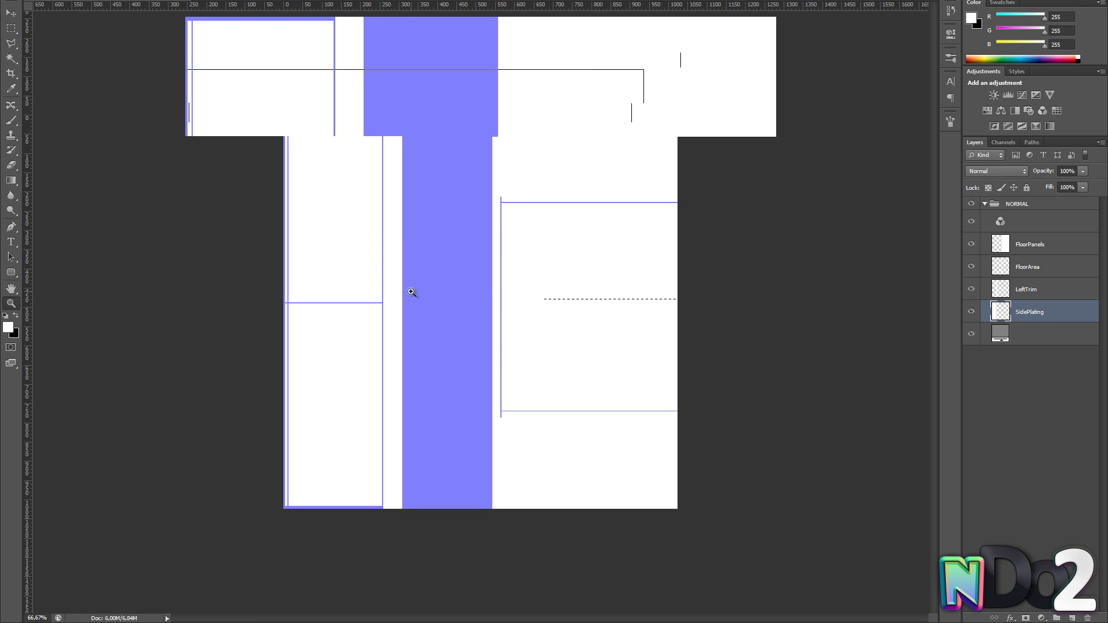
key("ctrl+plus")
key("m")
mouse_move(367, 20)
left_mouse_down()
mouse_move(413, 122)
mouse_move(490, 116)
mouse_move(487, 27)
left_mouse_up()
left_click_drag(368, 22, 488, 122)
key("Delete")
- Add a MiddleTrim layer above LeftTrim and select a narrow full-height strip along the floor area's left side
left_click(1003, 251)
left_click(1030, 270)
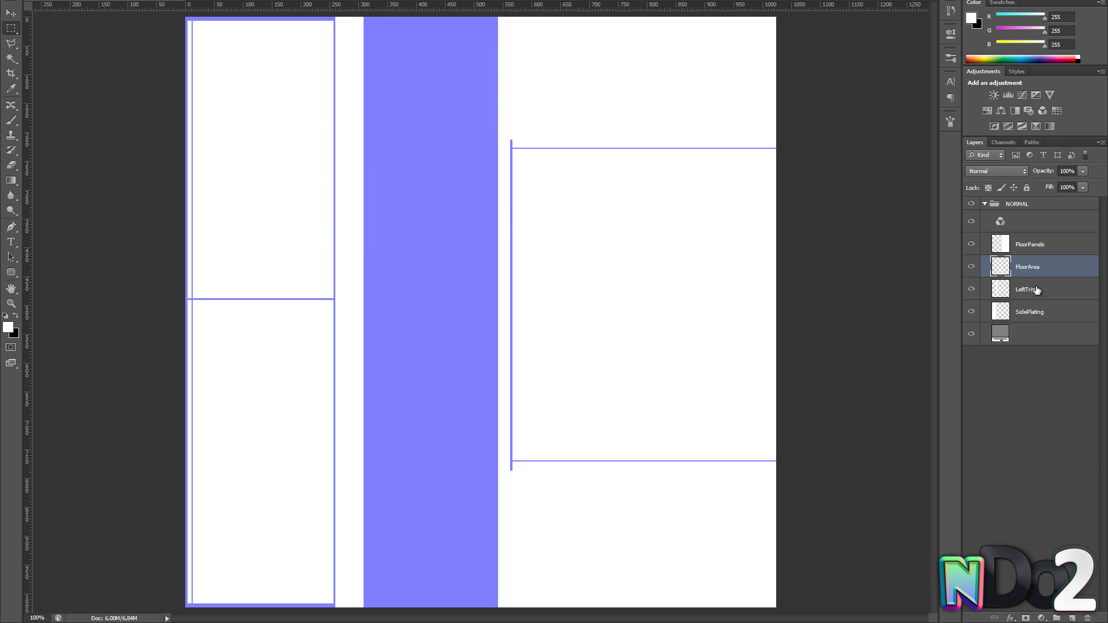
left_click(1037, 291)
key("ctrl+alt+shift+n")
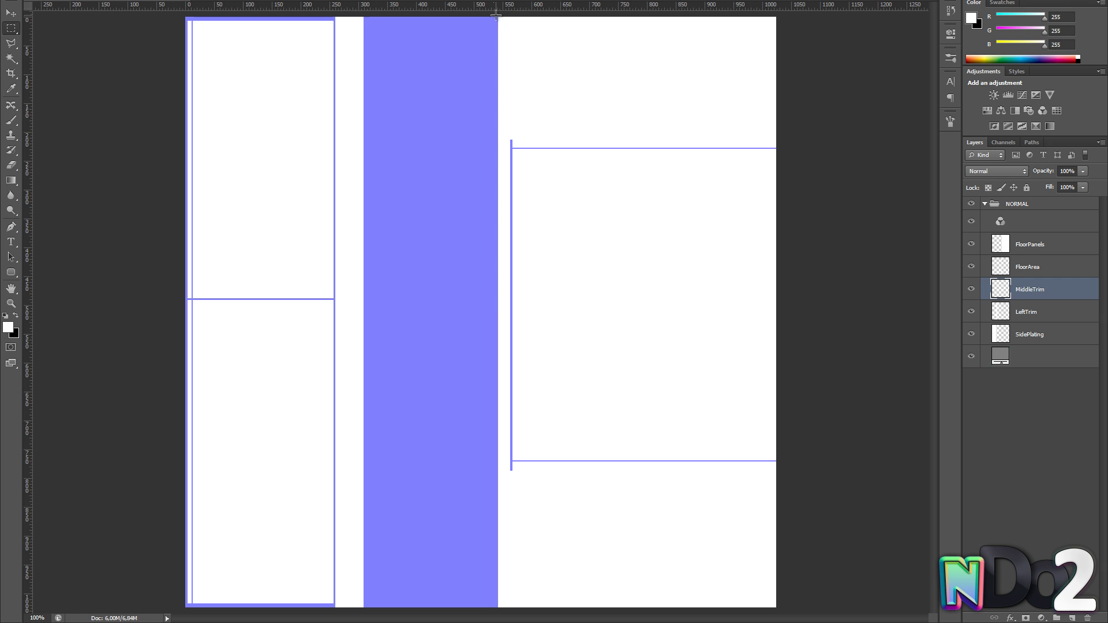
left_click_drag(495, 14, 476, 607)
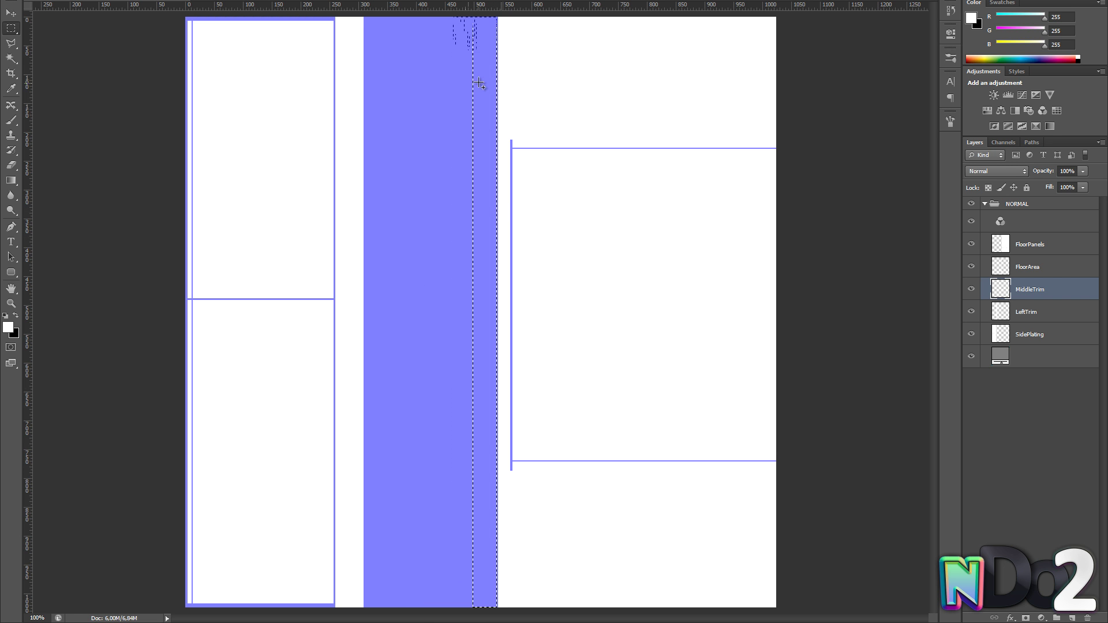
left_click_drag(479, 70, 461, 148)
key("alt+BackSpace")
key("ctrl+alt+z")
key("ctrl+alt+z")
- Fill the selected strip on MiddleTrim with white and clear the selection
key("alt+BackSpace")
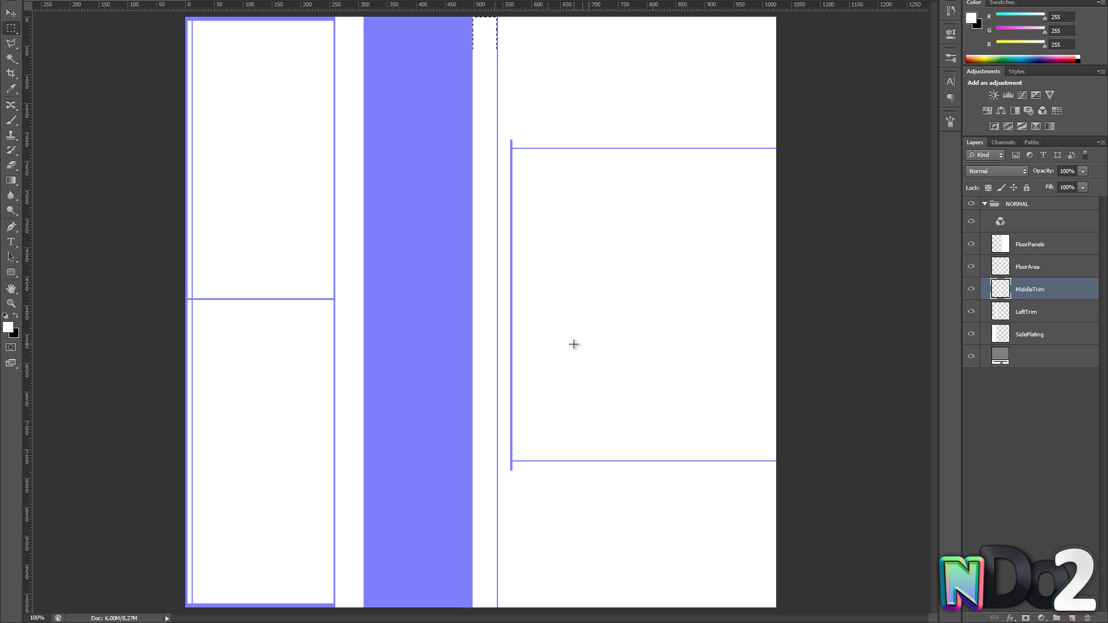
key("ctrl+d")
key("z")
left_click(573, 345, "alt")
left_click(455, 311)
- Scale LeftTrim and SidePlating together horizontally to about 295 px wide, pulling in their right side
left_click(1033, 319)
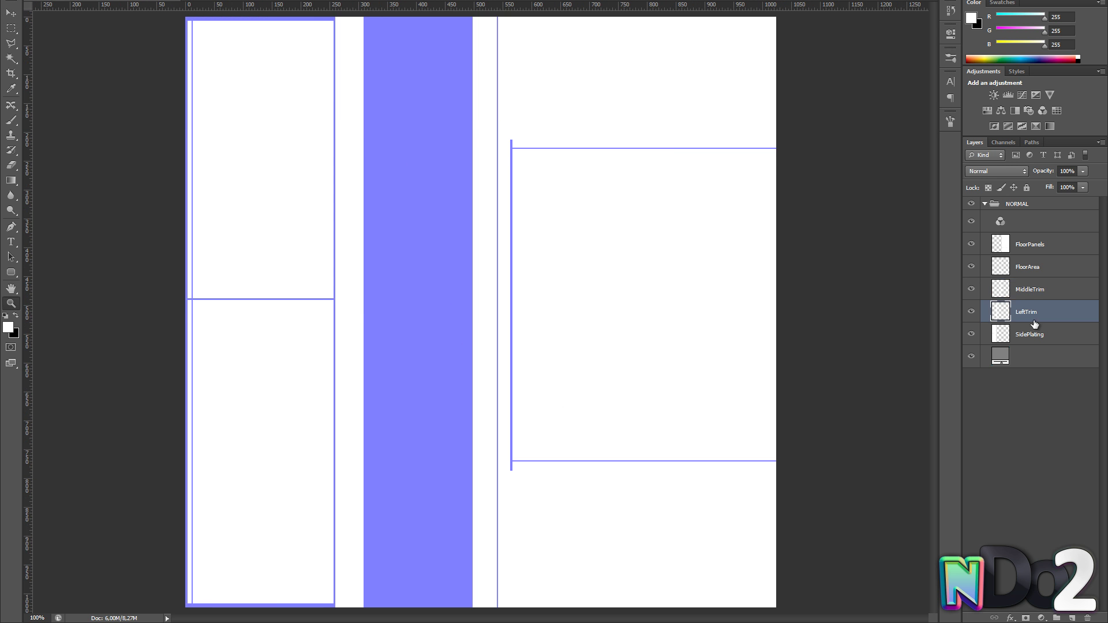
left_click(1035, 331, "shift")
key("ctrl+t")
left_click_drag(363, 312, 358, 312)
key("Return")
- Scale FloorPanels, FloorArea and MiddleTrim together slightly narrower from their left side to widen the empty central strip
left_click(1030, 245)
left_click(1031, 288, "shift")
key("ctrl+t")
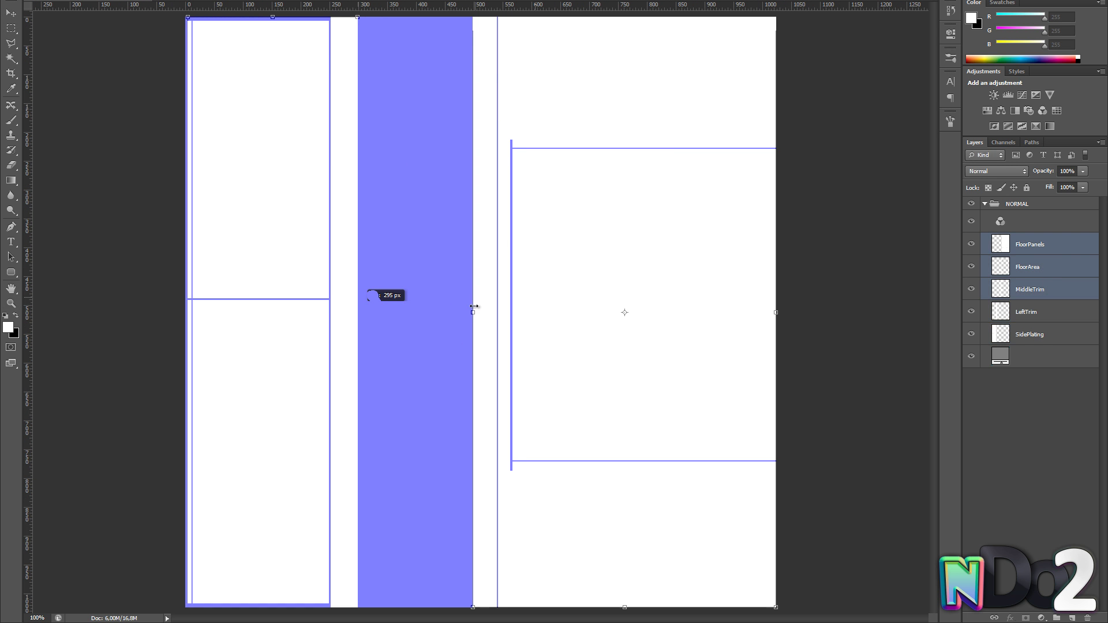
left_click_drag(473, 310, 482, 310)
key("Return")
key("z")
left_click(464, 192, "alt")
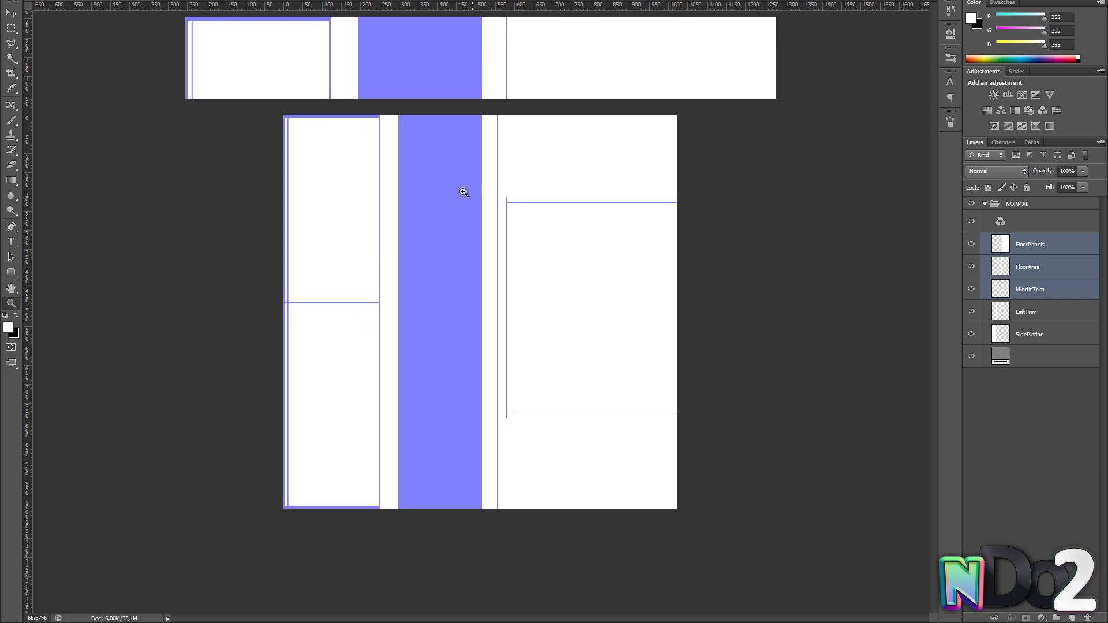
left_click(463, 192)
- Draw a white rounded rectangle at the top of the empty central strip, above LeftTrim, and rasterize its layer
key("alt+[")
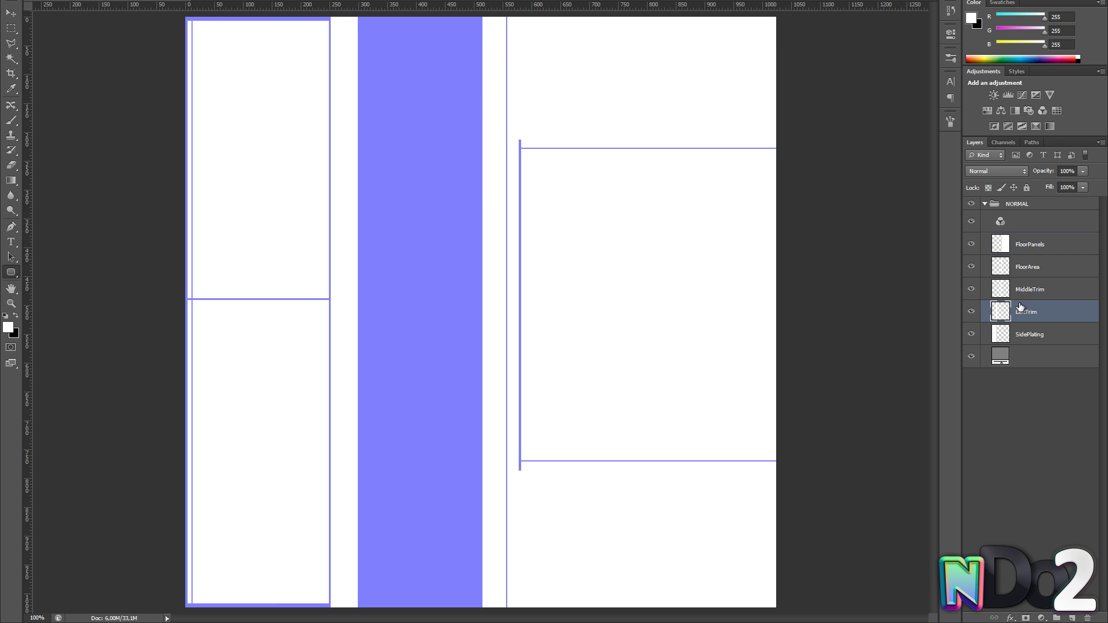
left_click_drag(363, 21, 475, 103)
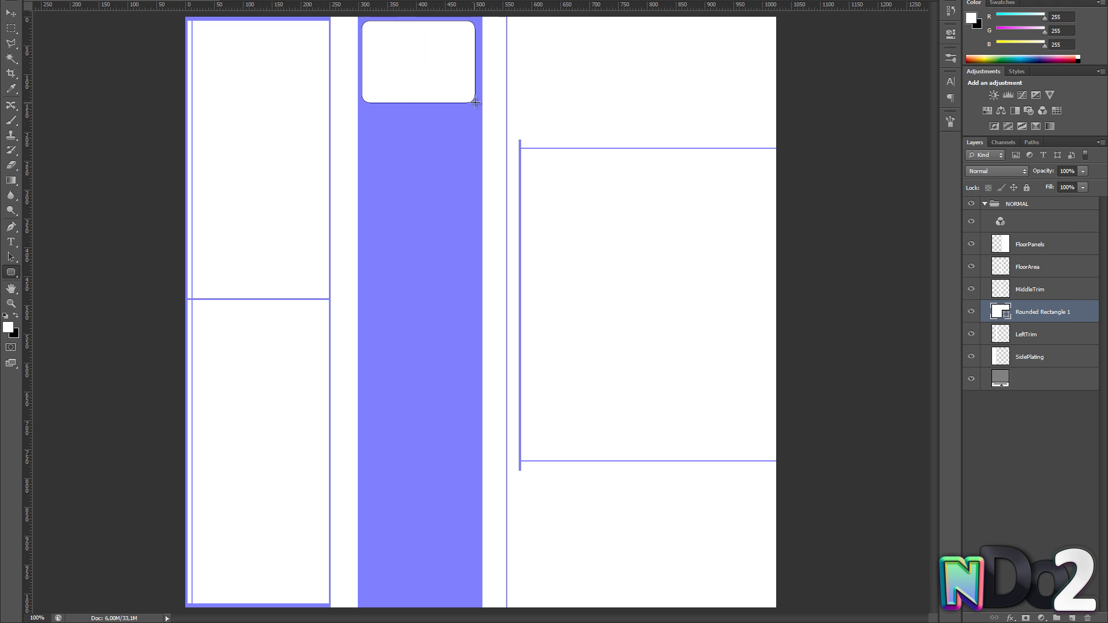
right_click(1071, 314)
left_click(1006, 307)
- Duplicate the rounded rectangle, move the copy below the original and transform it
key("ctrl+j")
key("v")
left_click_drag(423, 54, 423, 215)
key("ctrl+t")
left_click_drag(348, 215, 386, 76)
key("Return")
- Extend the copy upward along its left side to join the upper rectangle, leaving a square notch on the right
key("ctrl+d")
scroll(455, 165, "down", 1)
scroll(456, 166, "up", 1)
left_click_drag(507, 165, 373, 206)
left_click_drag(438, 195, 314, 184)
key("ctrl+t")
left_click_drag(439, 185, 441, 209)
key("Return")
left_click(574, 233, "alt")
left_click(532, 343)
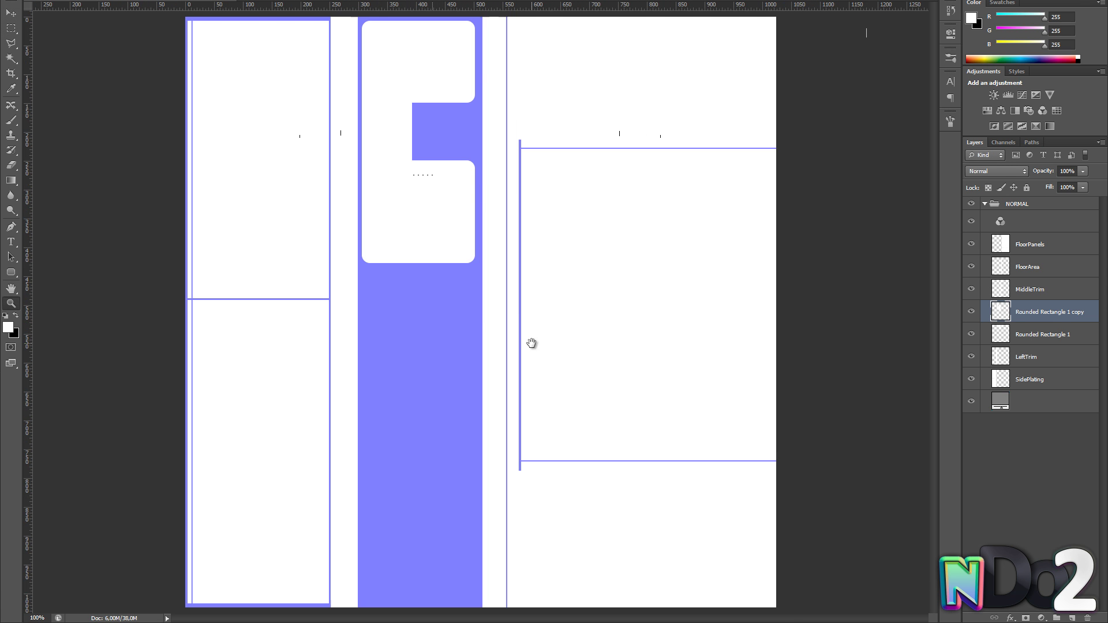
- Merge the rounded rectangle and its copy into a single layer
left_click_drag(1064, 618, 1071, 618)
key("ctrl+e")
left_click(1056, 331, "ctrl")
key("ctrl+e")
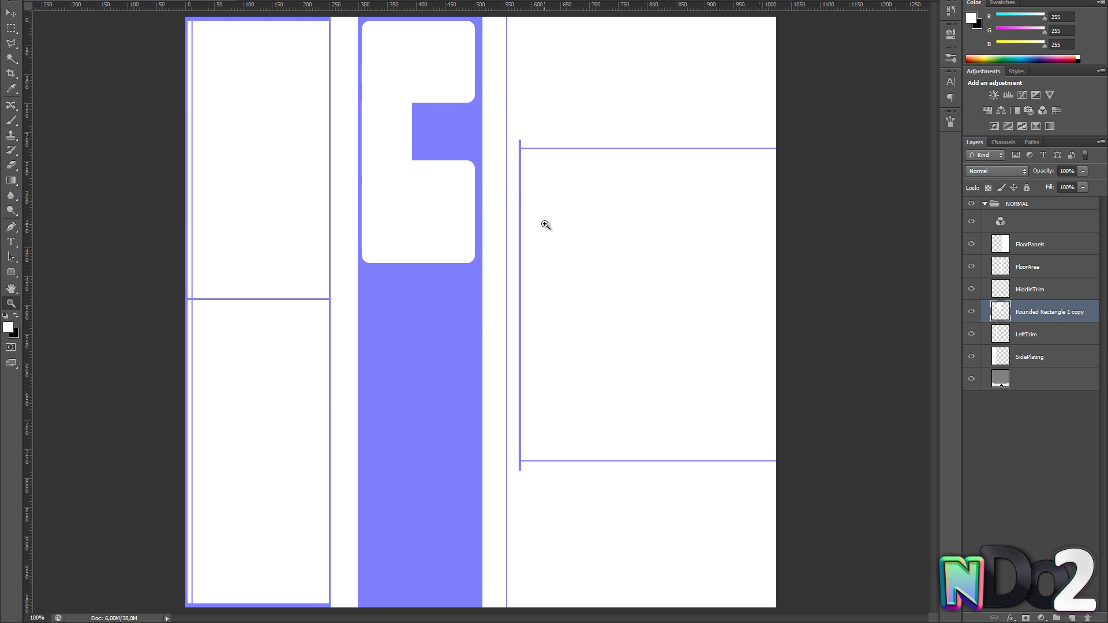
key("m")
left_click_drag(505, 92, 309, 192)
key("v")
left_click_drag(441, 142, 441, 127)
key("ctrl+z")
- Select the notched middle section of the merged shape and move it slightly upward
key("m")
left_click_drag(519, 72, 321, 196)
left_click_drag(442, 139, 443, 124)
- Lengthen the lower part of the merged shape by moving its rounded bottom end down and closing the gap
key("m")
left_click_drag(488, 168, 260, 181)
key("ctrl+t")
key("Return")
left_click_drag(428, 182, 395, 257)
key("z")
left_click(473, 245, "alt")
left_click(462, 241)
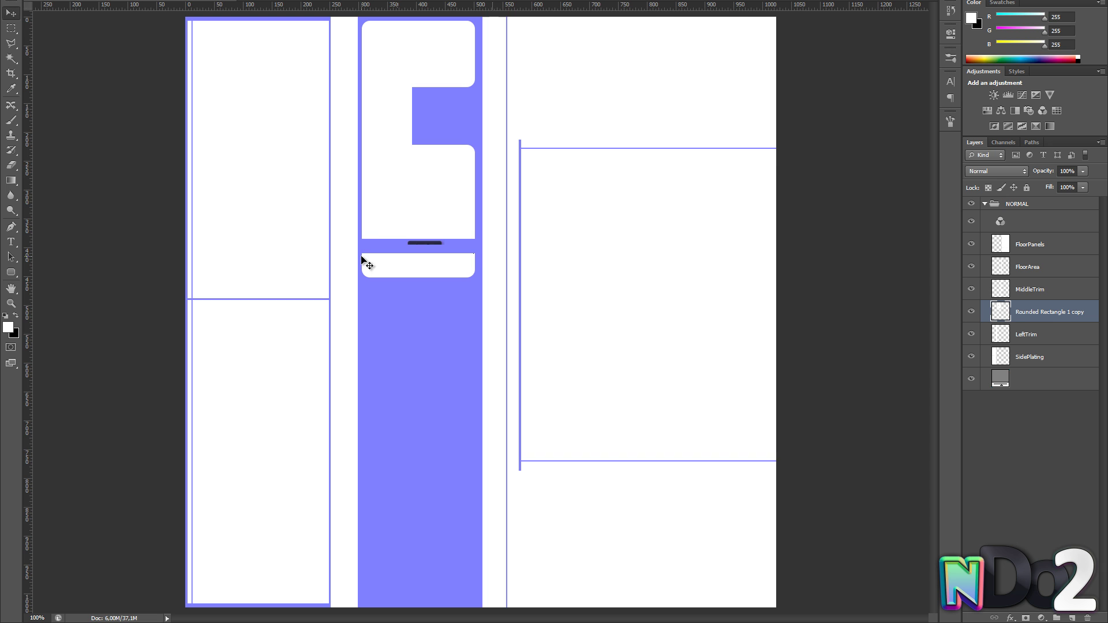
key("ctrl+d")
key("ctrl+minus")
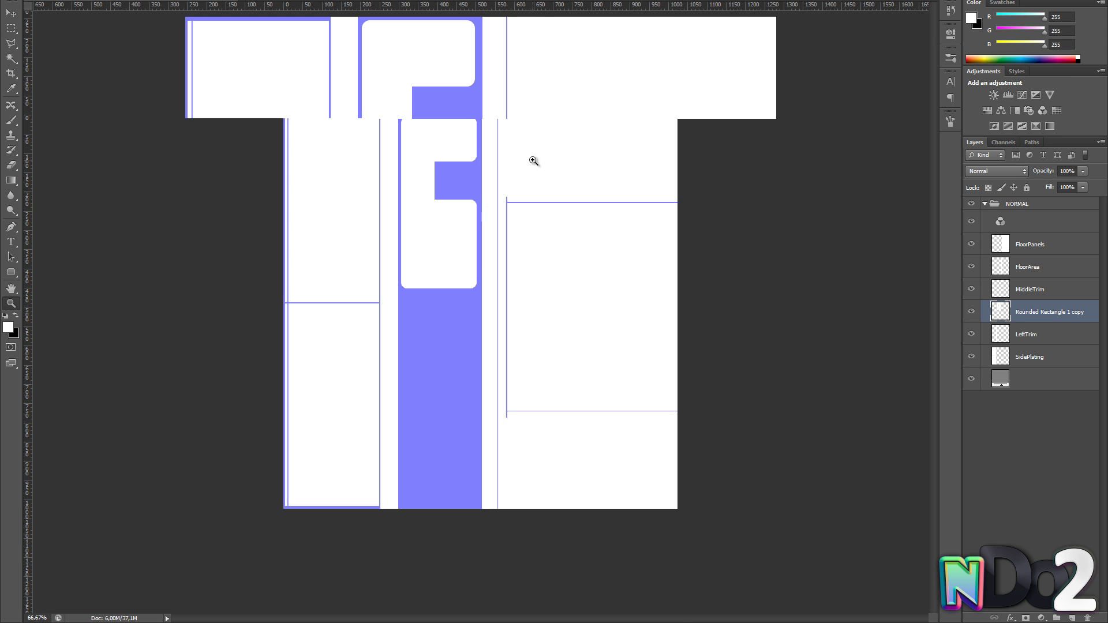
- Select the right part of the merged shape's lower end and move it down to form a step at the bottom-left
key("ctrl+plus")
key("m")
left_click_drag(479, 204, 397, 285)
key("v")
left_click_drag(445, 244, 310, 236)
key("z")
left_click(447, 269, "alt")
left_click(447, 269)
key("ctrl+d")
- Stretch the edge of the merged shape to close the gap above the moved section and clean up the stepped corner
key("m")
key("ctrl+t")
left_click_drag(399, 236, 399, 191)
key("Return")
key("ctrl+d")
left_click_drag(435, 267, 434, 267)
key("ctrl+d")
- Duplicate the notched shape, flip the copy vertically with a height of -100%, and place it at the lower end of the blue strip
key("z")
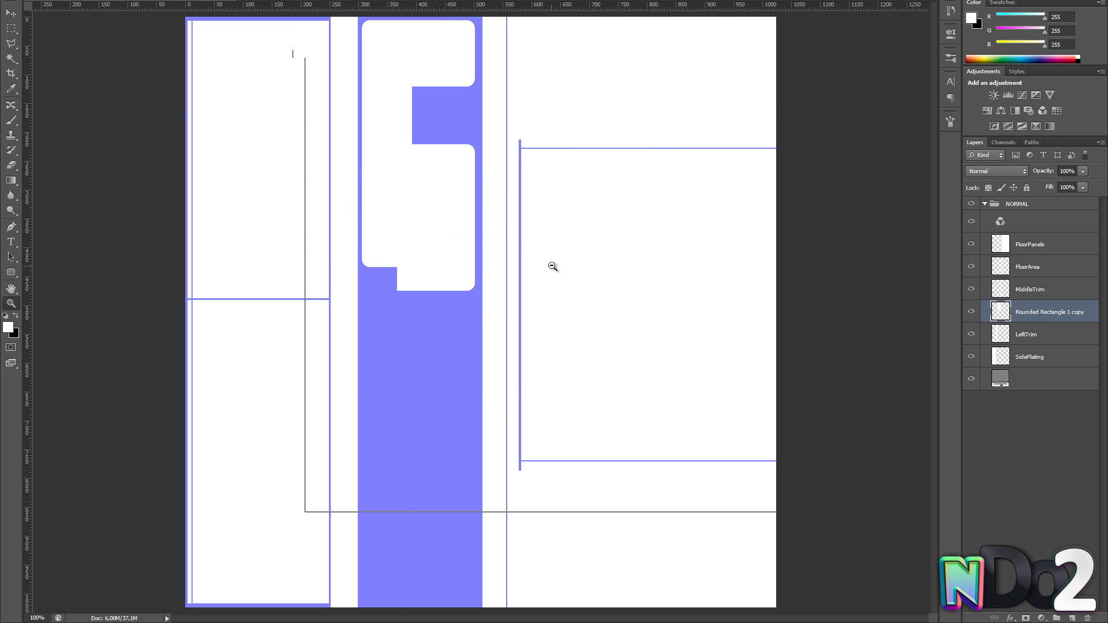
left_click(551, 264, "alt")
key("ctrl+j")
key("ctrl+t")
left_click_drag(439, 117, 439, 451)
type("-100")
key("Return")
key("Return")
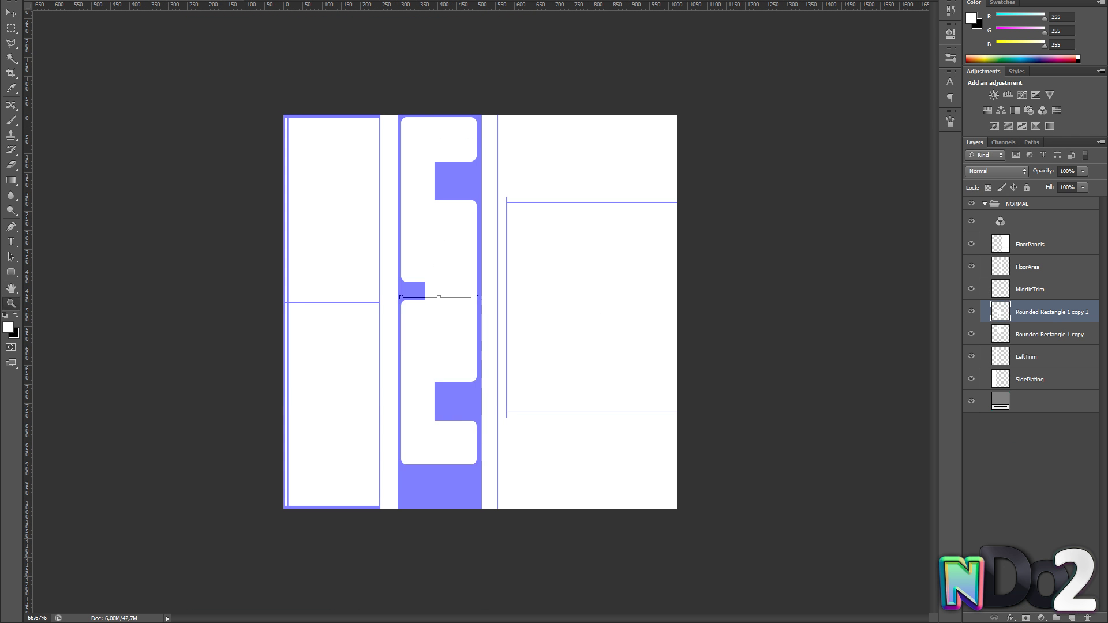
key("v")
left_click_drag(439, 341, 439, 383)
key("z")
left_click(430, 389)
- On the SidePlating layer, shift the horizontal dividing line down to mid-height and fill the gap this leaves
left_click(1054, 371)
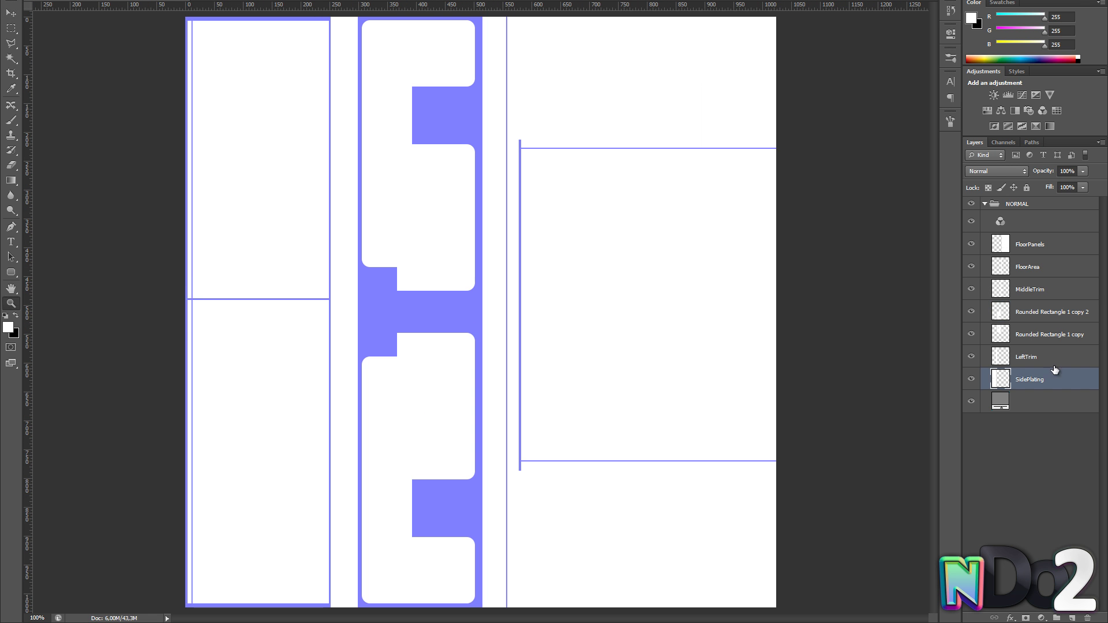
key("m")
mouse_move(180, 278)
left_mouse_down()
mouse_move(374, 327)
mouse_move(382, 311)
mouse_move(180, 299)
left_mouse_up()
key("v")
key("m")
key("ctrl+t")
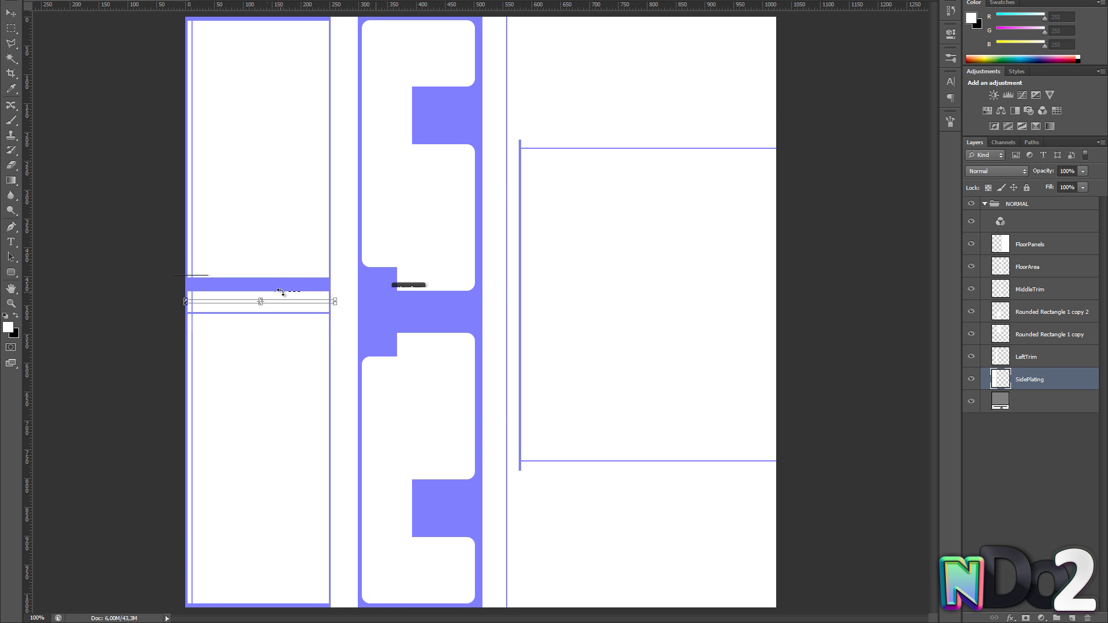
left_click_drag(278, 297, 276, 266)
key("Return")
key("ctrl+d")
key("z")
left_click(501, 283, "alt")
- Move the rounded upper-right end of the lower notched shape slightly upward
left_click(997, 343)
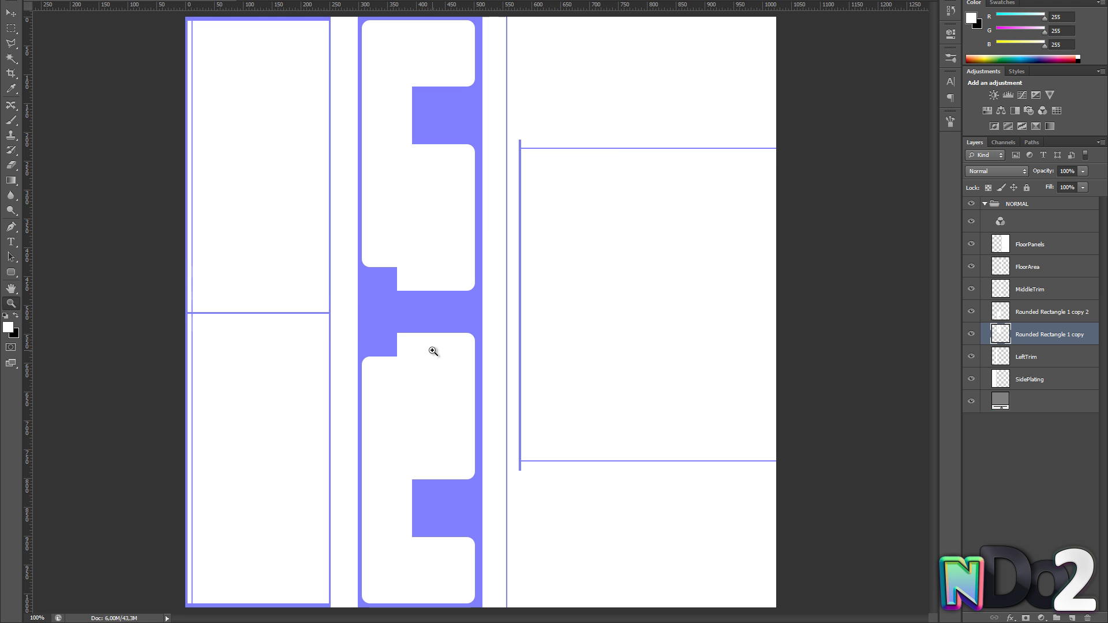
key("v")
left_click_drag(446, 339, 480, 320)
key("Return")
left_click(1028, 313)
key("ctrl+d")
- Stretch a strip of the lower notched shape to close the gap beneath its raised end
left_click(1027, 335)
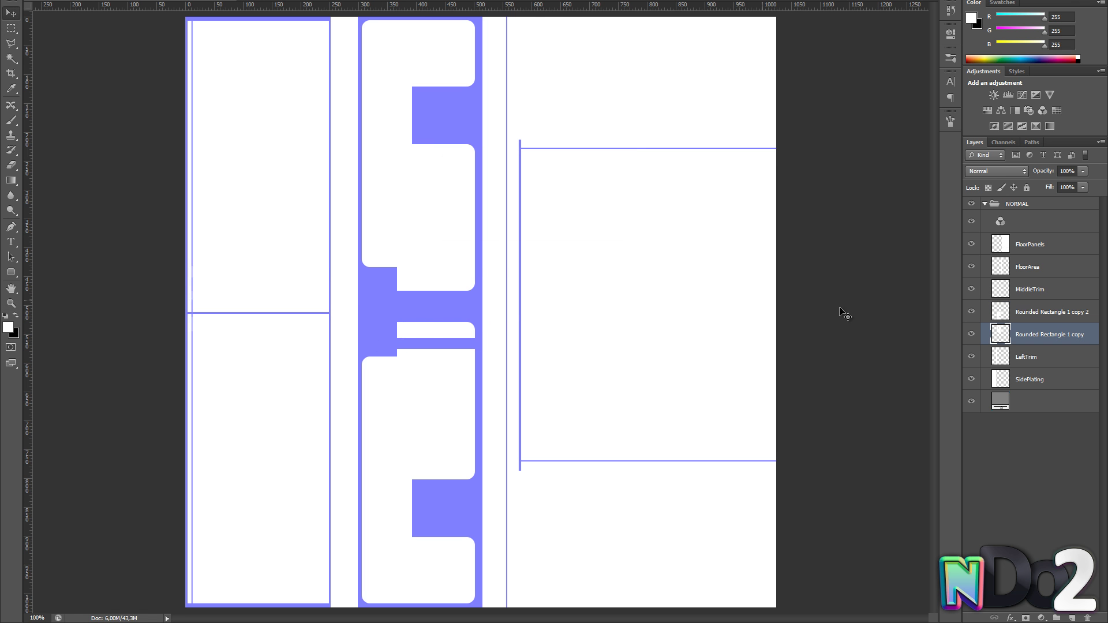
key("m")
left_click_drag(518, 350, 455, 330)
left_click(1039, 312)
key("ctrl+t")
key("Return")
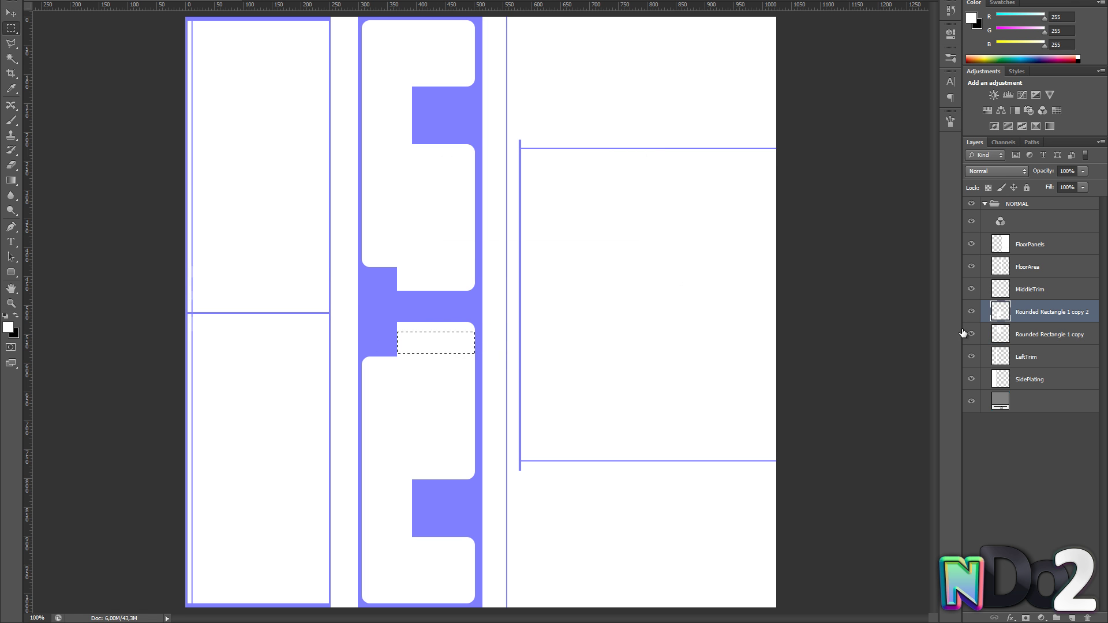
key("ctrl+d")
- Delete the upper notched shape and replace it with a copy of the lower one, flipped vertically with a height of -100%
left_click_drag(1033, 338, 1087, 616)
left_click_drag(1039, 312, 1073, 617)
key("ctrl+t")
left_click_drag(418, 604, 419, 121)
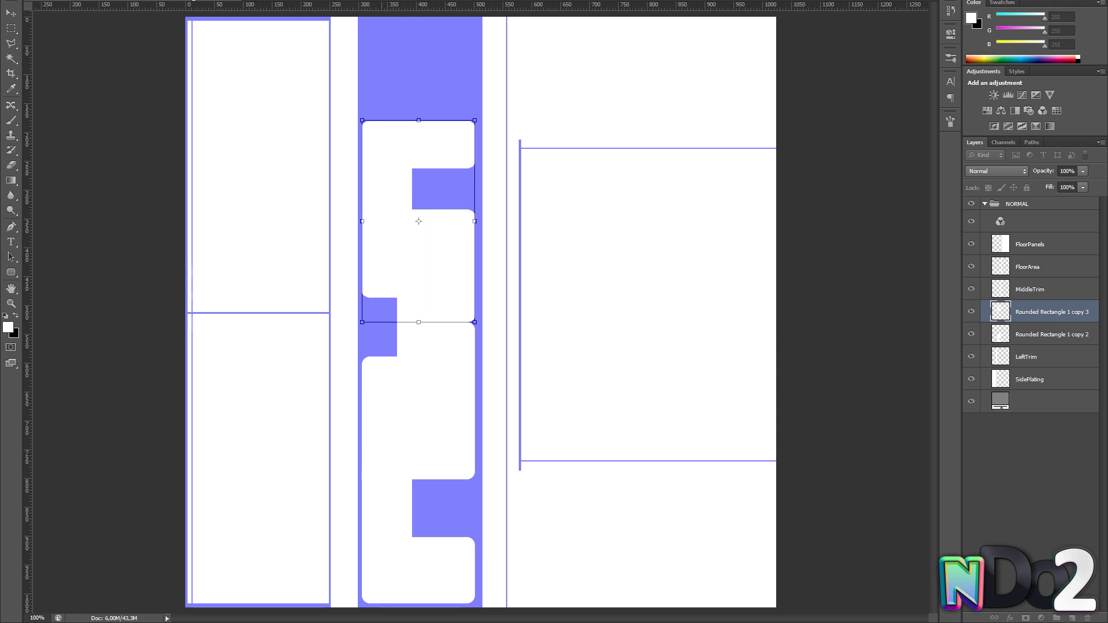
left_click(193, 1)
type("-100")
key("Return")
left_click_drag(476, 369, 468, 310)
key("ctrl+minus")
key("z")
left_click(552, 260)
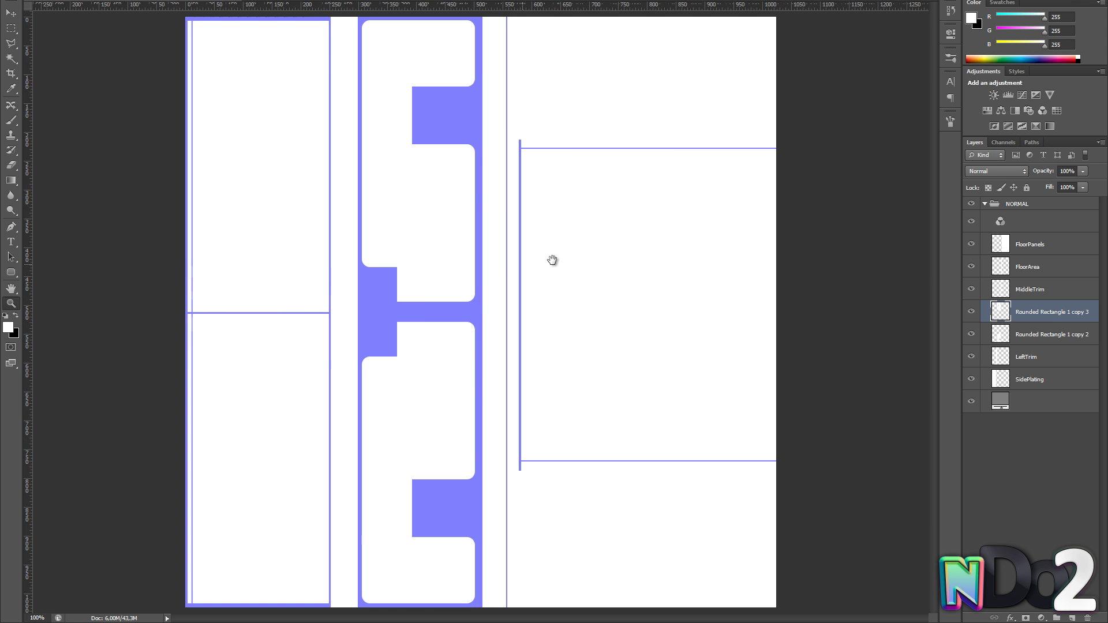
- Merge the two notched shapes into one layer and add a new empty layer above it
left_click(1009, 333, "shift")
key("ctrl+e")
left_click(576, 307, "alt")
left_click(1072, 617)
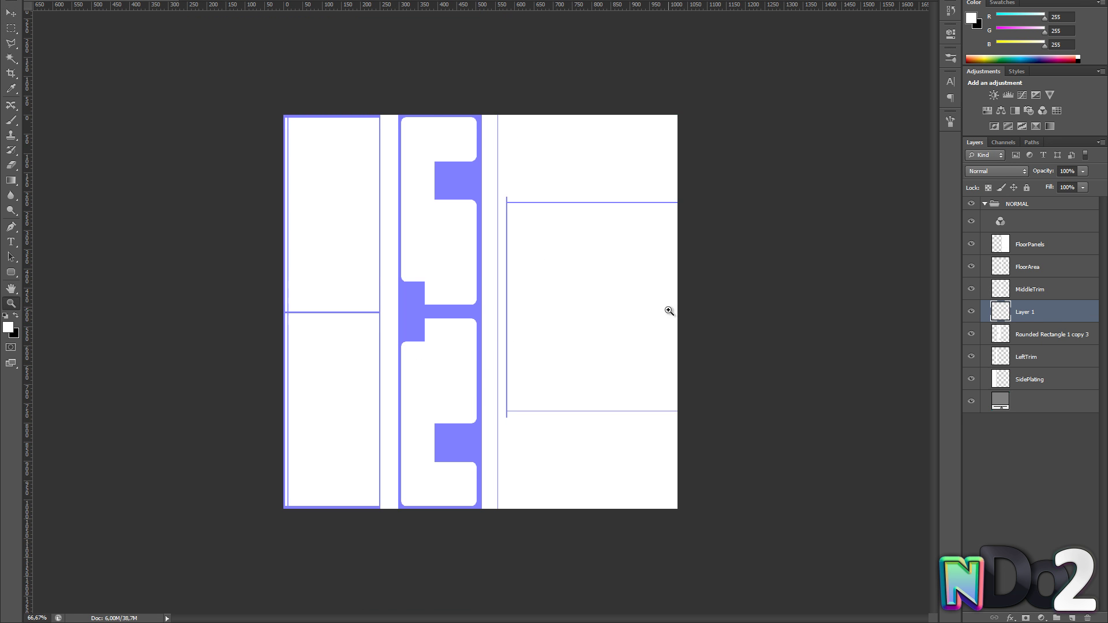
key("z")
left_click(448, 195)
- Convert the SidePlating layer to an nDo2 normal brush with size 3 and softness 2
left_click(1039, 384)
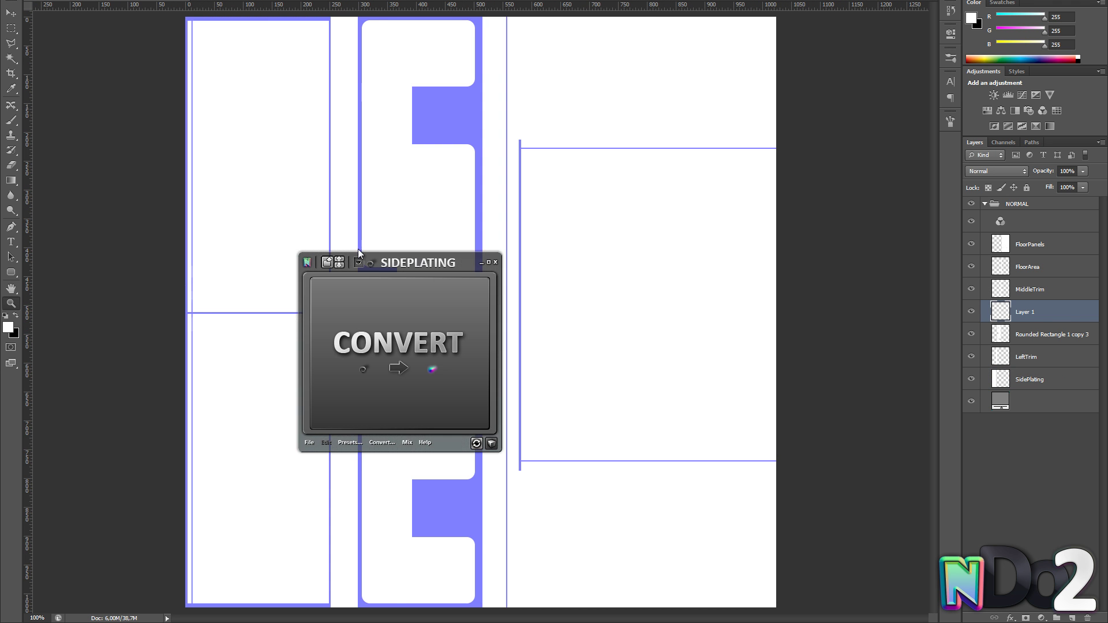
left_click_drag(440, 263, 201, 244)
key("ctrl+minus")
left_click(1030, 379)
left_click(172, 300)
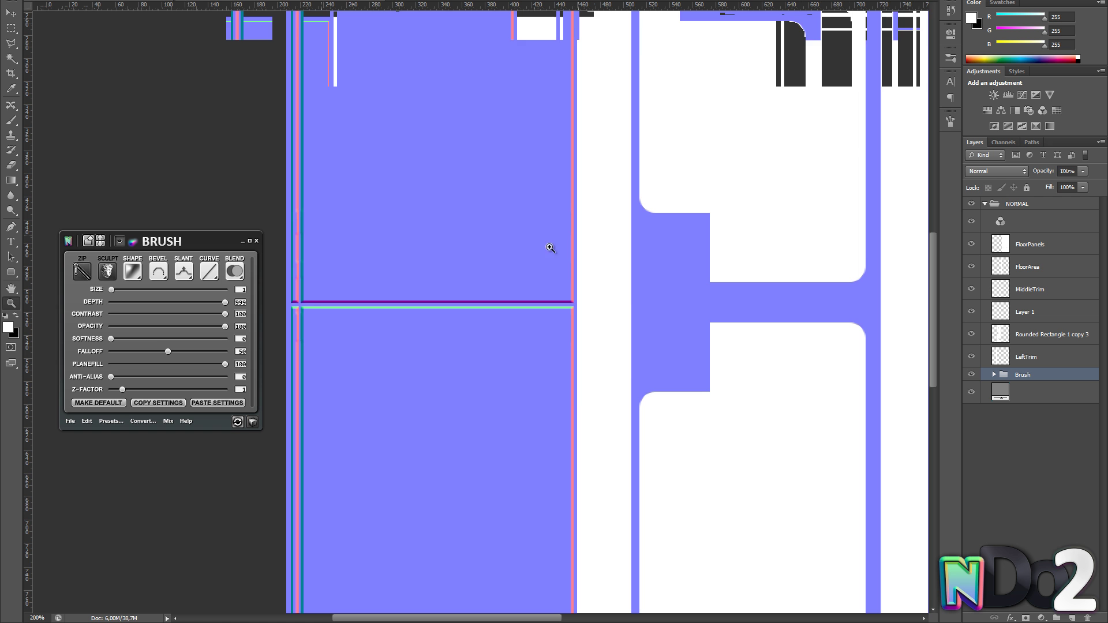
left_click(112, 290)
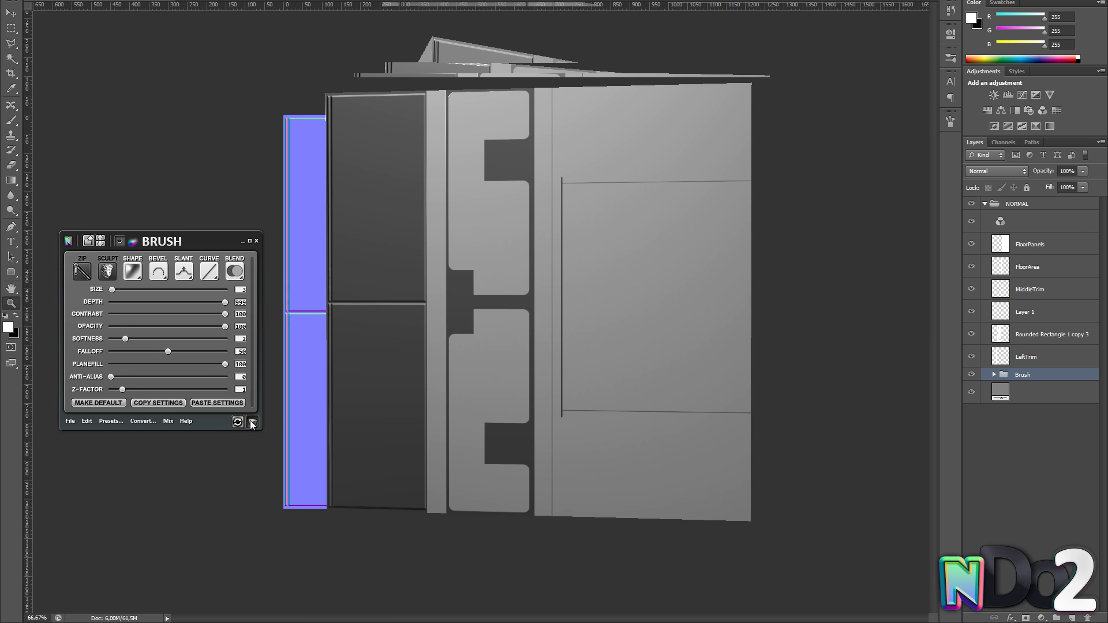
- Rename the converted side plating group as SidePlating
left_click(571, 285)
double_click(1022, 375)
type("SidePlating")
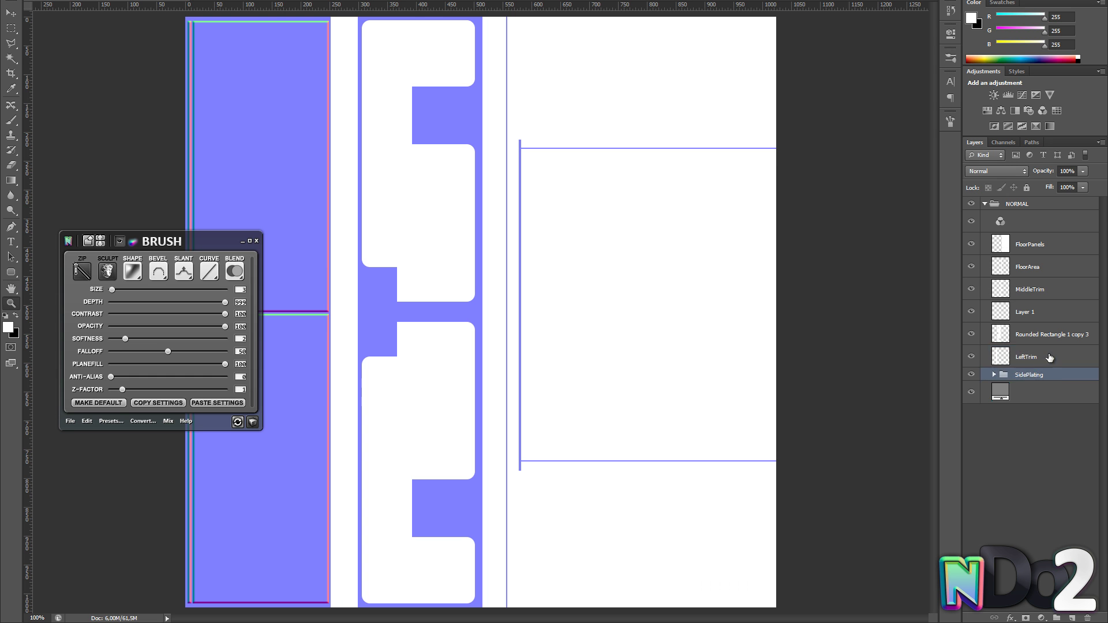
- Convert the LeftTrim layer with No Edge Bevel, set its size to 11, soften it, and name the group LeftTrim
left_click(1049, 358)
left_click(146, 317)
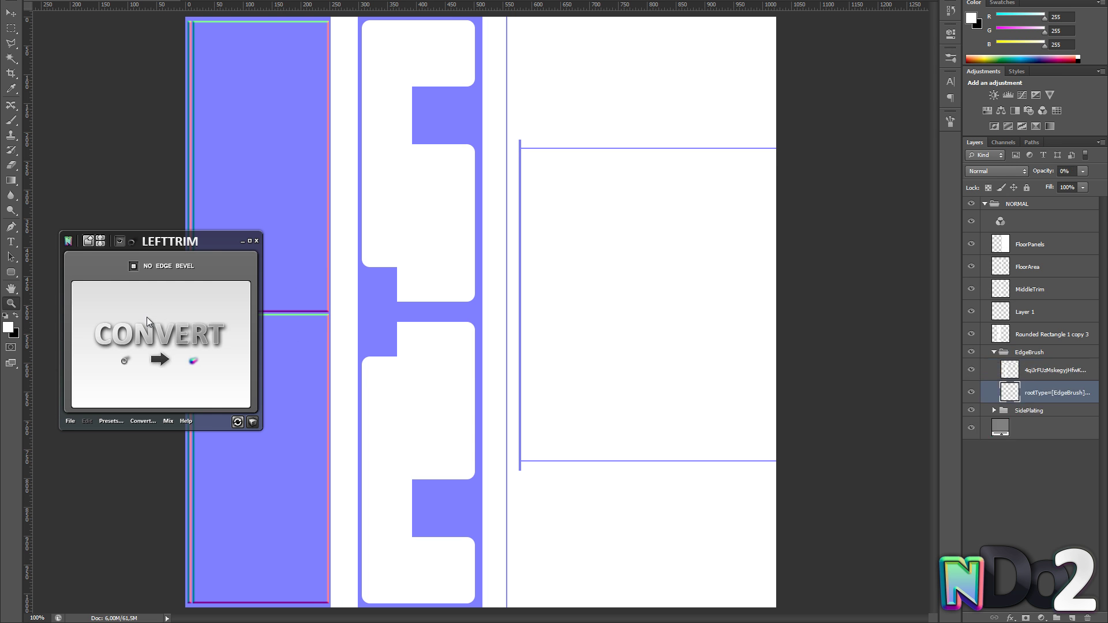
left_click_drag(110, 292, 116, 291)
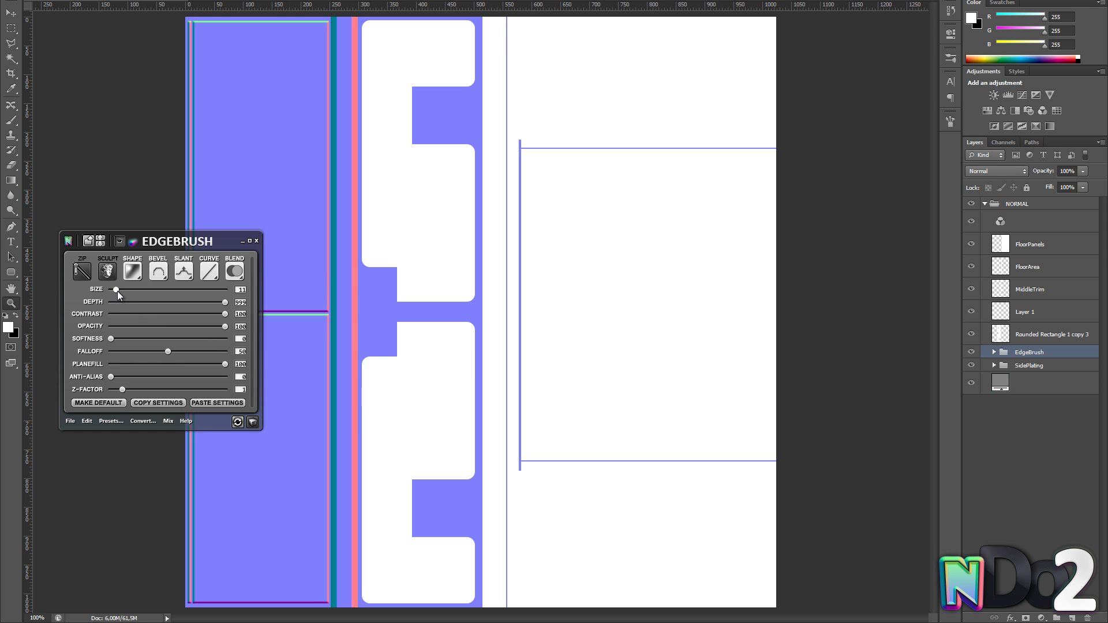
left_click_drag(125, 340, 132, 339)
key("Return")
- Convert the merged notched shapes layer to an inverted normal brush with size 12 and softness 5
left_click(1014, 341)
left_click(202, 363)
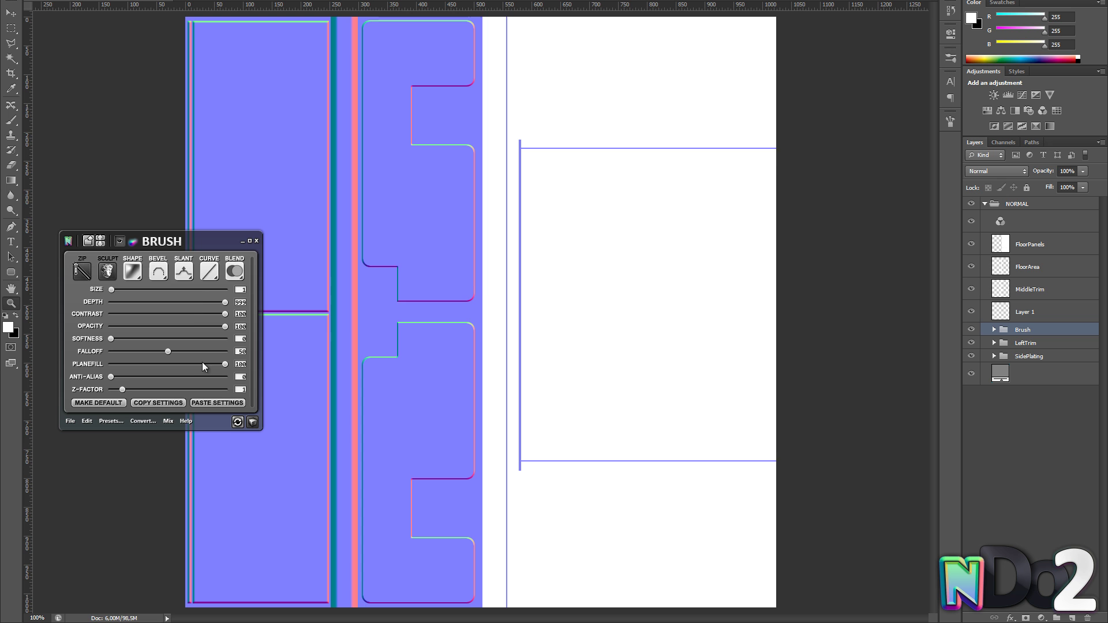
left_click(159, 308)
left_click_drag(111, 290, 116, 292)
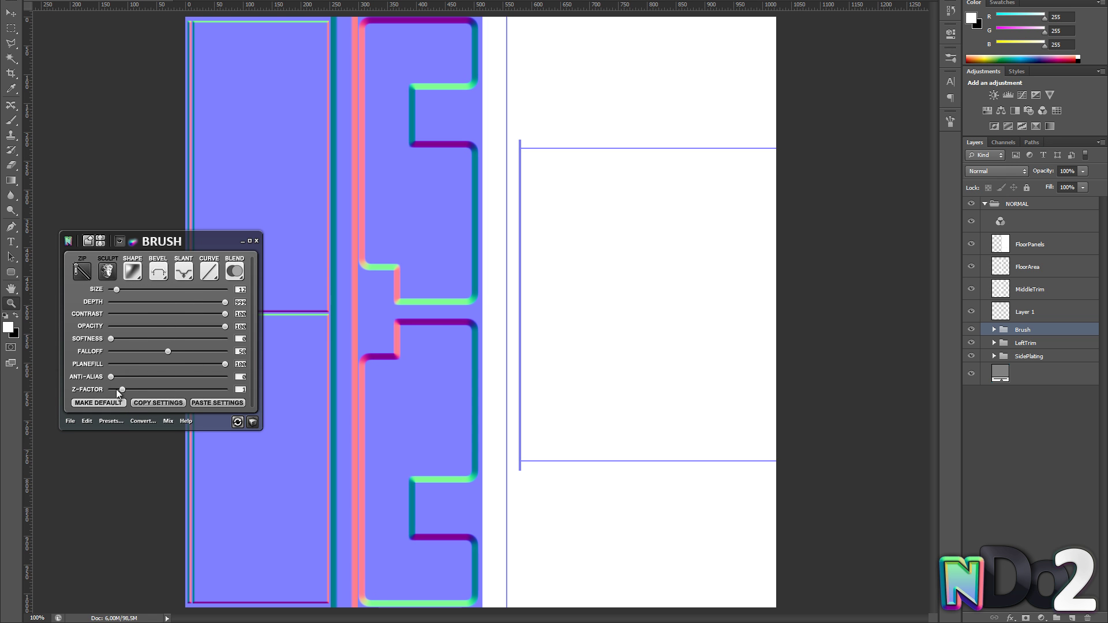
left_click_drag(137, 339, 148, 338)
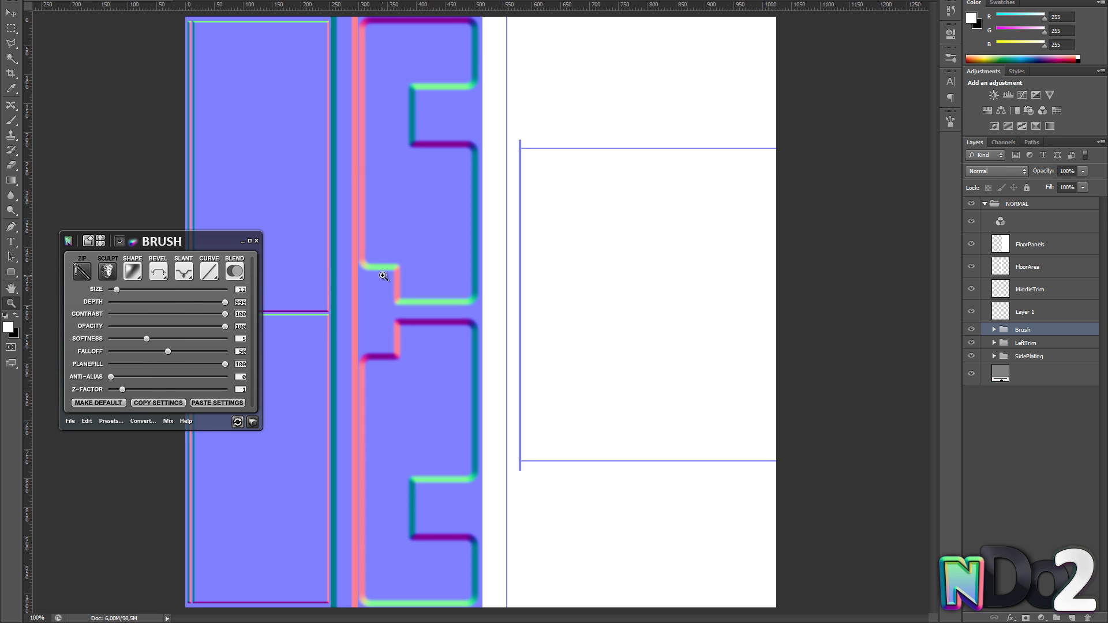
- Scale the converted notched panels slightly smaller and set their softness to 10 while checking the 3D preview
key("v")
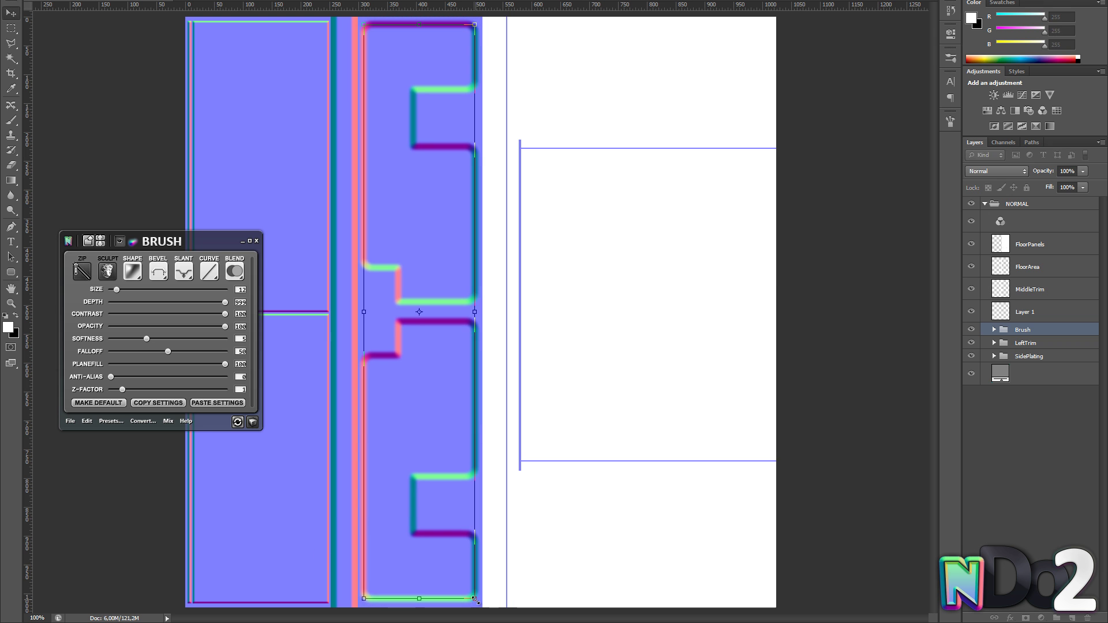
left_click(253, 422)
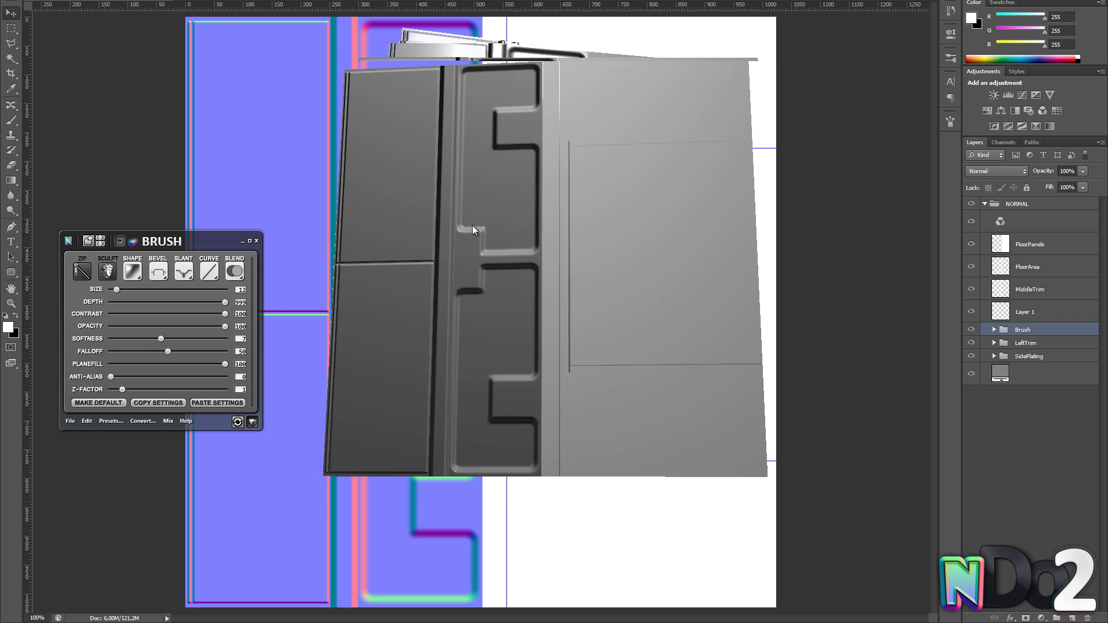
left_click_drag(160, 337, 183, 339)
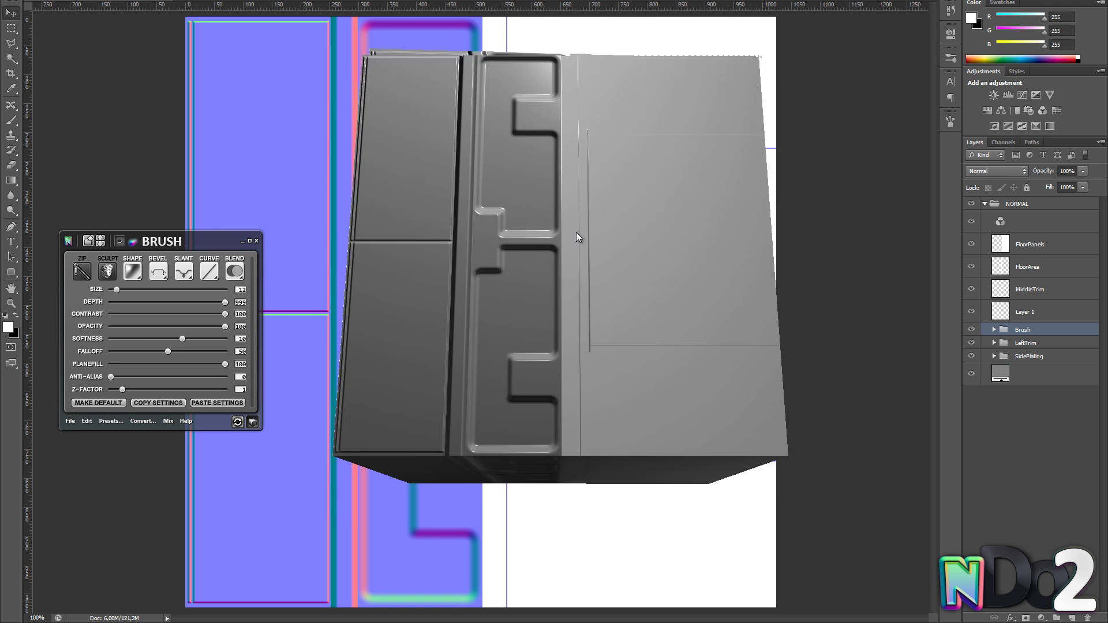
left_click(252, 422)
- Rename the converted notched panel group as Sink
left_click_drag(203, 240, 189, 262)
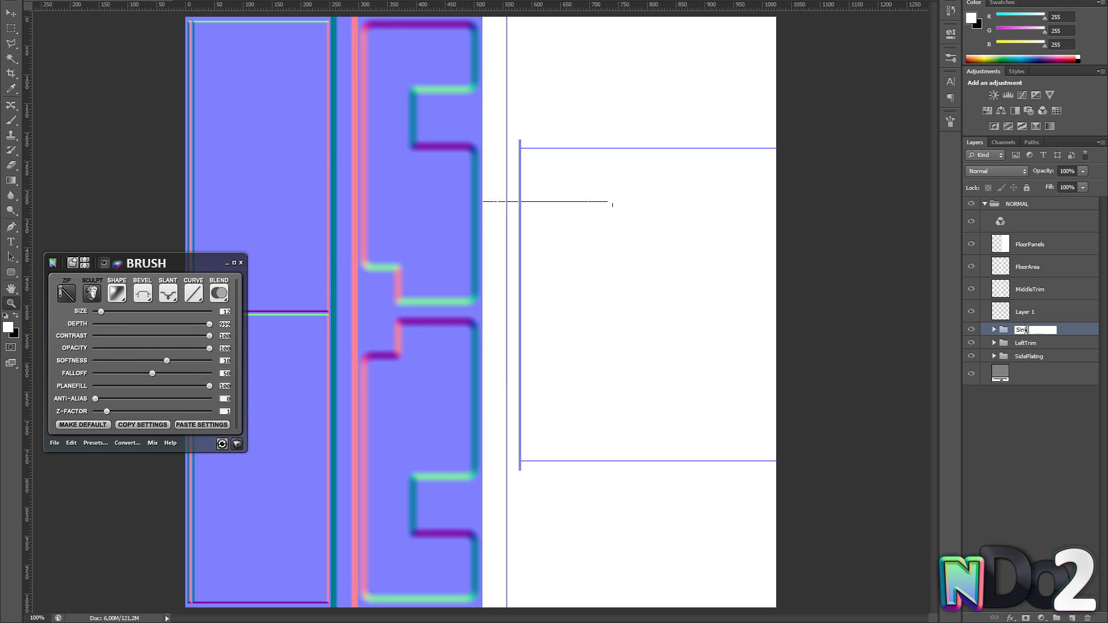
key("Return")
key("v")
- Convert the MiddleTrim layer with No Edge Bevel, set size 7 and softness 2, and check it in the 3D preview
left_click(1001, 312)
left_click(147, 359)
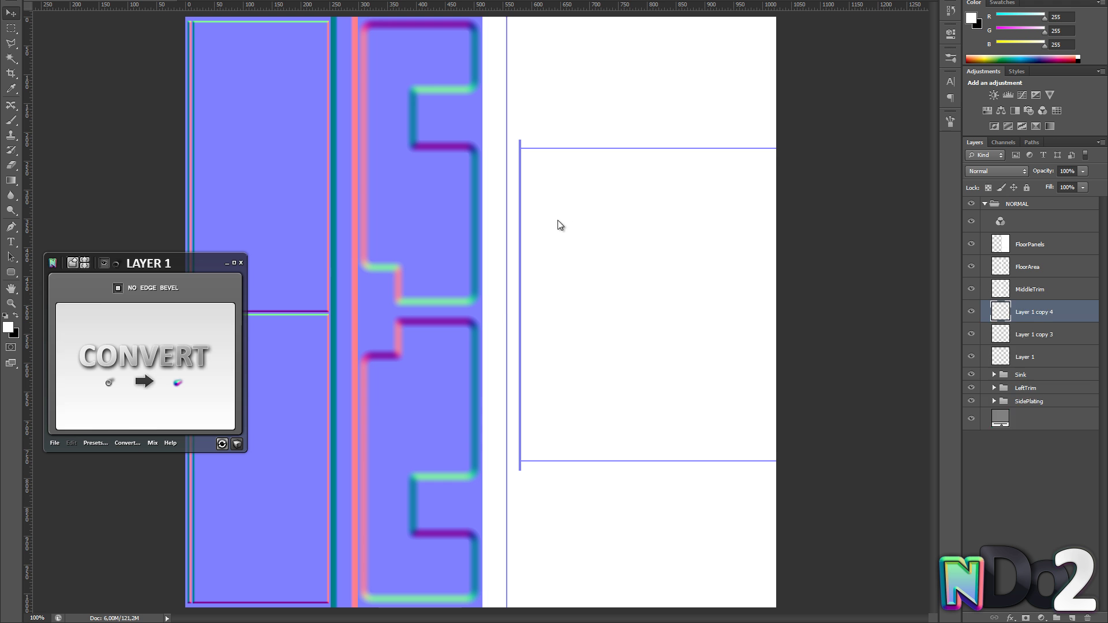
left_click(652, 293, "alt")
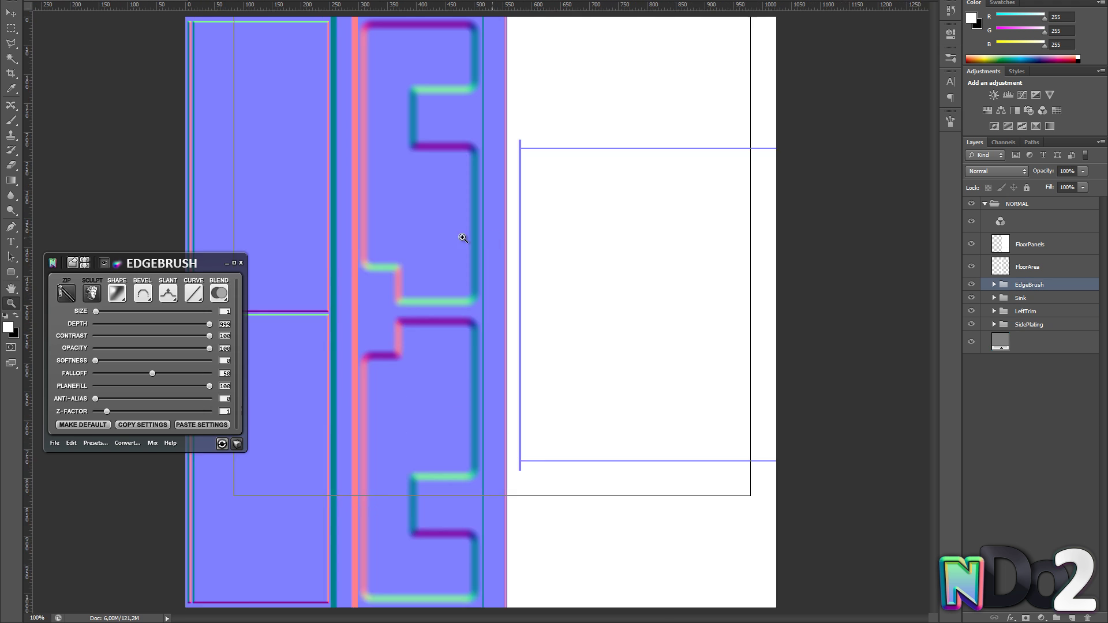
left_click(463, 237)
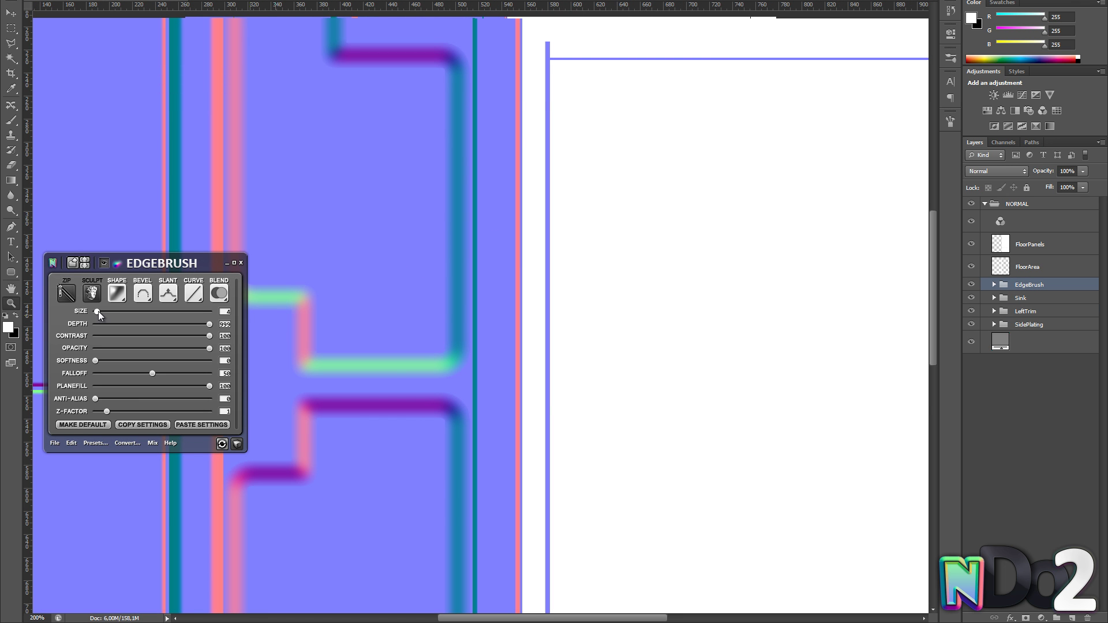
left_click_drag(98, 311, 99, 311)
left_click(471, 306, "alt")
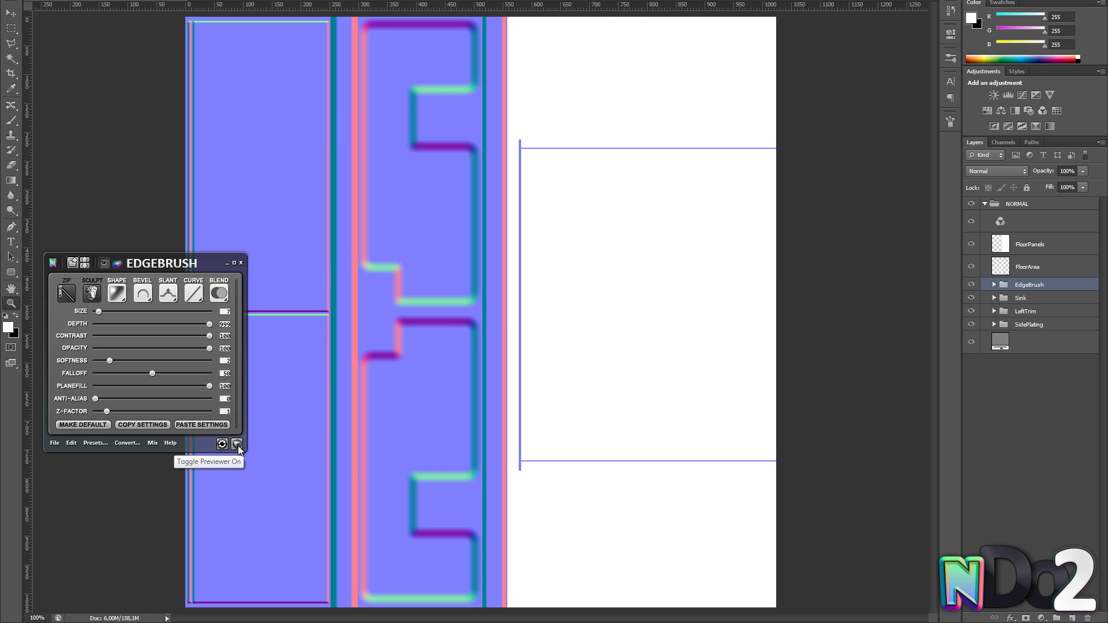
left_click(237, 444)
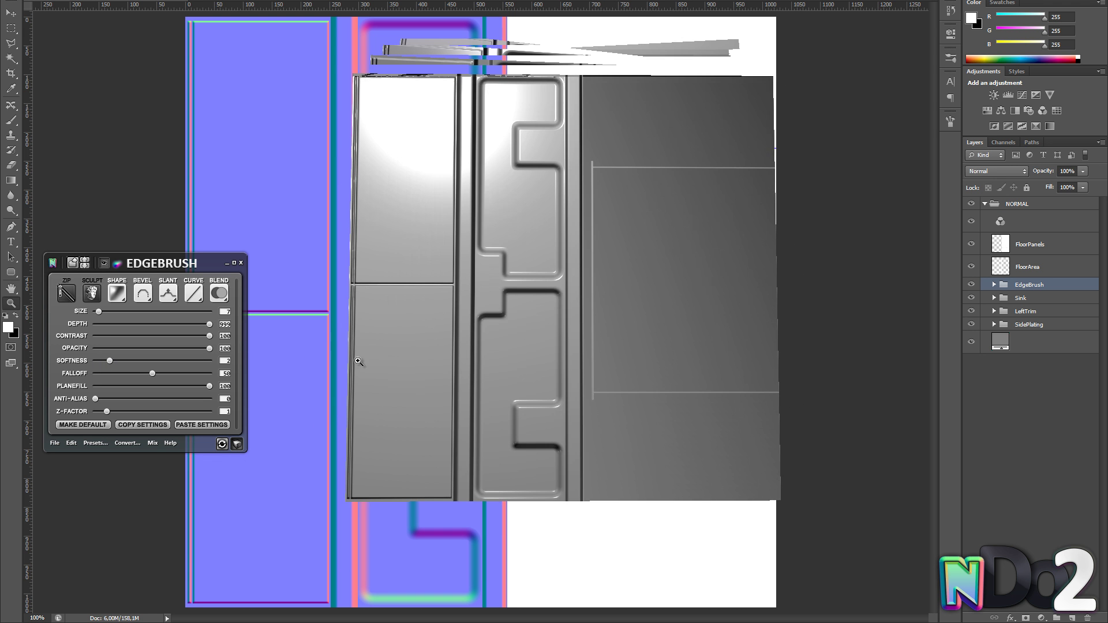
left_click(237, 443)
- Convert the FloorArea layer to an edge brush above FloorPanels with size 3 and softness 1, and check the 3D preview
left_click(1027, 267)
left_click(161, 314)
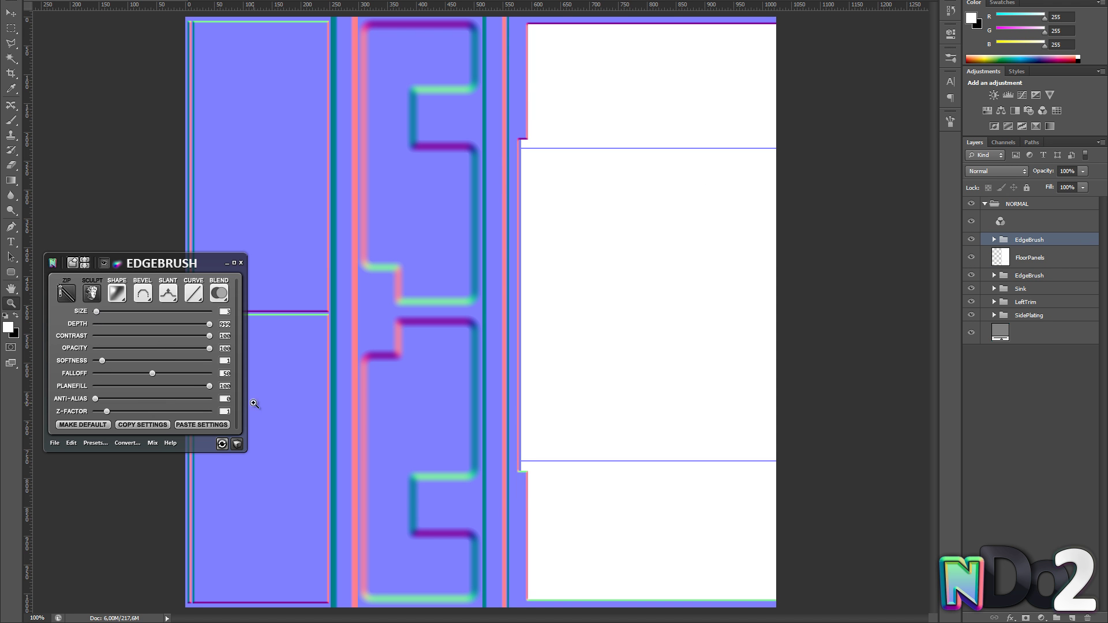
left_click(236, 444)
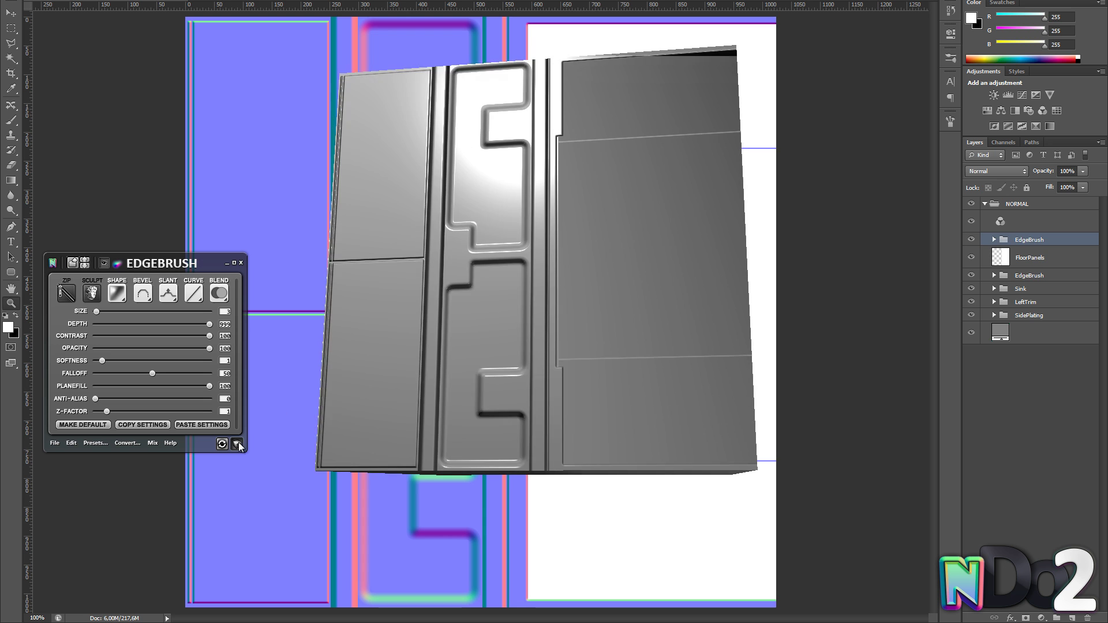
left_click(236, 444)
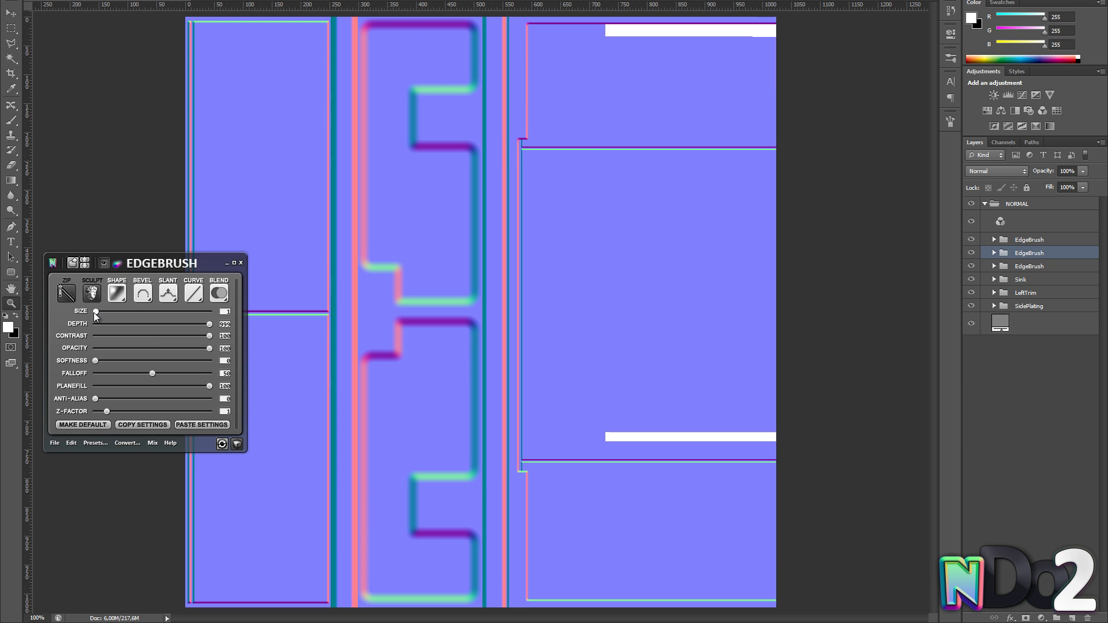
- Set the edge brush converted from FloorPanels to size 5 and softness 3, and check it in the 3D preview
left_click_drag(93, 312, 97, 313)
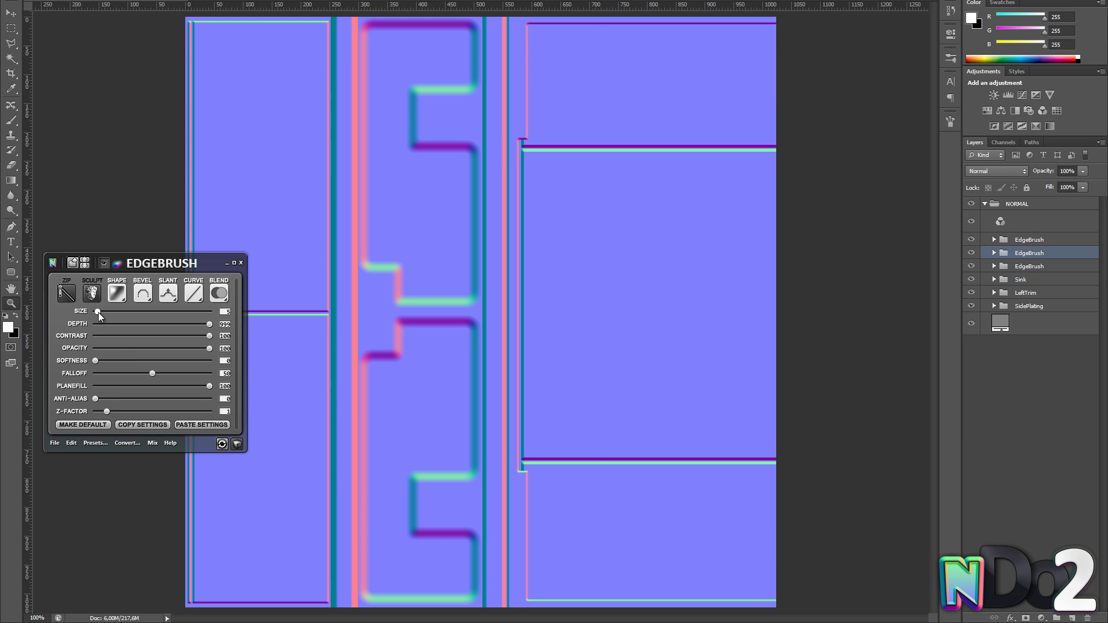
left_click_drag(109, 360, 116, 361)
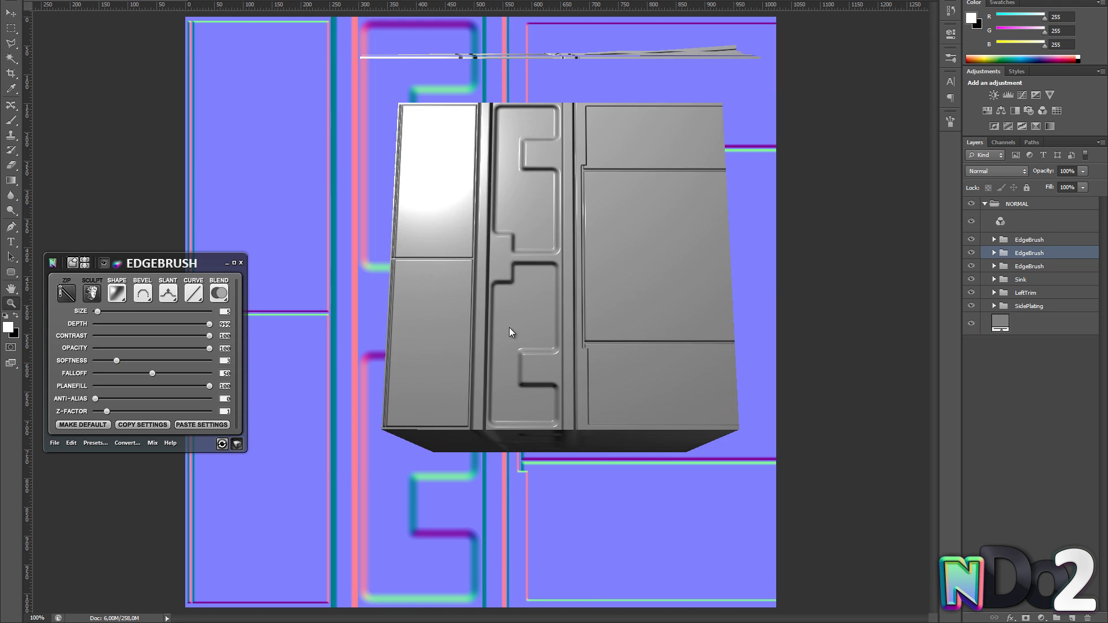
left_click_drag(446, 292, 482, 291)
key("Escape")
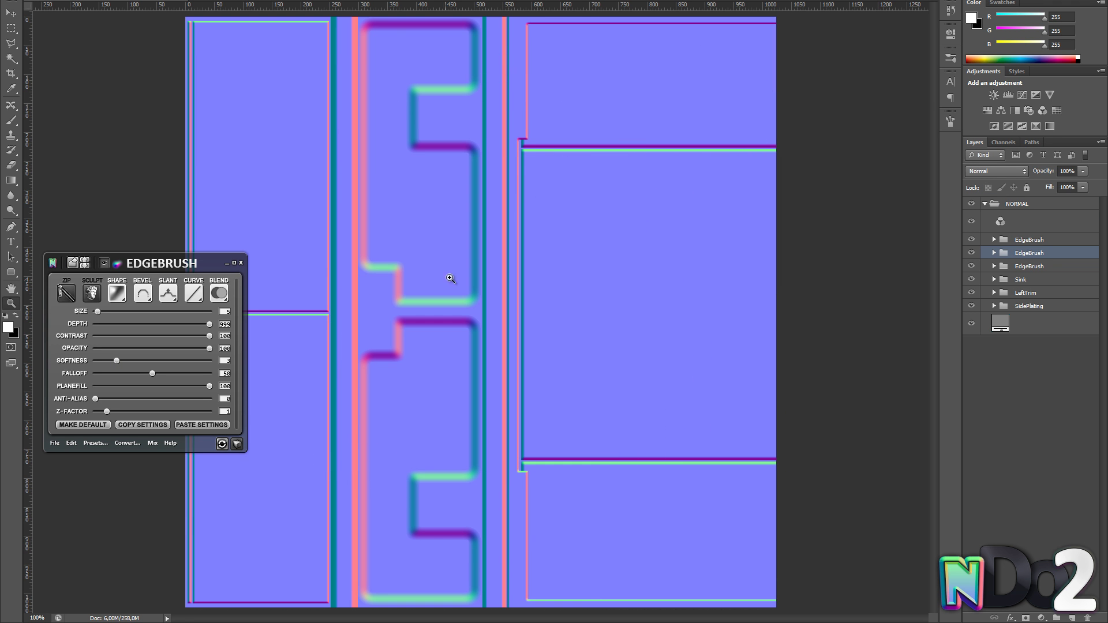
- Rename the middle trim's edge brush group as MiddleTrim
double_click(1031, 267)
type("MiddleTrim")
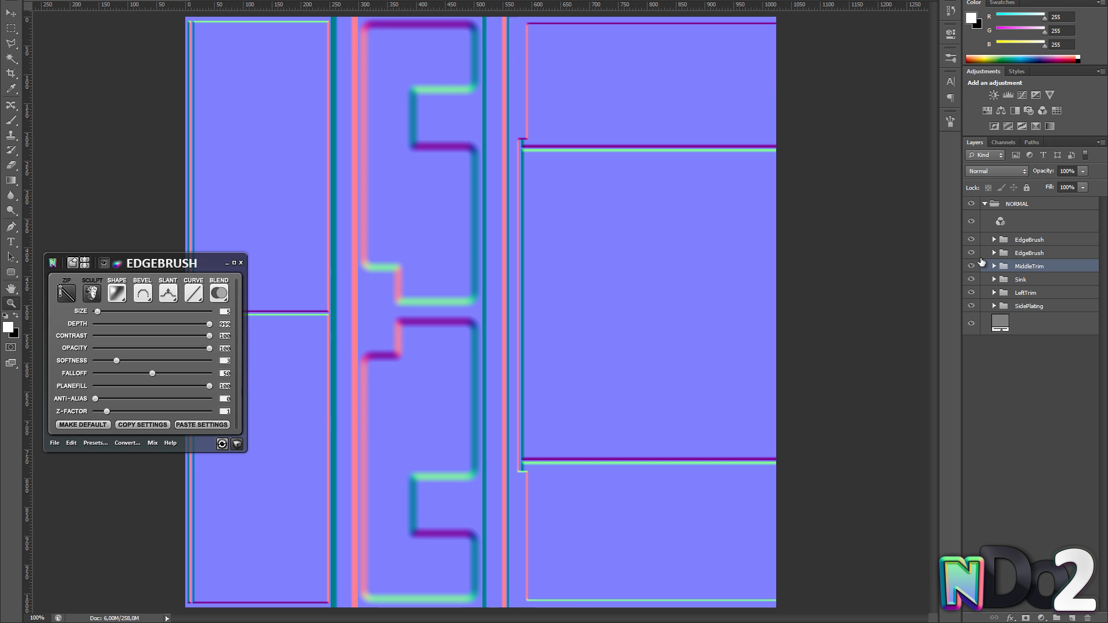
- Rename the two remaining EdgeBrush groups as FloorPlating and FloorFrame, from the lower one to the upper one
double_click(1030, 253)
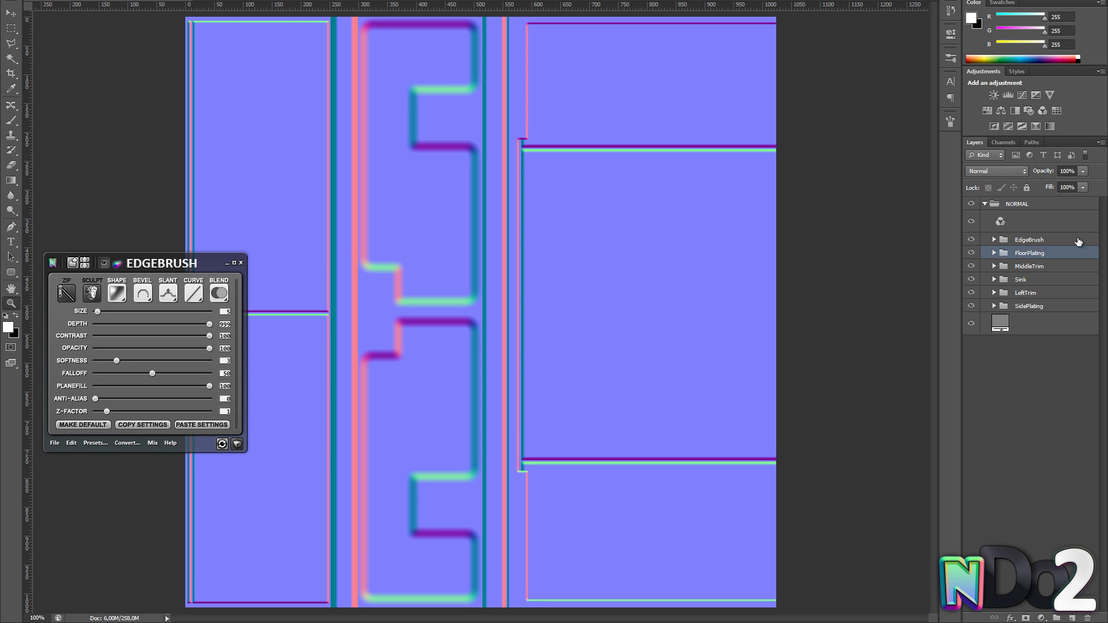
double_click(1030, 239)
type("FloorFrame")
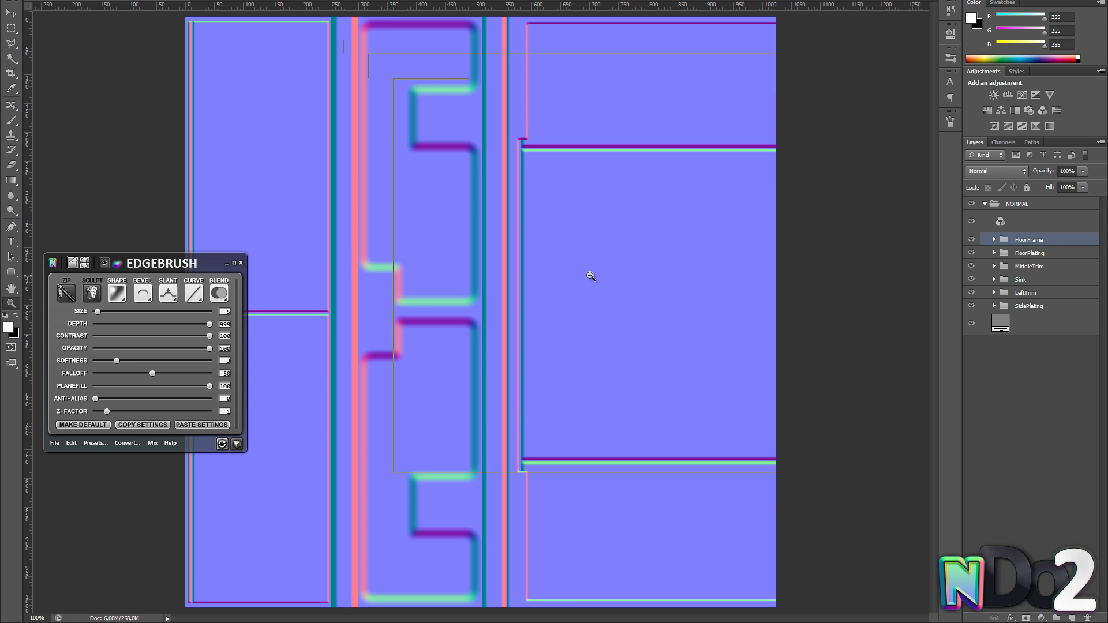
- Add a layer above Sink and fill a tall narrow rectangle over the middle recess with white
left_click(590, 276, "alt")
left_click(462, 232)
left_click(1033, 279)
left_click(1073, 618)
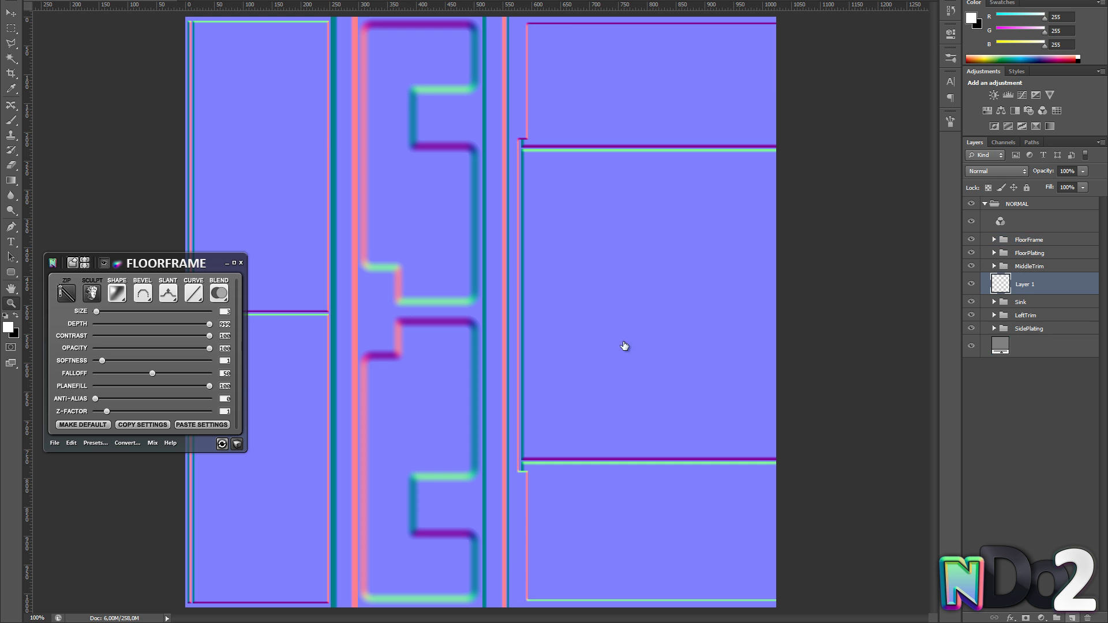
left_click_drag(392, 573, 390, 598)
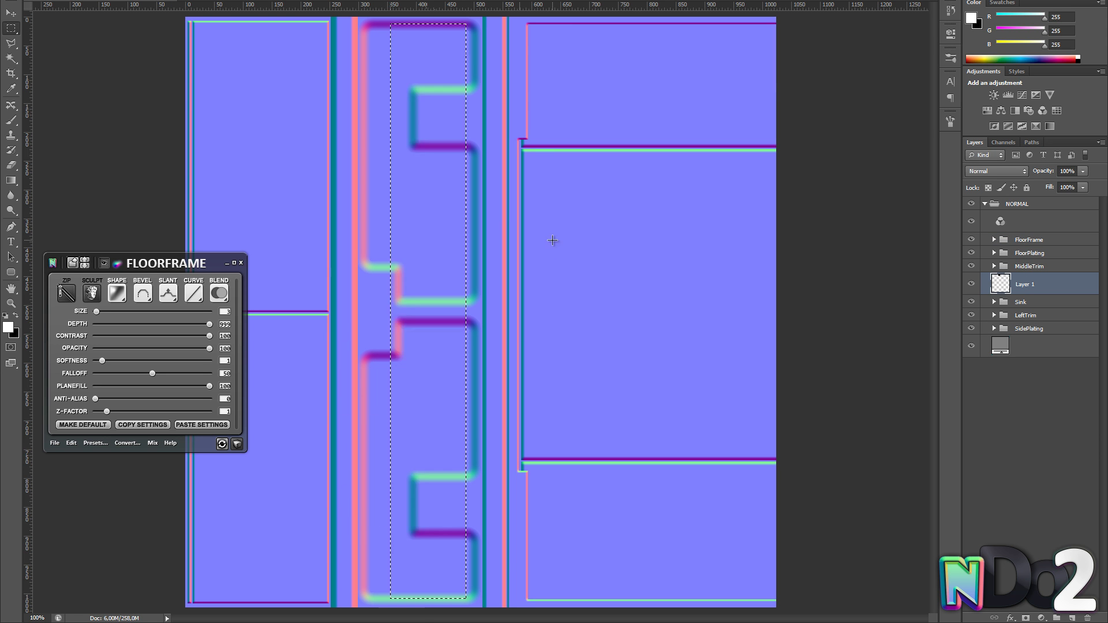
key("alt+BackSpace")
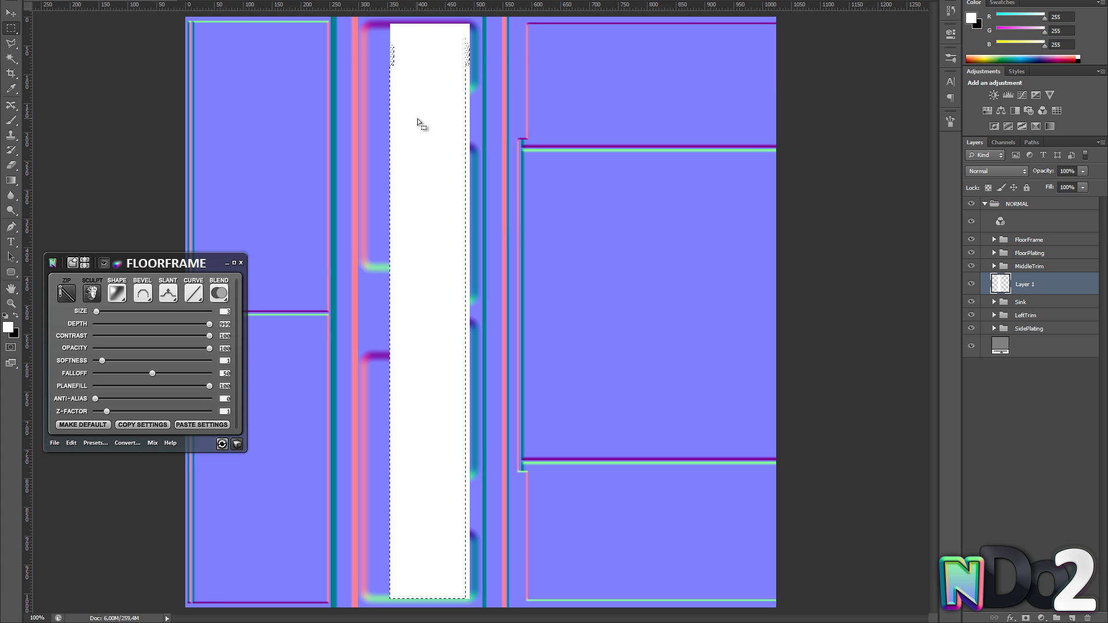
key("ctrl+d")
- Convert the tall white rectangle into a brush with softness 2 and check it in the 3D preview
key("ctrl+minus")
key("z")
left_click(451, 279)
left_click(153, 339)
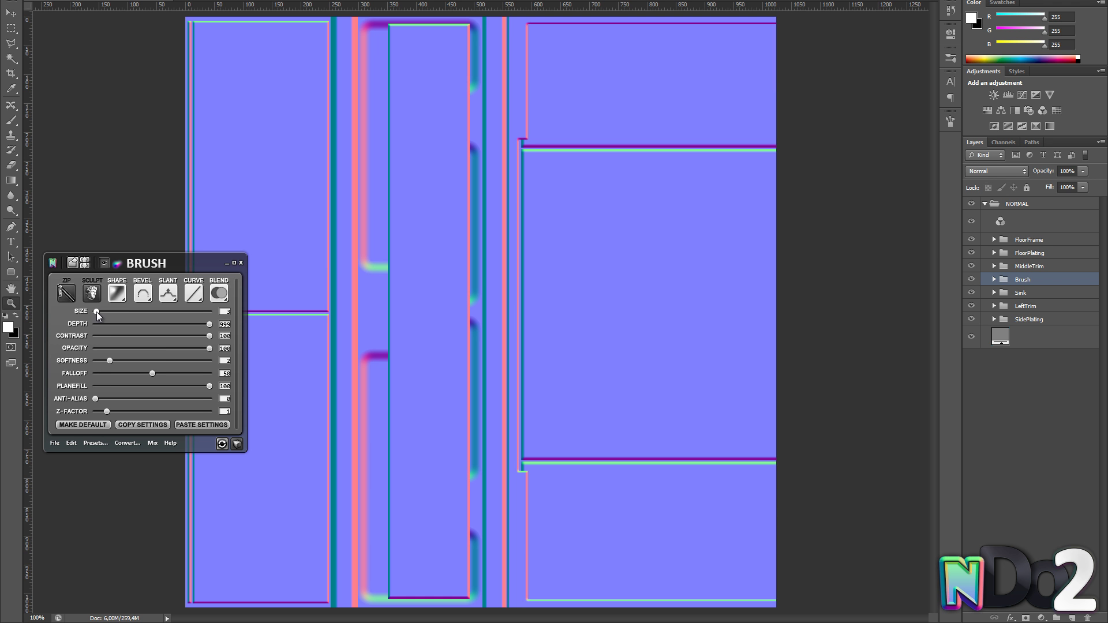
left_click(237, 444)
scroll(507, 239, "up", 4)
left_click_drag(507, 239, 477, 258)
left_click(235, 445)
- Sculpt the tall panel's brush shape by cutting a square notch into the middle of its left edge
left_click(520, 260, "alt")
left_click(435, 285)
left_click(435, 285)
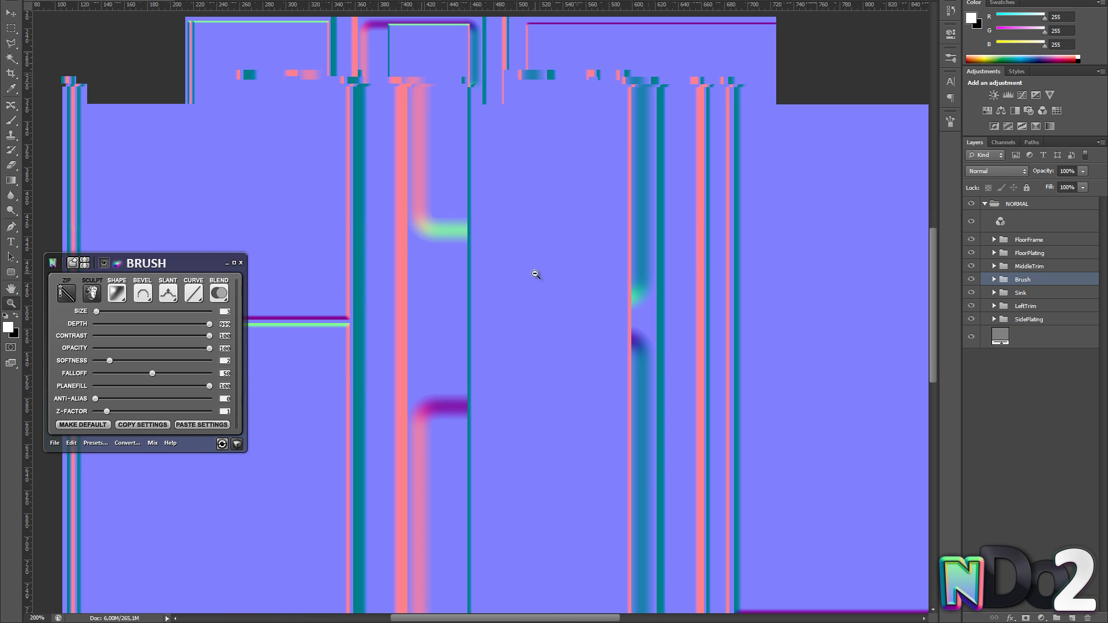
left_click_drag(350, 322, 388, 360)
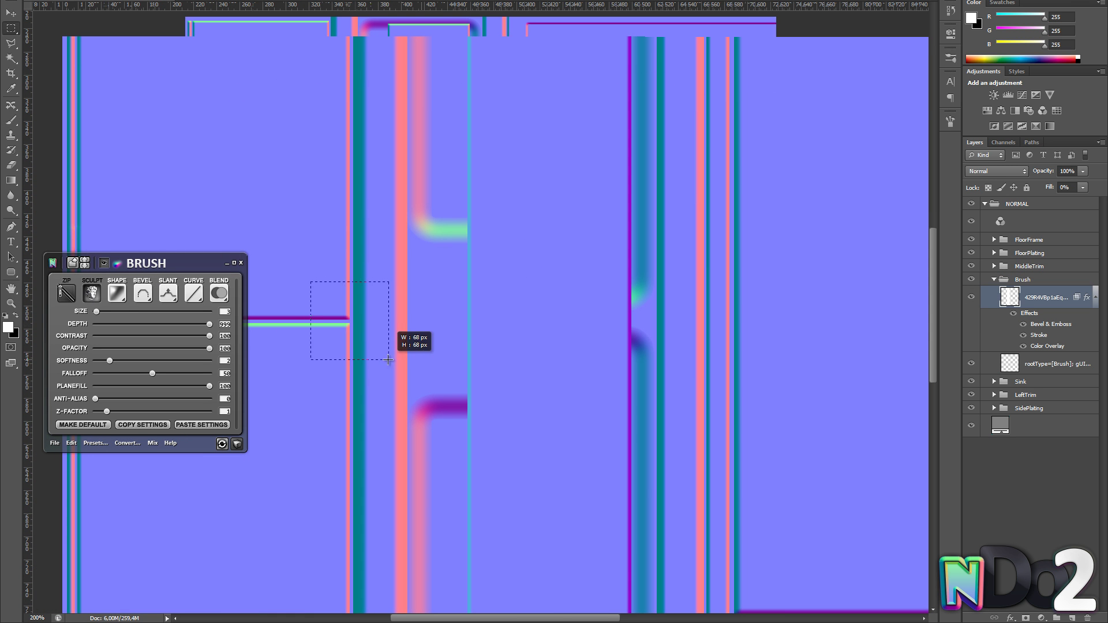
key("Delete")
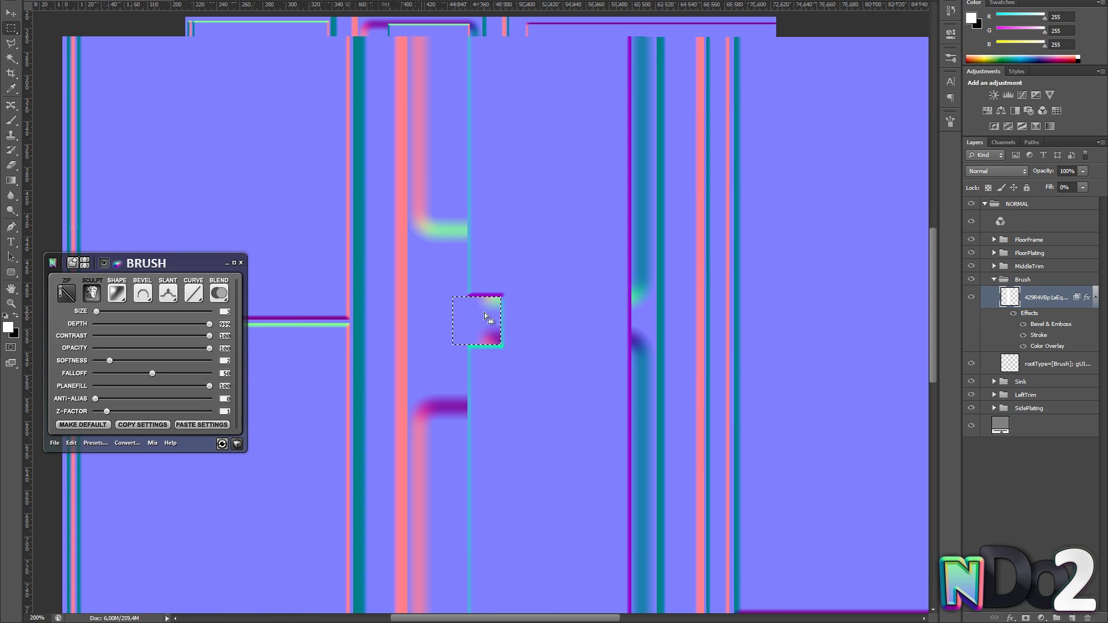
- Contract the square selection, cut a smaller matching notch into the panel's right edge, and save the document
left_click_drag(484, 313, 625, 312)
left_click(156, 0)
mouse_move(185, 90)
left_click(99, 122)
key("Return")
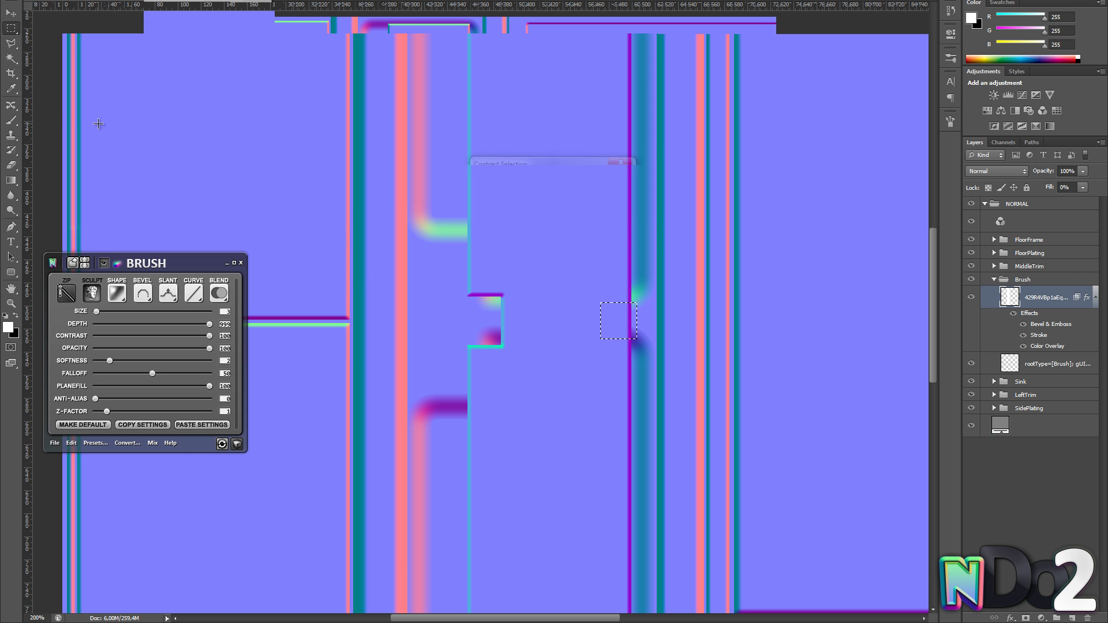
left_click(591, 320, "alt")
left_click(592, 320, "alt")
key("ctrl+s")
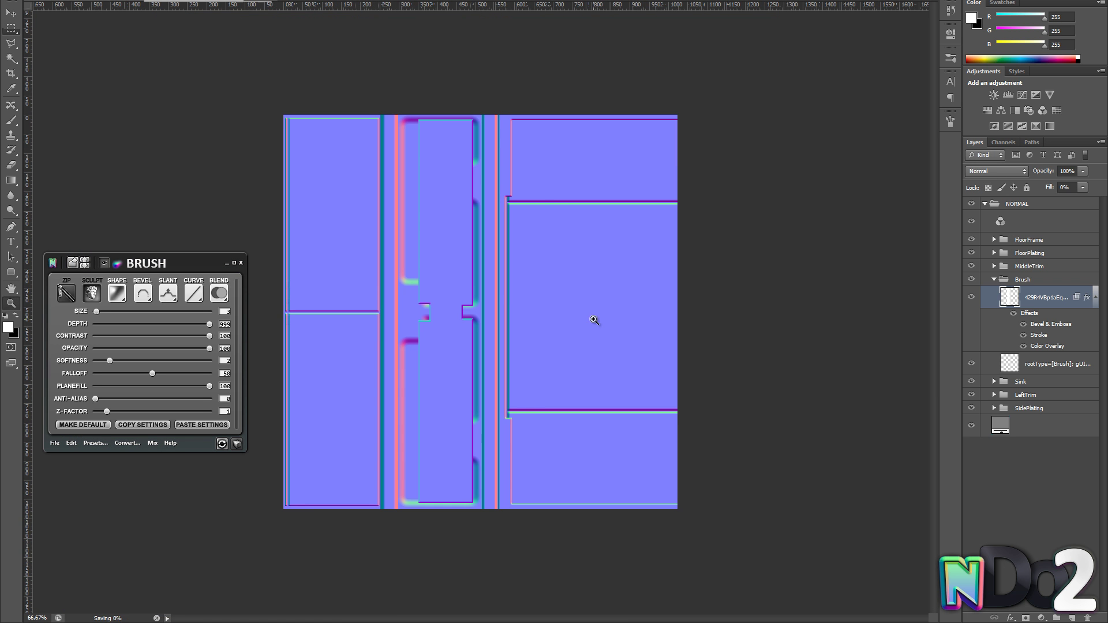
- Set the notched panel brush's size to 5 and check it in the 3D preview
left_click(405, 297)
left_click(406, 297)
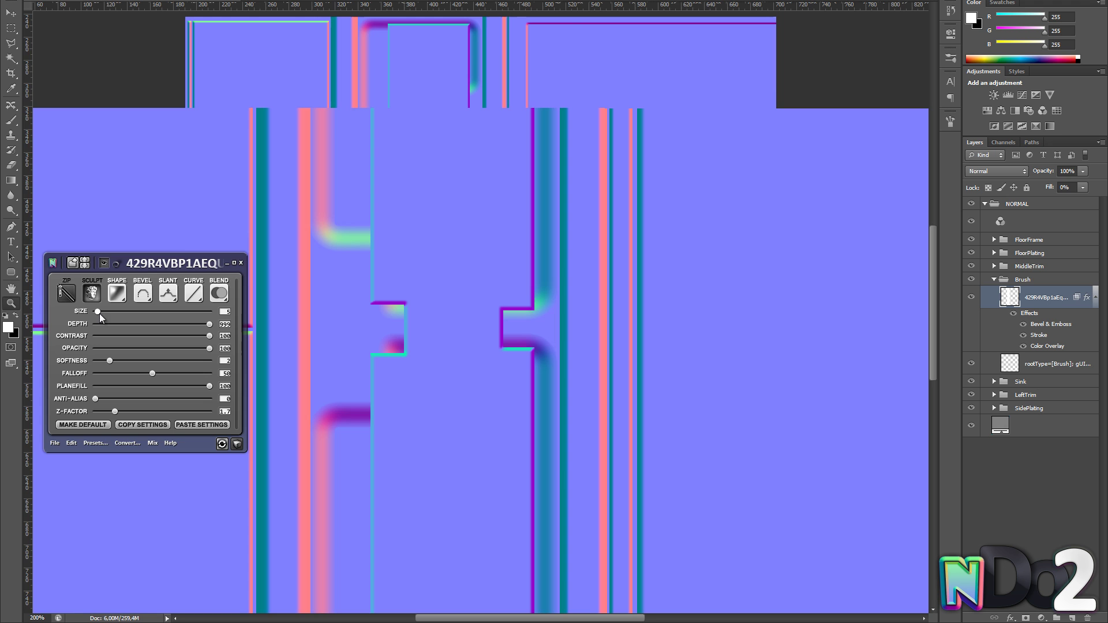
key("ctrl+minus")
key("ctrl+minus")
left_click(237, 443)
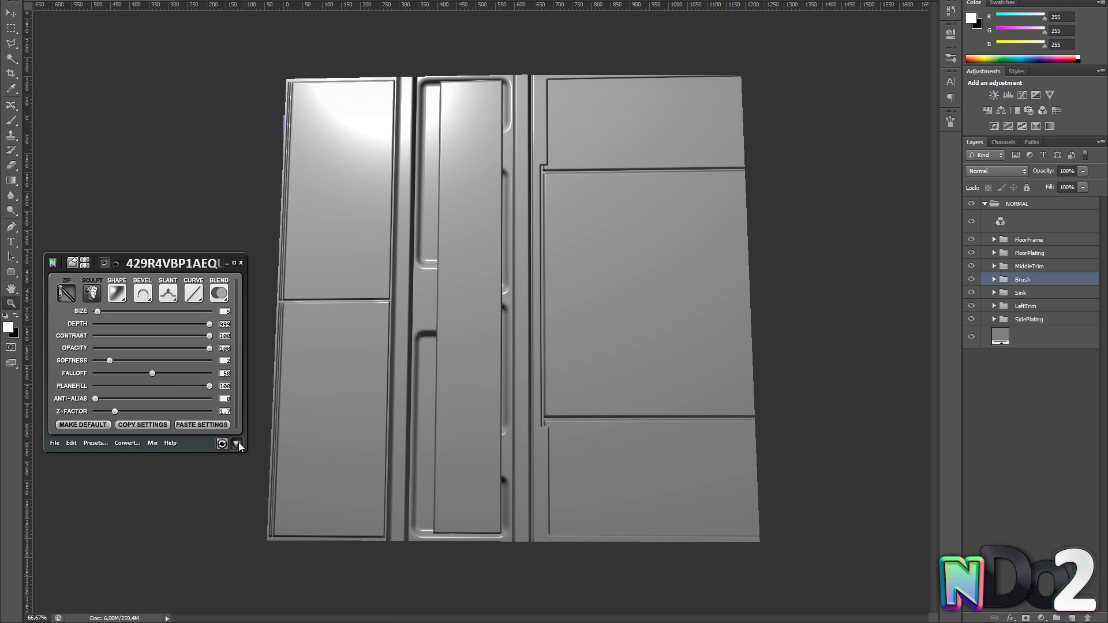
left_click_drag(473, 329, 502, 313)
scroll(497, 320, "up", 3)
scroll(476, 340, "down", 3)
left_click(422, 261)
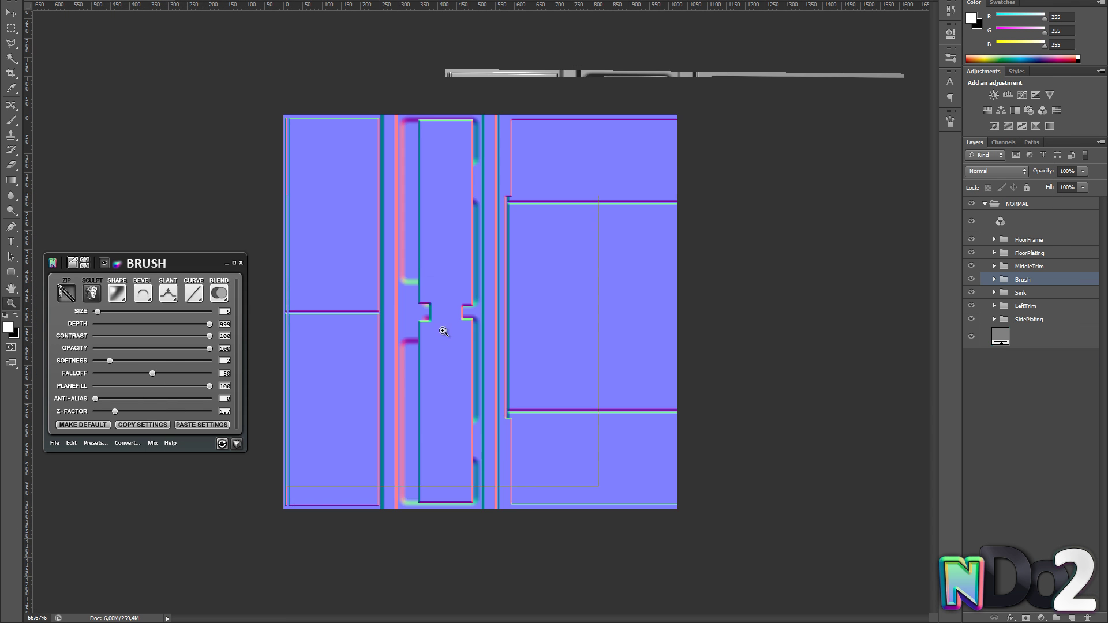
left_click(443, 332)
- Sculpt the Sink group's shape around the panel's notches and check it in the 3D preview
left_click(1031, 294)
left_click(92, 294)
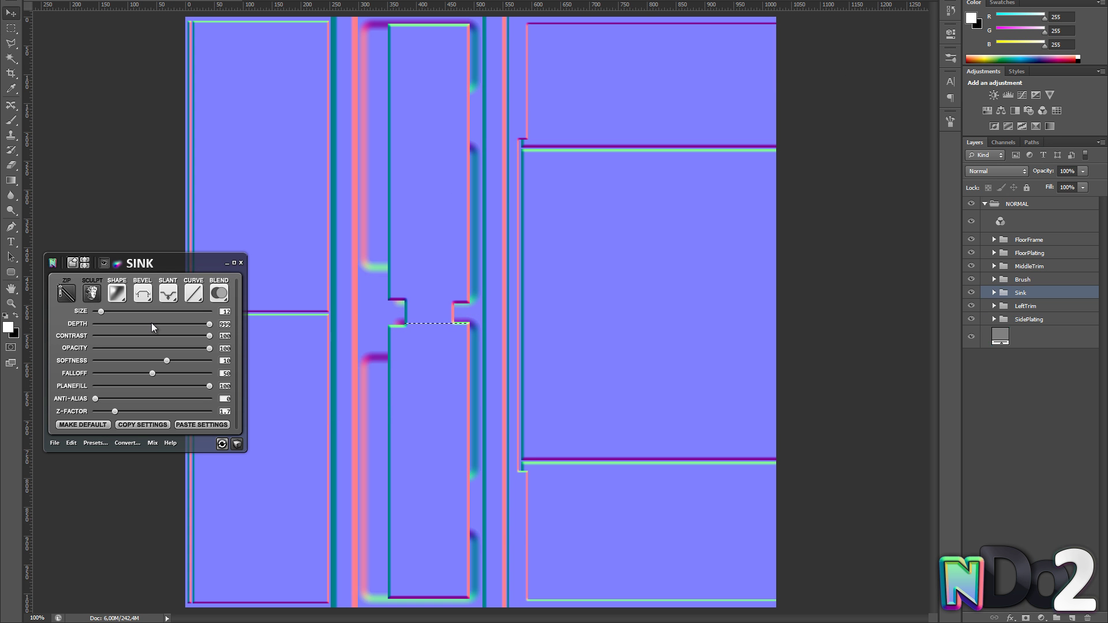
left_click(236, 444)
left_click_drag(716, 331, 754, 334)
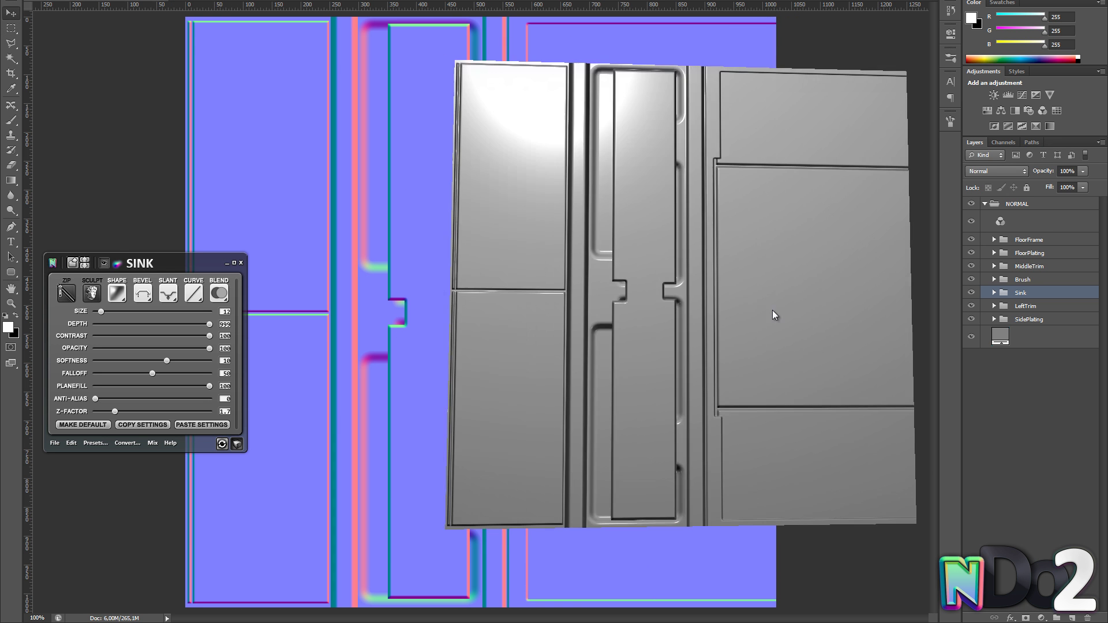
left_click(235, 445)
- Compare the texture with the panel's brush group hidden and shown, and rename that group as SinkCover
key("z")
left_click(650, 320, "alt")
left_click(973, 282)
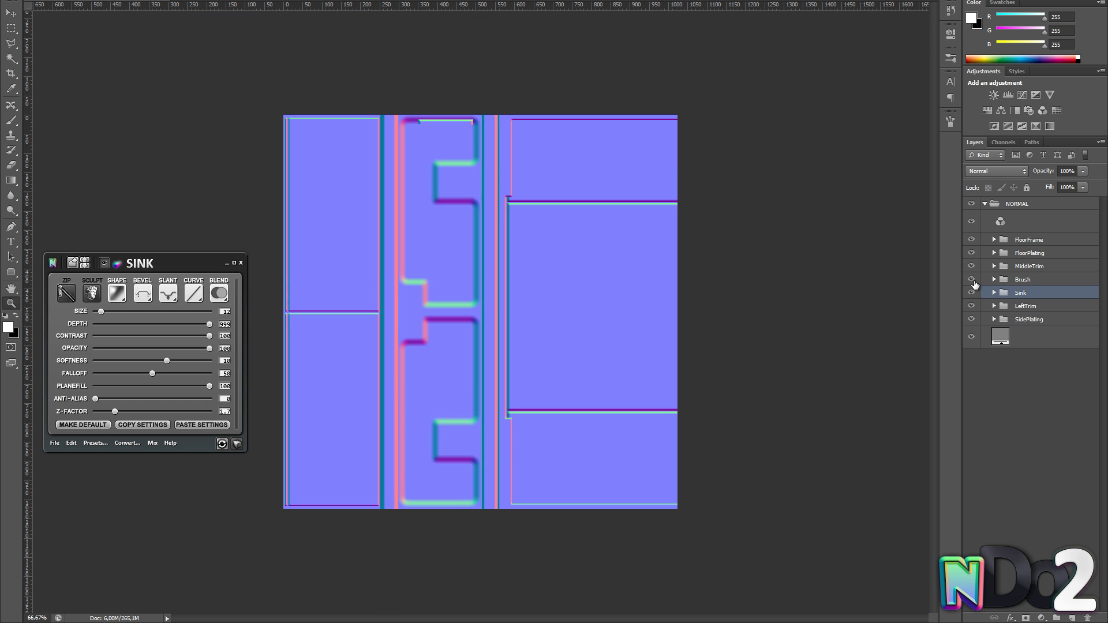
left_click(973, 283)
double_click(1025, 279)
type("SinkCover")
- Load the SinkCover shape as a selection and contract it to sit just inside the panel's edge
left_click(993, 279)
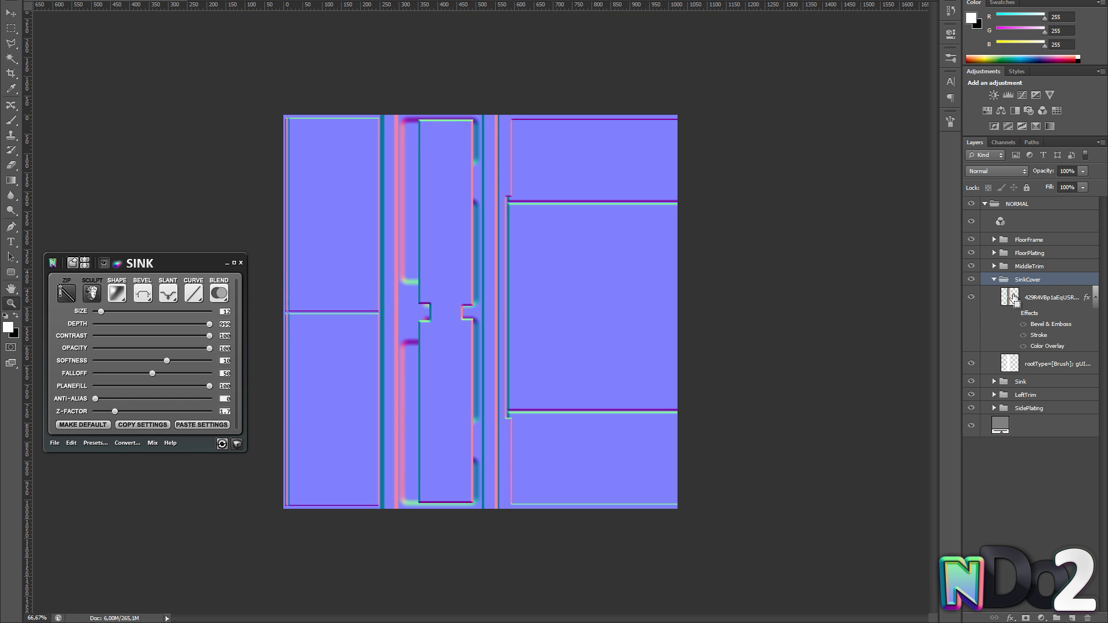
left_click(458, 298)
left_click(154, 0)
mouse_move(166, 90)
left_click(85, 123)
key("Return")
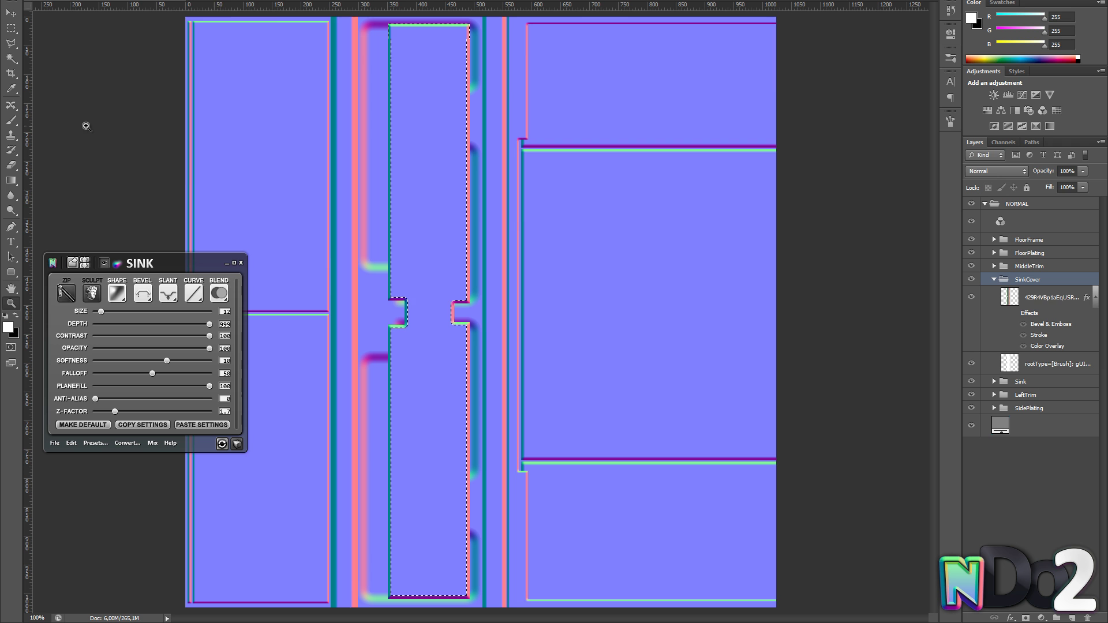
left_click(154, 0)
key("m")
key("c")
key("Return")
left_click(993, 280)
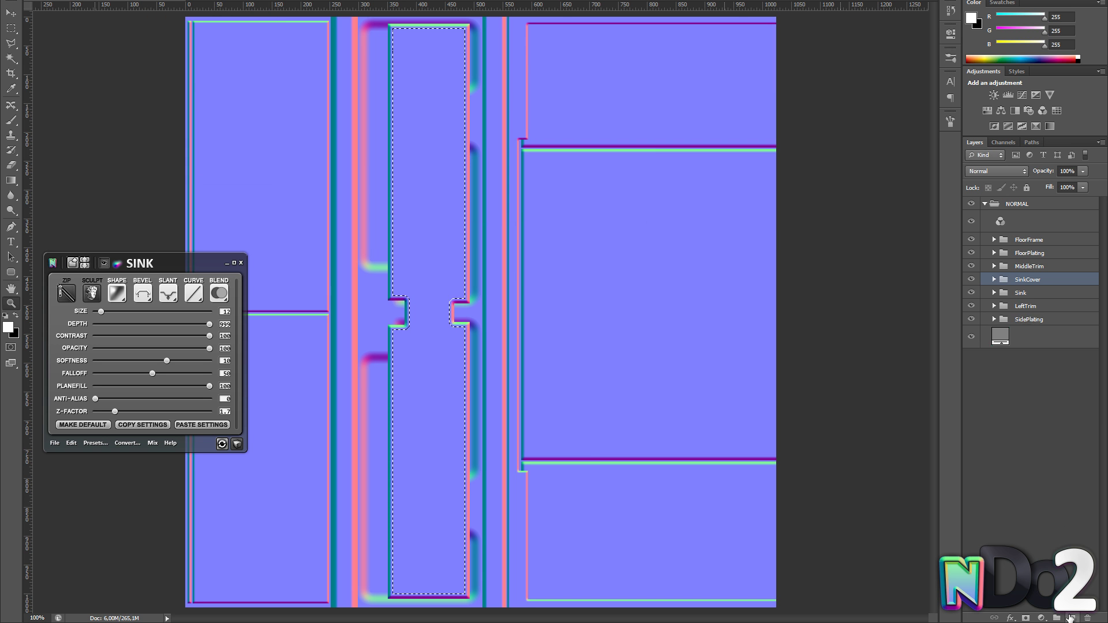
- Fill the selection with white on a new layer, contract it by 6 pixels and delete the inside to leave an outline
left_click(1072, 618)
key("alt+BackSpace")
key("alt+s")
mouse_move(178, 90)
left_click(89, 122)
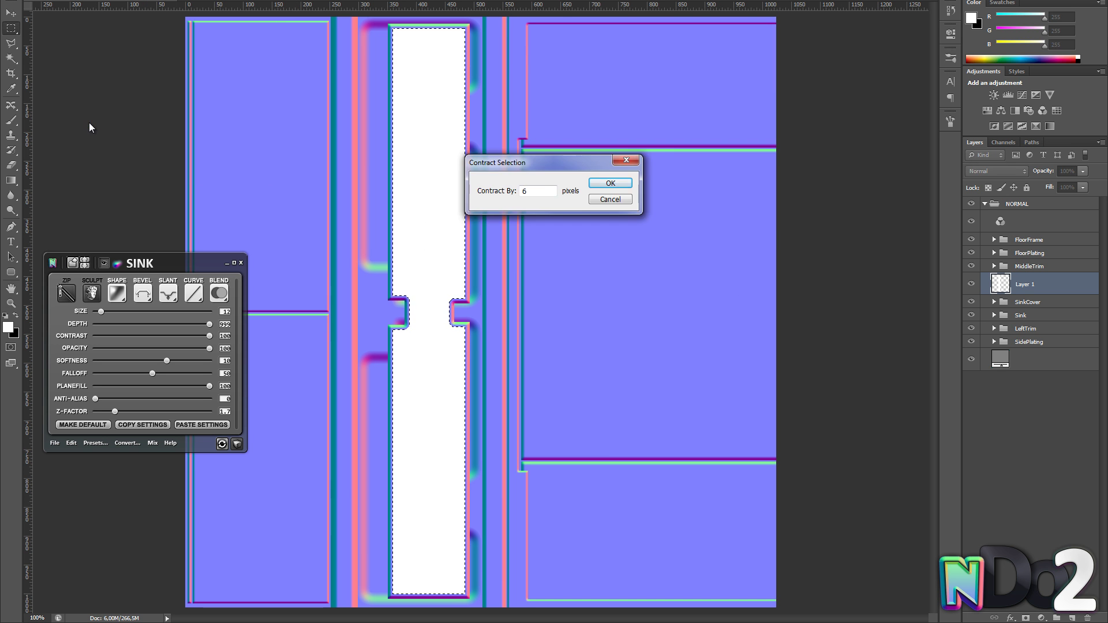
key("Return")
key("Delete")
- Delete the right side of the white outline, including the part around the right notch
key("Delete")
key("ctrl+d")
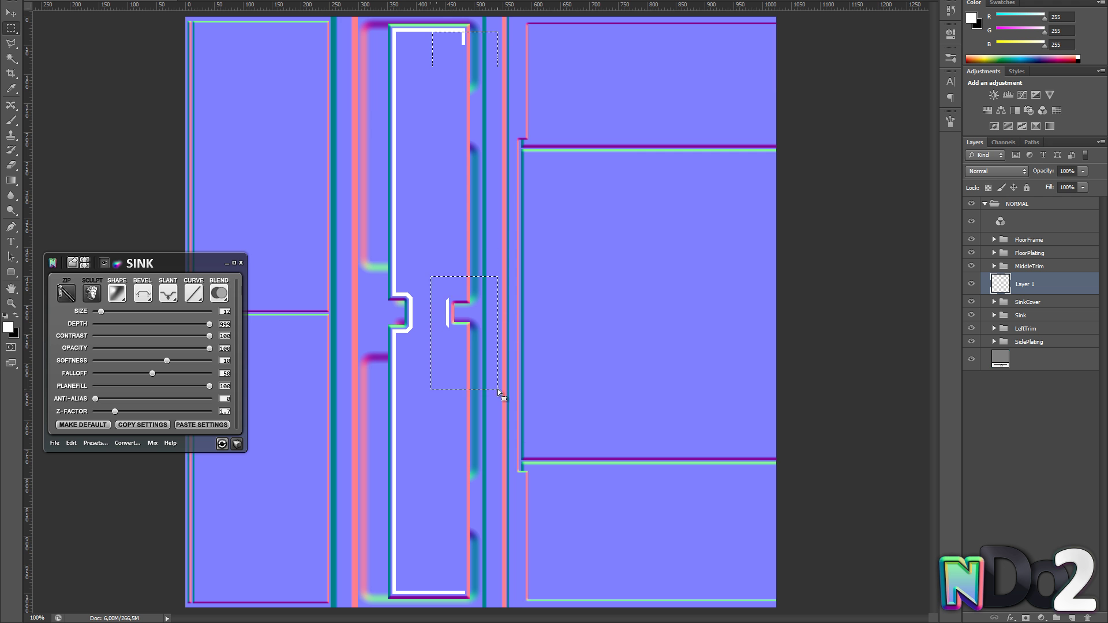
key("Delete")
key("ctrl+d")
- Check the panel in the 3D preview and convert the white outline layer into a brush
key("z")
left_click(453, 271, "alt")
left_click(437, 279)
left_click(436, 279)
left_click(236, 444)
mouse_move(607, 328)
left_mouse_down()
mouse_move(656, 290)
mouse_move(568, 332)
left_mouse_up()
left_click(238, 444)
left_click(730, 261, "alt")
left_click(158, 373)
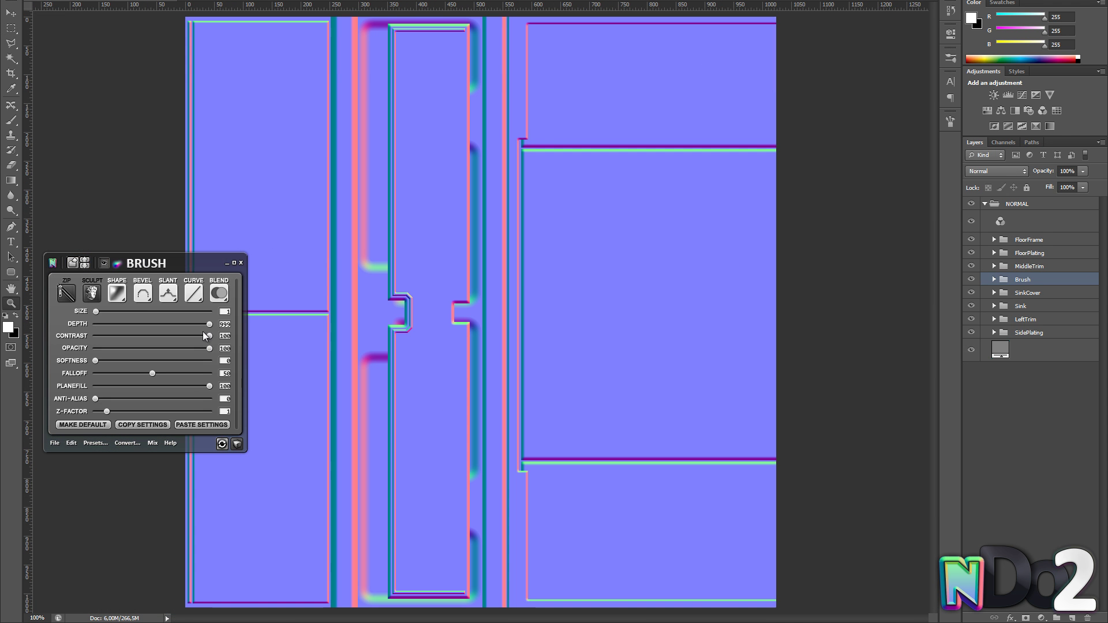
- Change the outline brush's bevel style and set its size to 4
left_click(411, 338)
left_click(409, 337)
left_click(406, 336)
left_click(143, 294)
left_click(132, 330)
left_click_drag(95, 313, 97, 312)
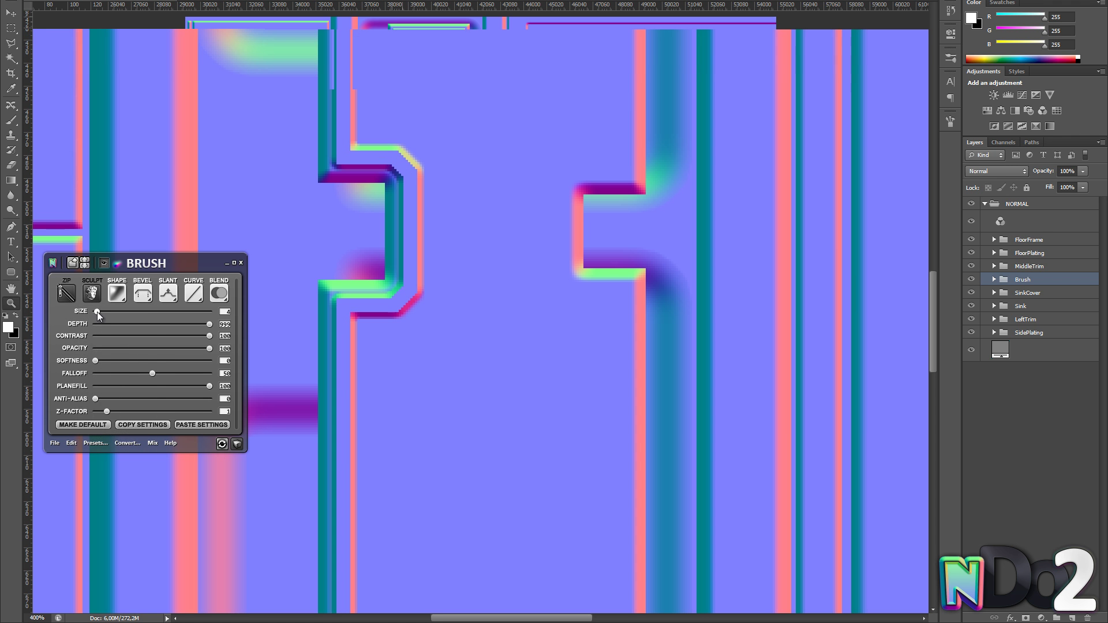
- Readjust the outline brush's bevel, set its softness to 0, and check it in the 3D preview
left_click(143, 294)
left_click(125, 339)
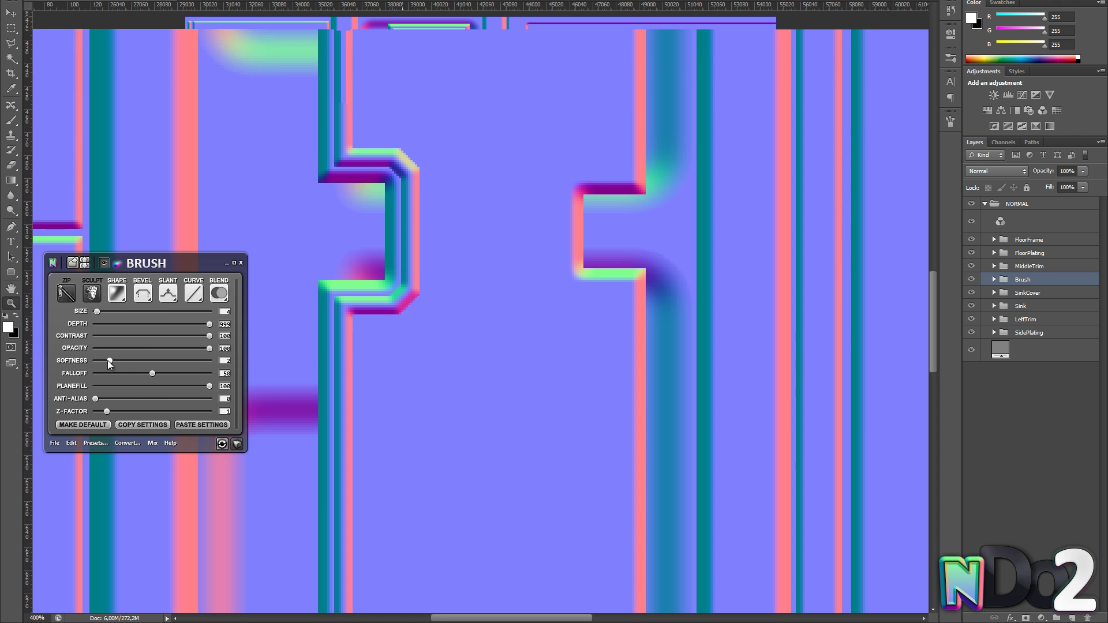
left_click_drag(108, 361, 97, 362)
left_click(423, 342, "alt")
left_click(420, 332, "alt")
left_click(415, 320, "alt")
left_click(237, 444)
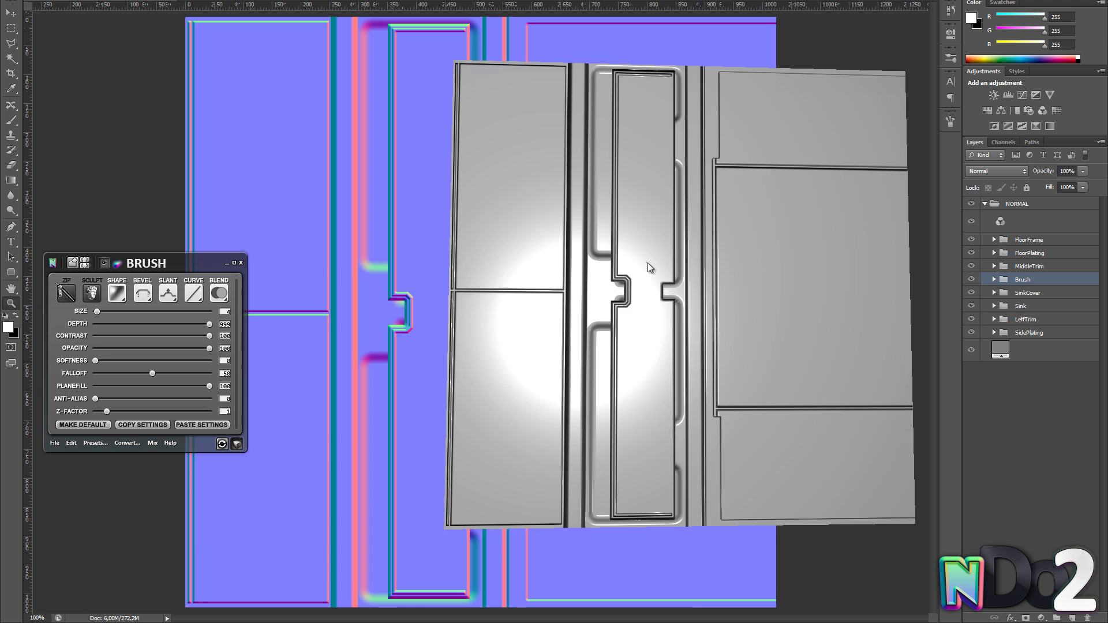
left_click_drag(648, 262, 644, 268)
key("Escape")
- Fade out the outline's open right-hand ends with the Eraser in sculpt mode
left_click(91, 293)
key("e")
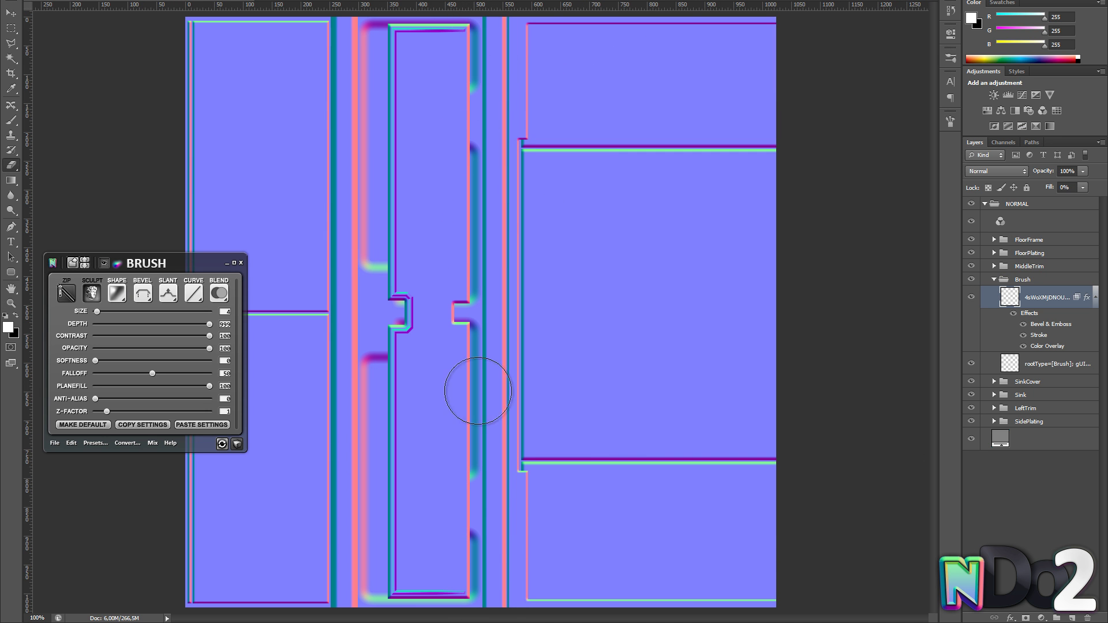
left_click(237, 443)
- Set the outline brush's contrast to 66 and check it in the 3D preview
left_click_drag(165, 339, 170, 338)
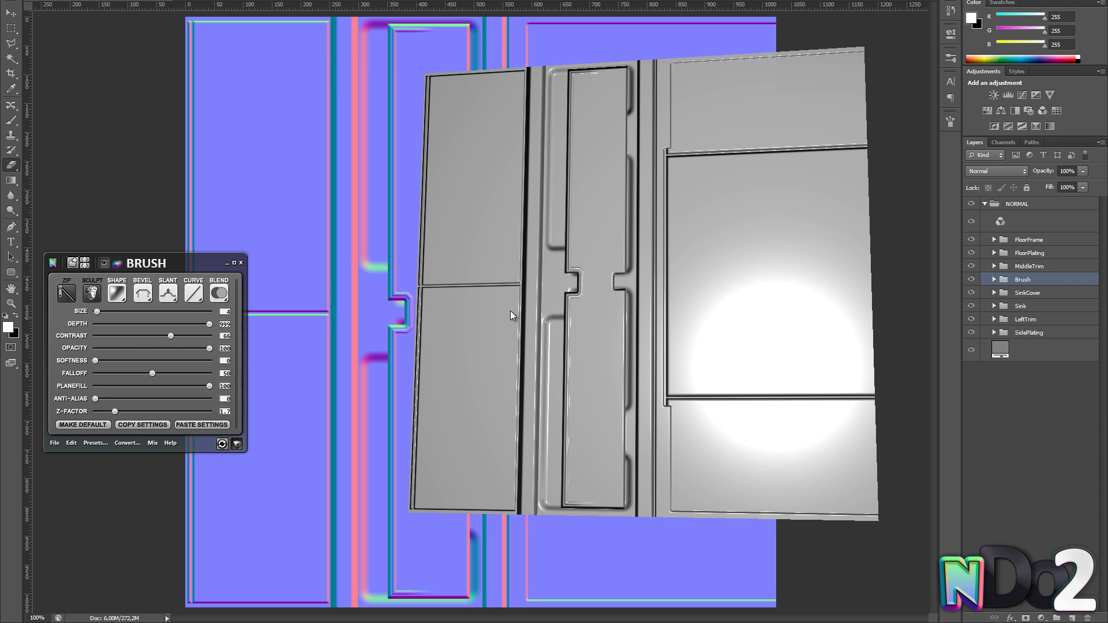
mouse_move(512, 317)
left_mouse_down()
mouse_move(559, 346)
mouse_move(558, 361)
left_mouse_up()
left_click(238, 445)
- Draw a white rounded rectangle over the cover's upper half and rename the outline's brush group as SinkCoverTrim
key("u")
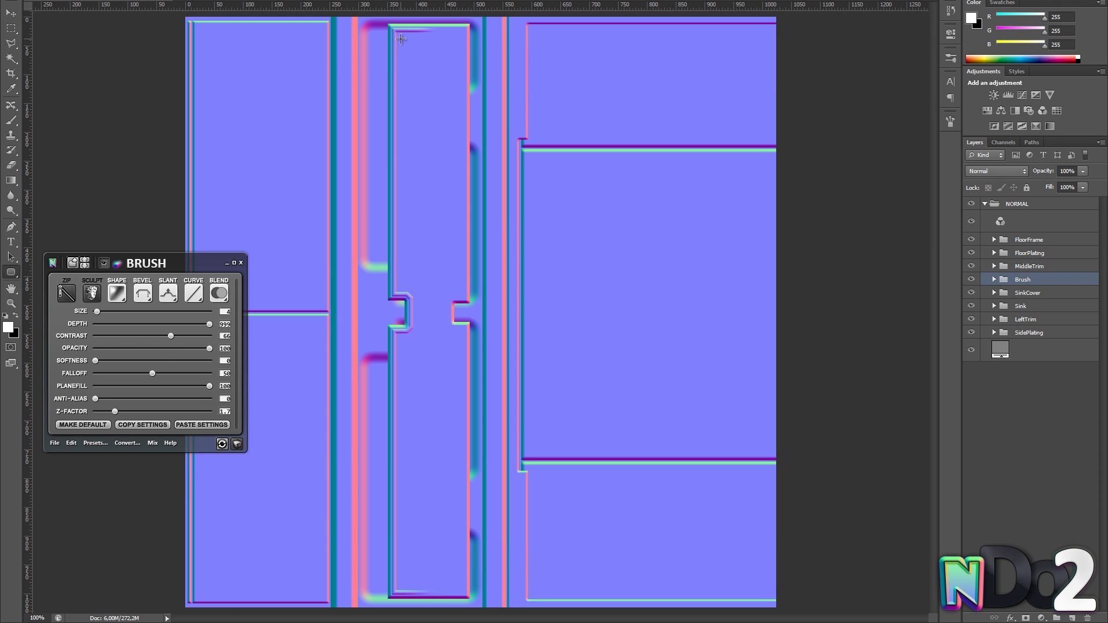
left_click_drag(501, 252, 514, 287)
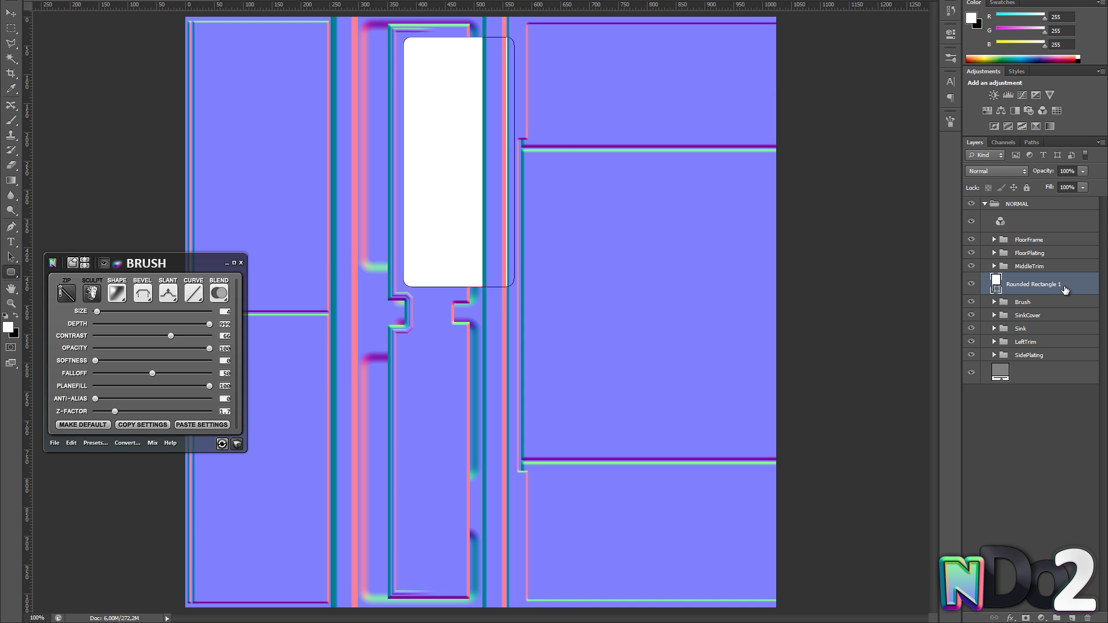
double_click(1026, 302)
type("SinkCoverTrim")
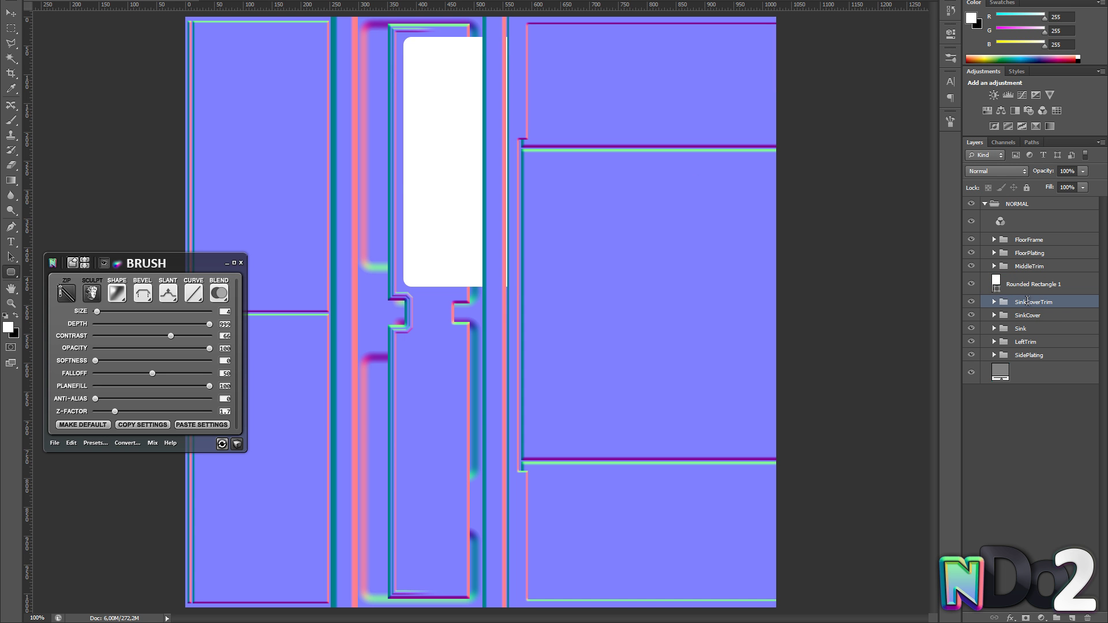
- Try converting the rounded rectangle vector layer with nDo2, and delete the converted group
left_click(1033, 284)
left_click(144, 325)
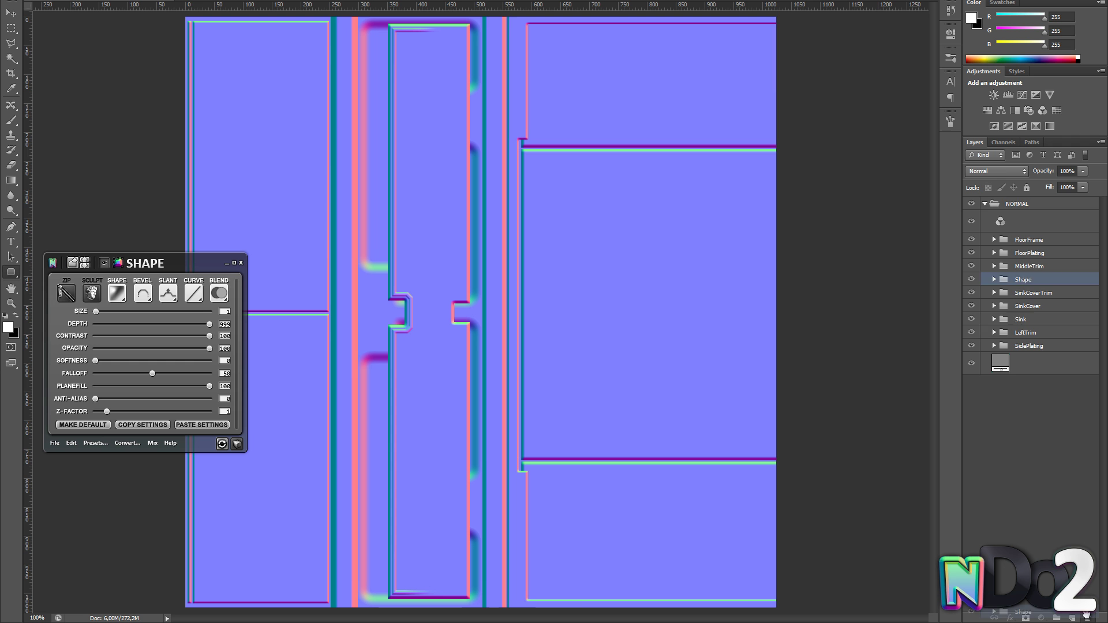
left_click_drag(1086, 615, 1087, 617)
- Draw a white rounded rectangle over the cover's upper half above SinkCoverTrim and rasterize its layer
left_click(1073, 618)
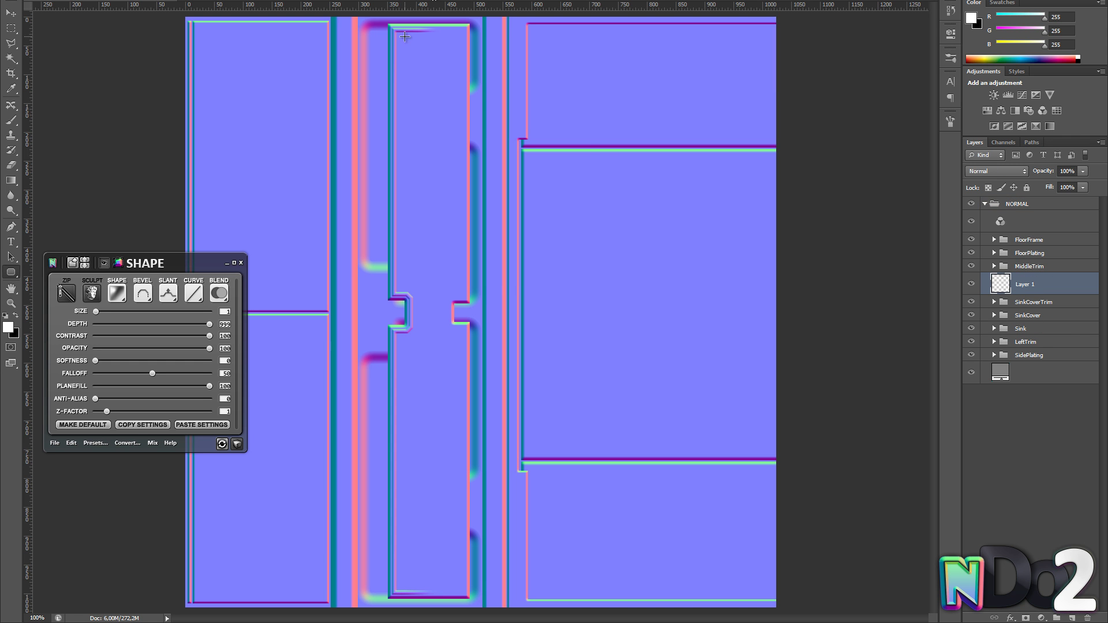
left_click_drag(405, 37, 592, 283)
right_click(1055, 287)
left_click(1005, 308)
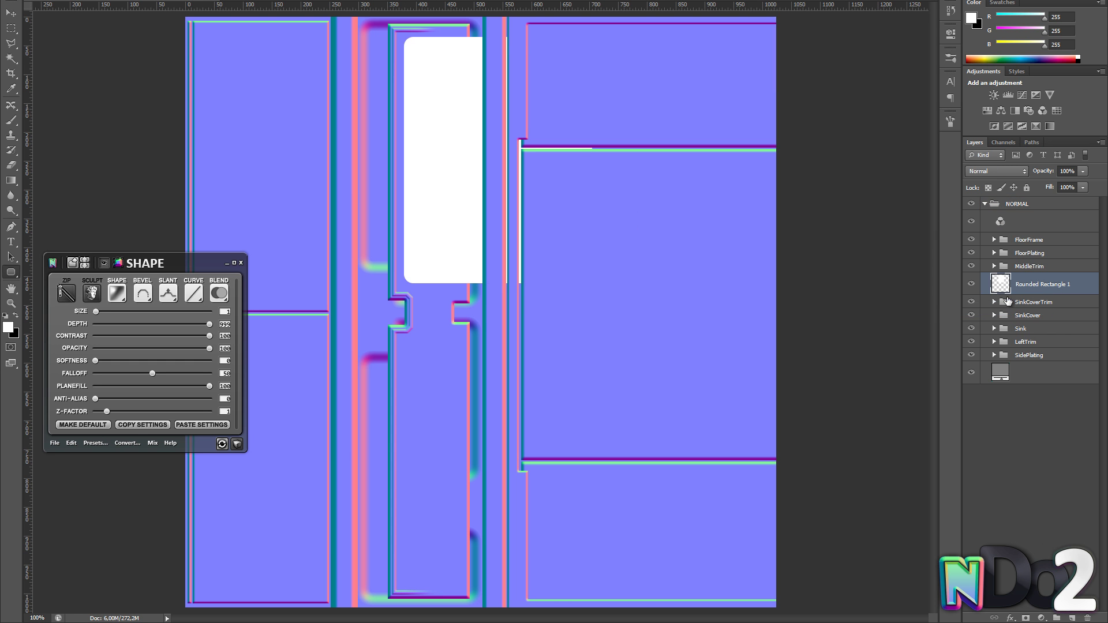
- Convert the white rounded rectangle over the cover's upper half into a Brush normal group with a smooth bevel and softness 9
left_click(202, 286)
left_click(168, 293)
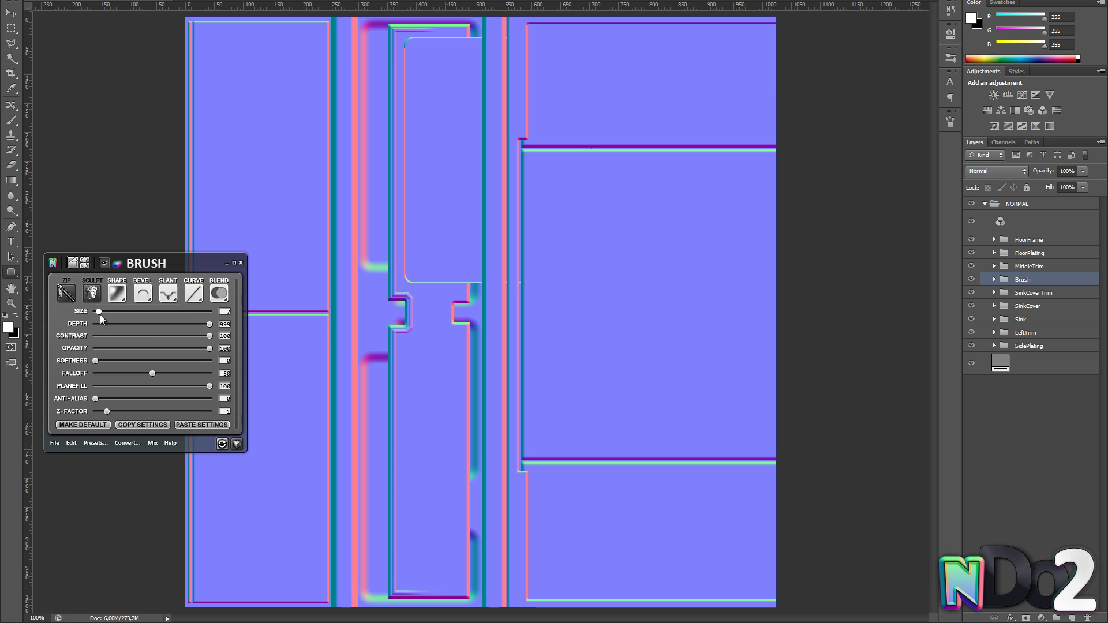
left_click(143, 293)
left_click(122, 409)
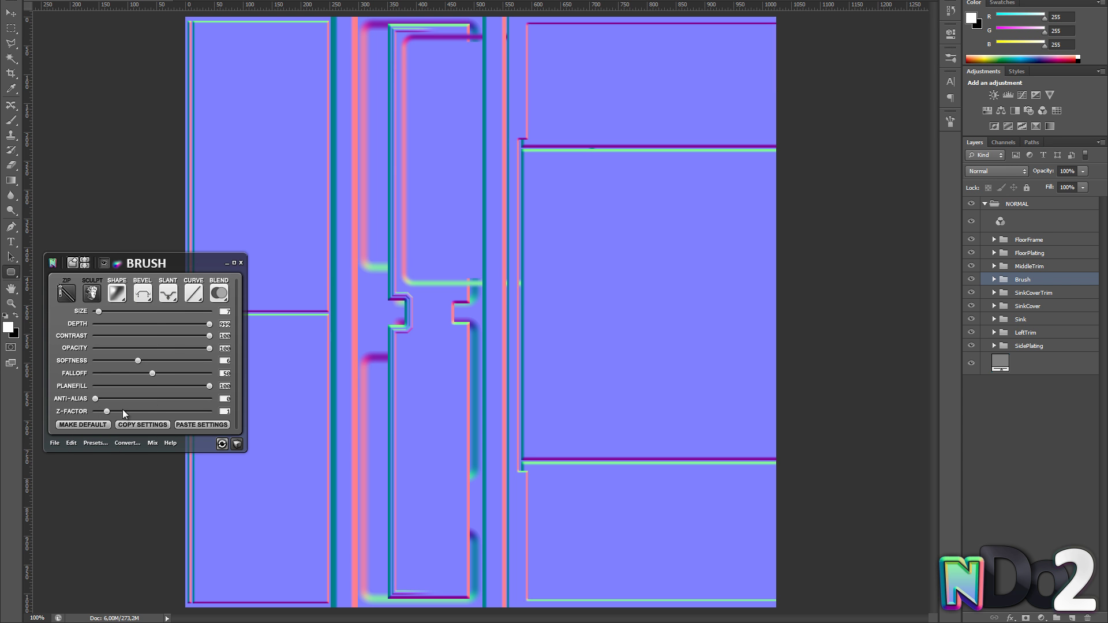
left_click(100, 311)
key("v")
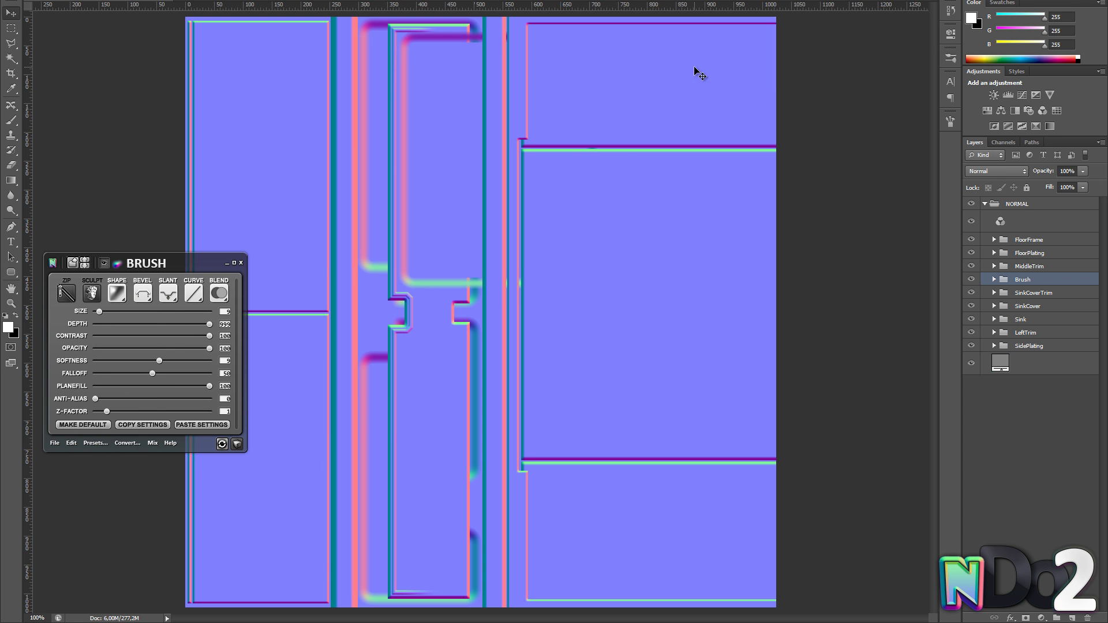
- Fade out the right-hand side of the upper rounded rectangle in its sculpt layer with a soft eraser
left_click(68, 293)
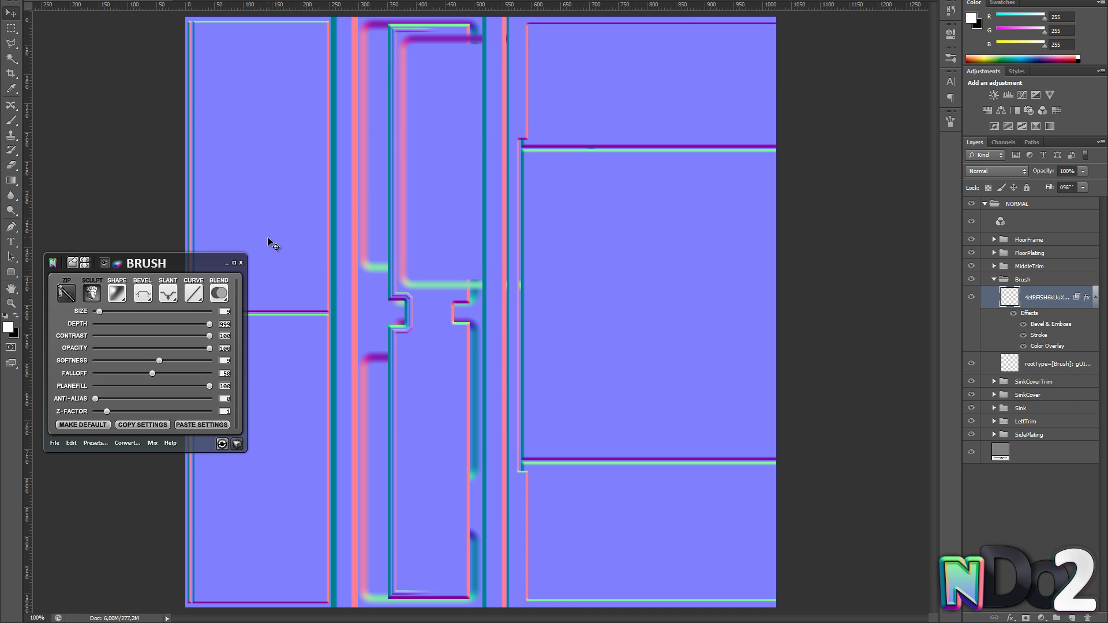
key("b")
key("e")
mouse_move(519, 81)
left_mouse_down()
mouse_move(520, 185)
mouse_move(522, 130)
left_mouse_up()
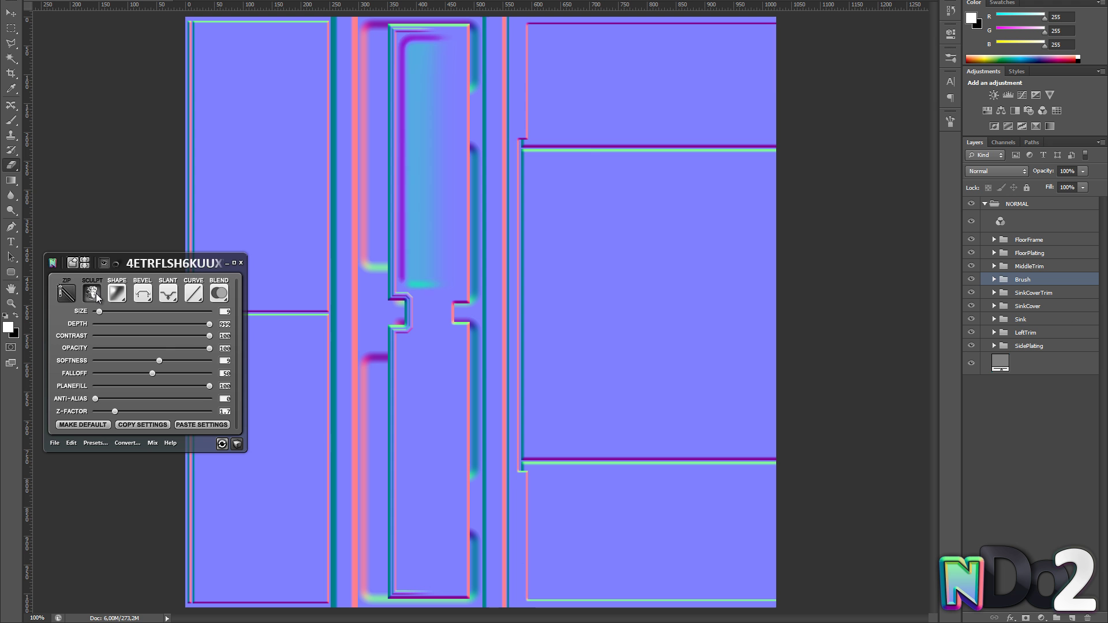
- Set the dent brush's contrast to 50 and opacity to 75 using the 3D preview, and rename its group as SinkCoverDent
left_click_drag(209, 335, 139, 335)
left_click(237, 443)
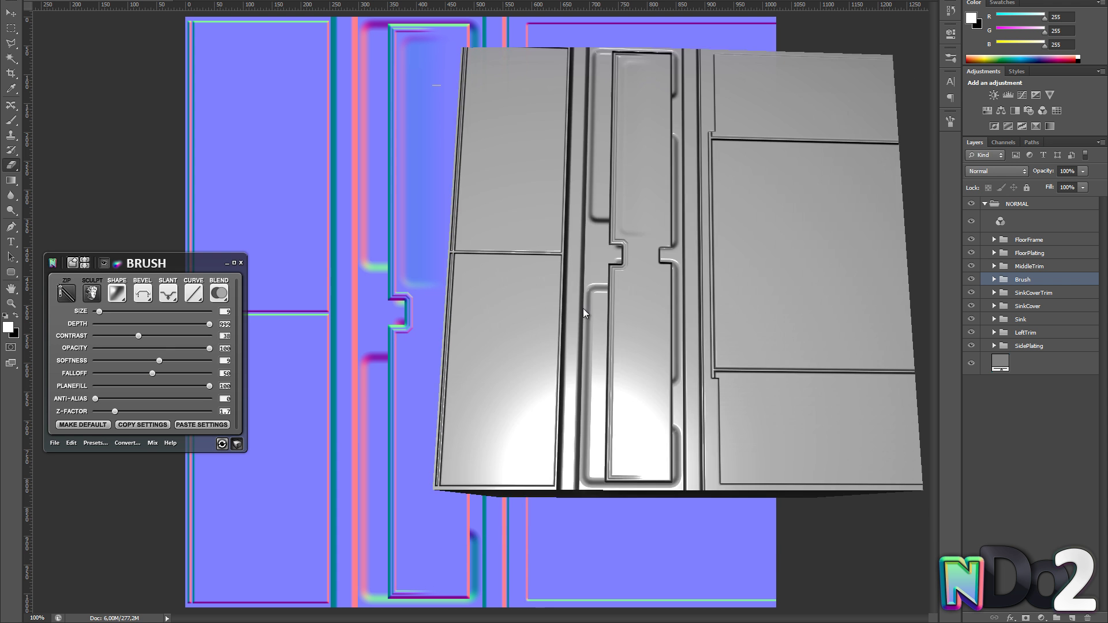
left_click_drag(192, 351, 182, 351)
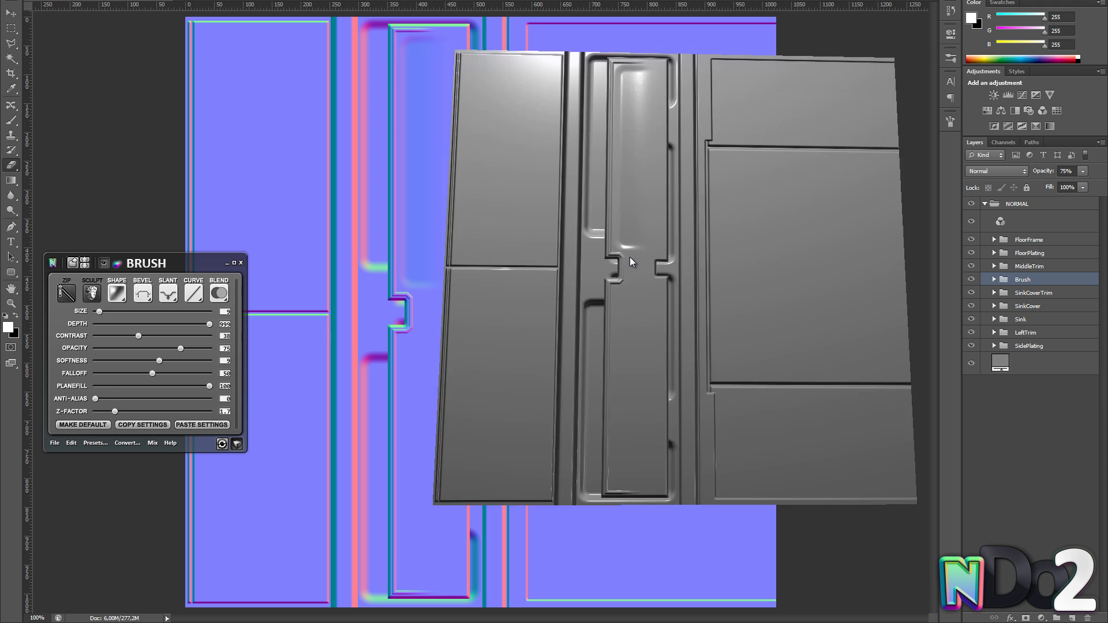
left_click(237, 446)
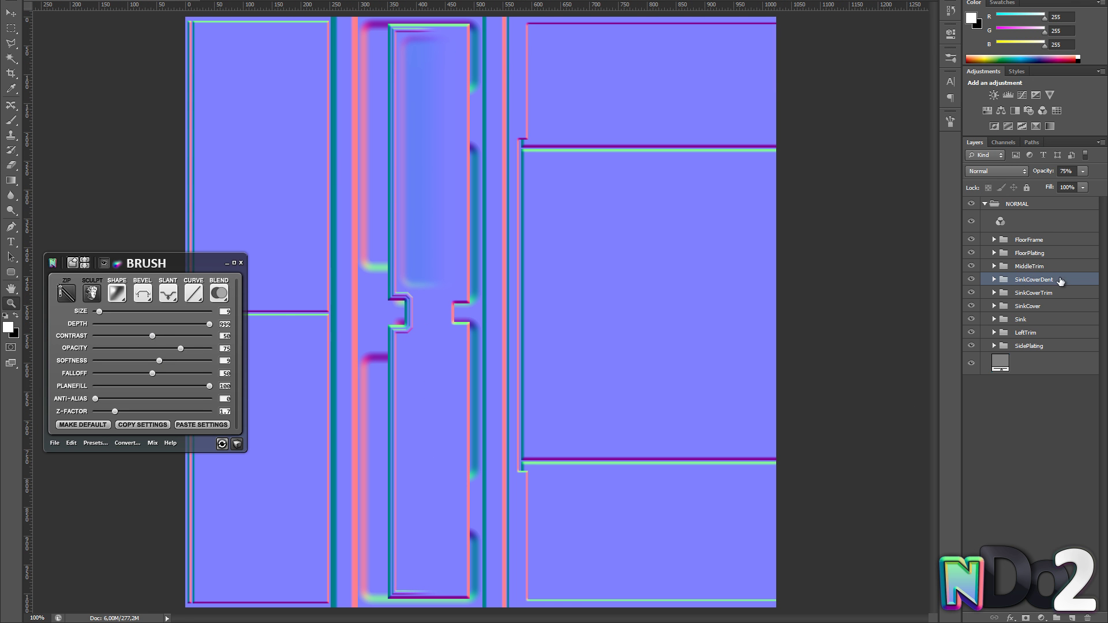
- Duplicate the dent within SinkCoverDent's sculpt layer, placing the copy 513 px straight down on the cover's lower half
left_click(92, 293)
key("ctrl+minus")
key("m")
left_click_drag(389, 120, 569, 366)
key("v")
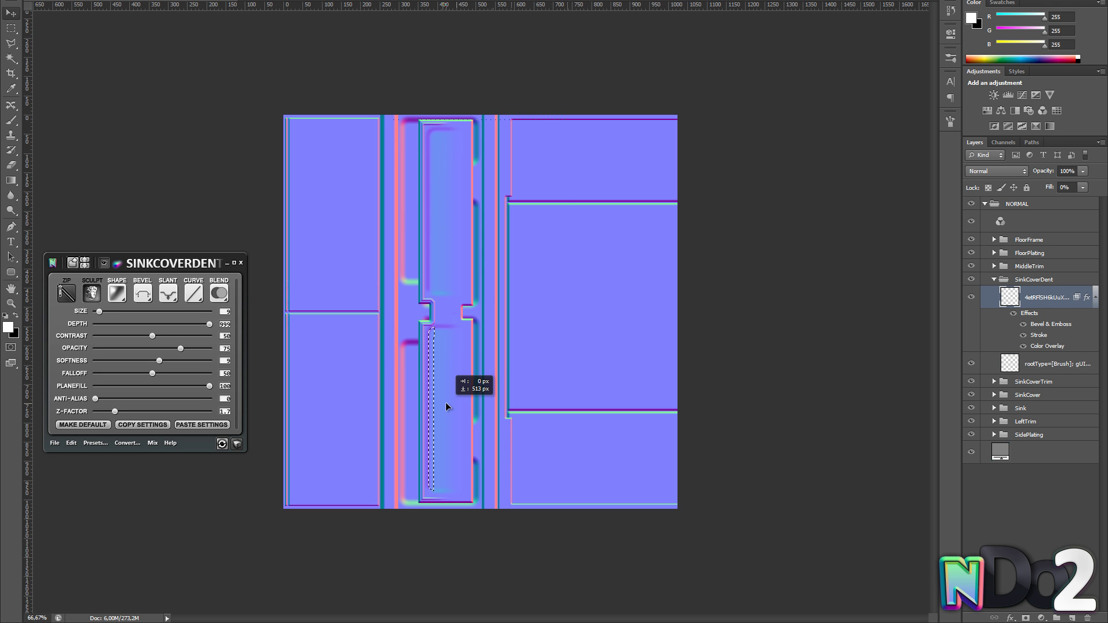
left_click_drag(445, 403, 445, 403)
key("ctrl+d")
key("z")
left_click(445, 403)
left_click(994, 279)
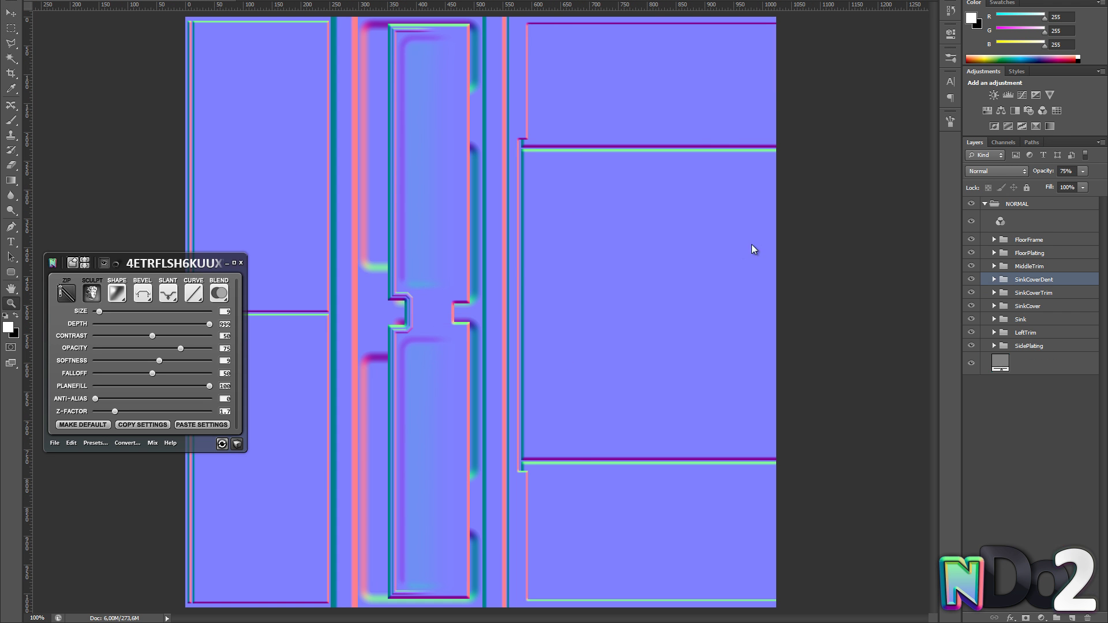
- Examine both cover dents in the 3D preview
left_click(237, 444)
mouse_move(787, 309)
left_mouse_down()
mouse_move(808, 336)
mouse_move(680, 315)
left_mouse_up()
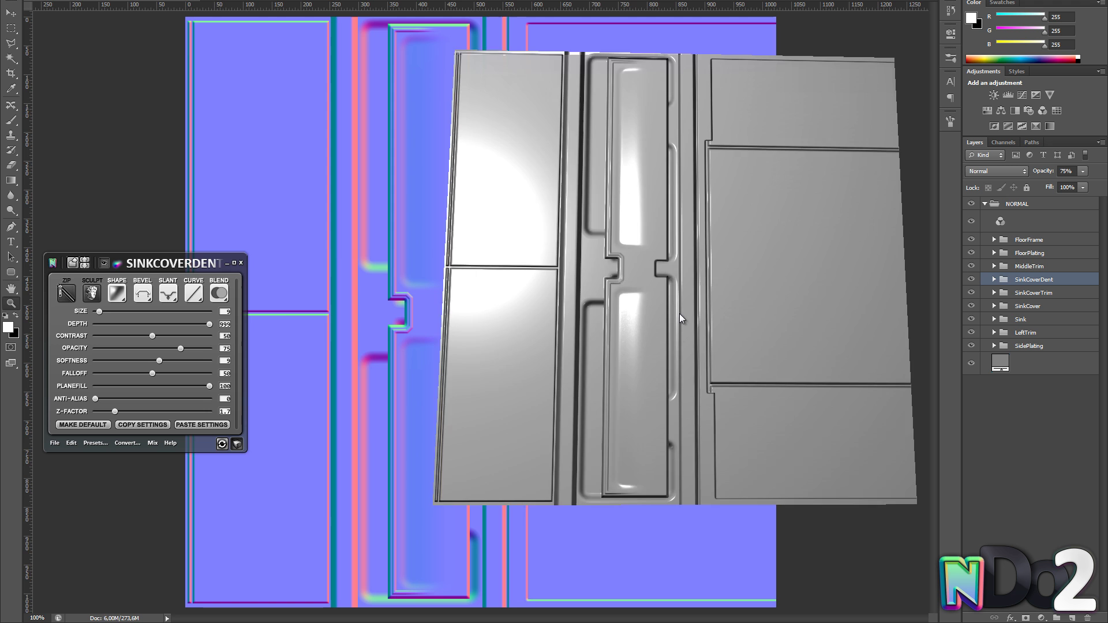
left_click(236, 444)
- Extend MiddleTrim with rectangular tabs at the sink's two right-hand notches and touch up the Sink sculpt layer around them
left_click(468, 289, "alt")
left_click(447, 293)
left_click(383, 156)
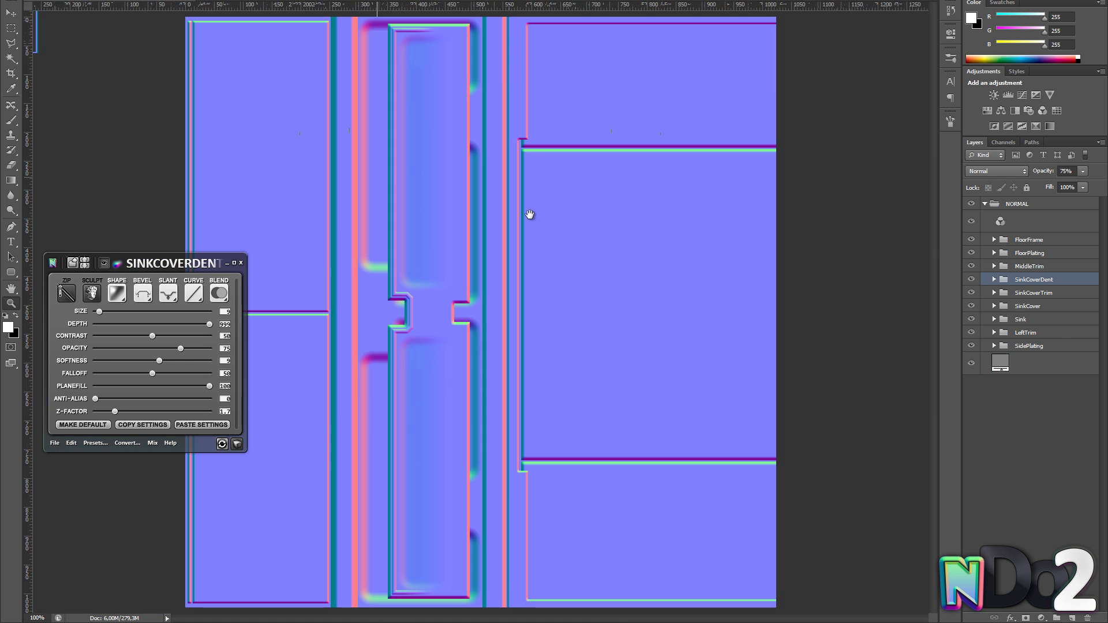
key("m")
left_click_drag(493, 96, 472, 138)
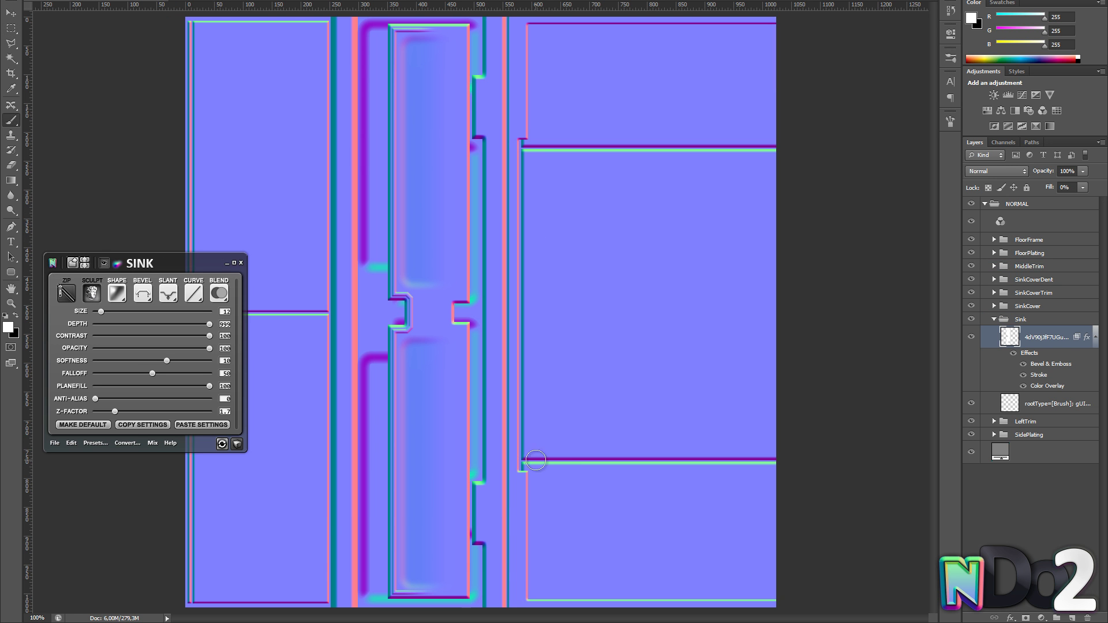
left_click_drag(512, 560, 512, 562)
key("m")
left_click_drag(526, 505, 334, 538)
key("ctrl+d")
key("z")
left_click(389, 450)
- Draw a rounded rectangle about 72 × 76 px at the lower tab above MiddleTrim and convert it to a Brush group with softness 4
key("m")
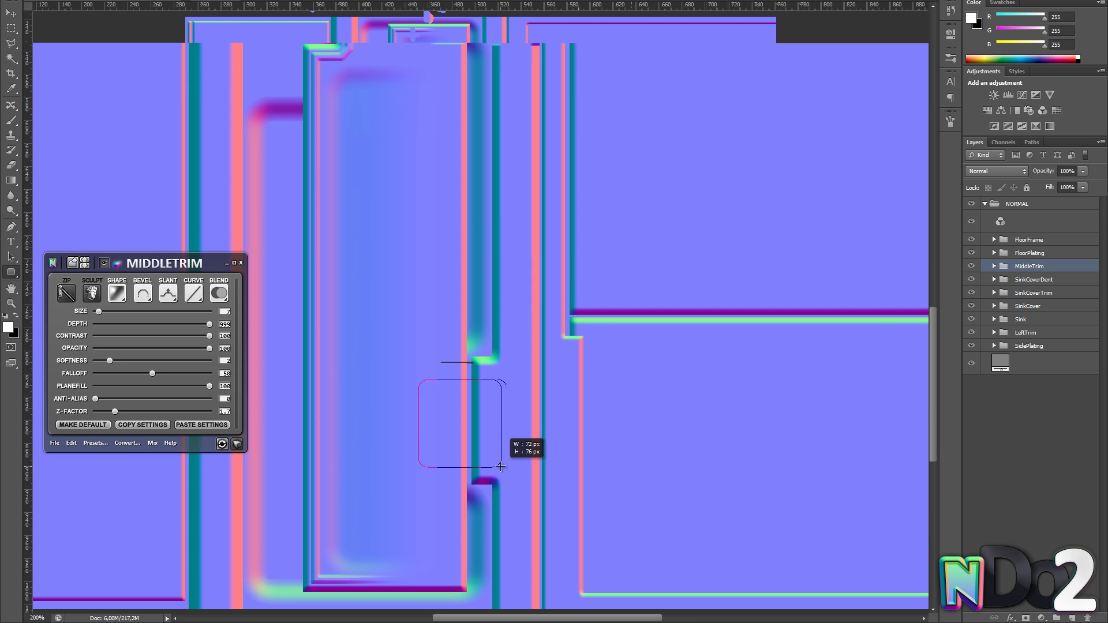
left_click_drag(500, 467, 501, 467)
right_click(1036, 271)
left_click(929, 300)
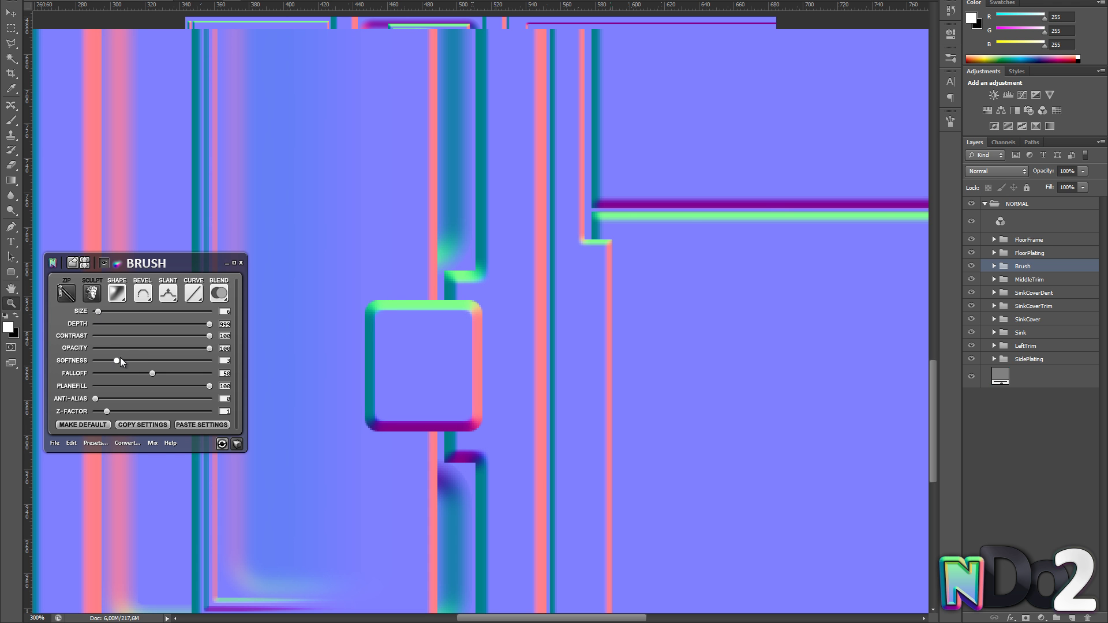
left_click_drag(120, 358, 124, 361)
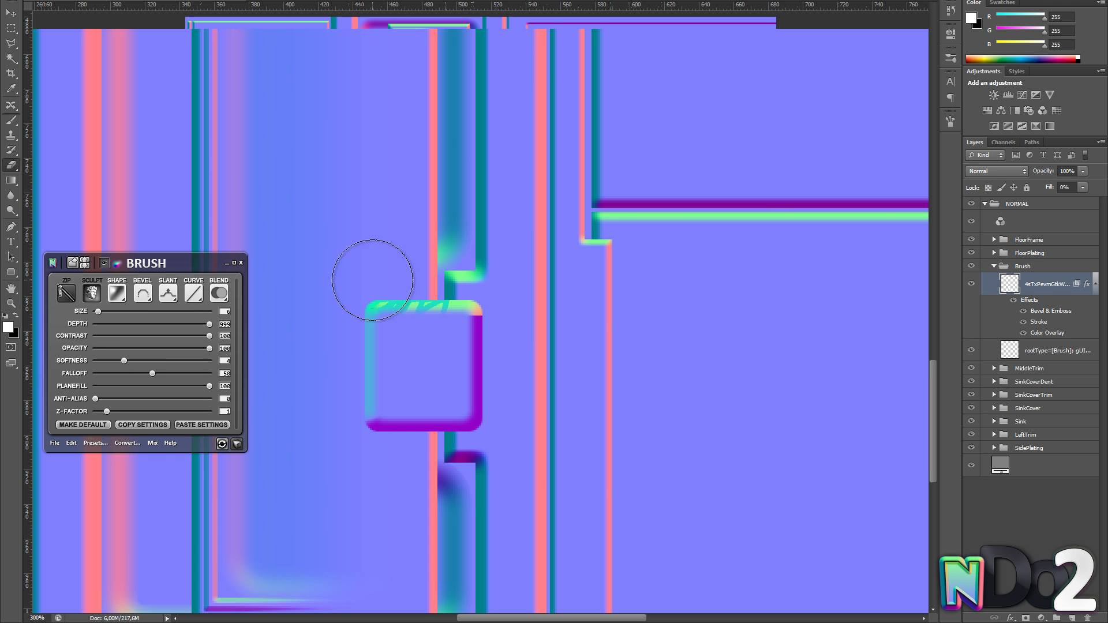
- Erase the left part of the rounded rectangle at the lower tab with a soft eraser
left_click_drag(373, 280, 375, 404)
mouse_move(408, 401)
left_mouse_down()
mouse_move(410, 269)
mouse_move(423, 385)
left_mouse_up()
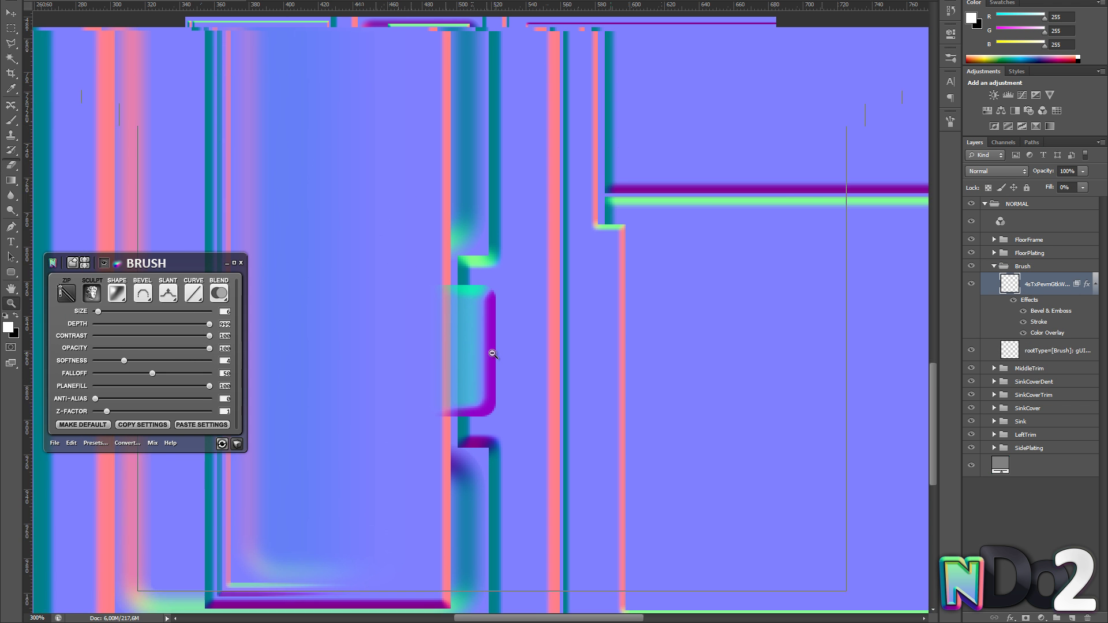
left_click(492, 353, "alt")
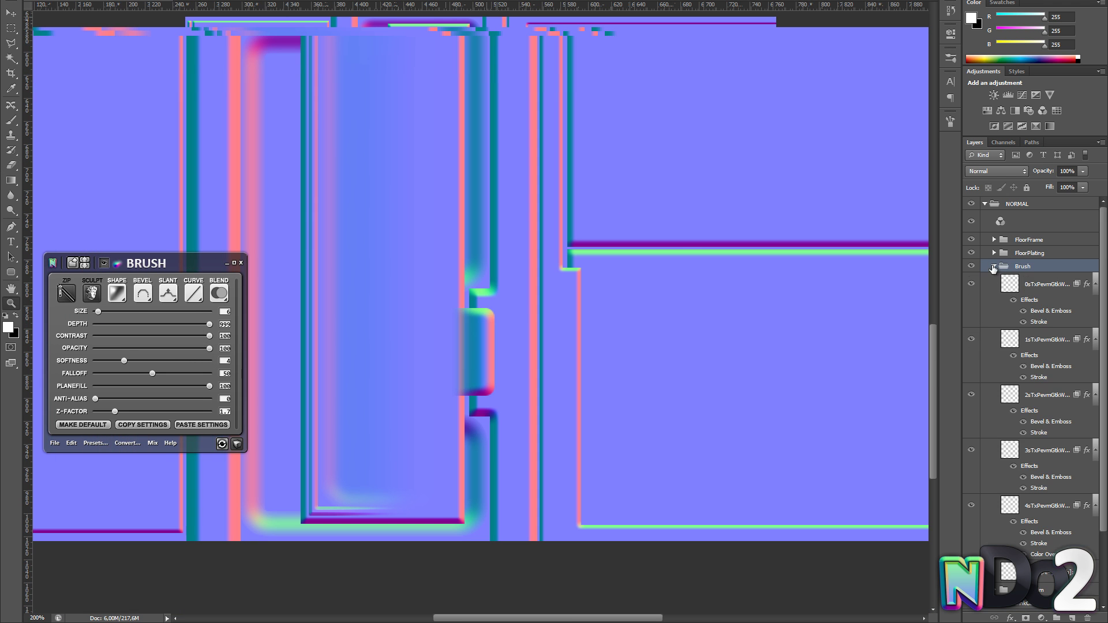
- Cut an opening around the lower inset's outline in MiddleTrim's sculpt layer and set MiddleTrim's size to 5
left_click(994, 266)
left_click(1048, 280)
left_click(1049, 288)
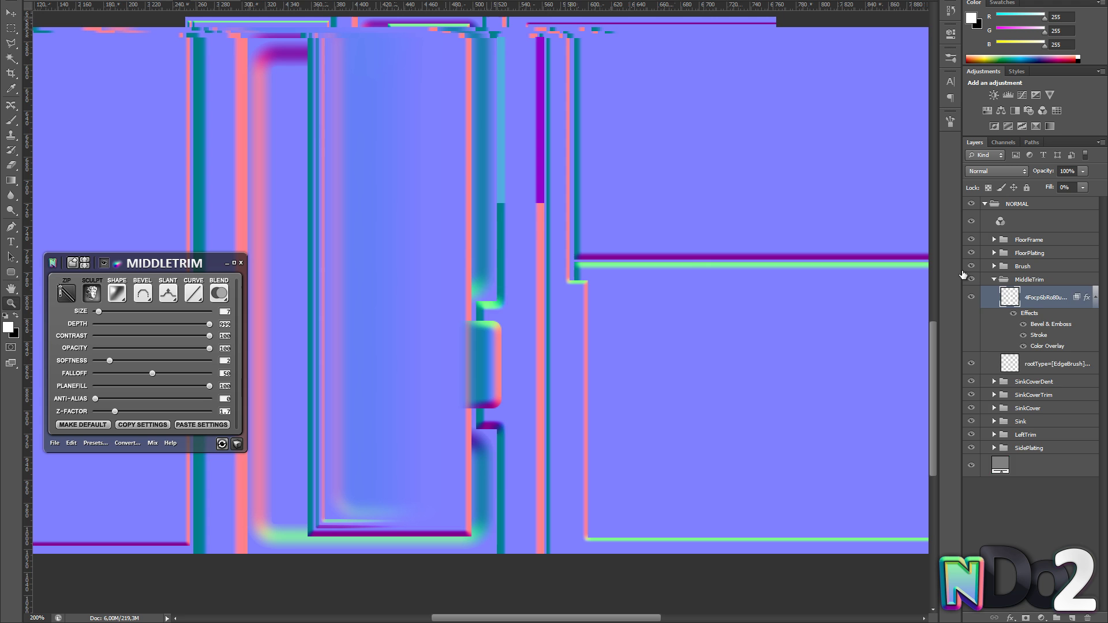
left_click_drag(99, 311, 97, 312)
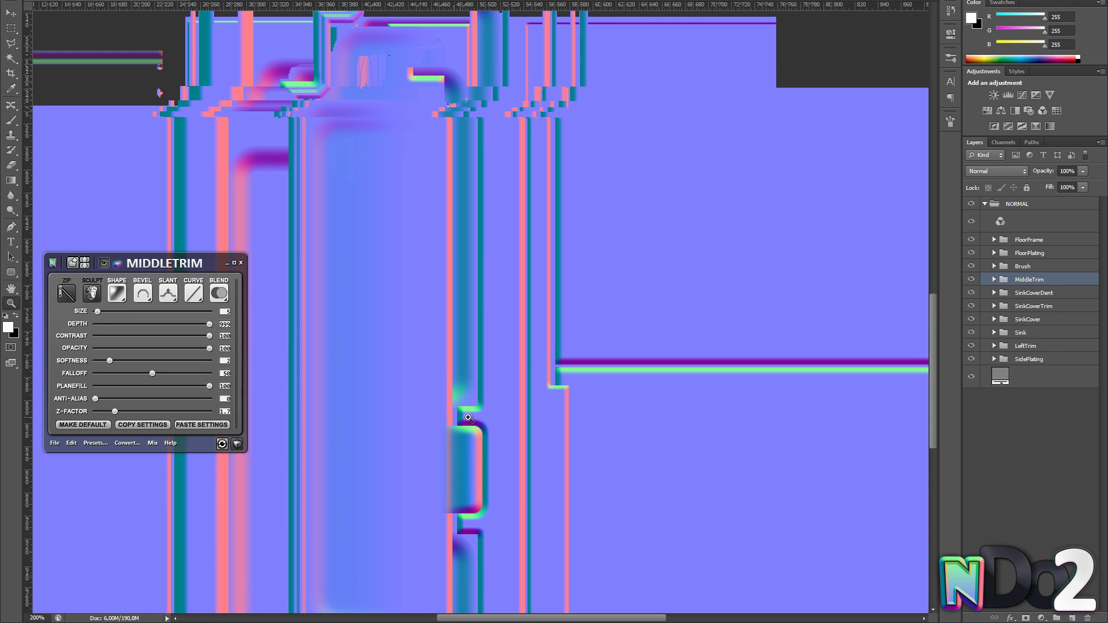
- Rename the inset's Brush group as MiddleTrimInset and move SinkCoverDent, SinkCoverTrim and SinkCover above it in the layer stack
double_click(1028, 266)
type("MiddleTrimInset")
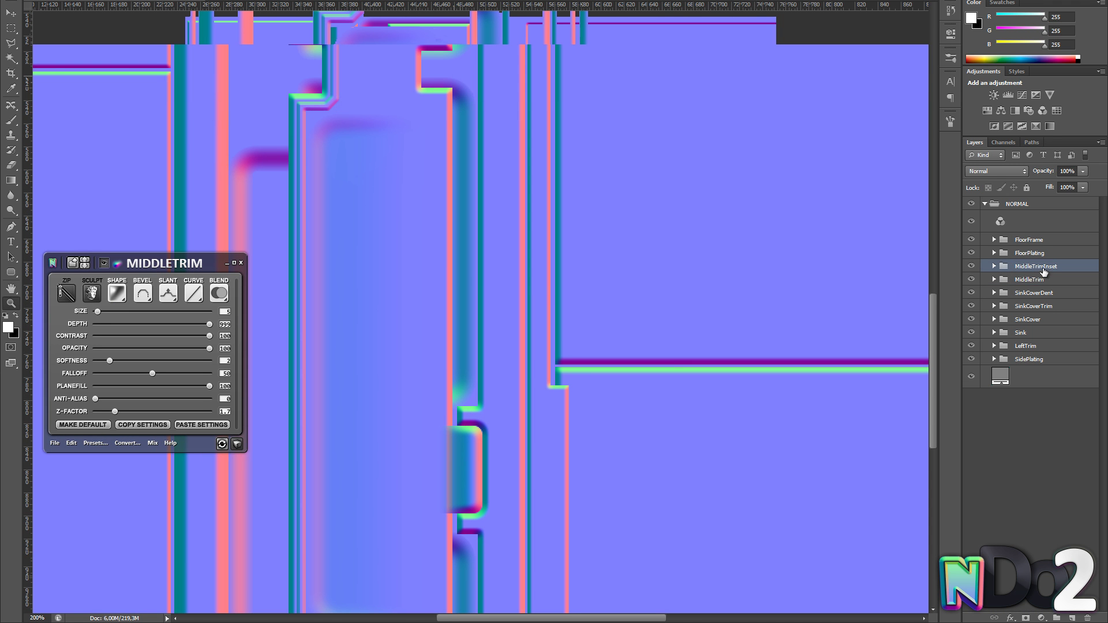
left_click(1034, 293)
left_click(1027, 319, "shift")
left_click_drag(1038, 319, 1033, 267)
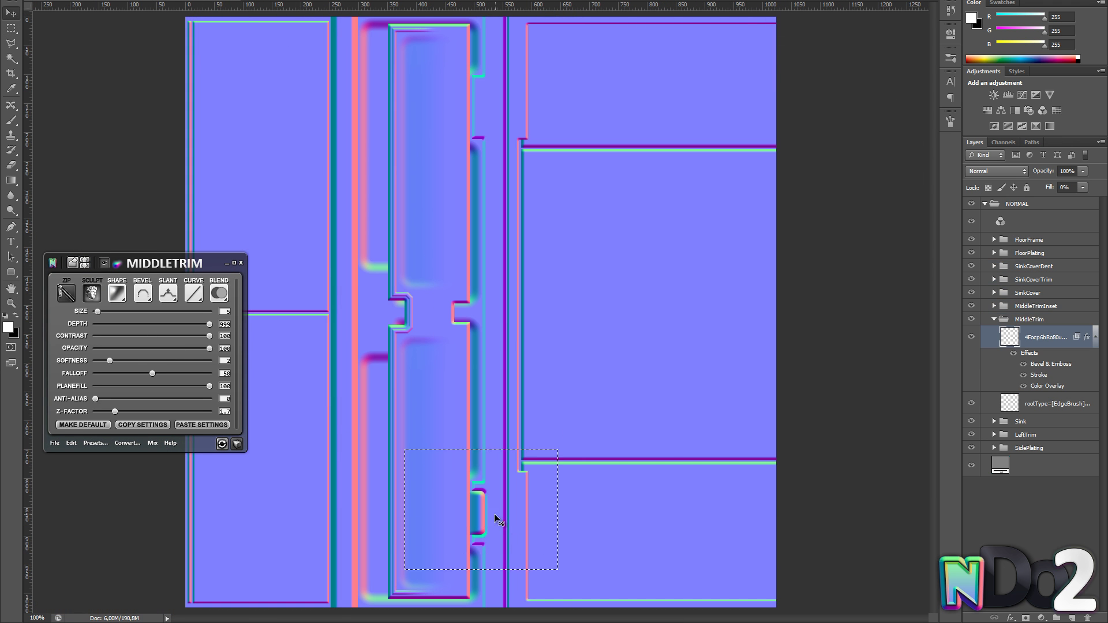
- Copy MiddleTrim's lower tab section 702 px straight up to the upper tab and apply the inset's outline there
left_click_drag(494, 519, 529, 135)
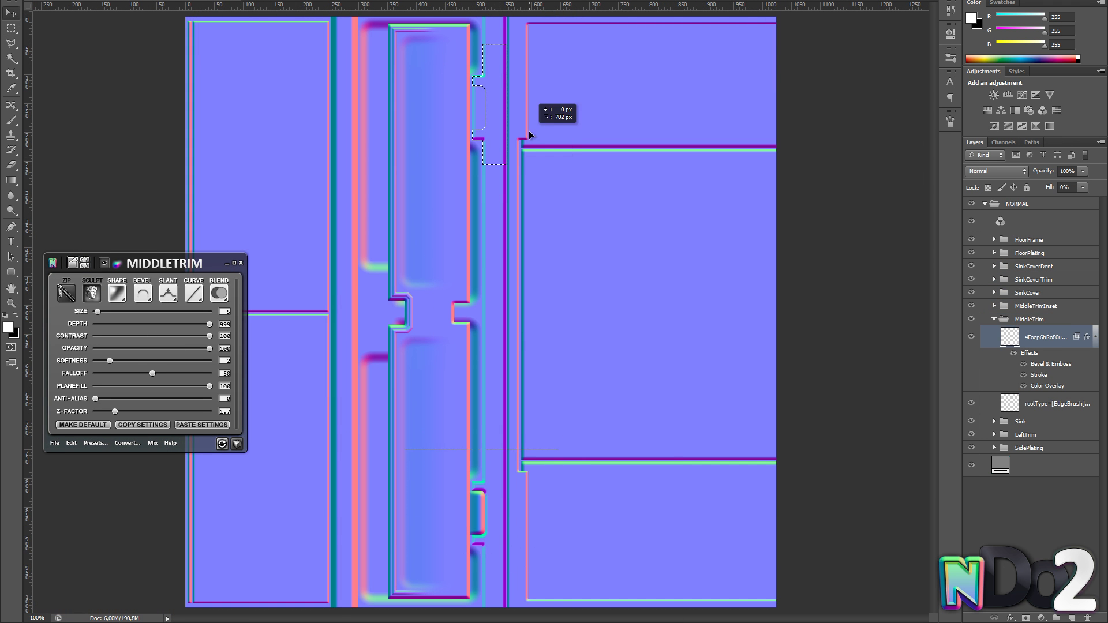
key("m")
scroll(472, 514, "up", 1)
left_click(994, 306)
left_click(994, 306)
left_click_drag(483, 553, 479, 185)
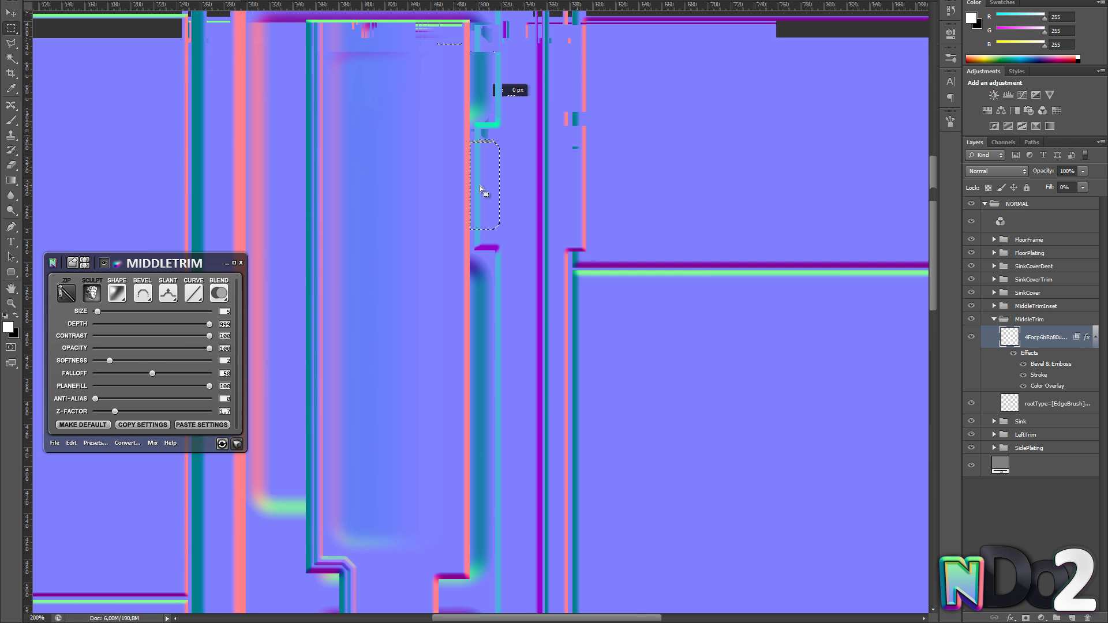
key("alt+BackSpace")
key("ctrl+d")
left_click(994, 320)
- Duplicate the MiddleTrimInset shape from the lower tab into the matching opening in the upper tab
left_click(1035, 306)
left_click(993, 306)
left_click(1047, 323)
key("z")
left_click(456, 343, "alt")
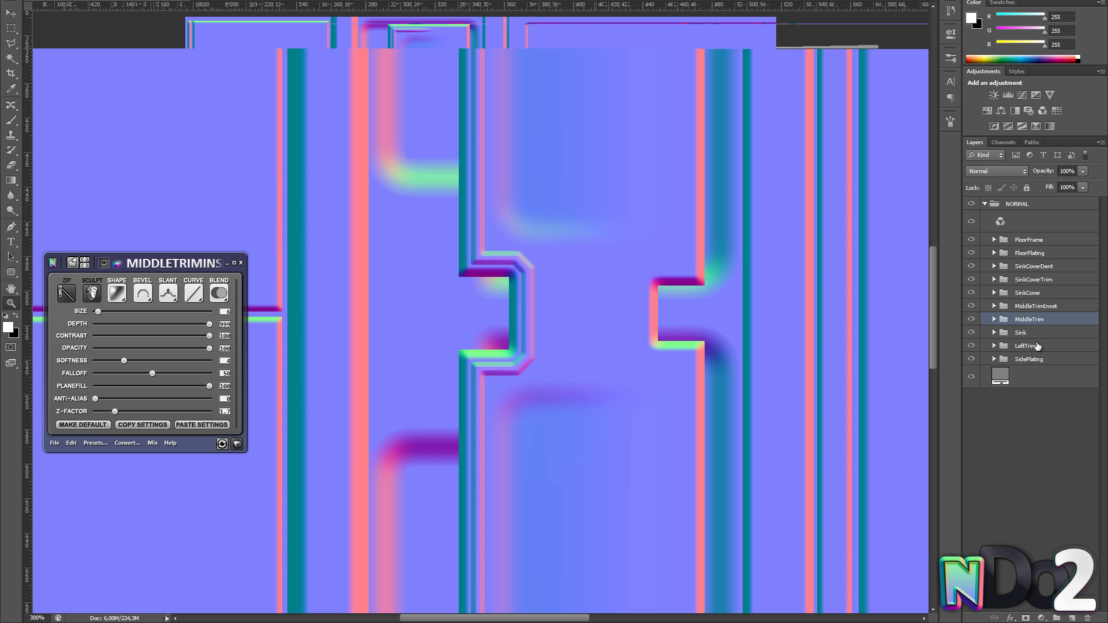
- Fill the cover's left notch with a white rectangle on a new layer above SinkCover and convert it with size 1 and softness 2
left_click(1035, 333)
key("ctrl+alt+shift+n")
key("alt+BackSpace")
key("ctrl+d")
key("z")
left_click_drag(1065, 337, 1068, 286)
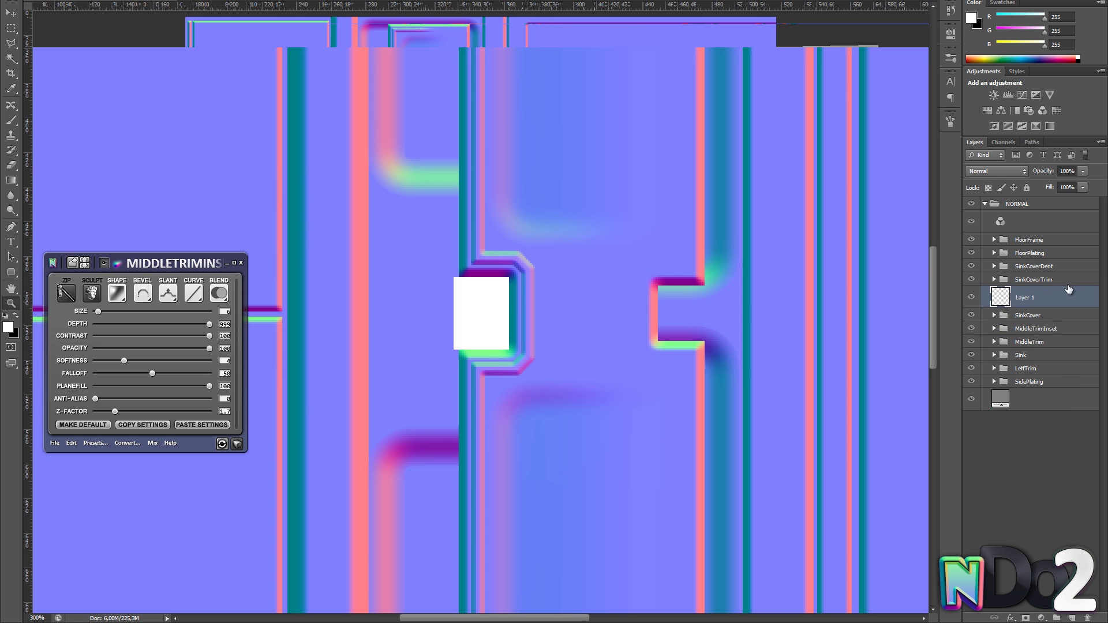
left_click(92, 293)
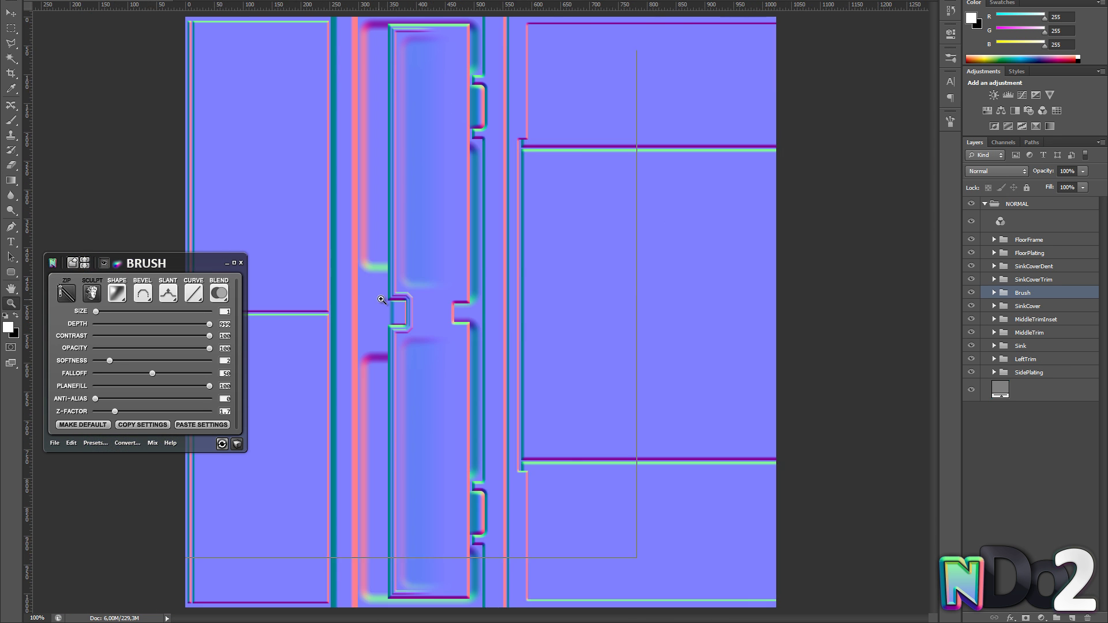
- Draw a white rounded rectangle left of the cover's left notch, on a layer between LeftTrim and SidePlating
left_click(382, 300)
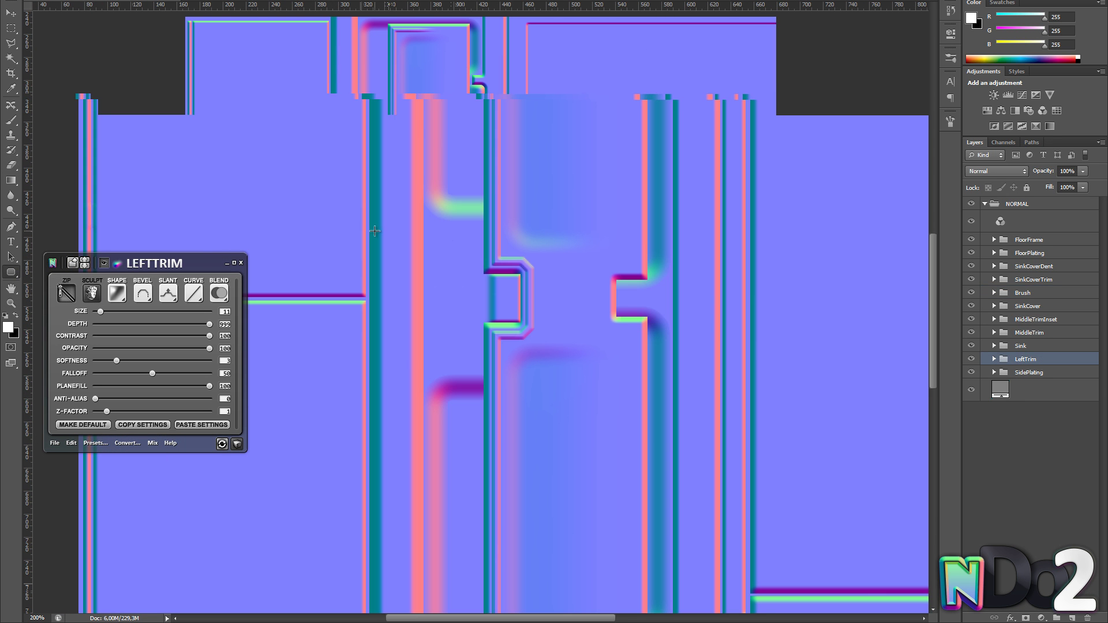
key("u")
left_click_drag(379, 241, 473, 352)
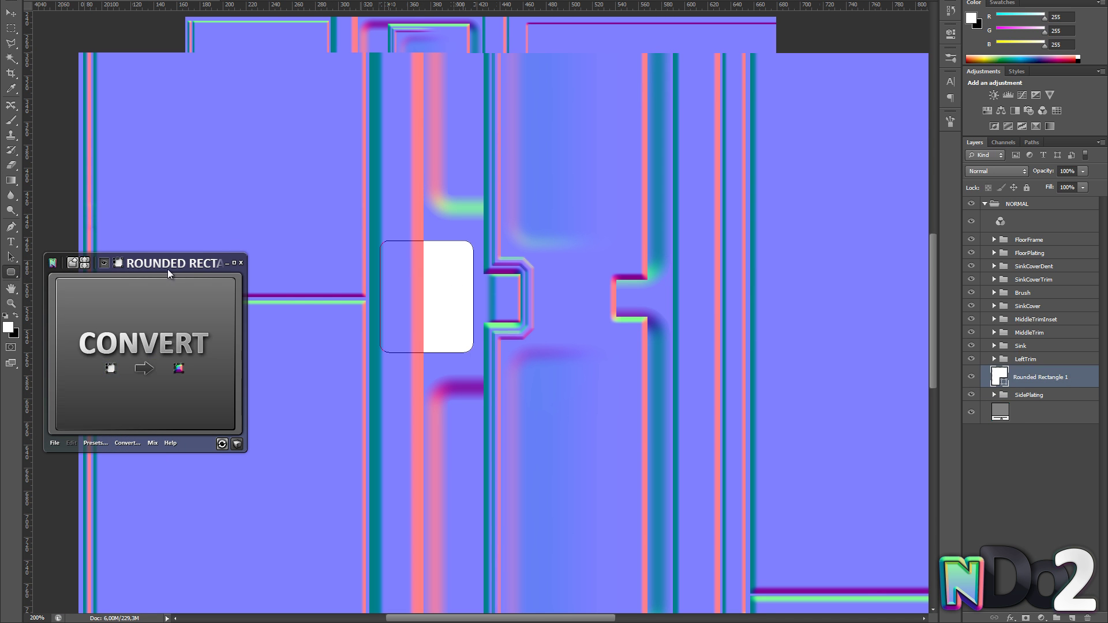
- Convert the rounded rectangle beside the left notch to a Shape normal group with a smooth bevel, size 12 and softness 8
left_click(176, 281)
left_click(168, 294)
left_click_drag(96, 312, 98, 311)
left_click(150, 332)
left_click_drag(95, 361, 124, 360)
left_click(141, 294)
left_click(124, 359)
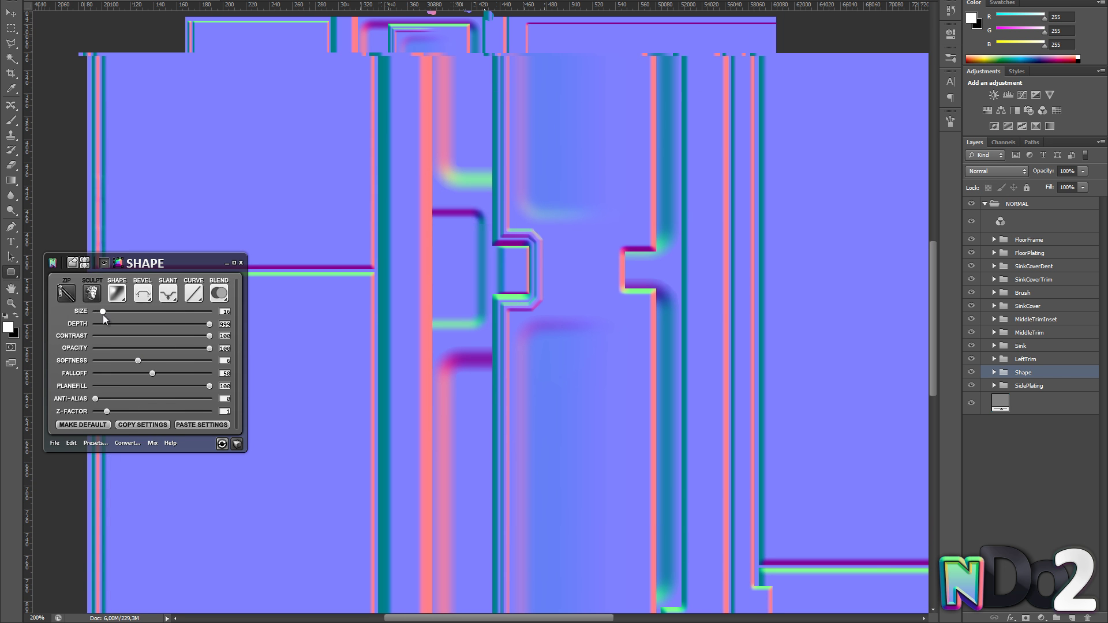
key("m")
scroll(363, 291, "down", 2)
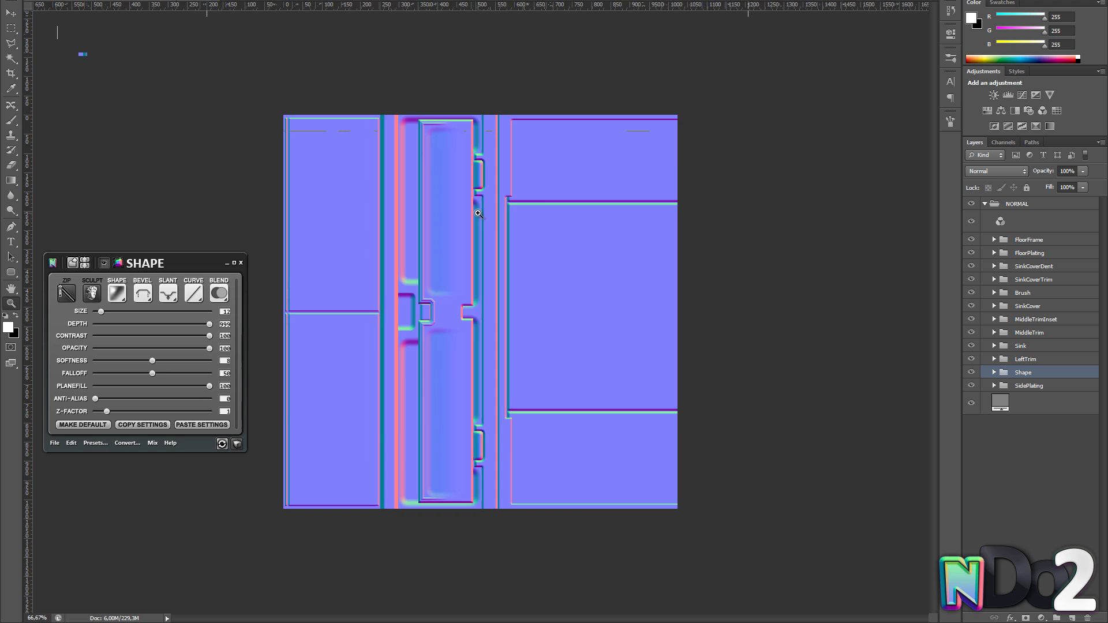
- Scale the rounded rectangle beside the left notch to about 70 px high in the Shape group's sculpt layer
scroll(346, 291, "up", 2)
key("v")
left_click_drag(359, 269, 422, 263)
left_click(441, 267, "ctrl")
key("ctrl+t")
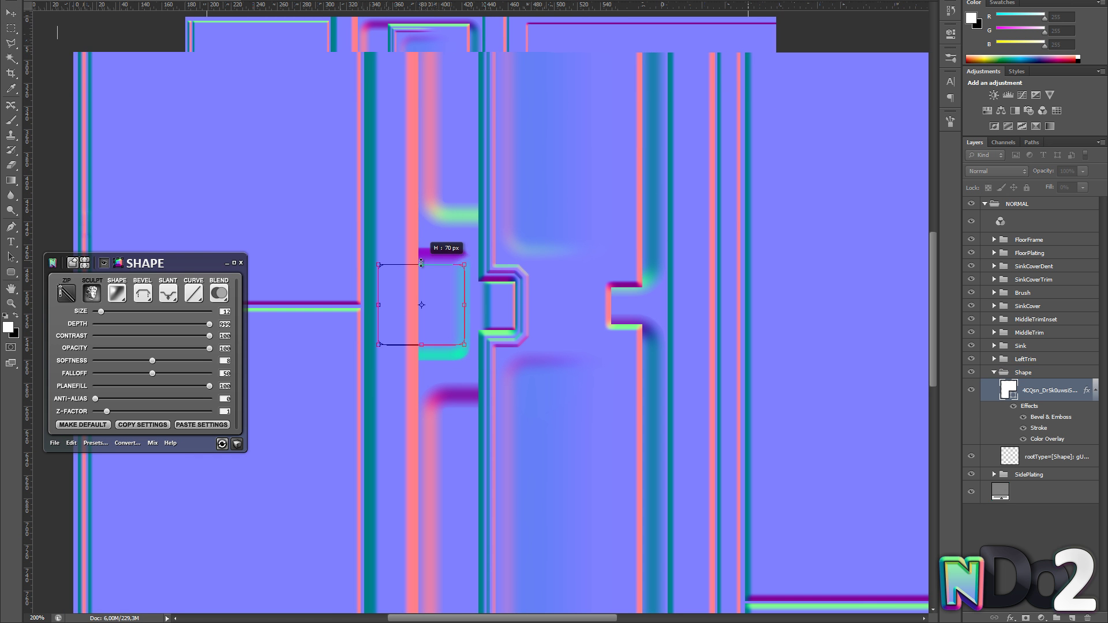
key("Return")
left_click(994, 373)
key("z")
scroll(487, 331, "down", 2)
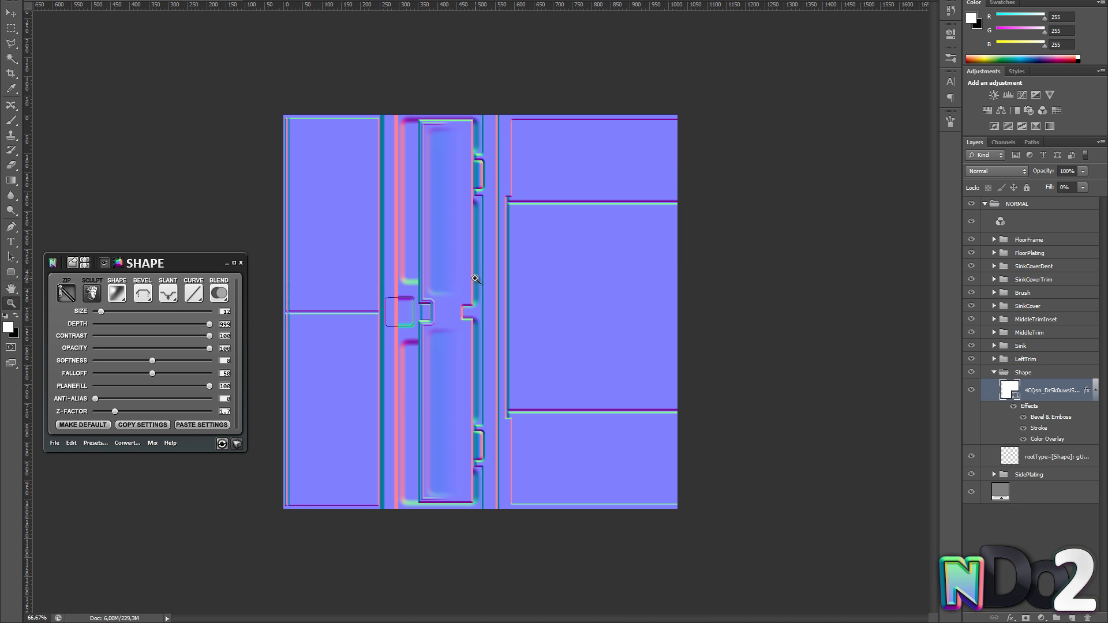
- Rename the Shape group as HingeSocket
scroll(482, 268, "up", 3)
left_click(994, 372)
double_click(1024, 372)
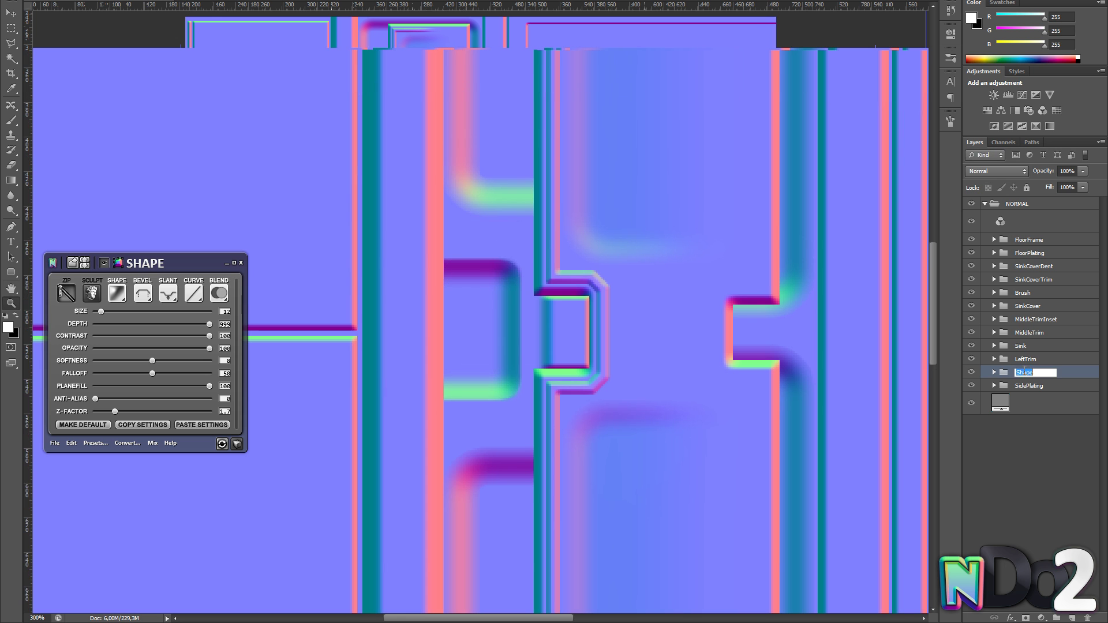
type("HingeSocket")
key("Return")
- Fill a white rectangle over the left trim and the left part of the hinge socket, on a new layer above LeftTrim
scroll(525, 309, "down", 1)
key("m")
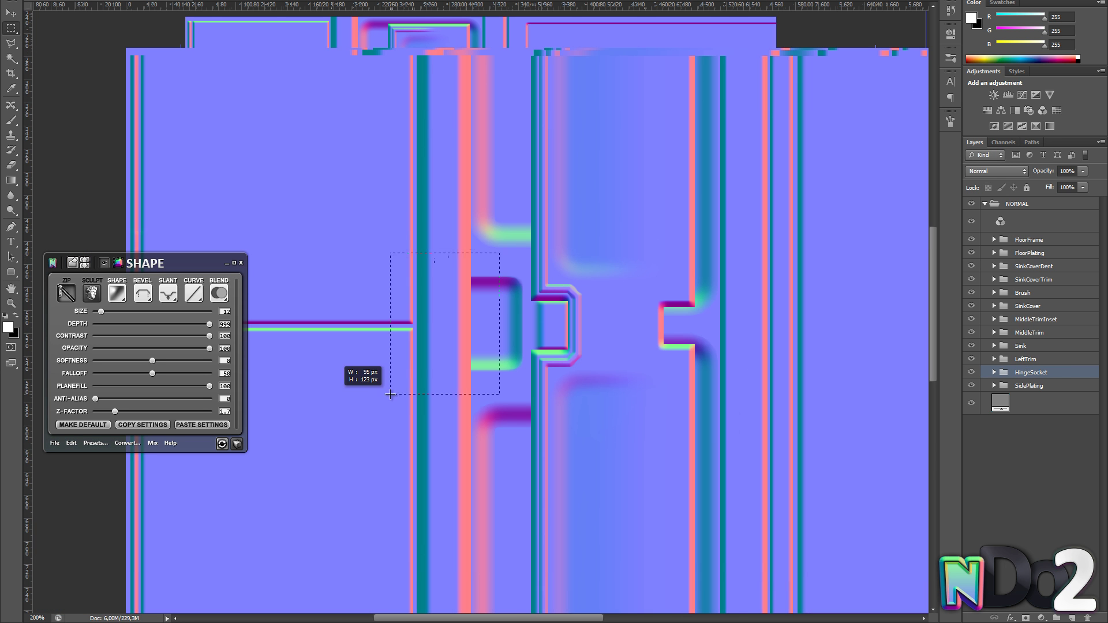
left_click(1072, 618)
key("alt+BackSpace")
key("ctrl+d")
scroll(517, 320, "down", 1)
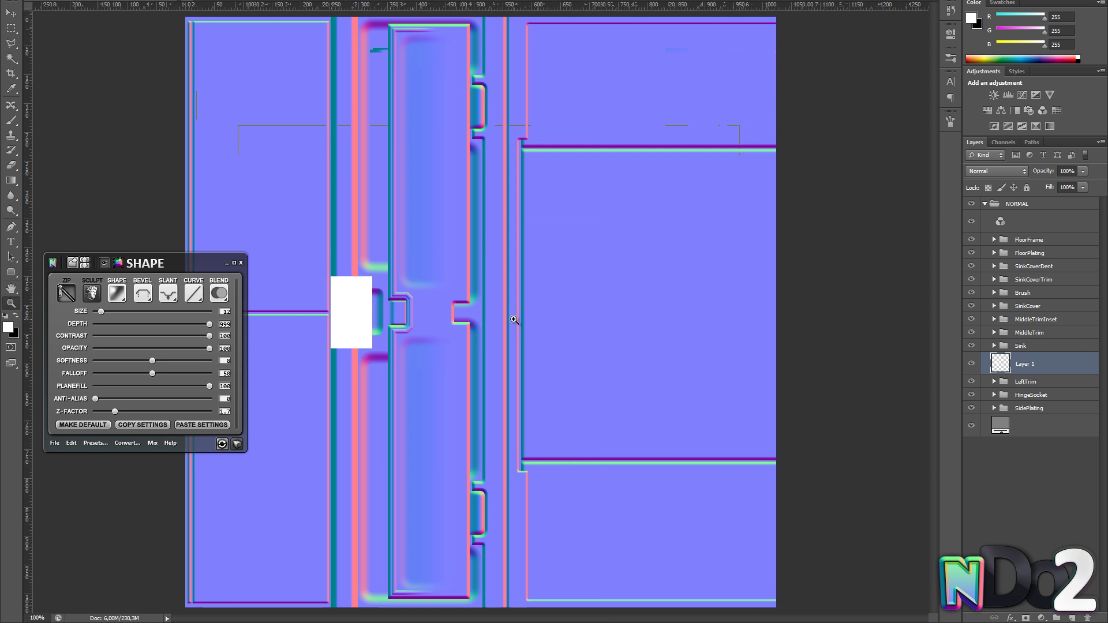
- Cut the socket-side recess and two square notches on the opposite side out of the white rectangle
scroll(374, 290, "up", 1)
left_click_drag(471, 316, 442, 415)
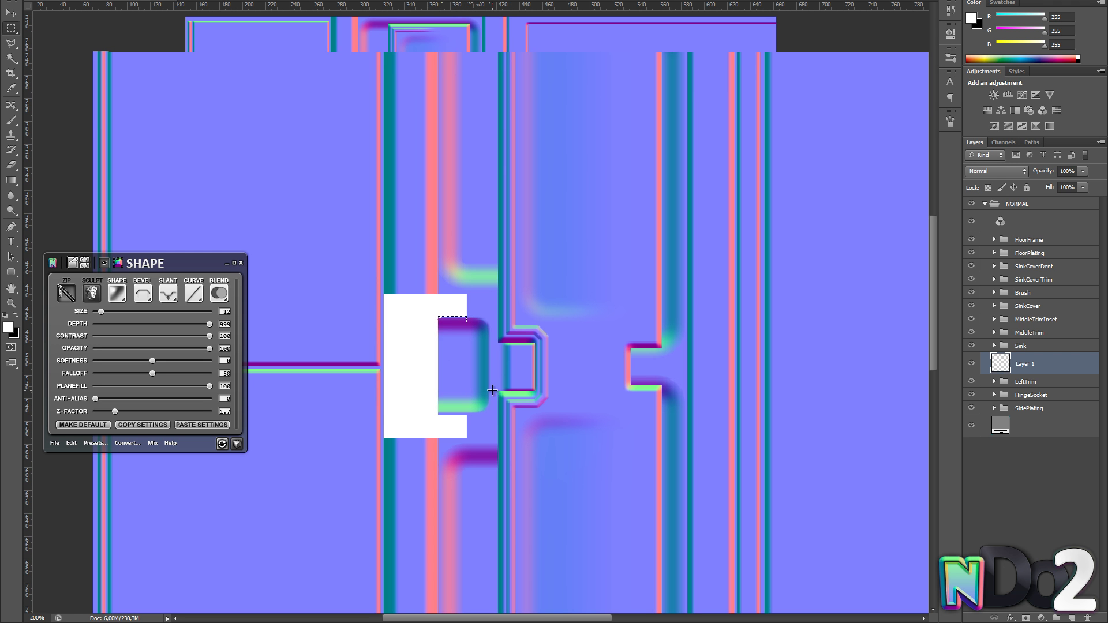
left_click_drag(429, 375, 428, 375)
key("Delete")
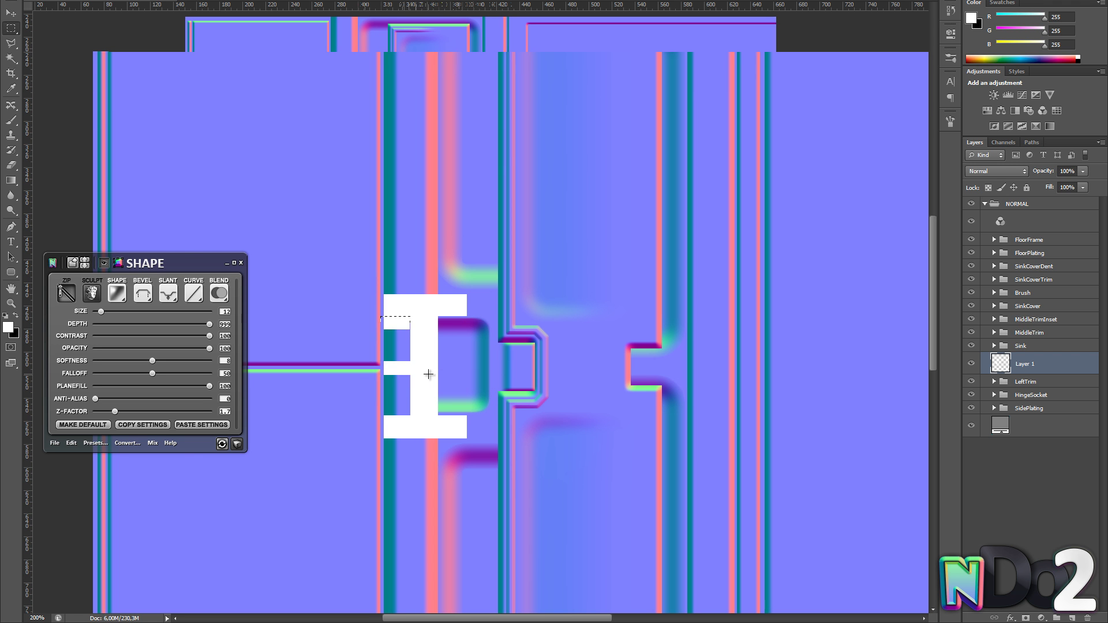
key("ctrl+d")
scroll(428, 374, "down", 2)
scroll(411, 298, "up", 4)
left_click_drag(391, 316, 399, 303)
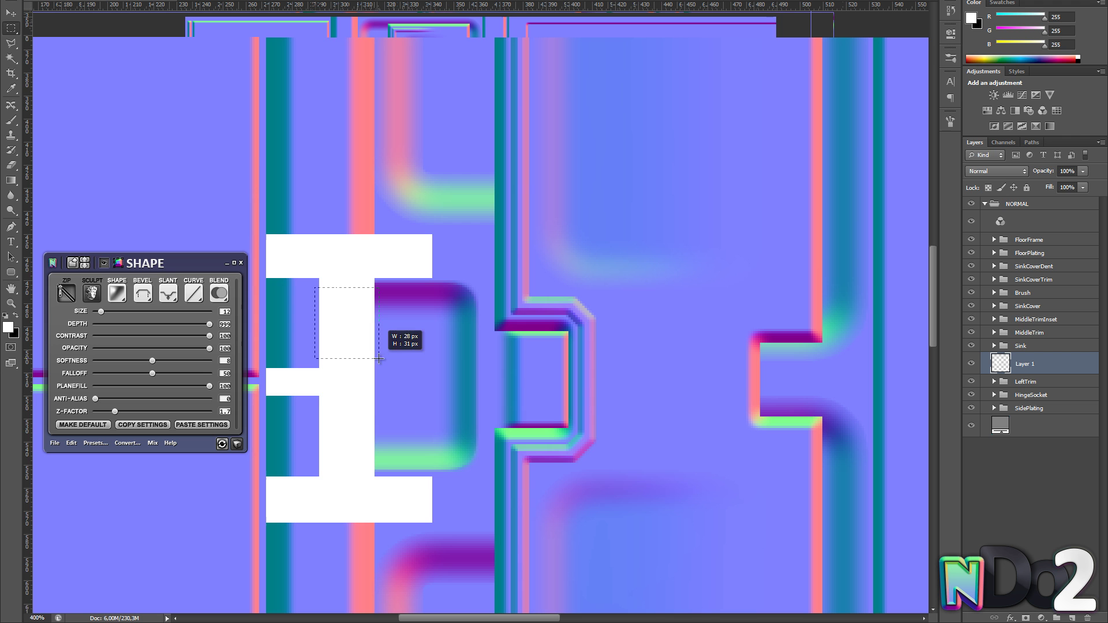
key("ctrl+alt+z")
key("ctrl+alt+z")
key("ctrl+d")
- Lower the lightness of the notched white shape with a Hue/Saturation adjustment
key("ctrl+u")
left_click_drag(527, 541, 518, 542)
key("Return")
- Fill two brighter white blocks over the stem of the notched shape, one beside each notch
mouse_move(315, 292)
left_mouse_down()
mouse_move(379, 361)
mouse_move(355, 439)
left_mouse_up()
key("alt+BackSpace")
left_click_drag(400, 480, 306, 470)
key("alt+BackSpace")
key("ctrl+d")
- Convert the notched shape to a Brush normal group with softness 1 and inspect it in the 3D preview
key("z")
left_click(351, 320, "alt")
left_click(345, 318)
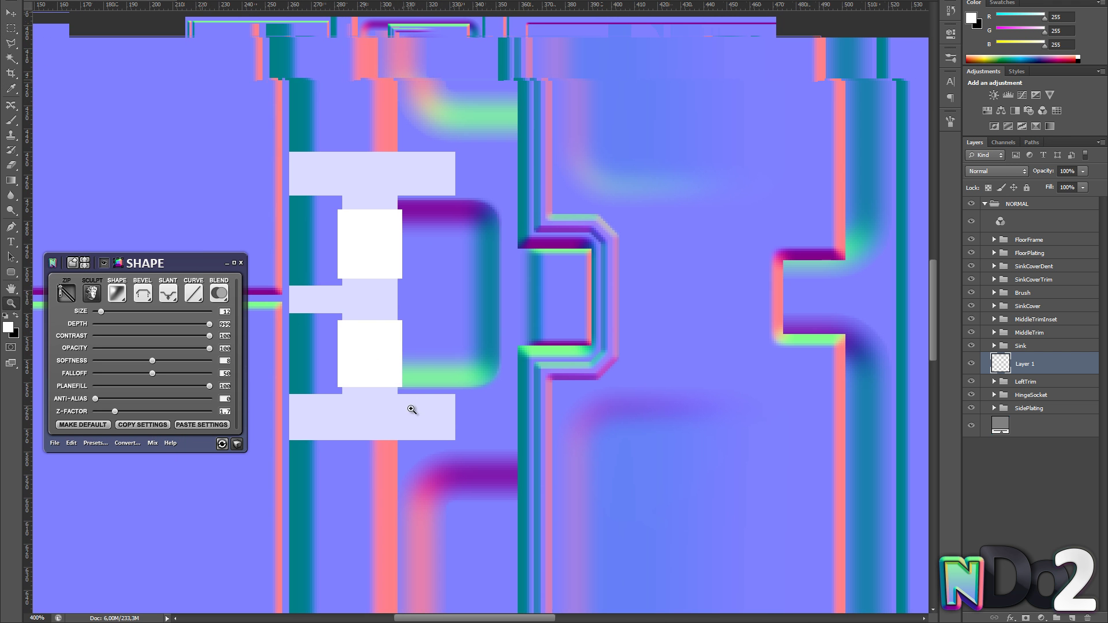
key("m")
left_click(499, 382, "alt")
left_click(151, 362)
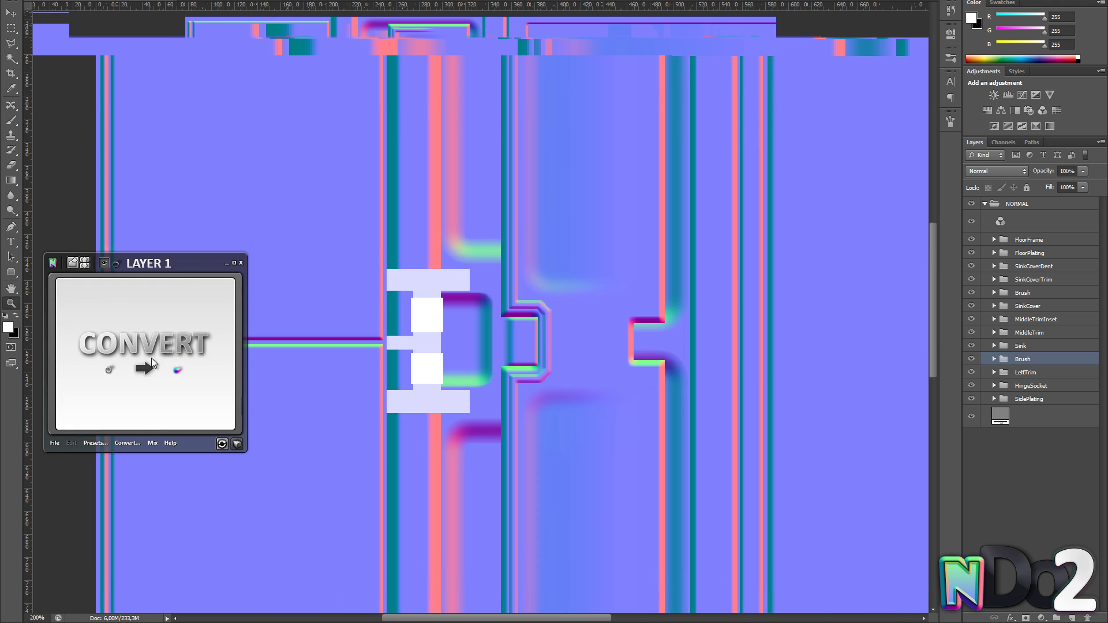
left_click_drag(96, 360, 107, 362)
left_click(258, 436, "alt")
left_click(258, 435, "alt")
left_click(237, 444)
left_click_drag(664, 288, 554, 306)
left_click(237, 445)
- Fill a tall white rectangle beside the notched shape on a new layer, widening its middle section toward the hinge socket
left_click(408, 307)
left_click(408, 307)
key("m")
left_click_drag(424, 173, 453, 456)
left_click(1070, 618)
key("alt+BackSpace")
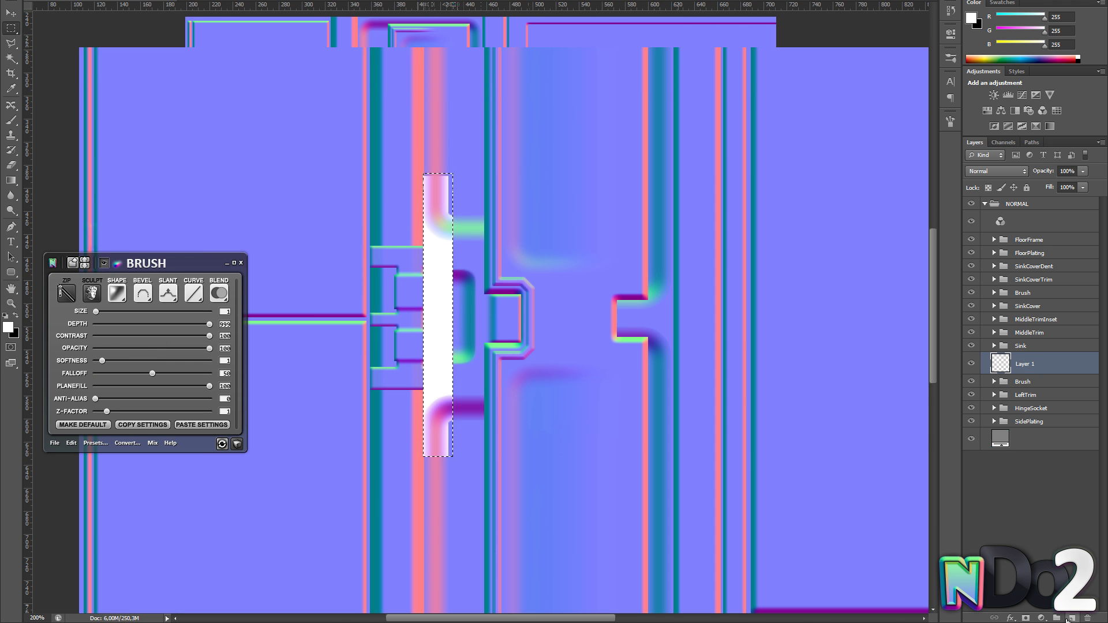
left_click_drag(447, 300, 445, 300)
key("alt+BackSpace")
key("ctrl+d")
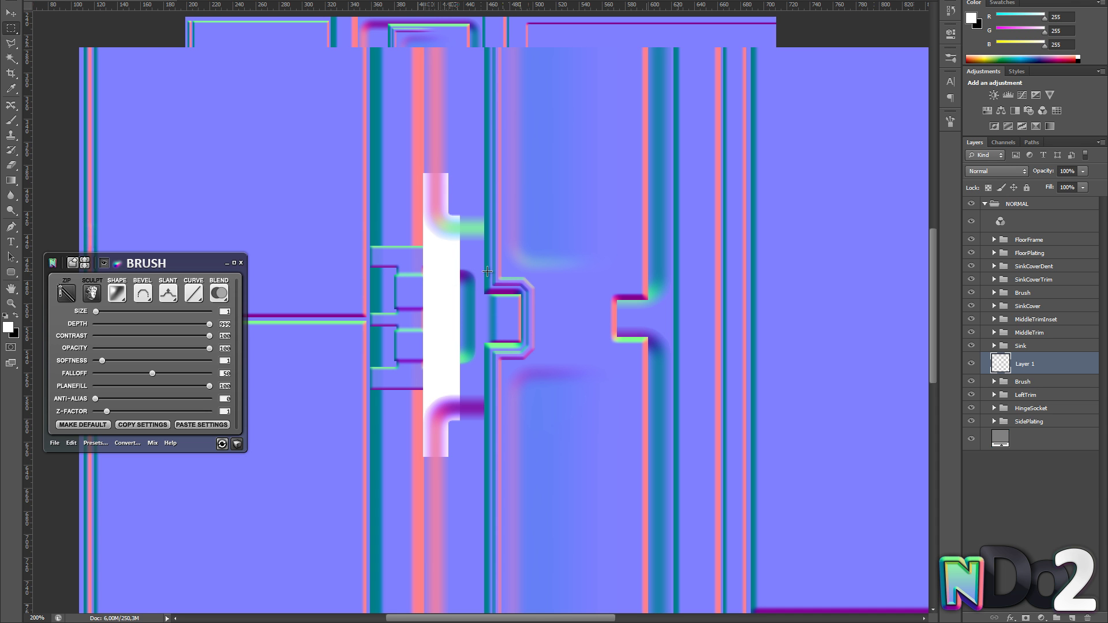
- Convert the tall rectangle to a Brush normal group with size 11 and softness 8
left_click(176, 345)
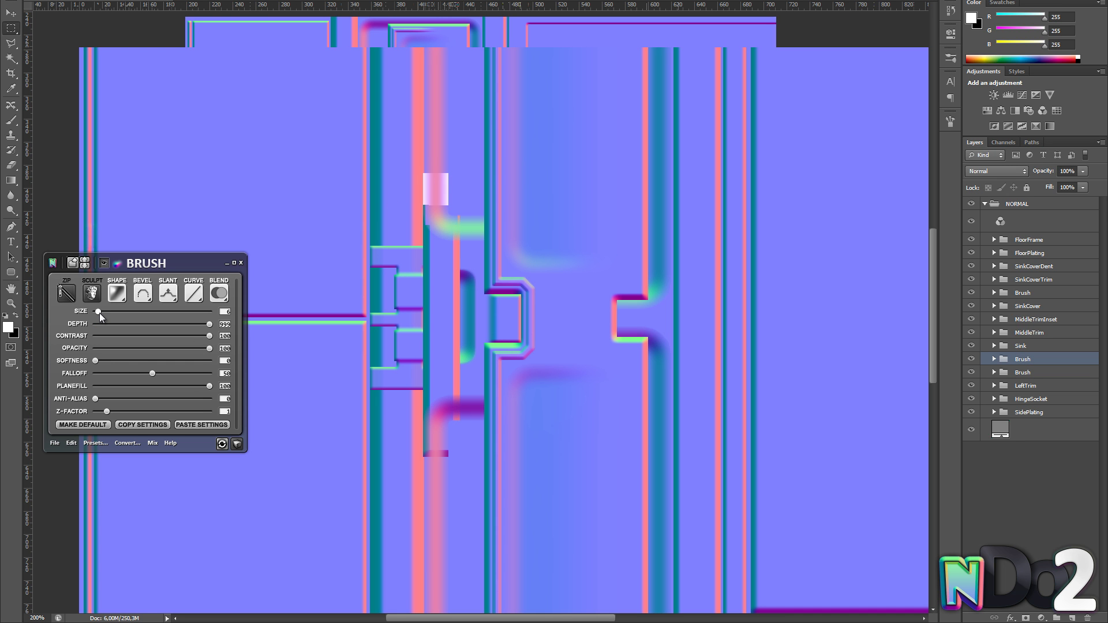
left_click_drag(95, 360, 132, 361)
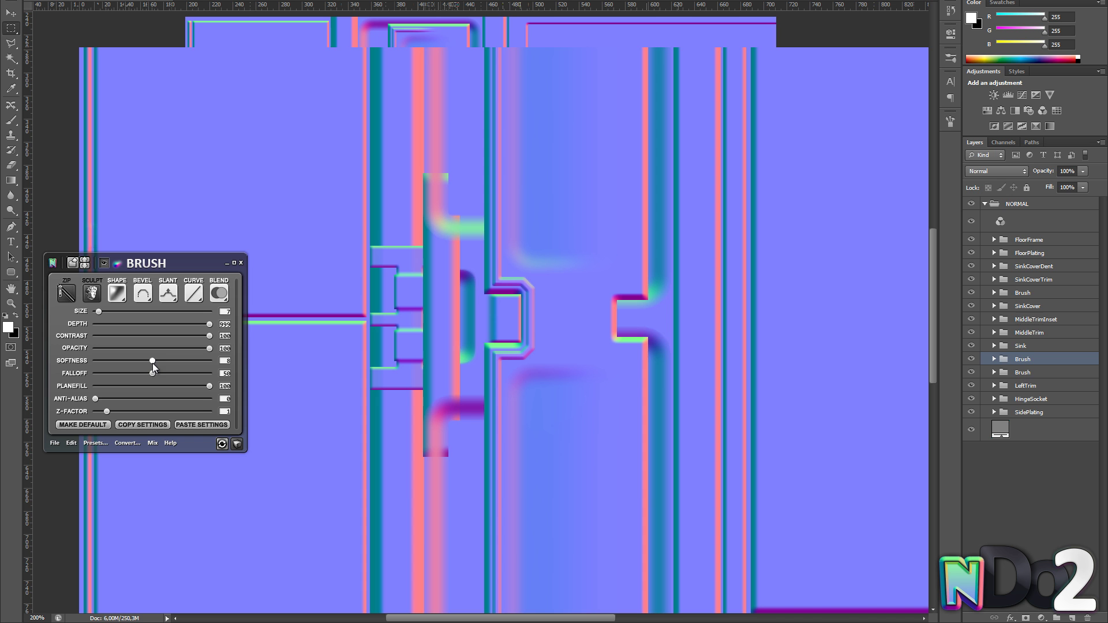
left_click_drag(101, 314, 102, 314)
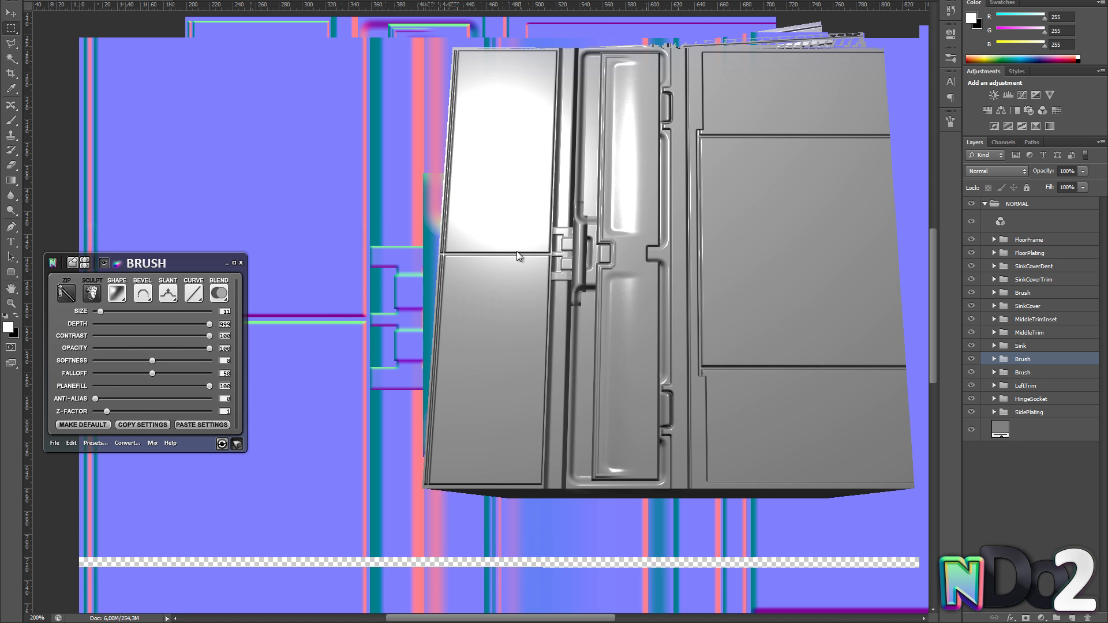
- Mask the barrel group so only its middle section remains beside the socket, and rename it as Hinge
mouse_move(378, 154)
left_mouse_down()
mouse_move(516, 199)
mouse_move(595, 271)
mouse_move(587, 295)
left_mouse_up()
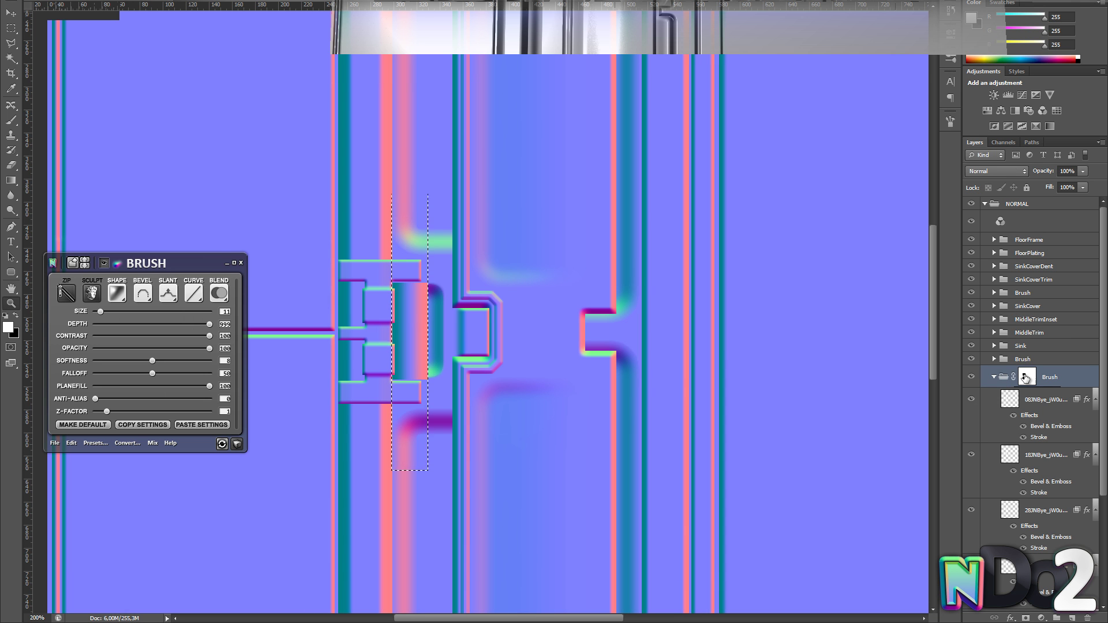
left_click(1025, 378, "ctrl")
left_click(991, 378)
double_click(1049, 377)
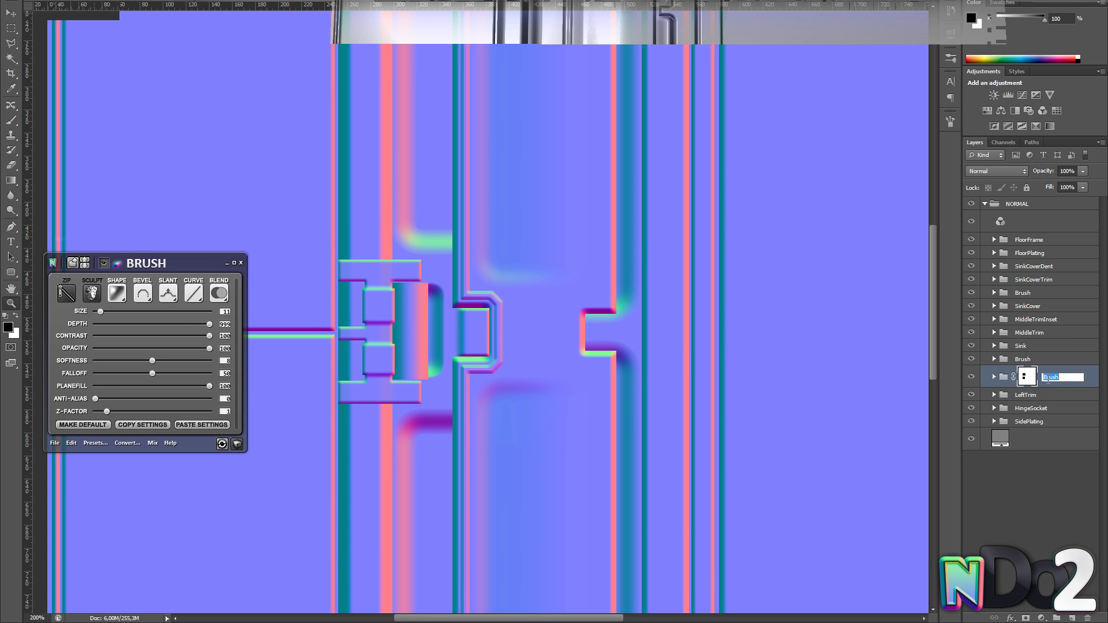
- Fill a white rectangle matching the visible hinge barrel on a new layer above LeftTrim
left_click(1033, 395)
left_click(1072, 618)
scroll(432, 314, "up", 6)
key("m")
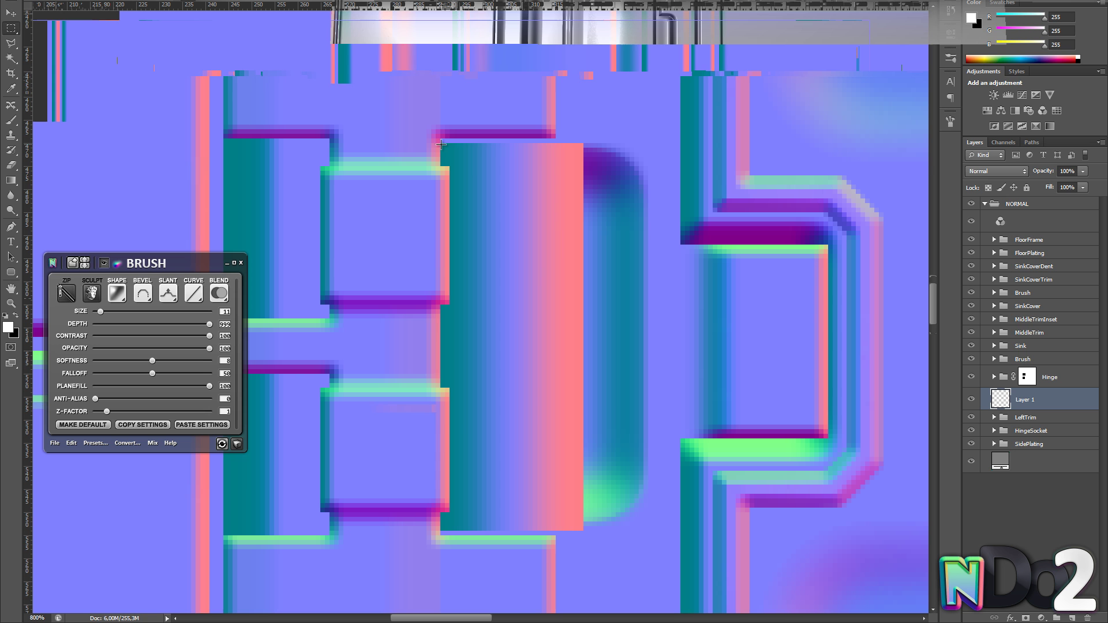
left_click_drag(438, 145, 576, 491)
key("alt+BackSpace")
key("ctrl+d")
- Convert the rectangle behind the hinge barrel to a Brush normal group and change its bevel type
left_click(165, 344)
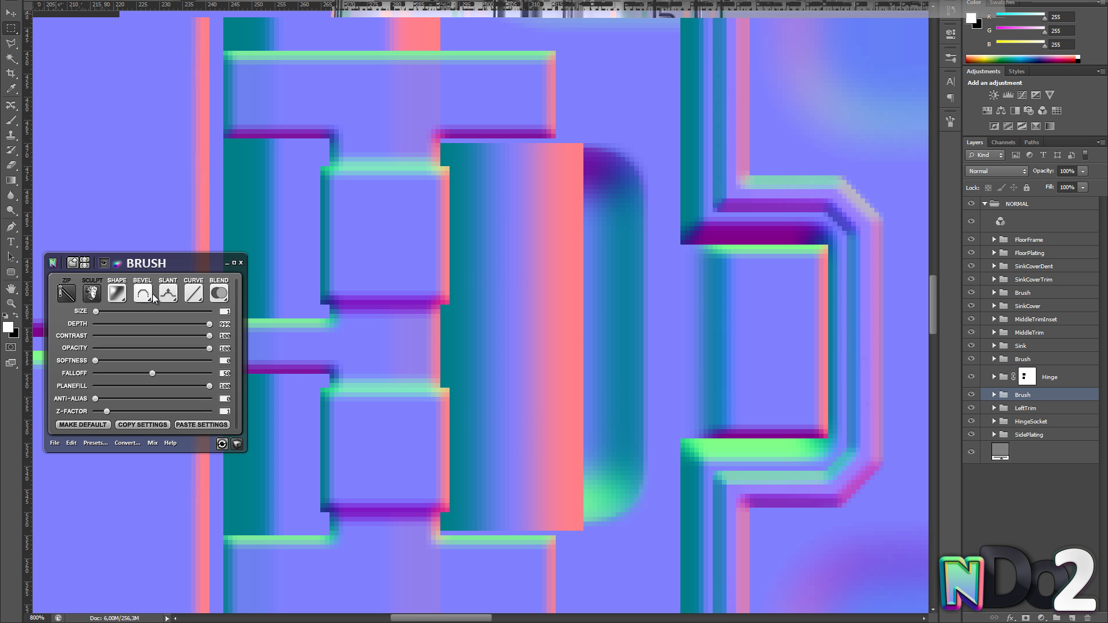
left_click(142, 294)
left_click(114, 338)
key("z")
left_click(516, 296, "alt")
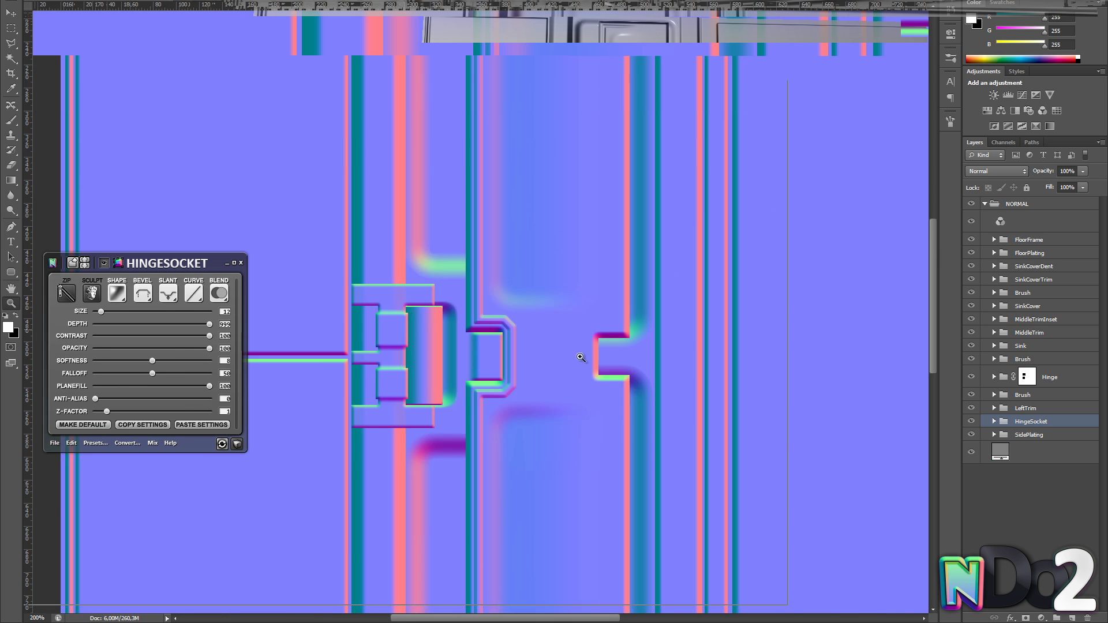
- Draw a thin white line across the hinge barrel's upper part on a new layer and duplicate it near the lower end
left_click(429, 366)
left_click(429, 366)
key("ctrl+shift+alt+n")
key("b")
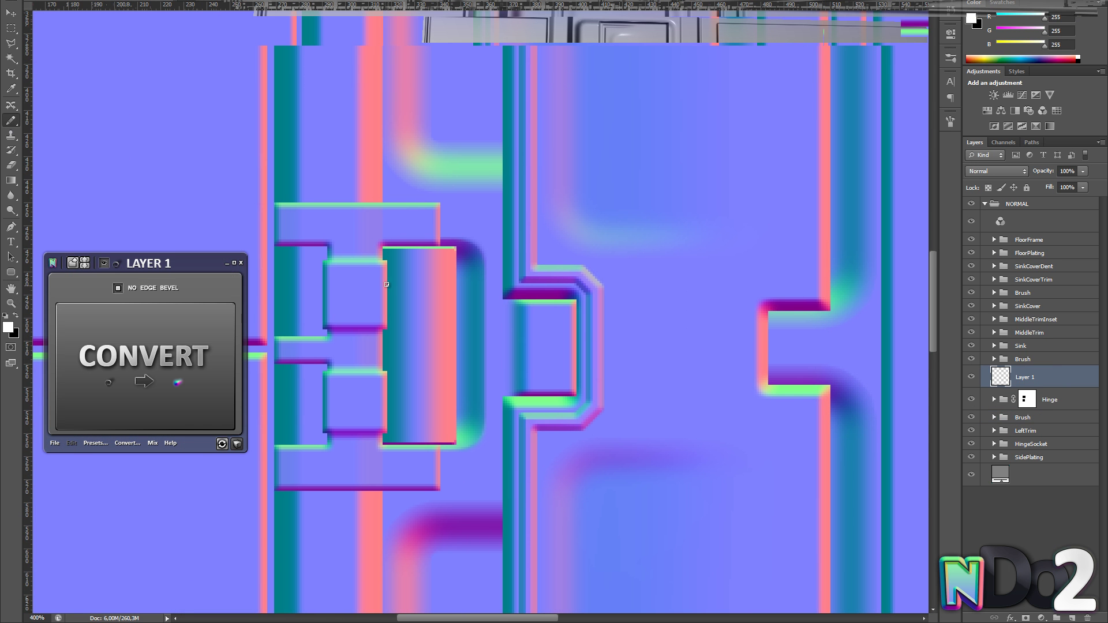
left_click_drag(422, 401, 423, 406, "ctrl+alt")
key("e")
- Replace the Hinge group's layer mask with a new one that hides the barrel beyond the socket at both ends
left_click(1044, 425)
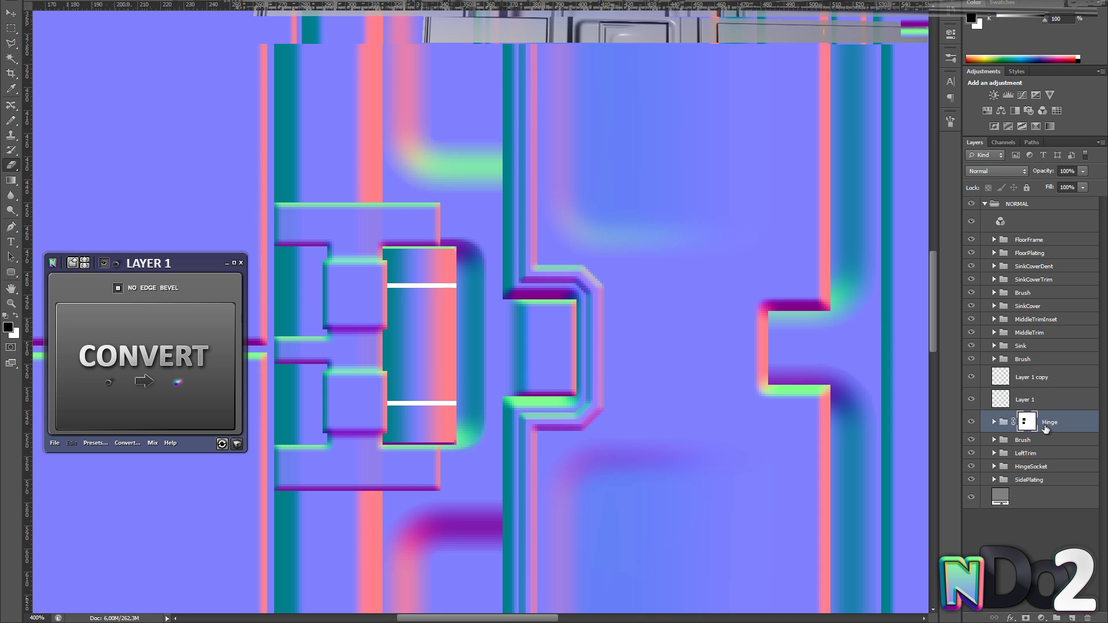
right_click(1027, 422)
left_click(1048, 441)
scroll(521, 426, "down", 1)
left_click(1025, 618)
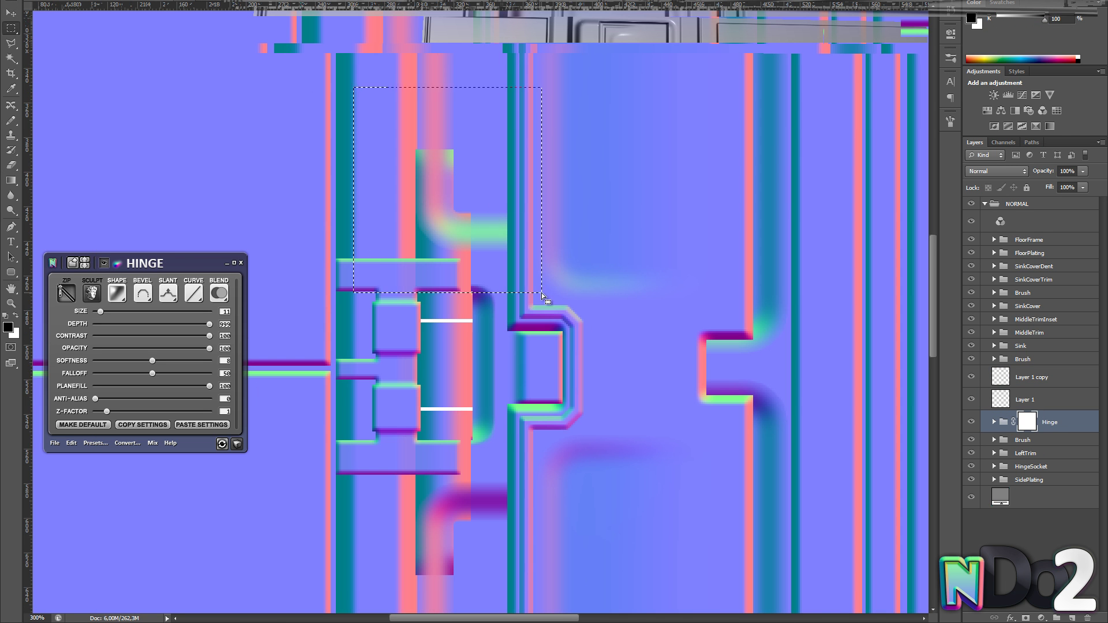
left_click_drag(297, 439, 297, 439)
key("alt+BackSpace")
key("ctrl+d")
- Rename the Brush group directly below Sink as Clasp
key("z")
left_click(656, 394, "alt")
left_click(1007, 362)
left_click(656, 394, "alt")
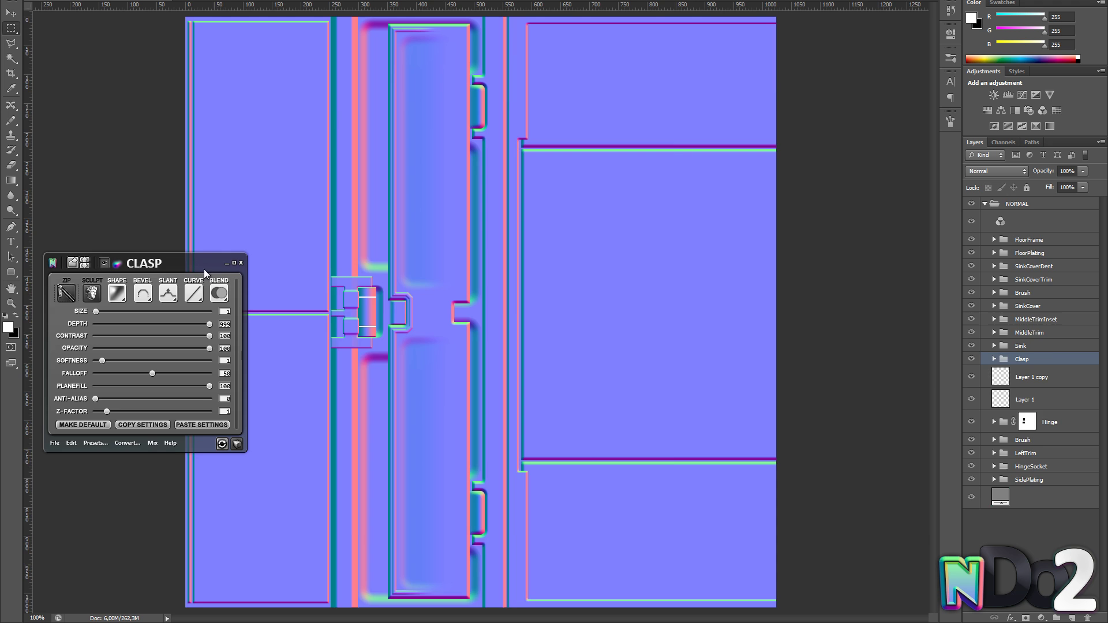
- Check which line Layer 1 copy holds by toggling its visibility, and merge it with Layer 1
key("z")
left_click(389, 305)
left_click(1039, 345)
left_click(1041, 334)
left_click(678, 347, "alt")
left_click(1032, 378)
left_click(972, 378)
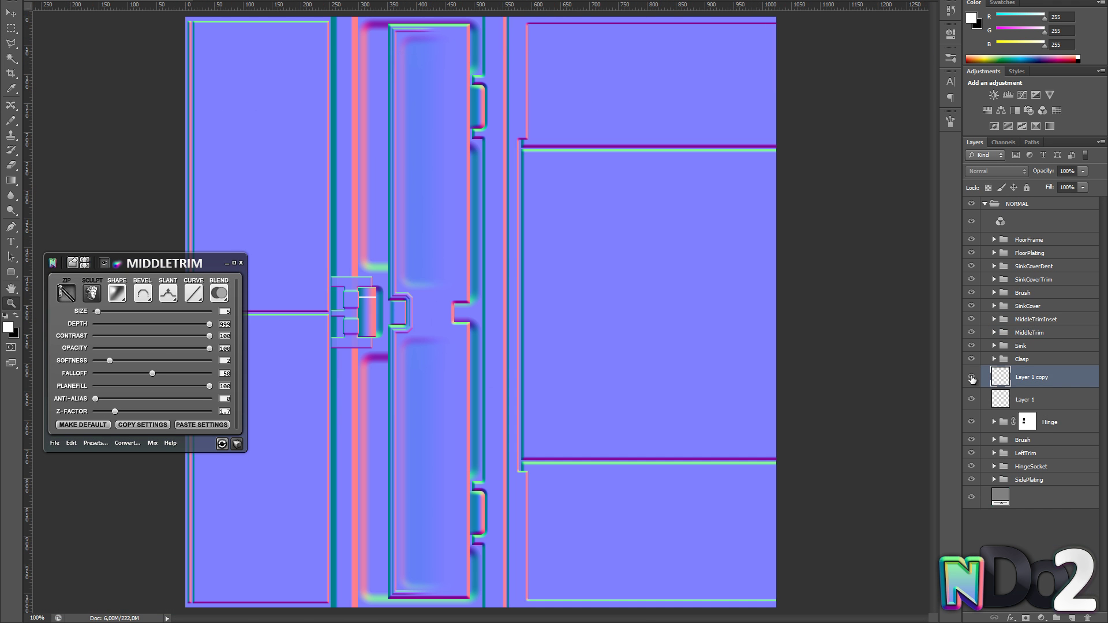
left_click(972, 379)
key("ctrl+e")
- Convert the merged barrel lines to a Brush normal group with a different bevel type, size 4 and contrast 90
left_click(403, 315)
left_click(404, 314)
left_click(154, 296)
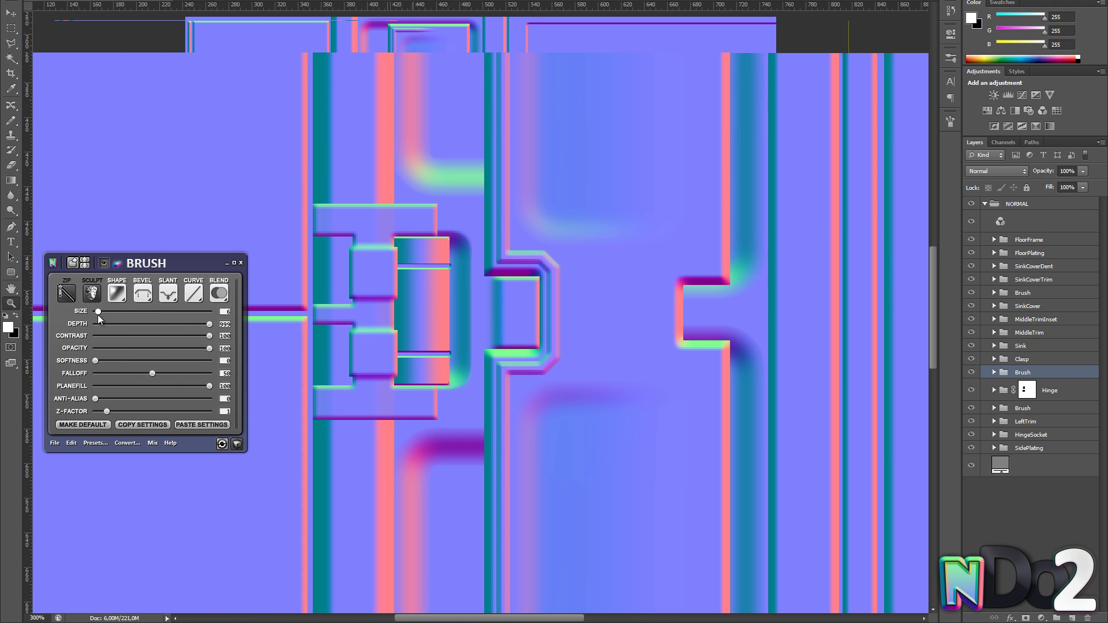
left_click_drag(98, 314, 97, 314)
left_click_drag(404, 232, 422, 223)
key("v")
left_click_drag(465, 297, 480, 319)
left_click_drag(209, 335, 198, 335)
left_click_drag(527, 294, 538, 311)
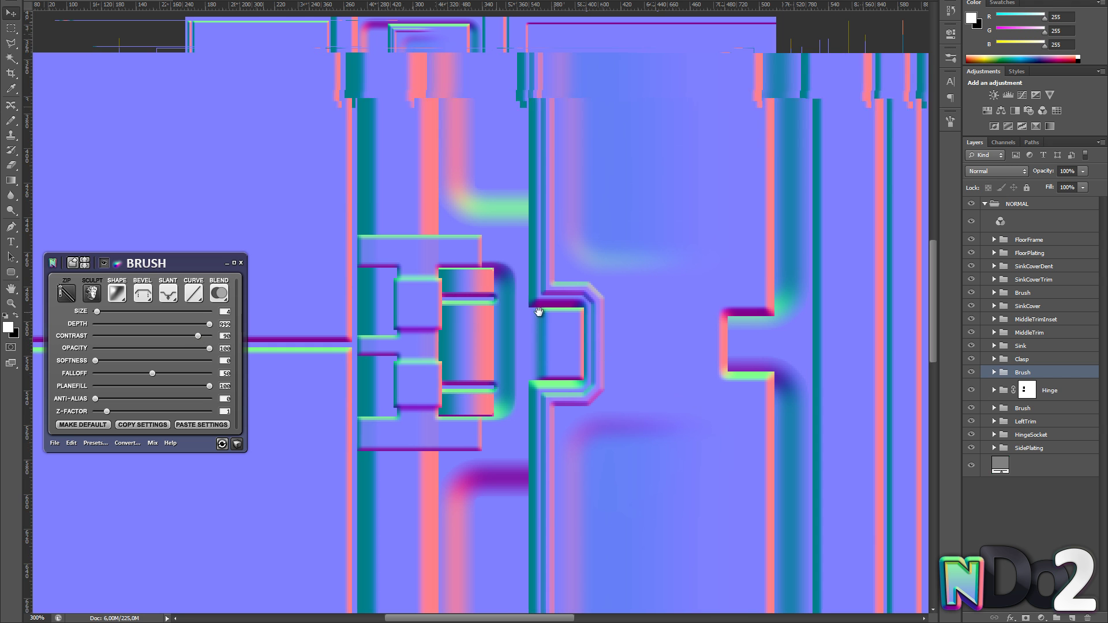
- Add a layer mask to the barrel line group and hide the bevel overhanging the barrel's socket-side edge
left_click(67, 292)
left_click(1025, 618)
key("m")
left_click_drag(539, 238, 494, 451)
key("alt+BackSpace")
- Inspect the finished hinge and clasp up close in the 3D preview
key("z")
left_click(569, 393, "alt")
left_click(568, 393, "alt")
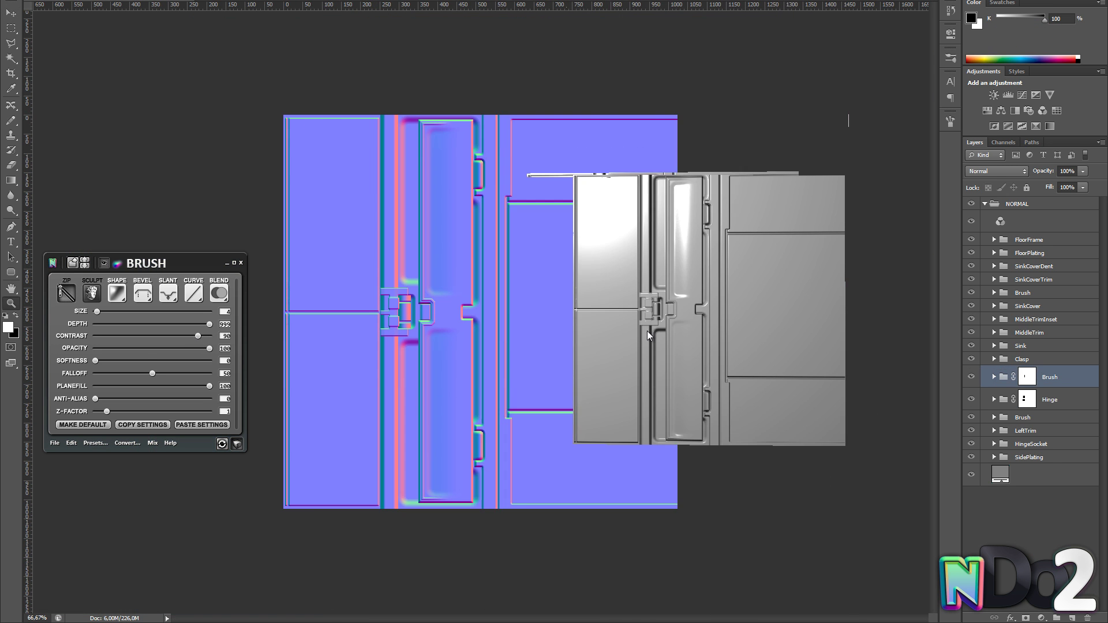
scroll(646, 331, "up", 5)
left_click_drag(646, 330, 635, 324)
scroll(635, 324, "down", 3)
left_click(421, 303)
left_click(421, 303)
scroll(599, 266, "up", 5)
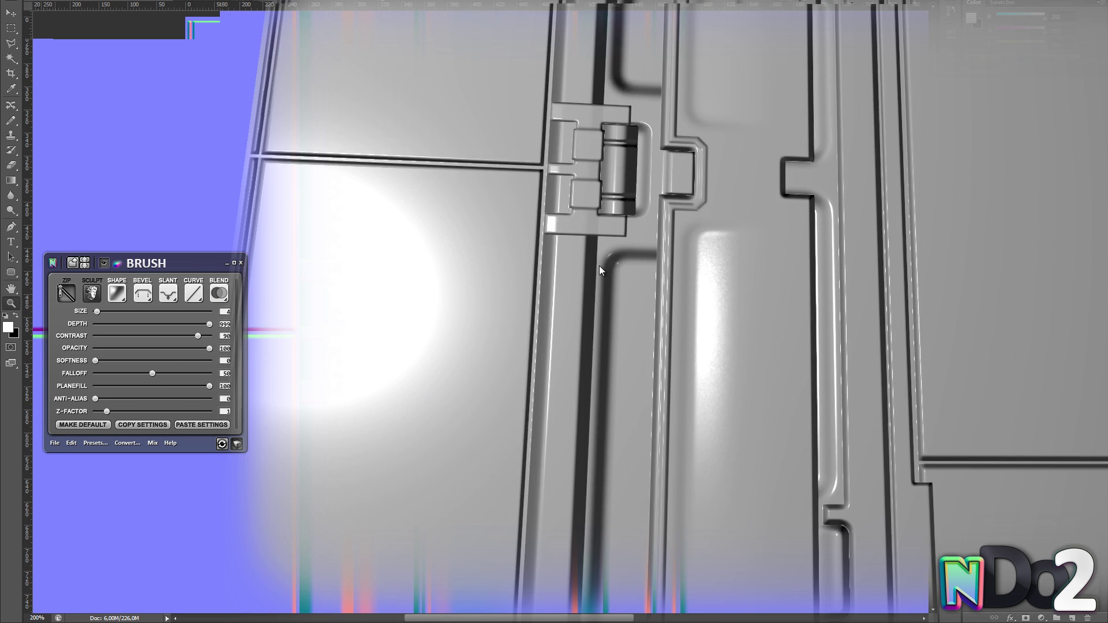
key("ctrl+minus")
key("ctrl+minus")
key("ctrl+plus")
- Select a tall rectangular area across the side plating and left trim, and rename the barrel line group as HingeRivets
key("m")
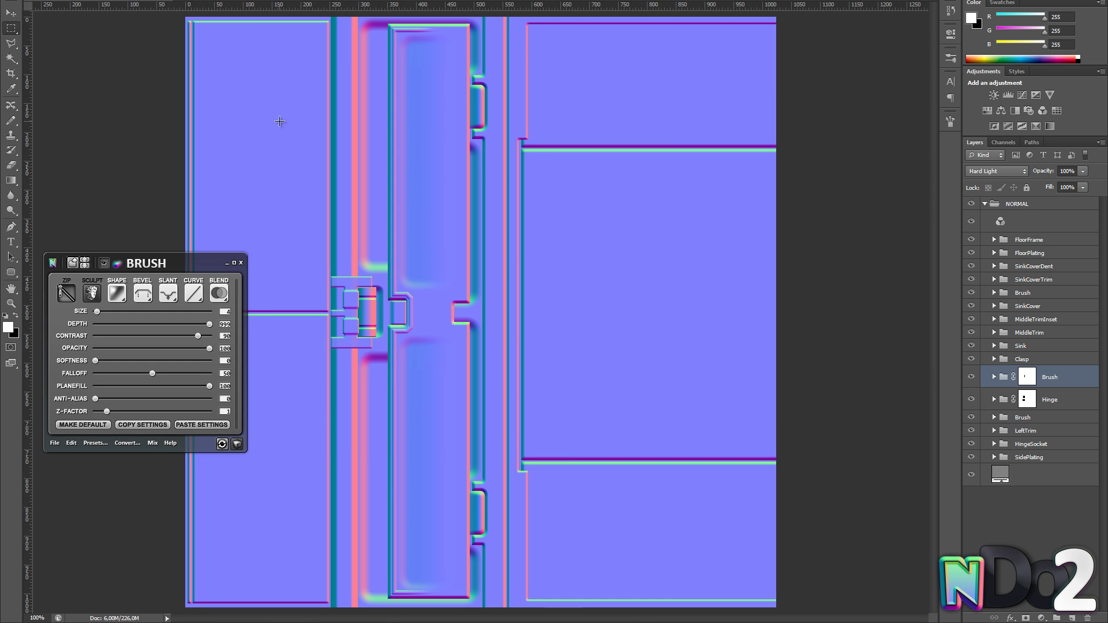
left_click_drag(318, 346, 319, 346)
key("ctrl+d")
key("z")
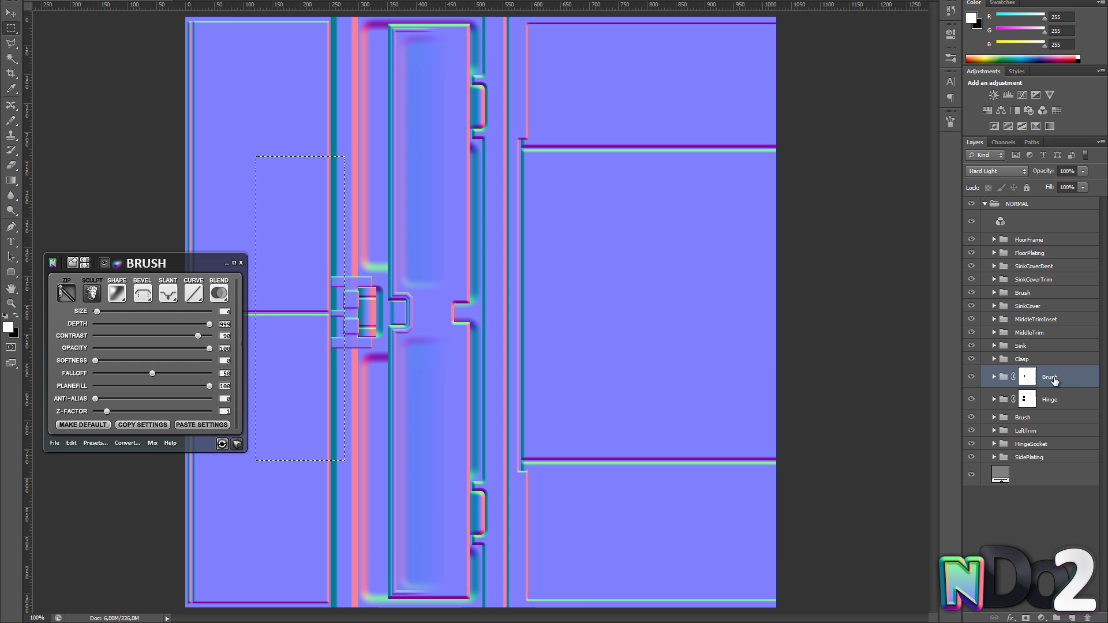
double_click(1050, 377)
- Fill the selected tall area with white on a new layer above LeftTrim
left_click(1025, 431)
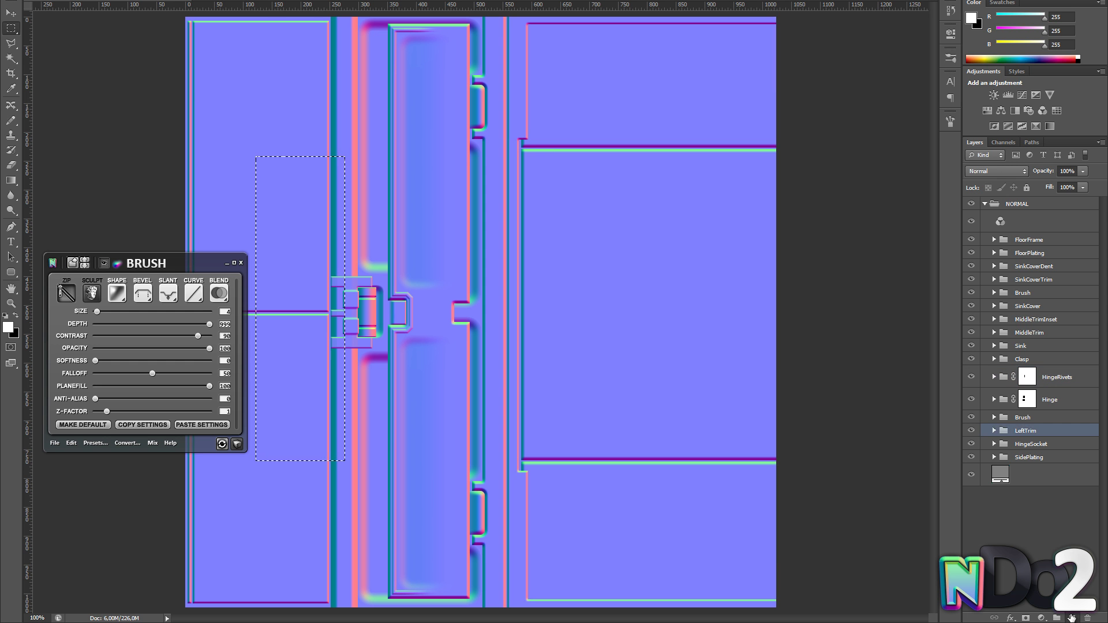
key("ctrl+alt+shift+n")
key("alt+BackSpace")
key("ctrl+d")
- Convert the tall white rectangle to a Brush normal group with softness 2 and change its blend mode
left_click(131, 335)
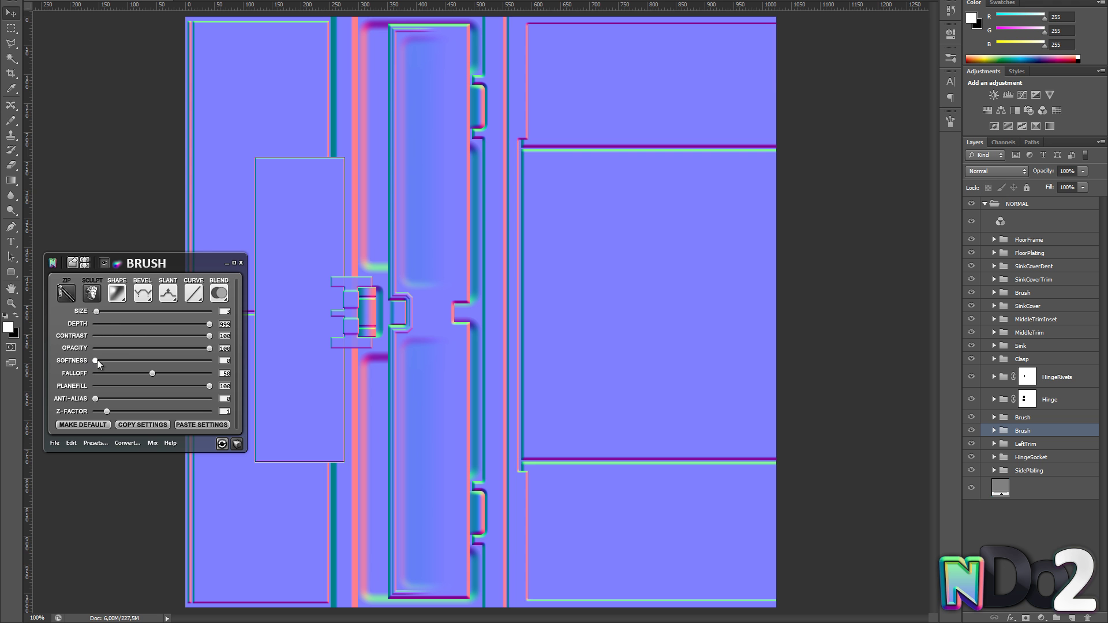
key("z")
left_click(318, 485)
left_click(318, 486)
left_click(219, 293)
left_click(176, 316)
left_click(588, 400, "alt")
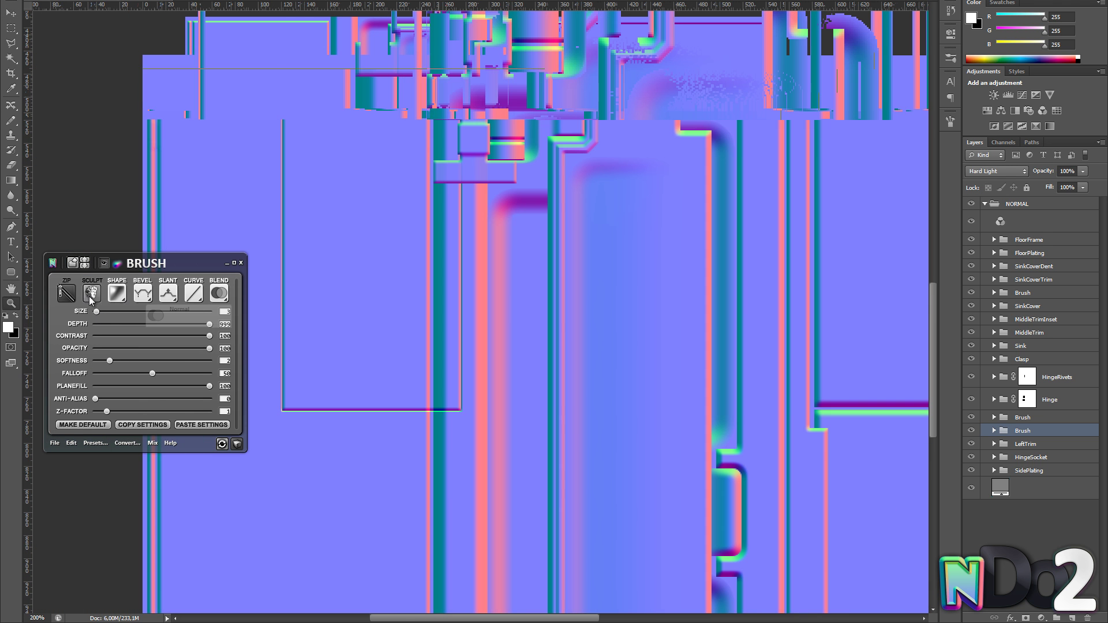
- Mask out the part of the tall rectangle group over the side plating and check the result in the 3D preview
key("ctrl+1")
key("m")
left_click_drag(224, 135, 329, 517)
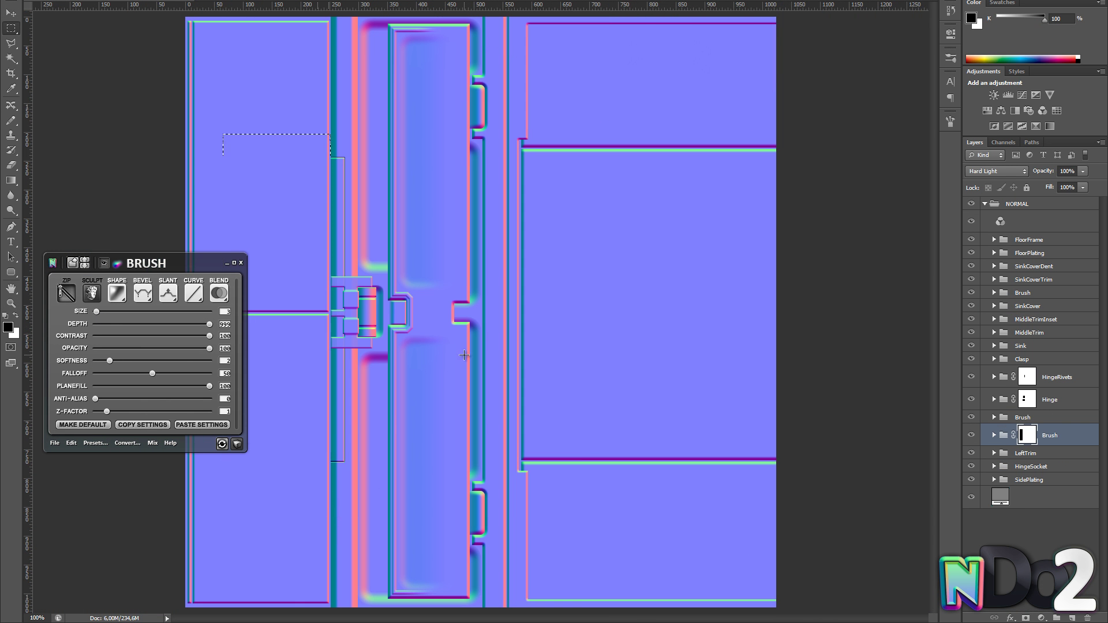
left_click(237, 444)
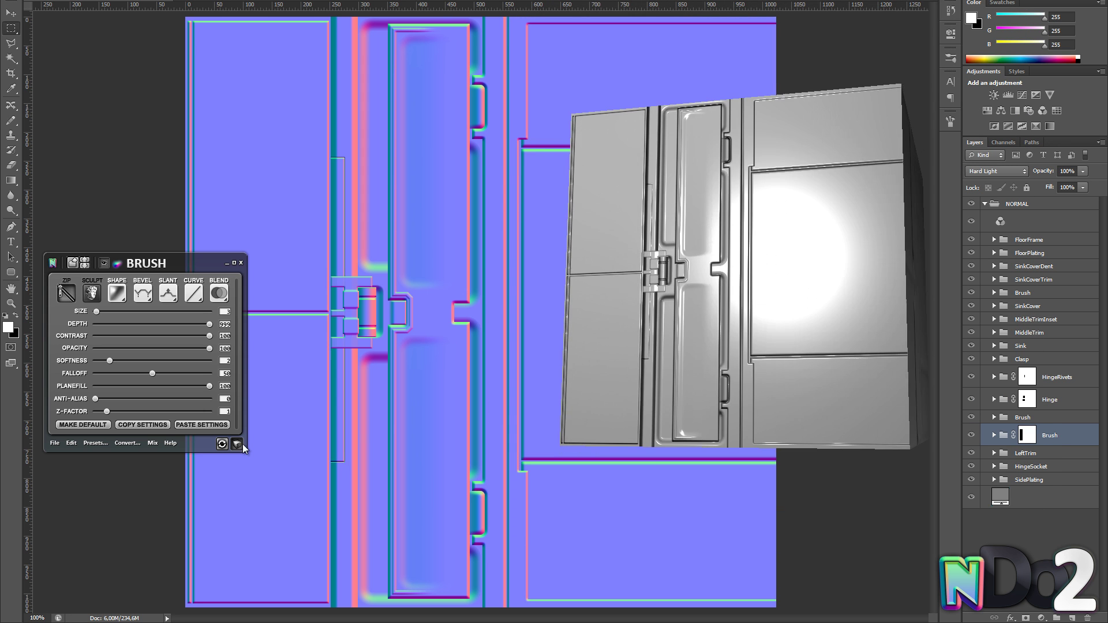
left_click(241, 444)
key("z")
left_click(356, 331)
left_click(524, 430, "alt")
key("u")
left_click_drag(313, 183, 467, 415)
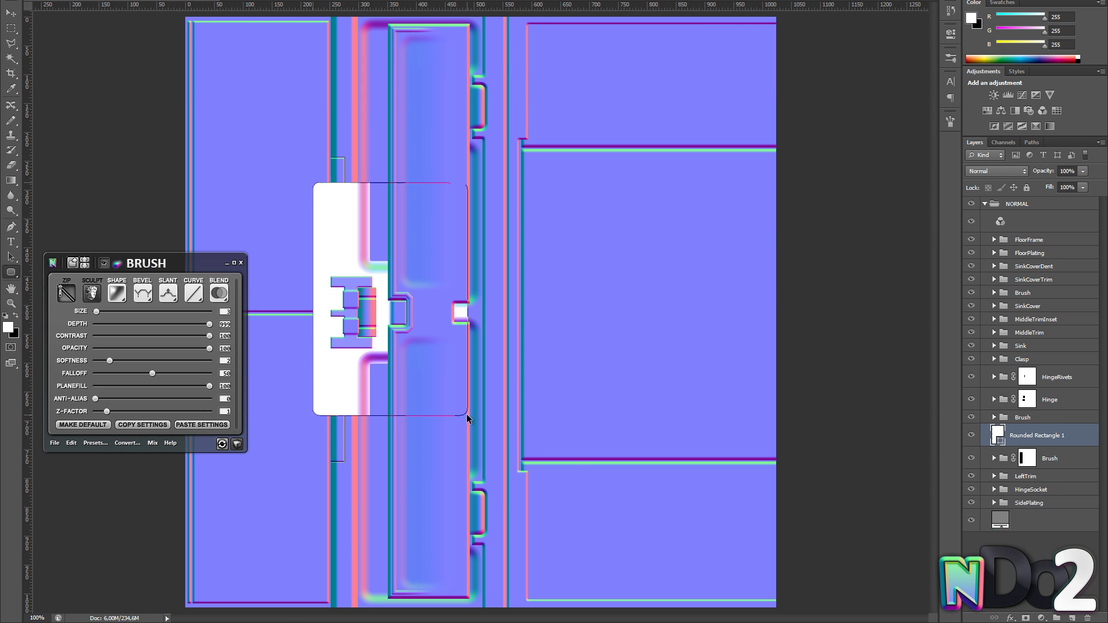
key("ctrl+z")
- Draw a tall white rounded rectangle inside the lower end of the left trim, above the LeftTrimRivet group
key("z")
left_click(348, 509)
left_click_drag(453, 492, 500, 294)
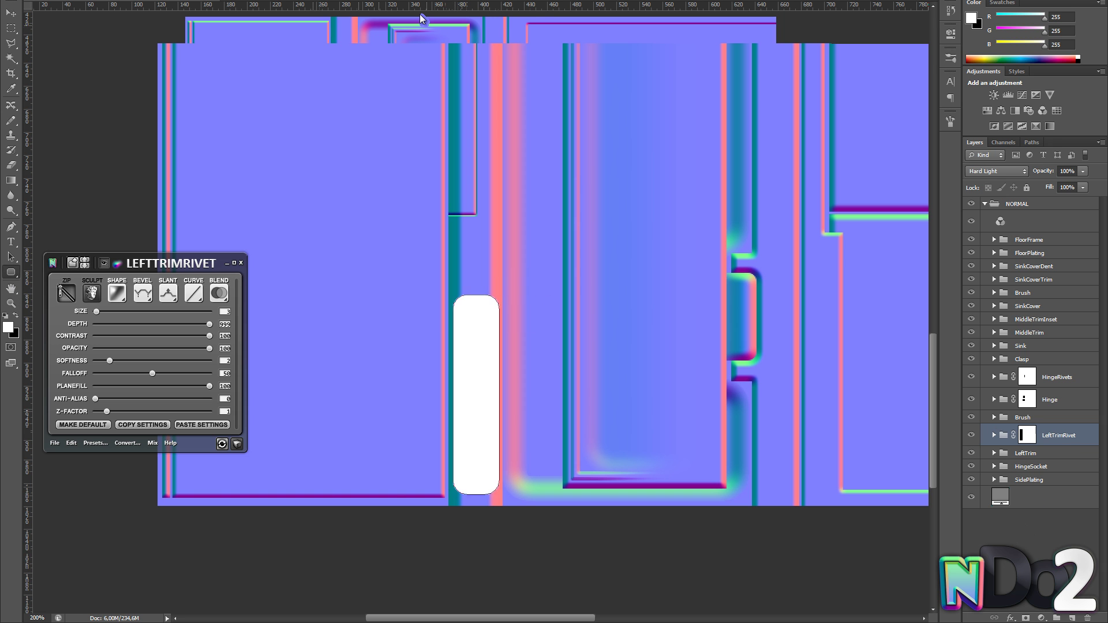
left_click_drag(495, 239, 495, 278)
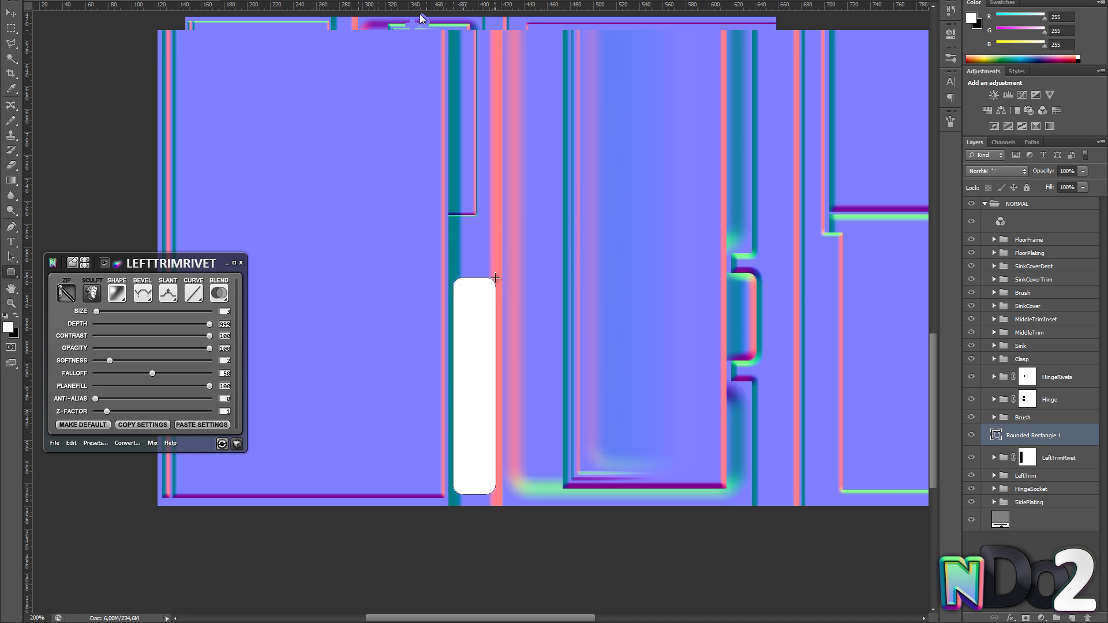
- Rasterize the rounded rectangle and place a copy of it at the upper end of the left trim
key("ctrl+minus")
right_click(1033, 435)
left_click(1032, 120)
key("m")
left_click_drag(419, 459, 302, 577)
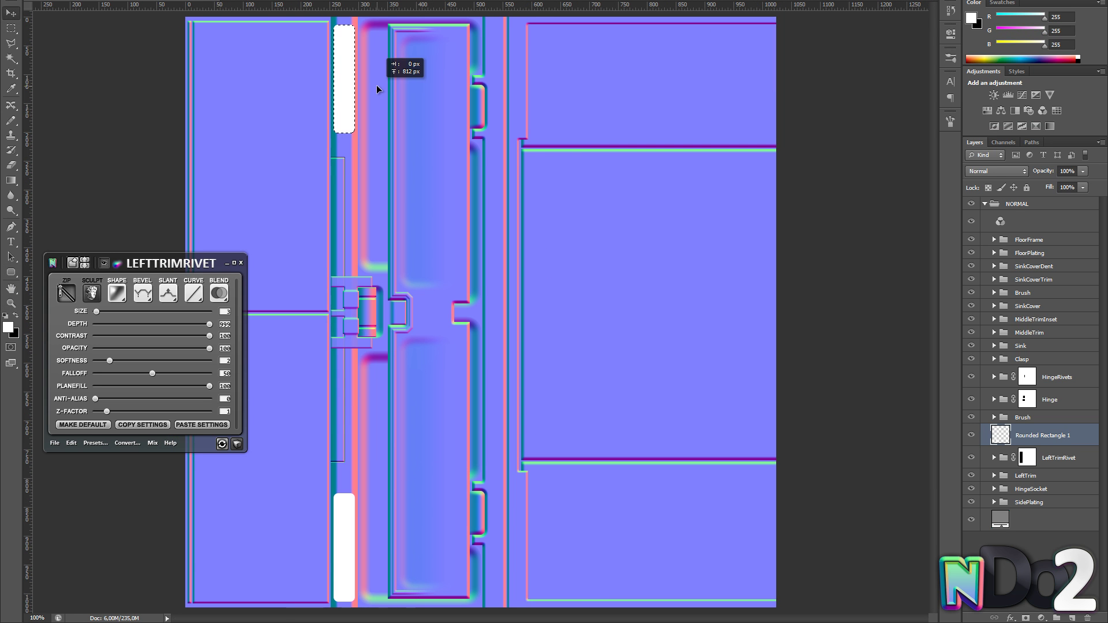
left_click_drag(376, 85, 378, 83)
key("ctrl+d")
- Convert the two rounded rectangles to a normal group with a Groove bevel and Hard Light blending
key("z")
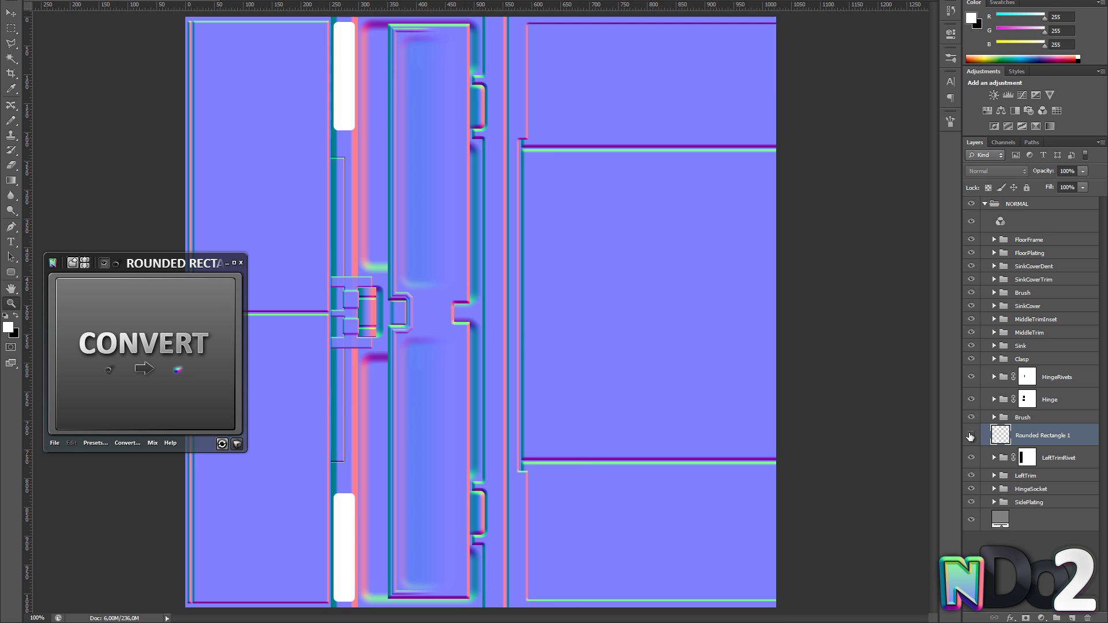
left_click(154, 321)
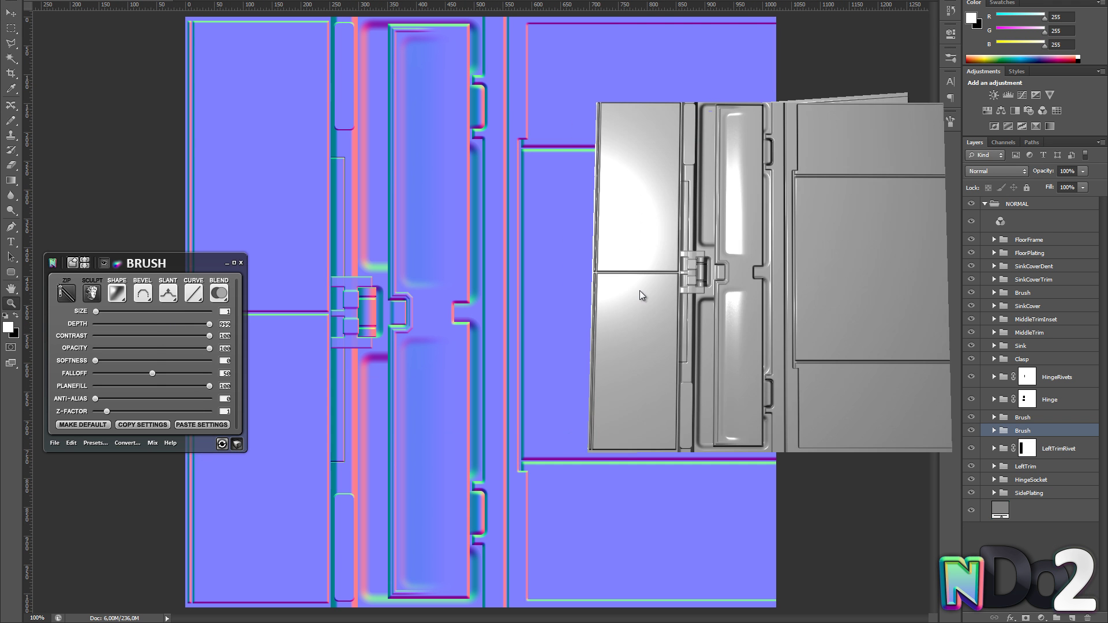
left_click(142, 294)
left_click(121, 369)
left_click(219, 293)
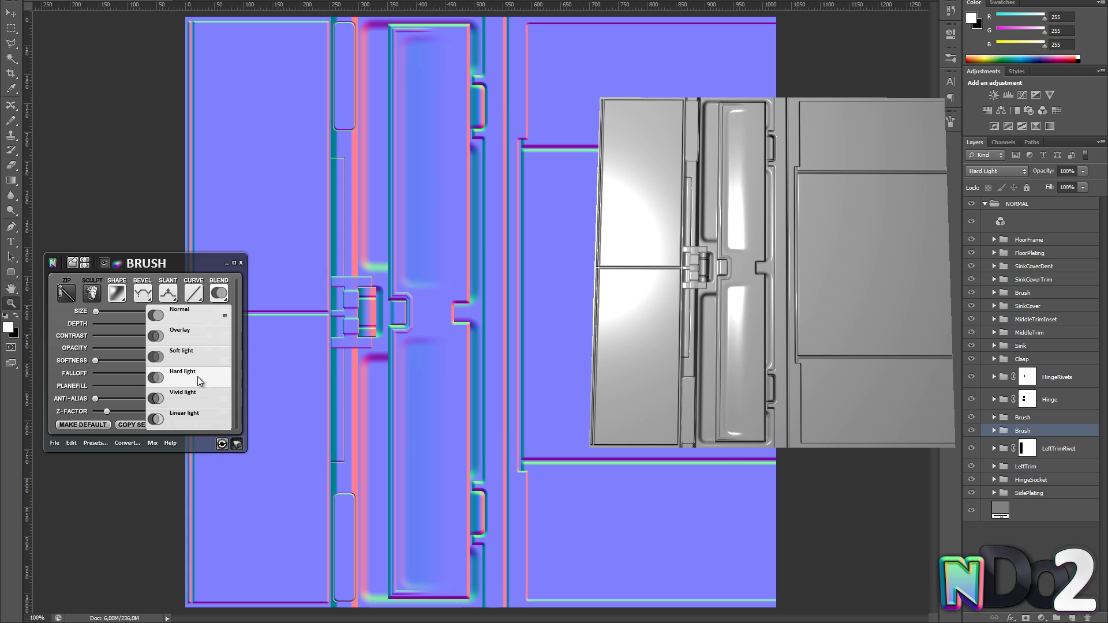
left_click(198, 377)
- Set the rounded rectangles' softness to 2 and check their edges in the 3D preview and the texture
left_click_drag(714, 314, 689, 310)
scroll(689, 310, "up", 3)
scroll(689, 310, "down", 3)
left_click_drag(95, 361, 109, 361)
key("ctrl+plus")
key("ctrl+plus")
key("ctrl+plus")
left_click_drag(95, 311, 98, 312)
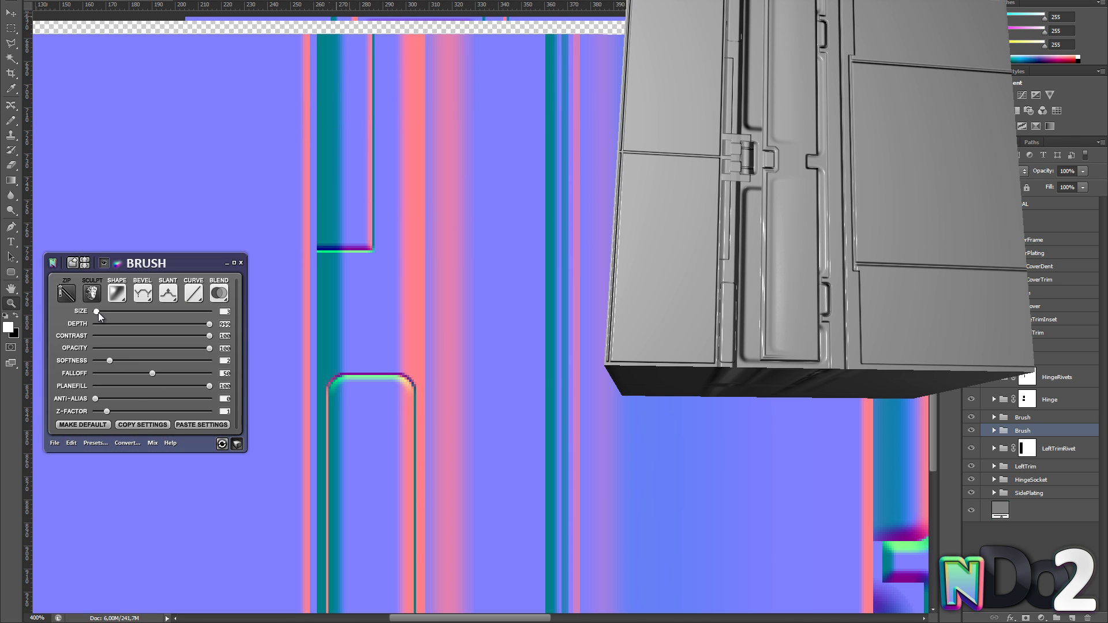
key("ctrl+minus")
key("ctrl+minus")
key("ctrl+minus")
key("ctrl+minus")
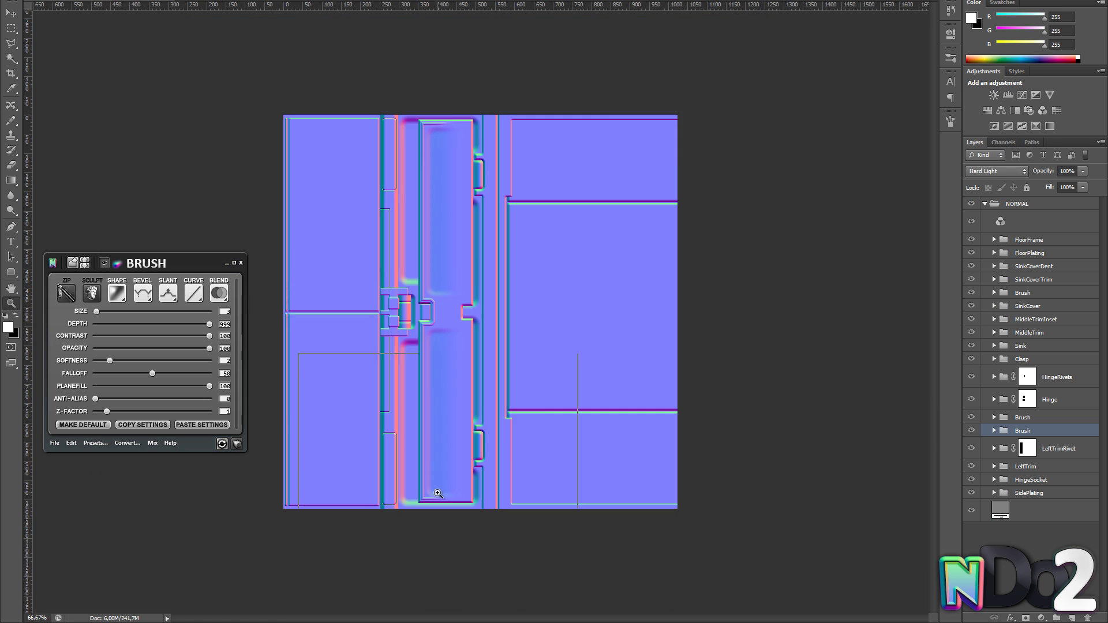
- Rename the rounded rectangles' group as LeftTrimRivet2
left_click_drag(438, 493, 574, 379)
double_click(1023, 431)
type("LeftTrimRivet2")
key("Return")
- Paint a white dot near the bottom of the lower rounded rectangle on a new layer and convert it to a normal group
key("ctrl+shift+alt+n")
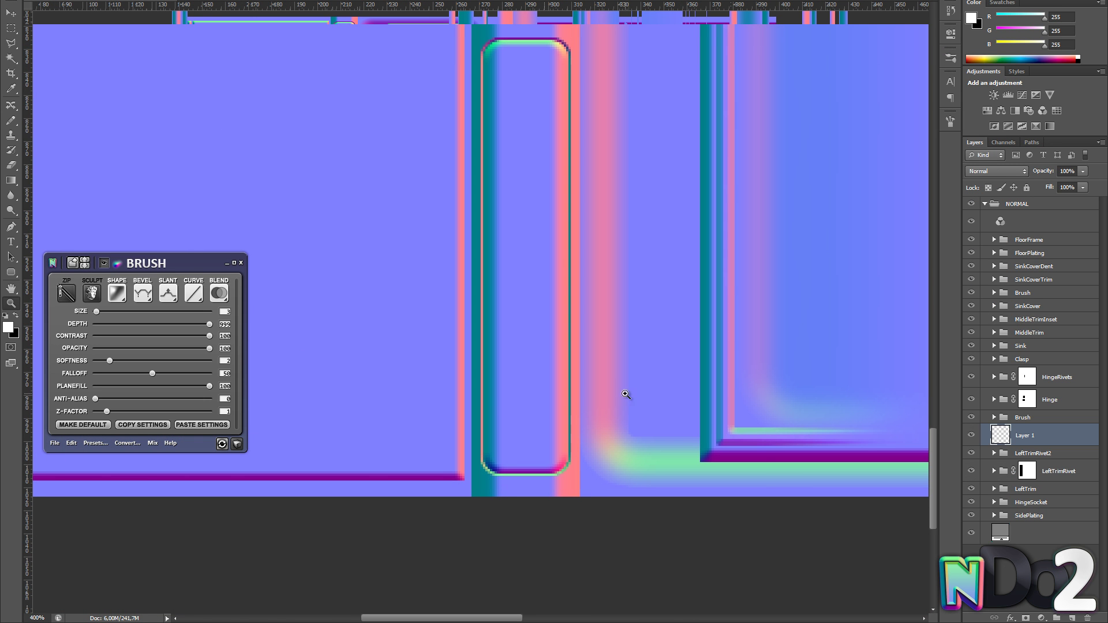
right_click(526, 383)
left_click(526, 439)
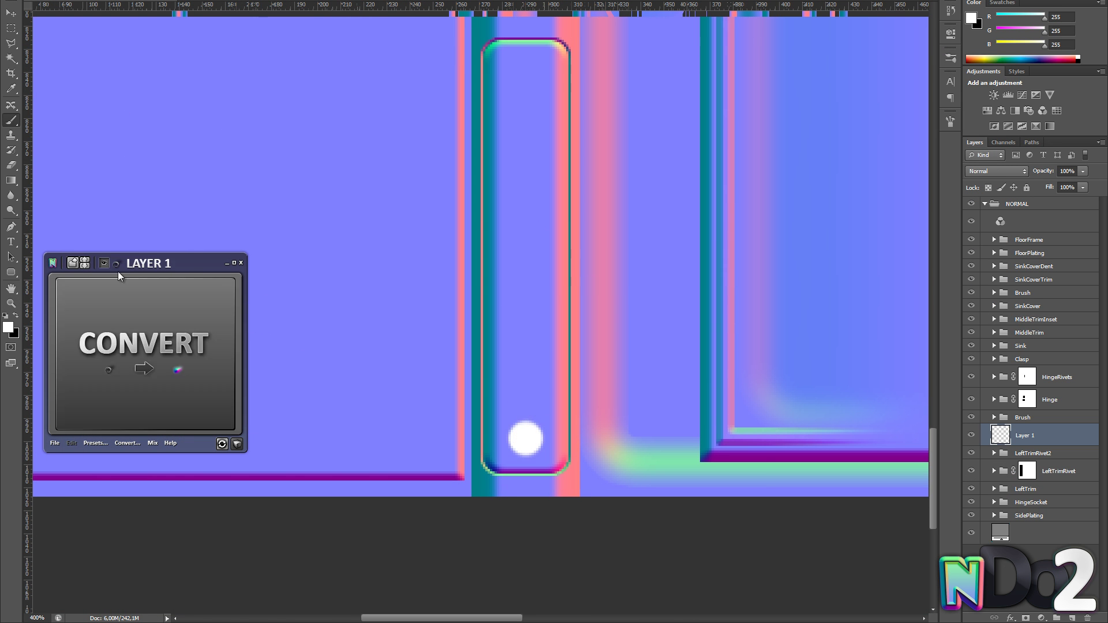
left_click(154, 351)
- Try several curve profiles on the dot's normal group and return to Linear
left_click(192, 295)
left_click(174, 336)
left_click(193, 294)
left_click(153, 391)
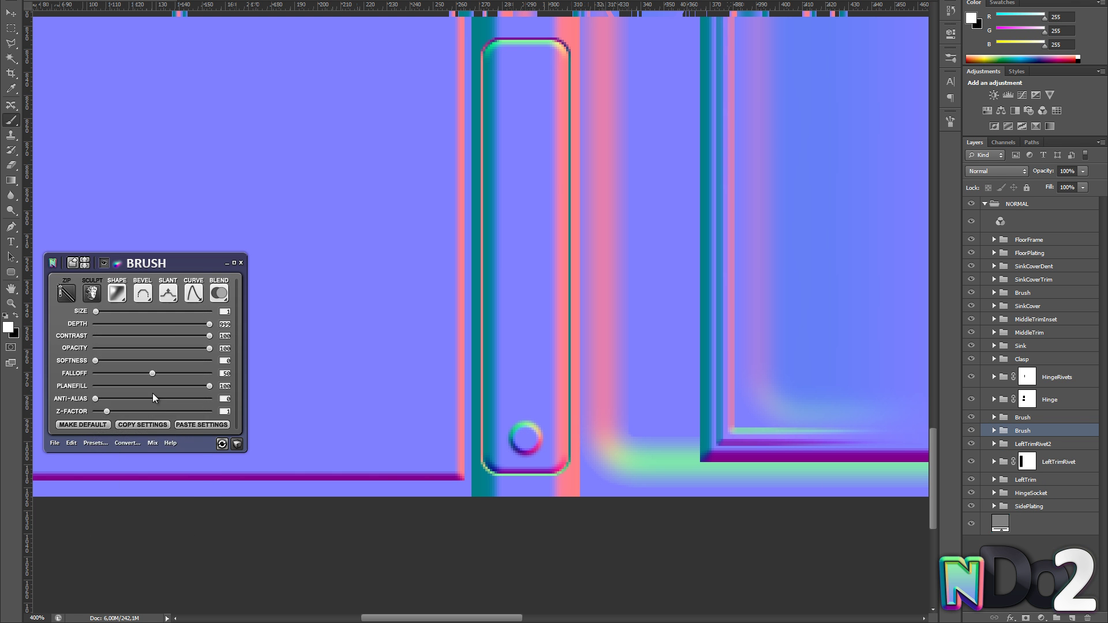
left_click(194, 295)
left_click(148, 434)
left_click(193, 295)
left_click(149, 473)
left_click(193, 294)
left_click(151, 502)
left_click(194, 294)
scroll(153, 318, "up", 3)
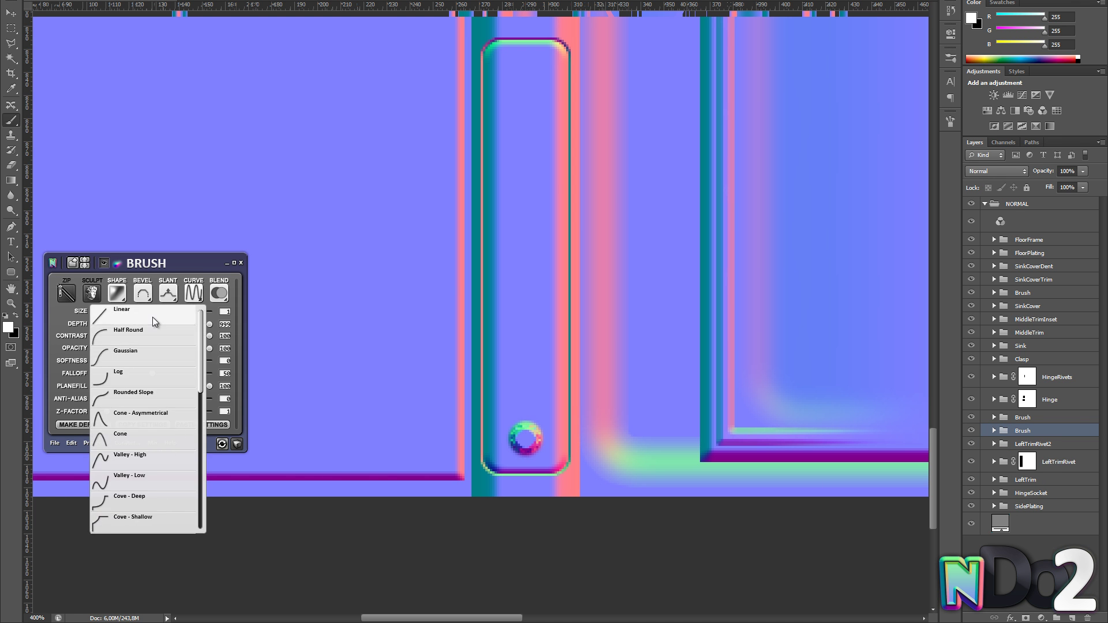
left_click(153, 317)
- Change the dot's bevel type and set its slant to Down
left_click(142, 294)
left_click(107, 399)
left_click(168, 295)
left_click(154, 331)
- Fine-tune the ring-shaped dot with anti-alias 1, depth 314 and softness 2
key("alt+space")
left_click(485, 430, "alt")
left_click(485, 429, "alt")
left_click(500, 444)
left_click(499, 444)
left_click(500, 444)
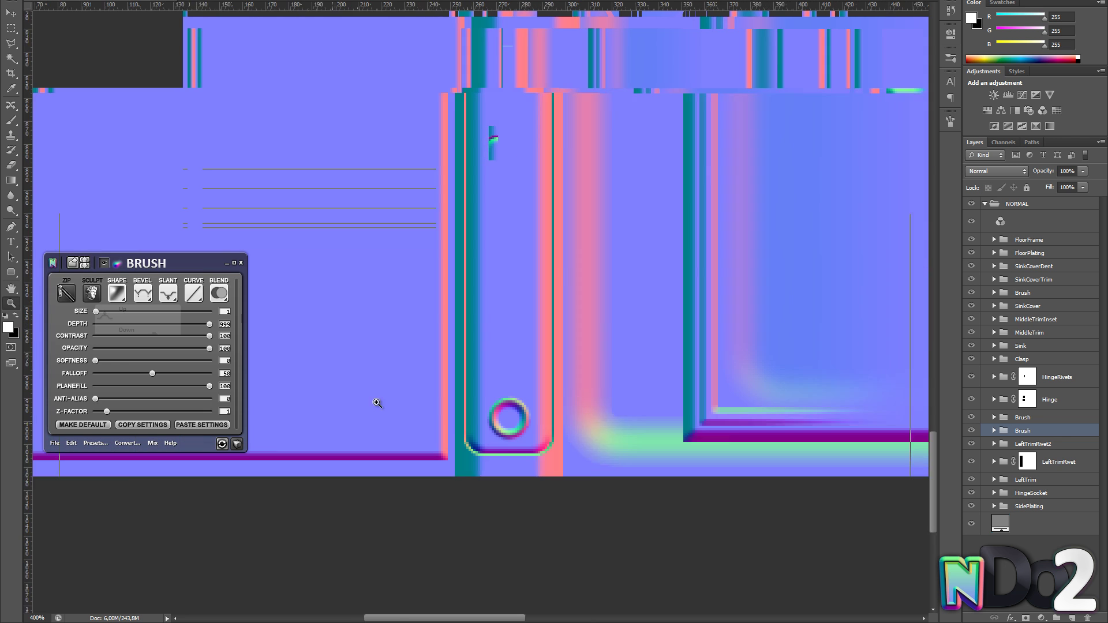
left_click_drag(95, 398, 255, 394)
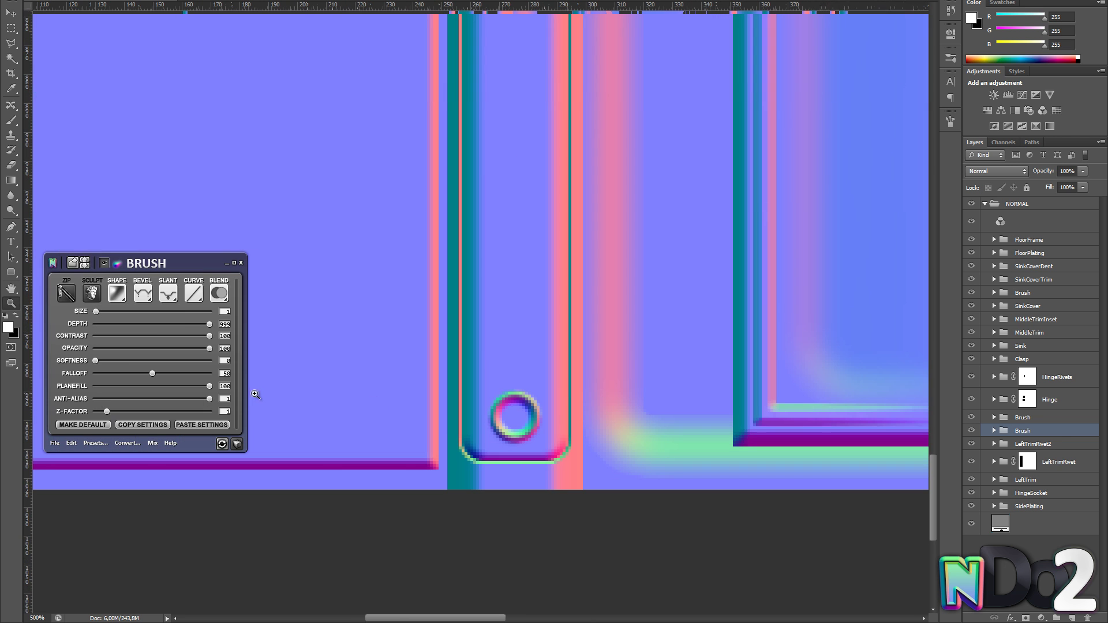
left_click(95, 311)
left_click(131, 324)
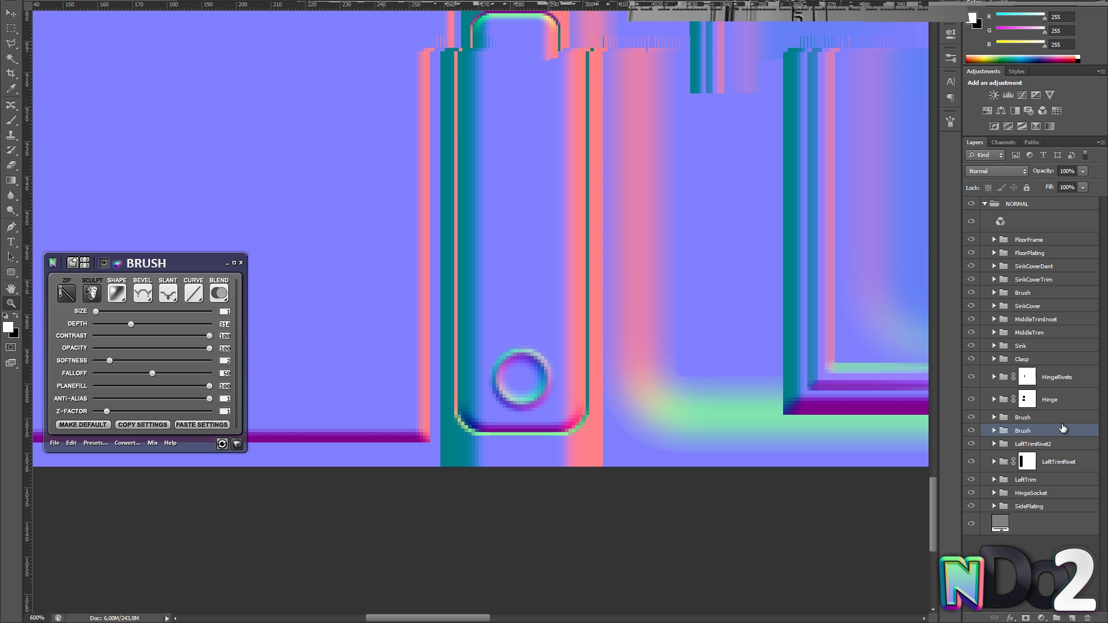
- Rename the ring's normal group as CordConnector
left_click(1022, 427)
type("Ca")
type("rdConnector")
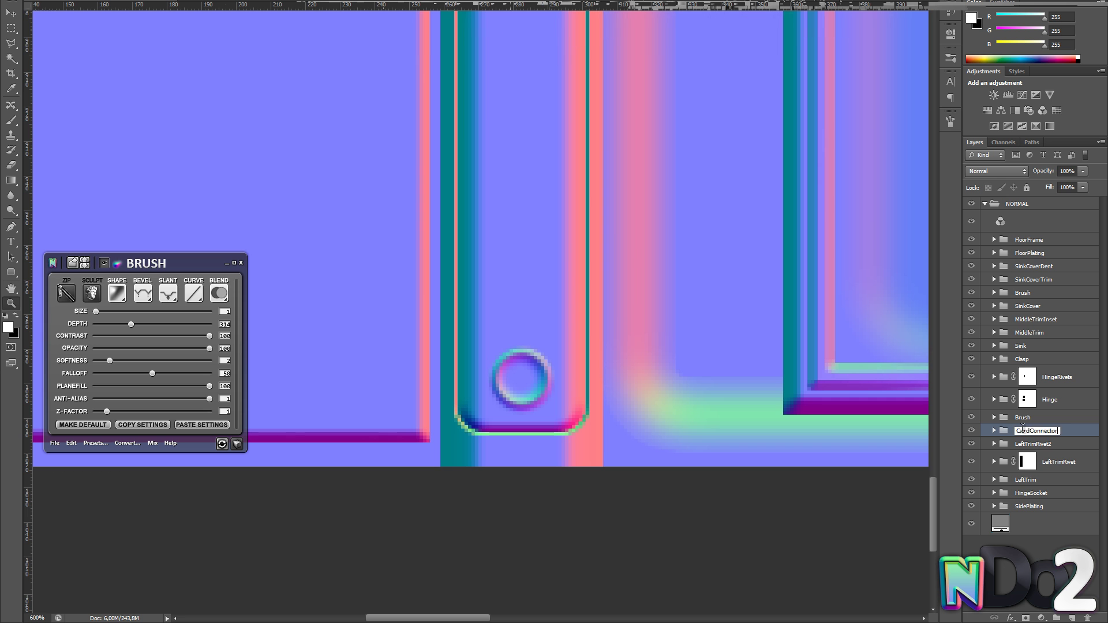
- Paint a smaller white dot inside the ring on a new layer and convert it to a normal group with an Outer bevel
left_click(1068, 618)
key("b")
left_click(168, 350)
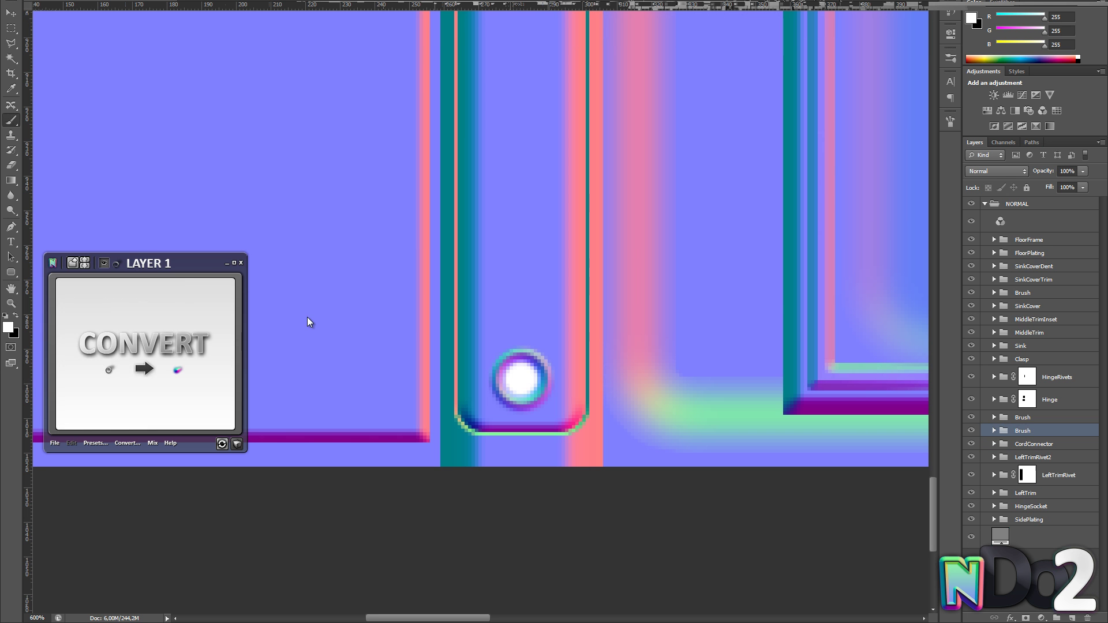
left_click(144, 294)
left_click(127, 332)
- Sculpt the inner dot's layer by erasing a small spot at its centre
key("z")
left_click(526, 318, "alt")
left_click(526, 318, "alt")
left_click(526, 317, "alt")
left_click(526, 317, "alt")
left_click_drag(330, 577, 359, 604)
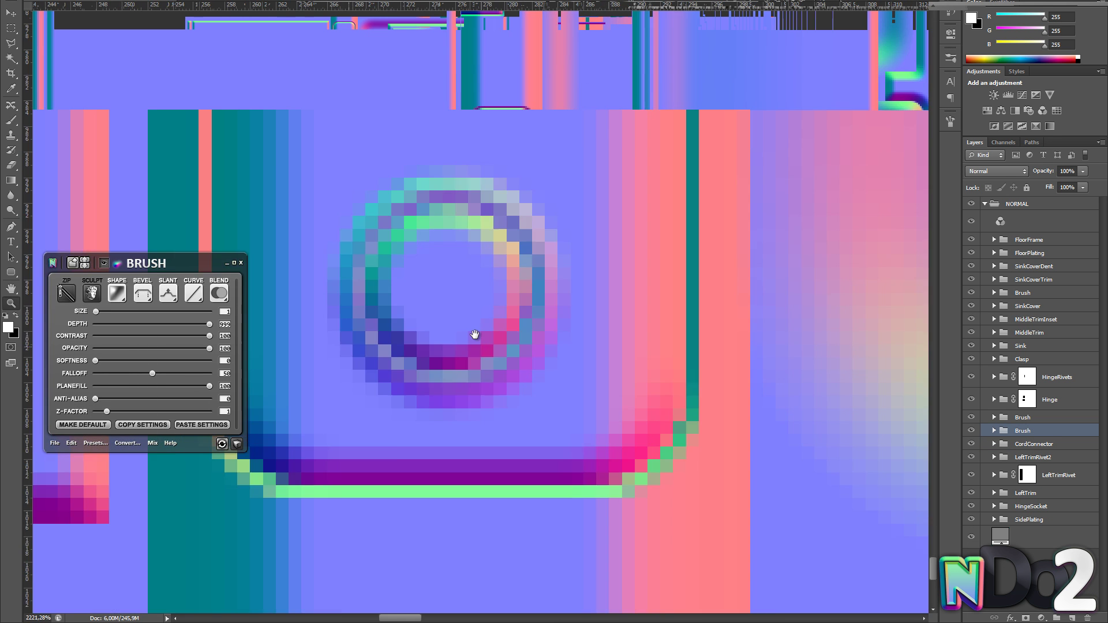
key("e")
left_click(91, 293)
key("e")
right_click(479, 346)
double_click(580, 430)
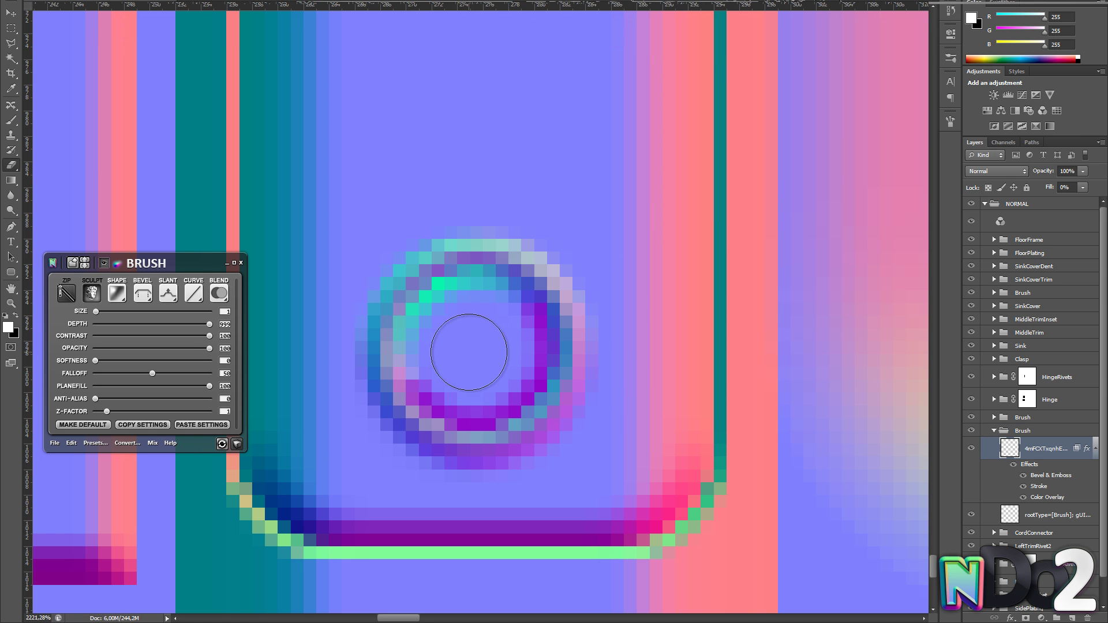
left_click_drag(595, 329, 612, 302)
left_click(496, 317)
key("z")
- Set the inner dot's Z-factor to 1.7, copy it to the upper end of the left trim and leave sculpting
left_click(614, 290, "alt")
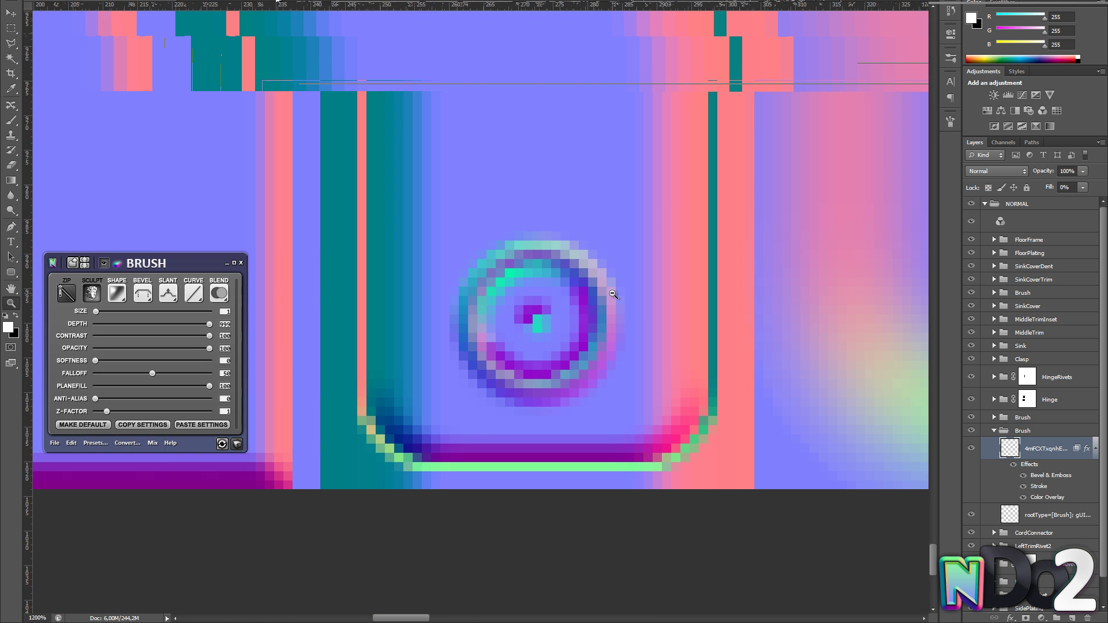
left_click(615, 290, "alt")
left_click(615, 290, "alt")
left_click(615, 289, "alt")
left_click(606, 280, "alt")
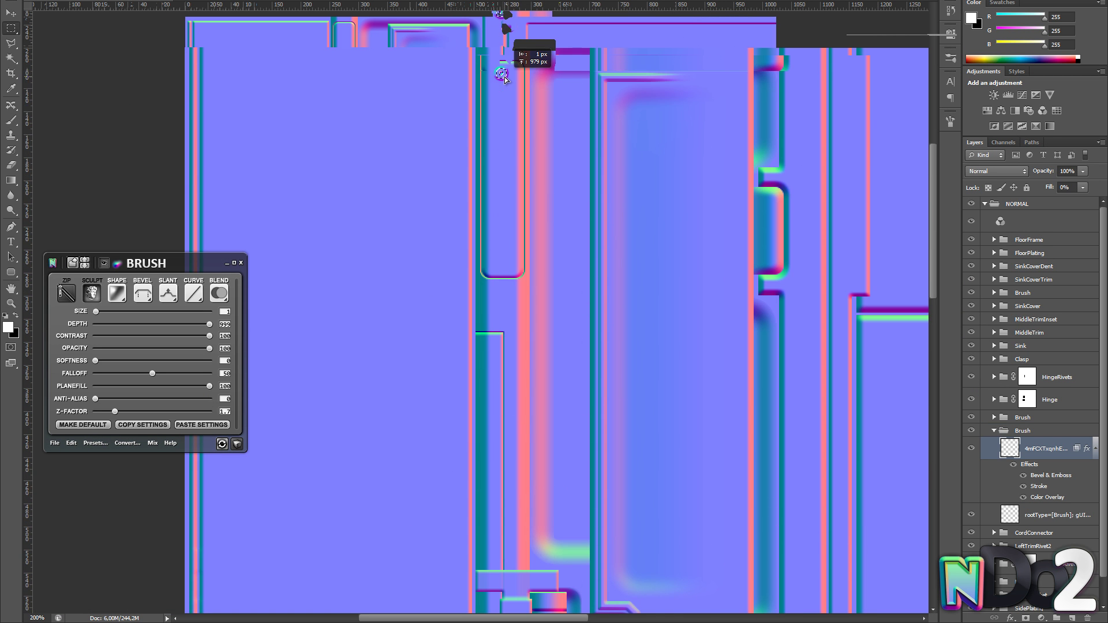
key("z")
left_click(505, 179, "alt")
left_click(66, 292)
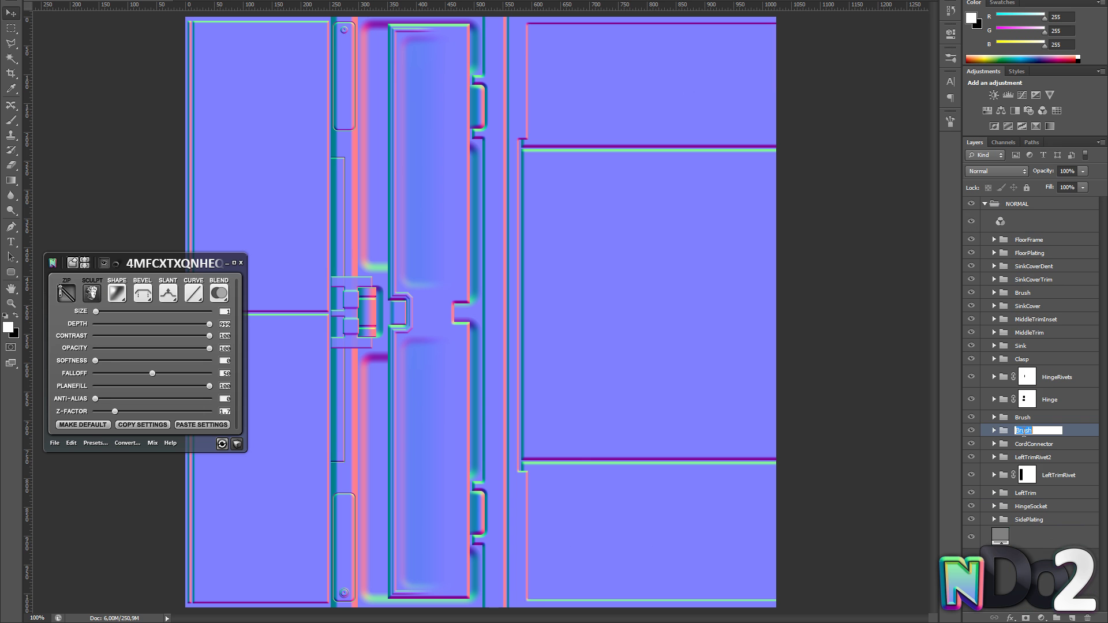
- Name the inner dots' group CordConnectorSocket and copy the CordConnector ring onto the upper socket
key("m")
left_click_drag(373, 557, 331, 607)
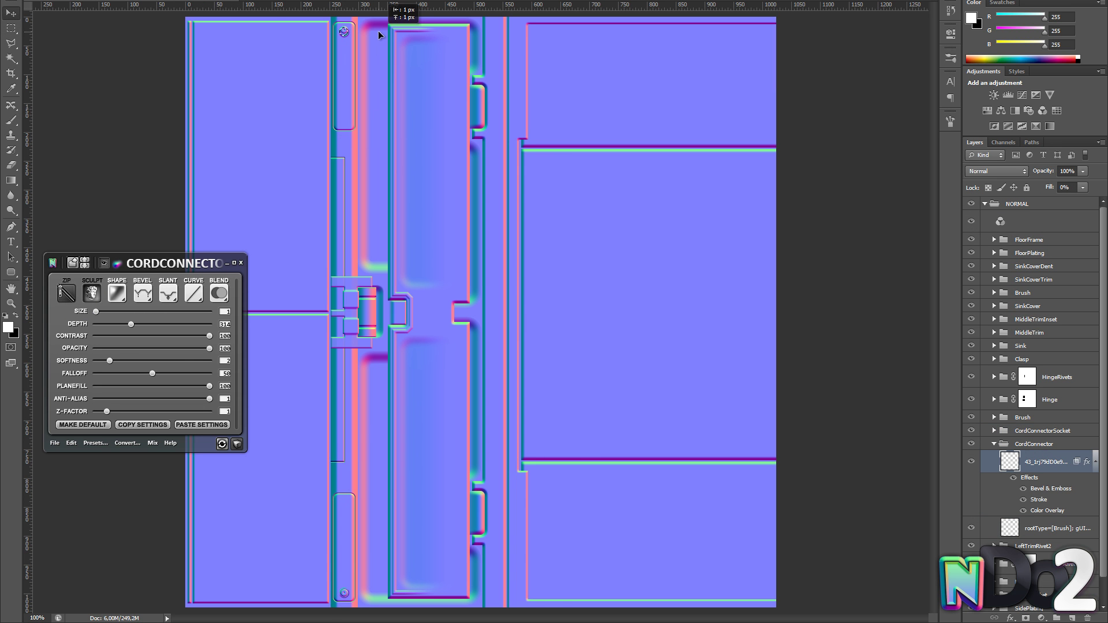
left_click_drag(379, 31, 379, 30)
key("Down")
key("Down")
key("Down")
left_click(97, 302)
- Set the CordConnector's Z-factor to 1.7 and check the connectors in the 3D preview
left_click(237, 443)
mouse_move(758, 301)
left_mouse_down()
mouse_move(657, 245)
mouse_move(626, 254)
mouse_move(631, 285)
left_mouse_up()
left_click(237, 444)
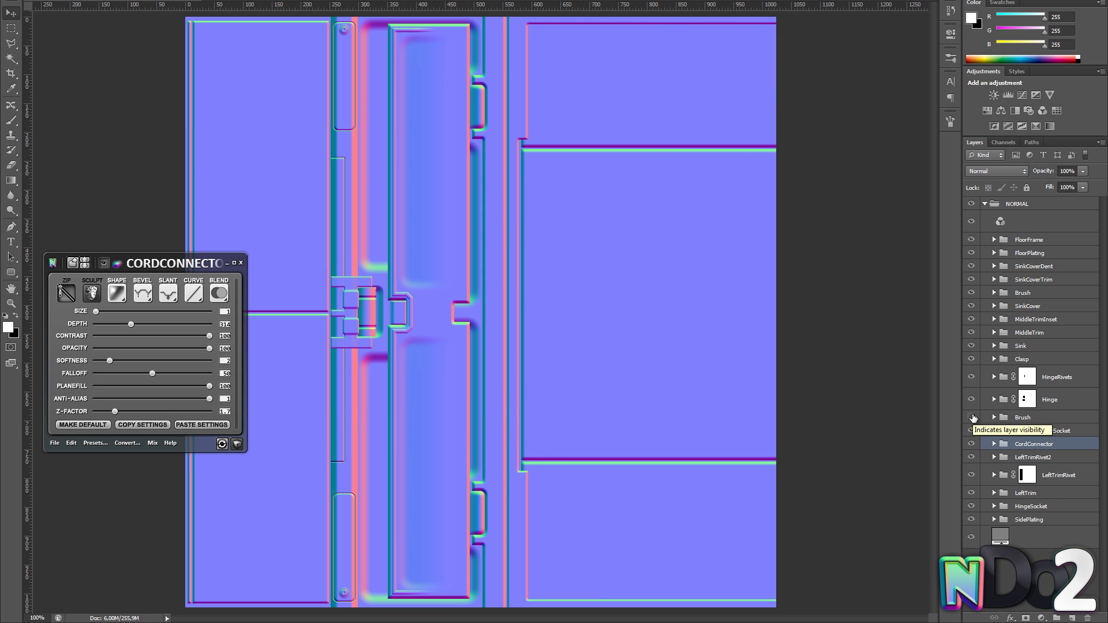
- Rename the Brush group between Hinge and CordConnectorSocket as HingeBorder
double_click(1032, 416)
left_click(433, 324, "alt")
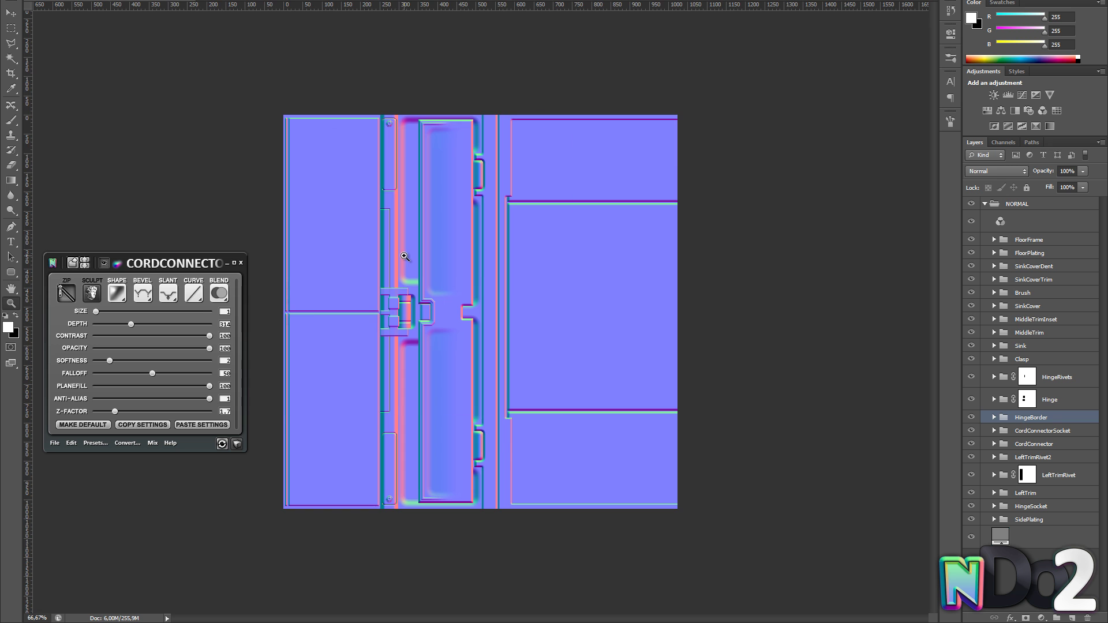
left_click(436, 242)
- Draw a curved pen shape from the upper cord connector to the lower one, with no fill and a white stroke
left_click(344, 30)
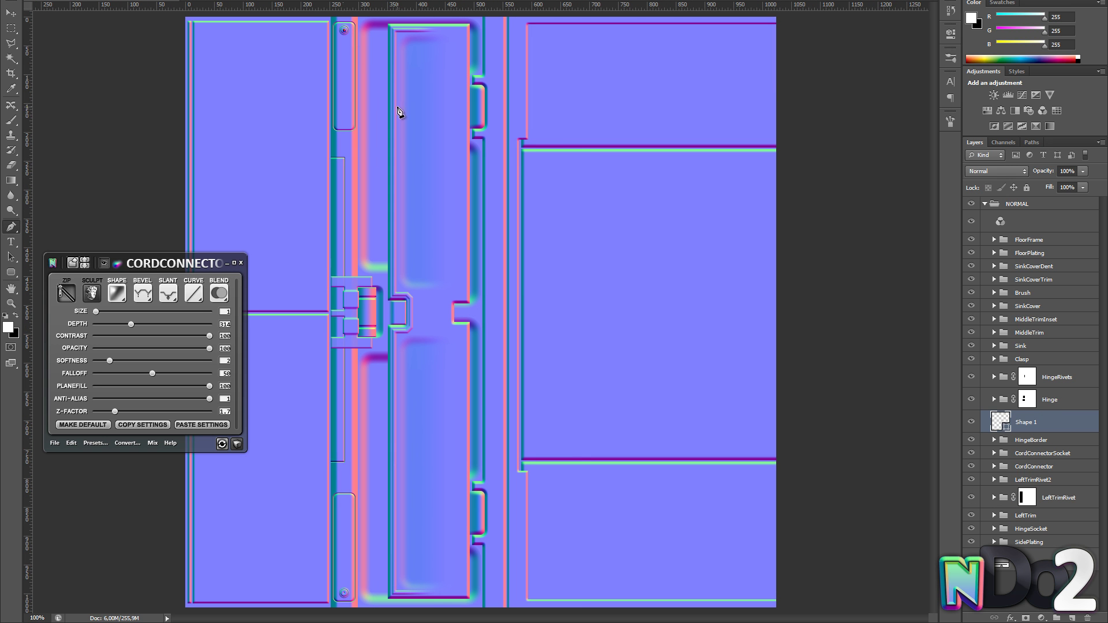
left_click_drag(336, 596, 331, 593)
left_click(85, 0)
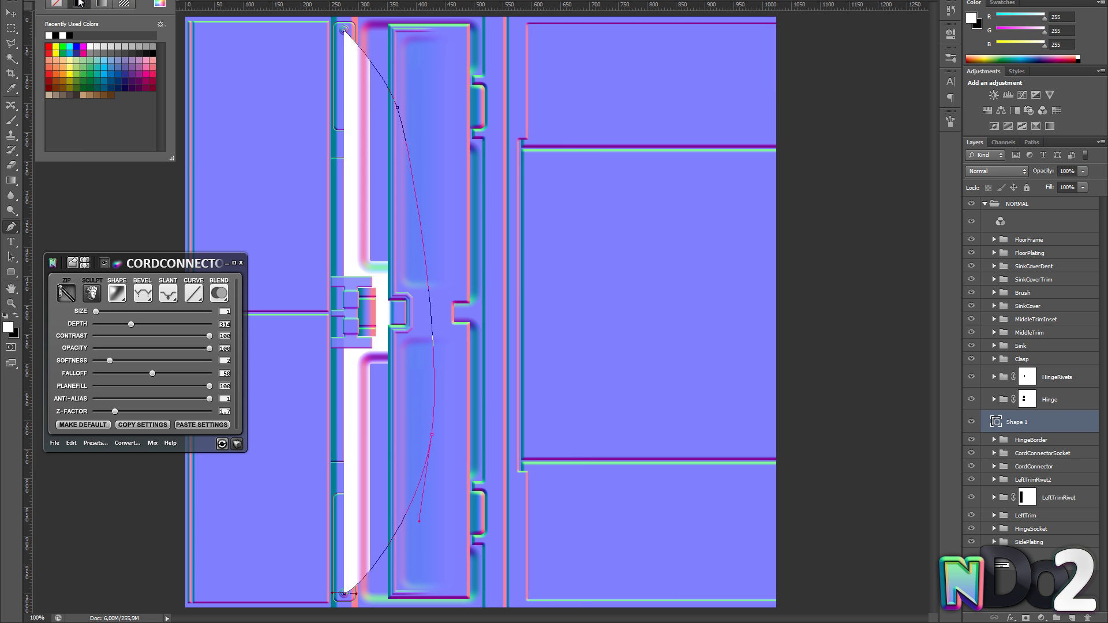
left_click(51, 2)
left_click(127, 0)
left_click(93, 2)
left_click(189, 1)
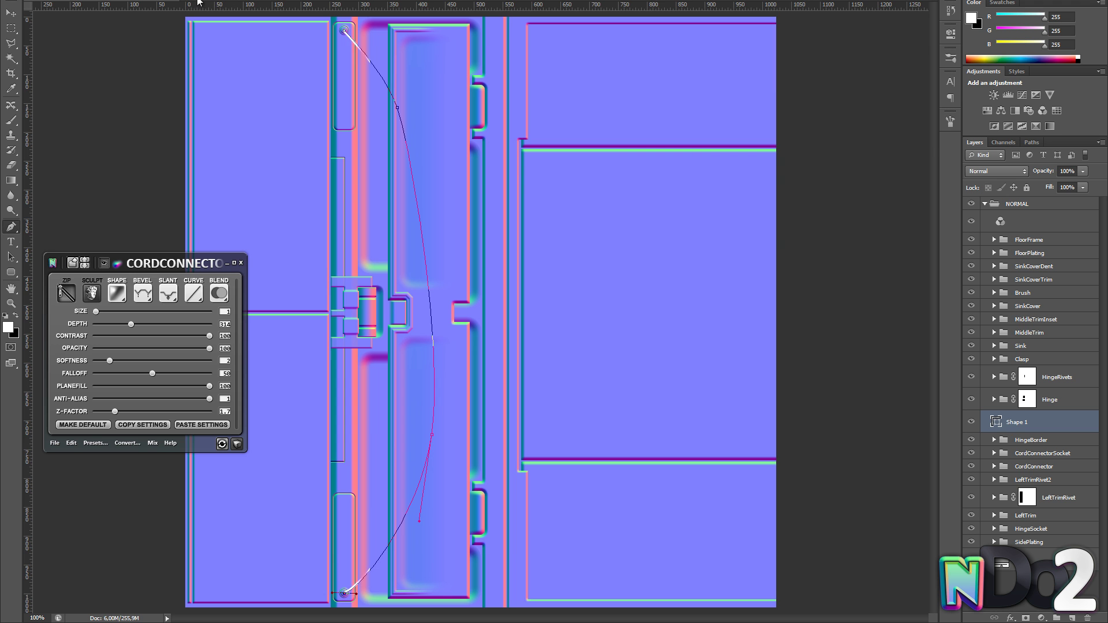
- Convert the anchor point at the cord path's upper end to a corner point
key("z")
left_click(376, 61)
left_click(398, 231)
left_click(404, 248)
left_click(11, 227)
left_click(63, 272)
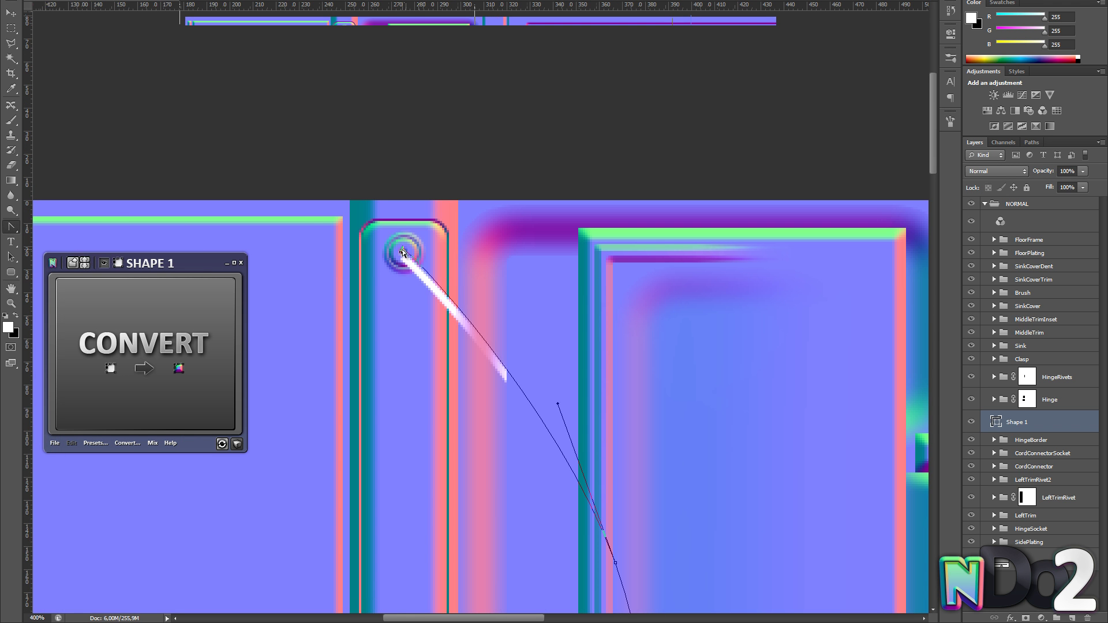
left_click(403, 252)
- Convert the curved cord stroke to a Shape normal group and inspect both of its ends
key("z")
left_click(503, 494, "alt")
left_click(202, 326)
left_click(350, 109)
left_click(349, 110, "alt")
left_click(380, 516)
- Change the cord's bevel type and set its softness to 3
left_click(144, 295)
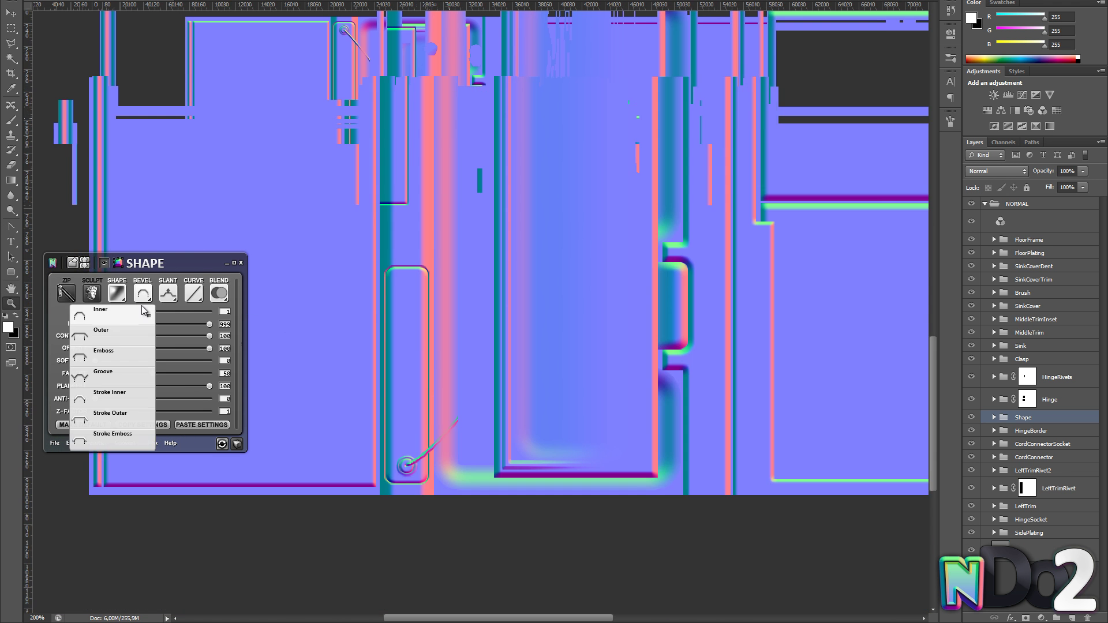
left_click(143, 312)
left_click_drag(95, 361, 131, 360)
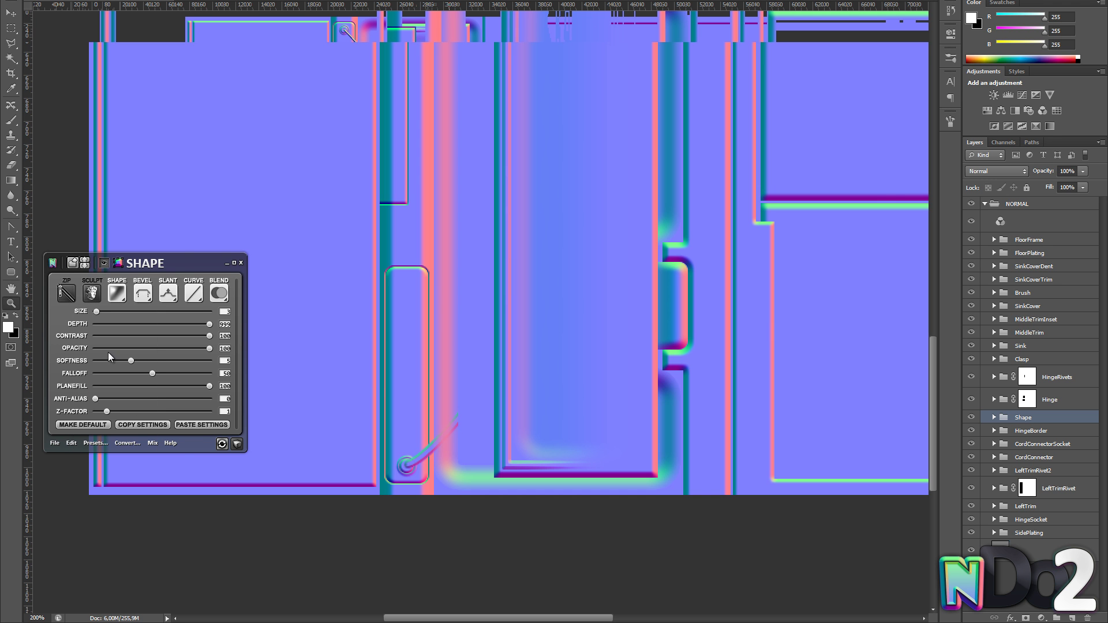
key("ctrl+minus")
- Move the cord's Shape group directly above the Sink group and check it in the 3D preview
left_click_drag(1033, 417, 1046, 345)
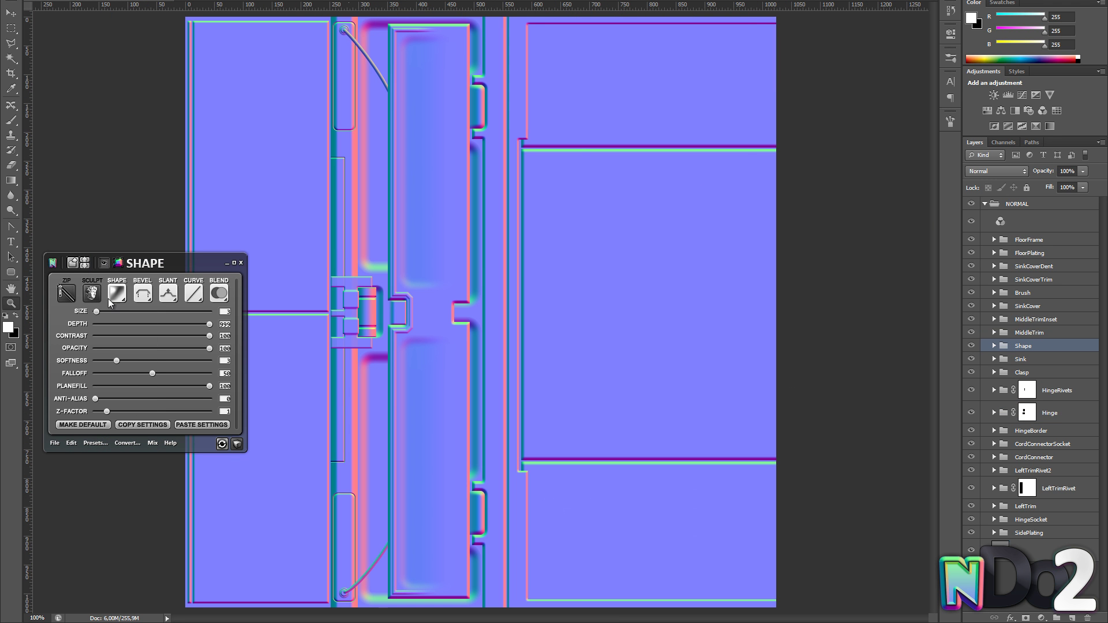
left_click(237, 444)
left_click_drag(688, 356, 696, 300)
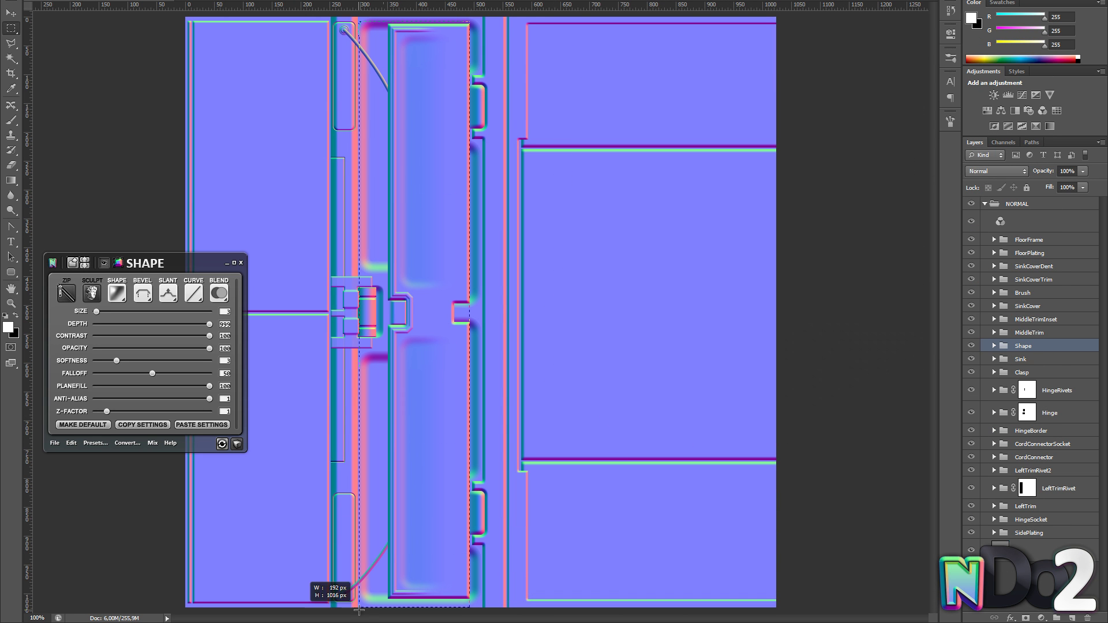
- Select a 192 by 1016 px area over the sink, smooth its corners and mask that area out of the cord's Shape group
left_click_drag(359, 610, 359, 610)
left_click(155, 1)
mouse_move(186, 90)
left_click(124, 135)
left_click(612, 181)
left_click(1026, 619)
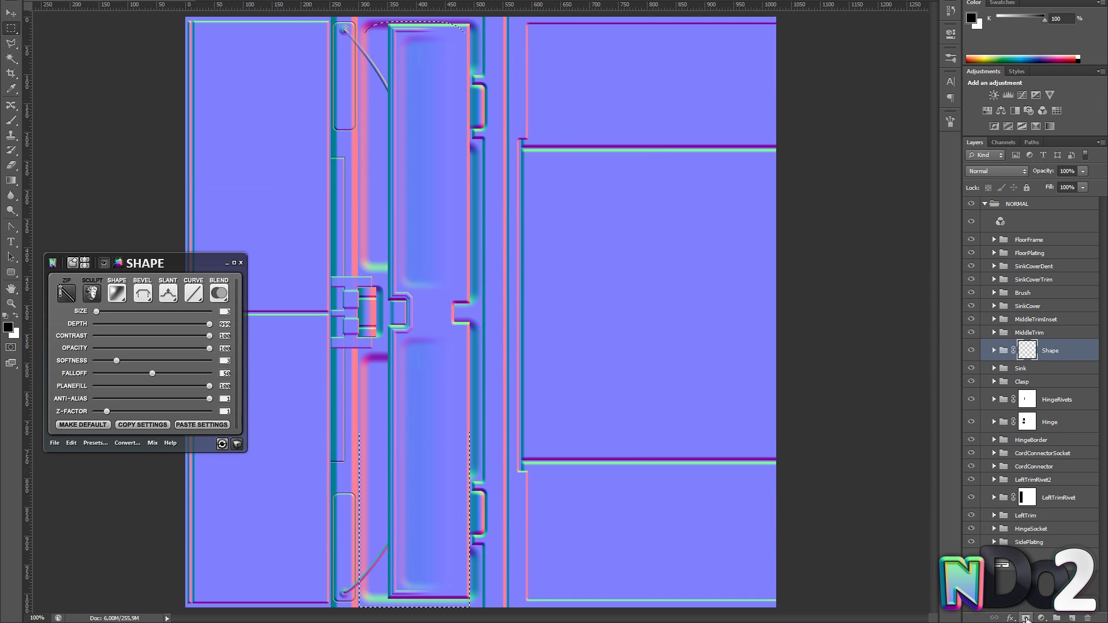
key("ctrl+minus")
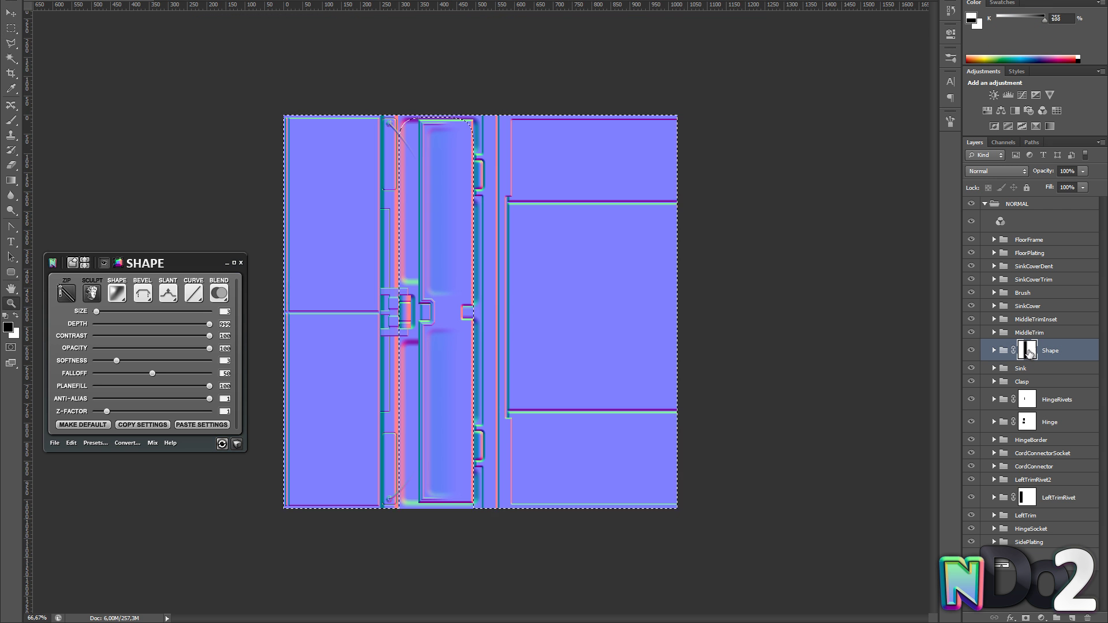
- Load the cord's Shape mask as a selection and check the masked cord in the 3D preview
left_click(1027, 350, "ctrl")
left_click_drag(441, 228, 426, 230)
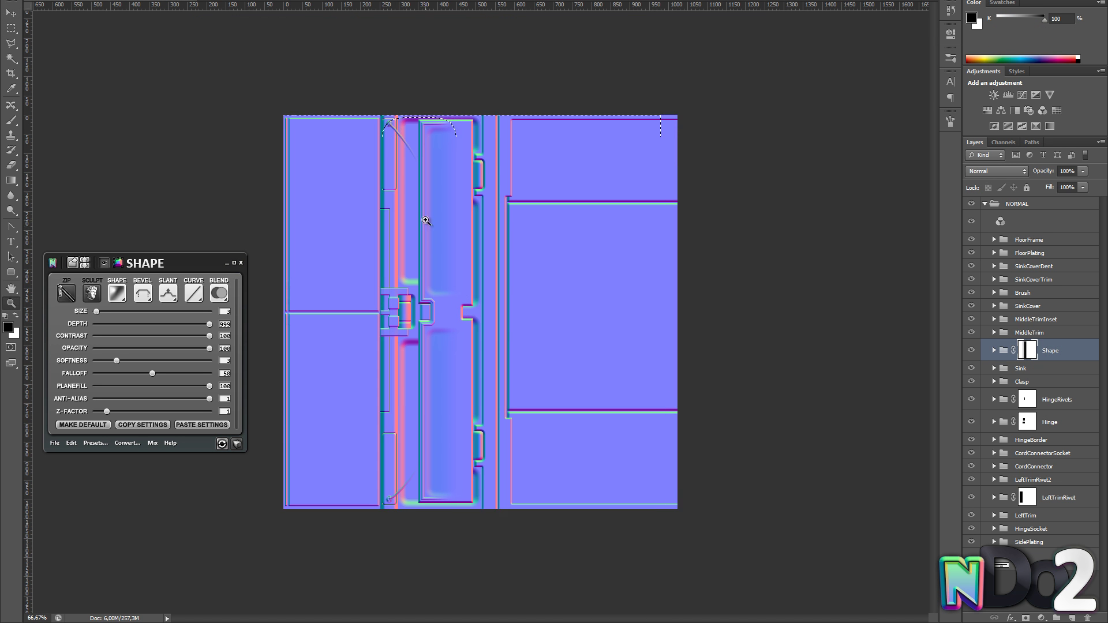
key("ctrl+plus")
key("b")
left_click(238, 444)
left_click_drag(686, 259, 640, 289)
left_click(238, 443)
- Adjust the cord's Shape mask with Levels, setting the black input level to 75
key("ctrl+l")
left_click_drag(287, 457, 330, 460)
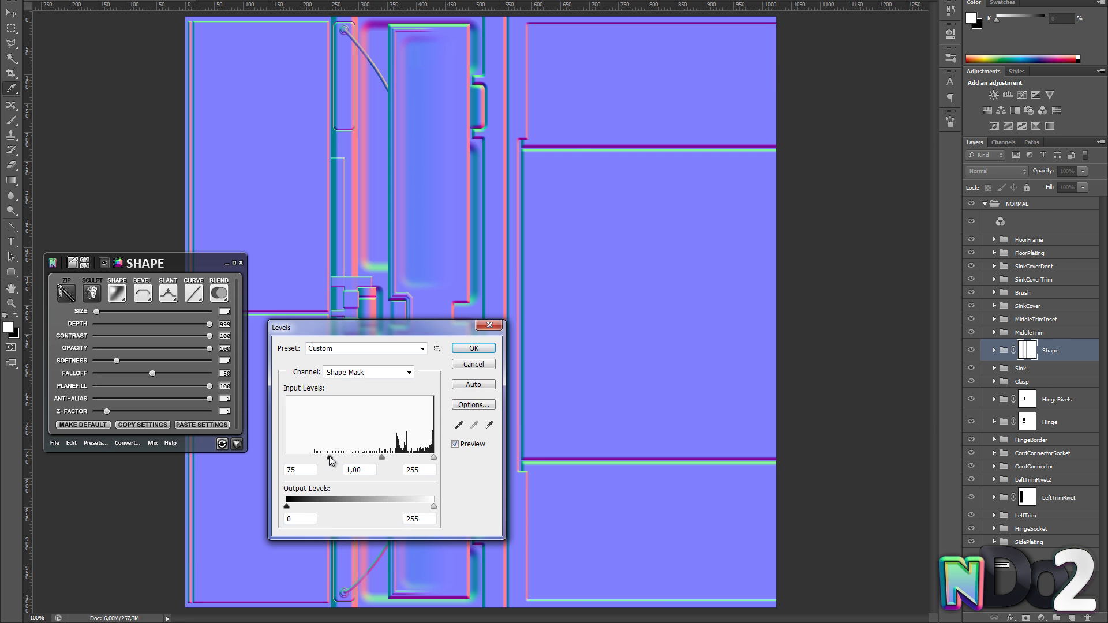
left_click(473, 348)
key("ctrl+minus")
key("ctrl+plus")
- Inspect the cord's lower end and undo the mask changes on its Shape group
key("z")
left_click(362, 530)
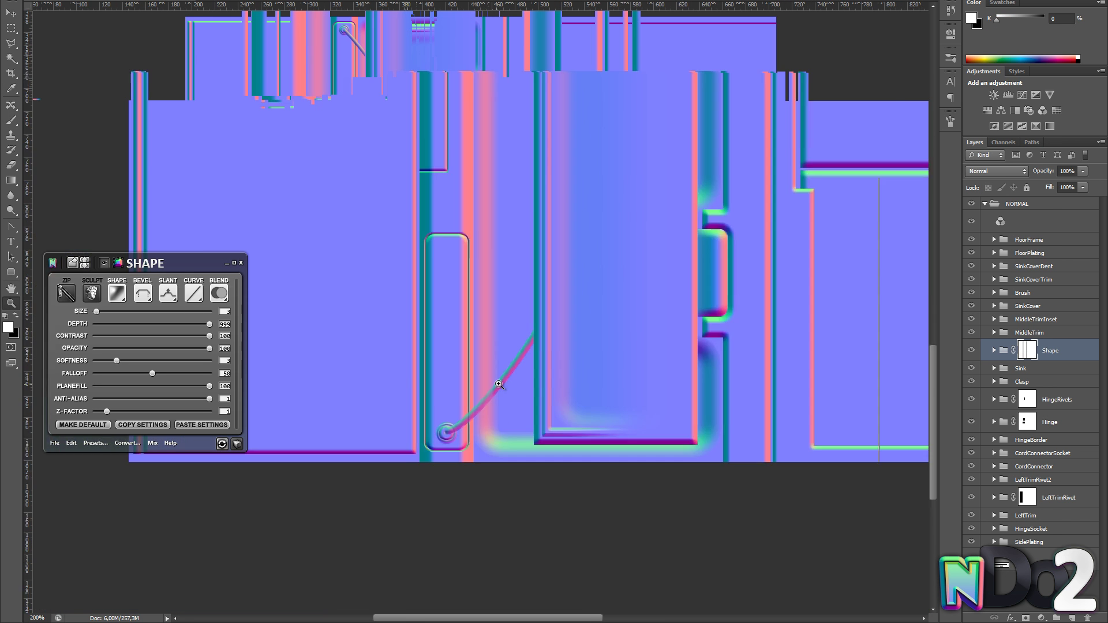
left_click(488, 370)
key("ctrl+alt+z")
- Draw a second wavy cord path with the Pen tool down the sink gap, passing beside the hinge
key("ctrl+minus")
key("ctrl+minus")
left_click(10, 226)
left_click(44, 226)
left_click(442, 47)
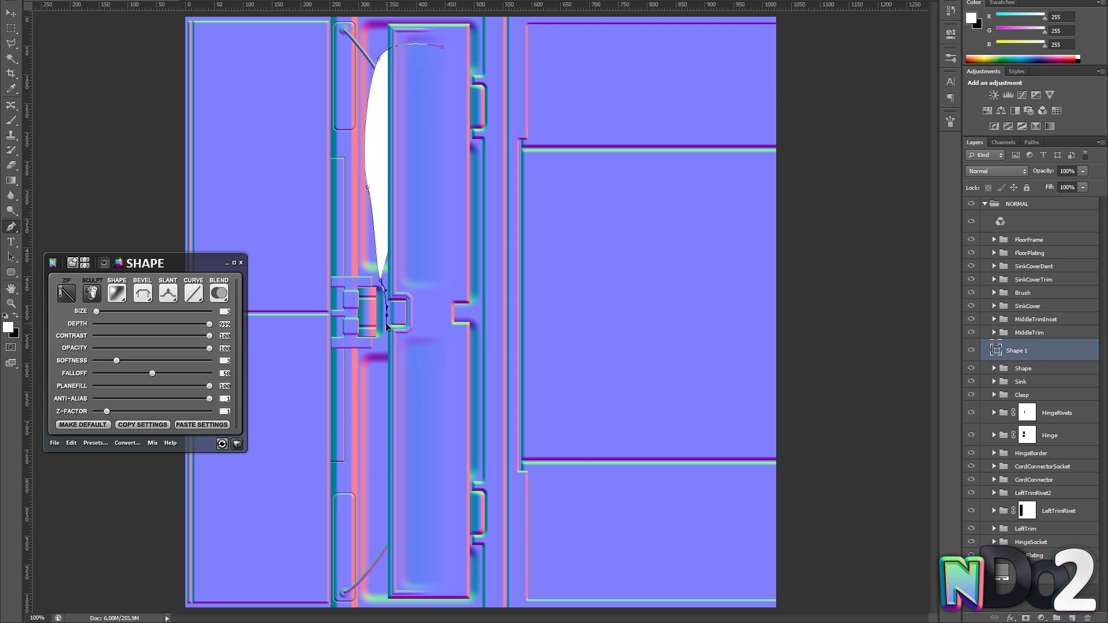
- Remove the new path's fill, give it a white stroke and adjust the stroke width to cord thickness
left_click(100, 0)
left_click(48, 3)
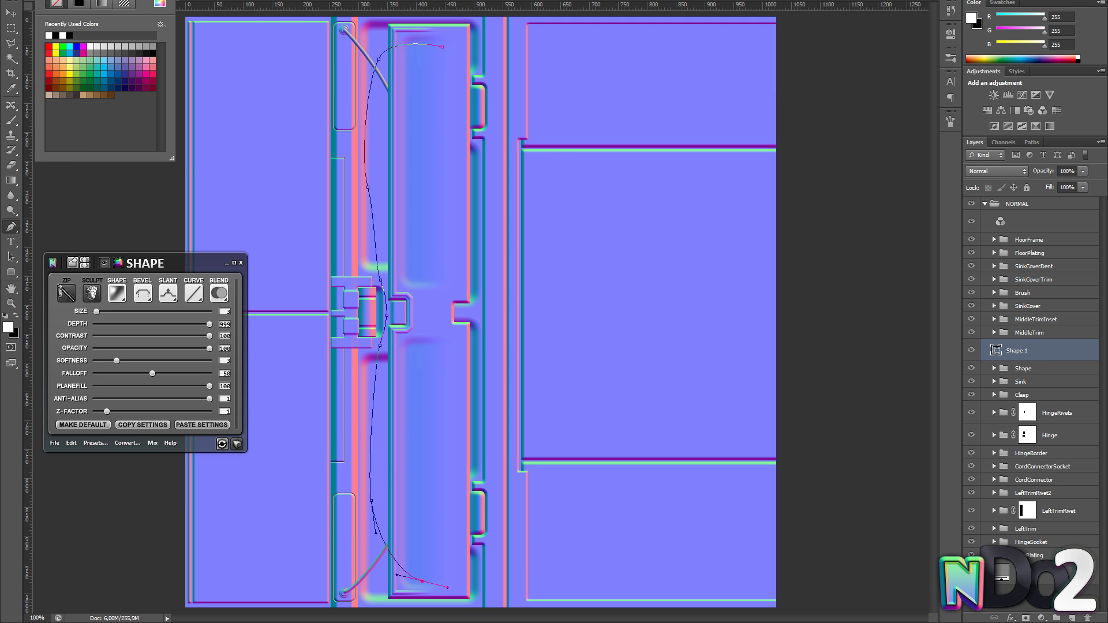
left_click(141, 0)
left_click(101, 3)
left_click(188, 0)
left_click_drag(193, 2, 198, 3)
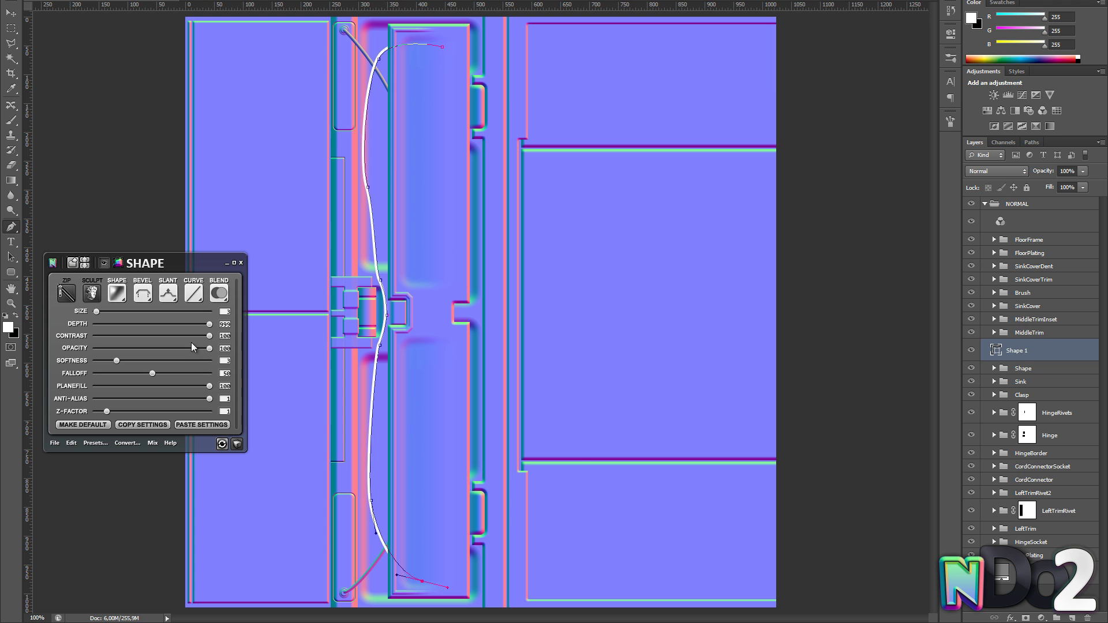
- Convert the second cord to a Shape normal group and set its anti-alias to 1 and softness to 2
left_click(173, 345)
key("z")
left_click(353, 379)
left_click(353, 380)
left_click_drag(95, 399, 228, 397)
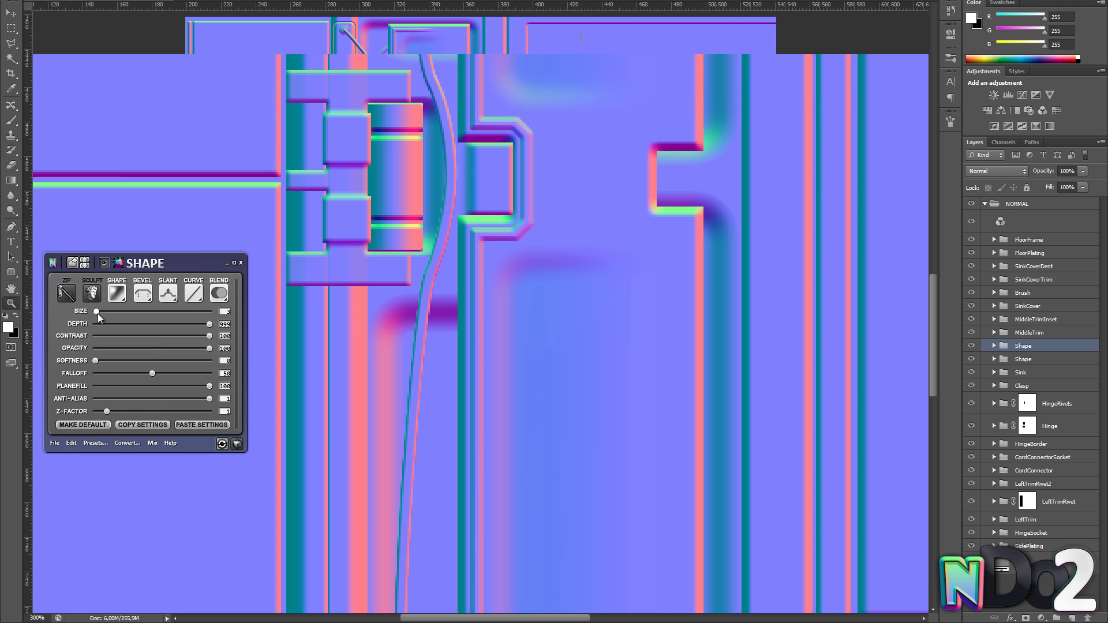
key("ctrl+1")
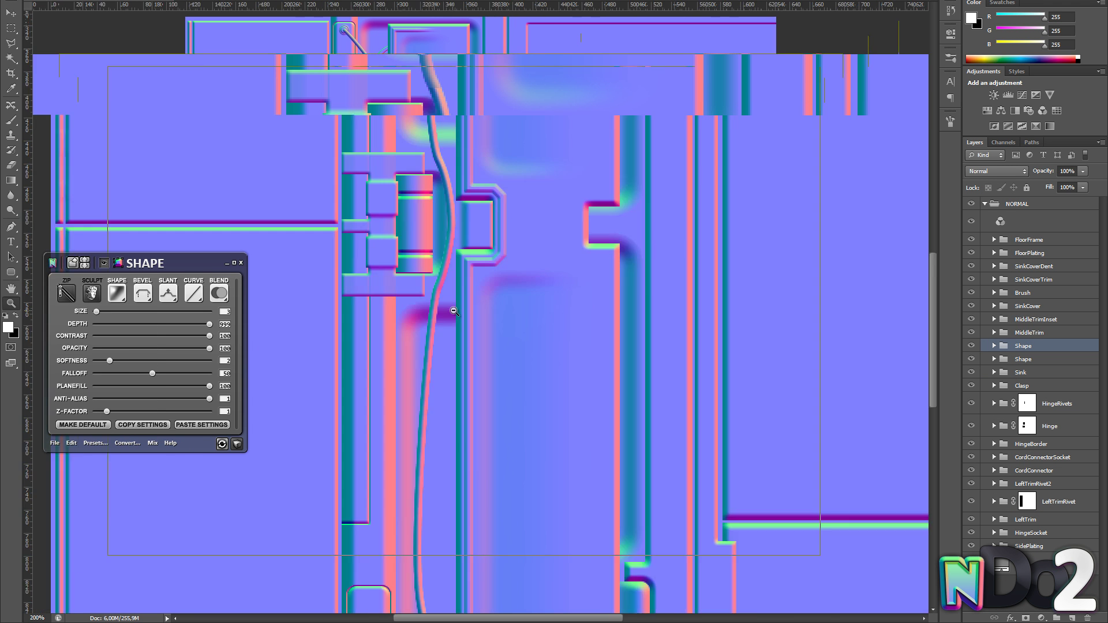
- Check both cords in the 3D preview and name their groups Cord1 and Cord2
left_click(1023, 359)
left_click(237, 444)
left_click_drag(738, 236, 663, 260)
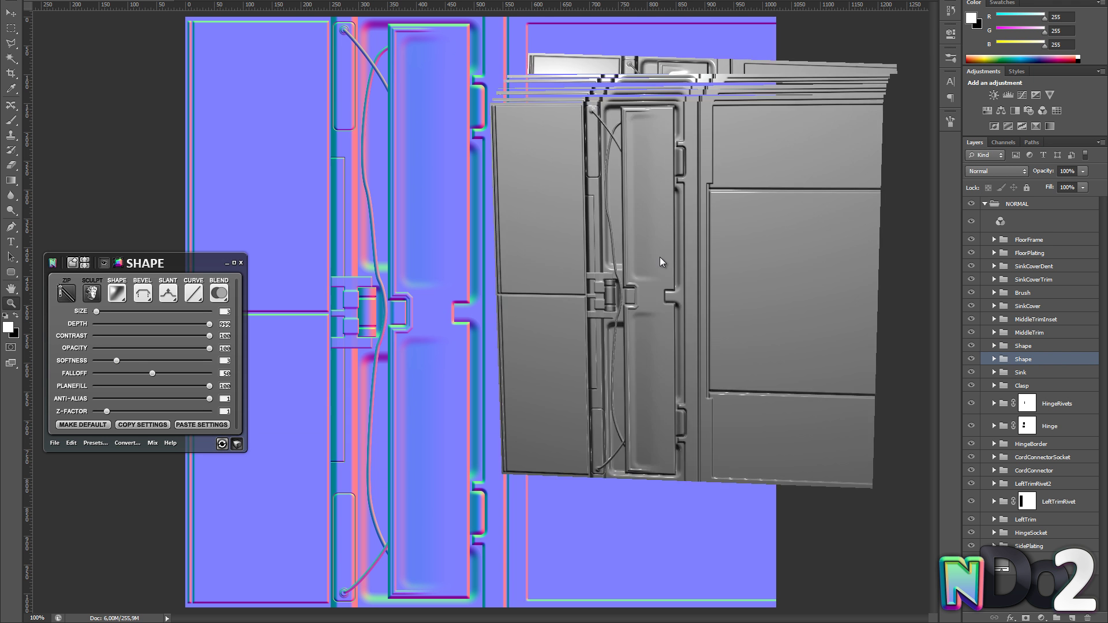
key("Escape")
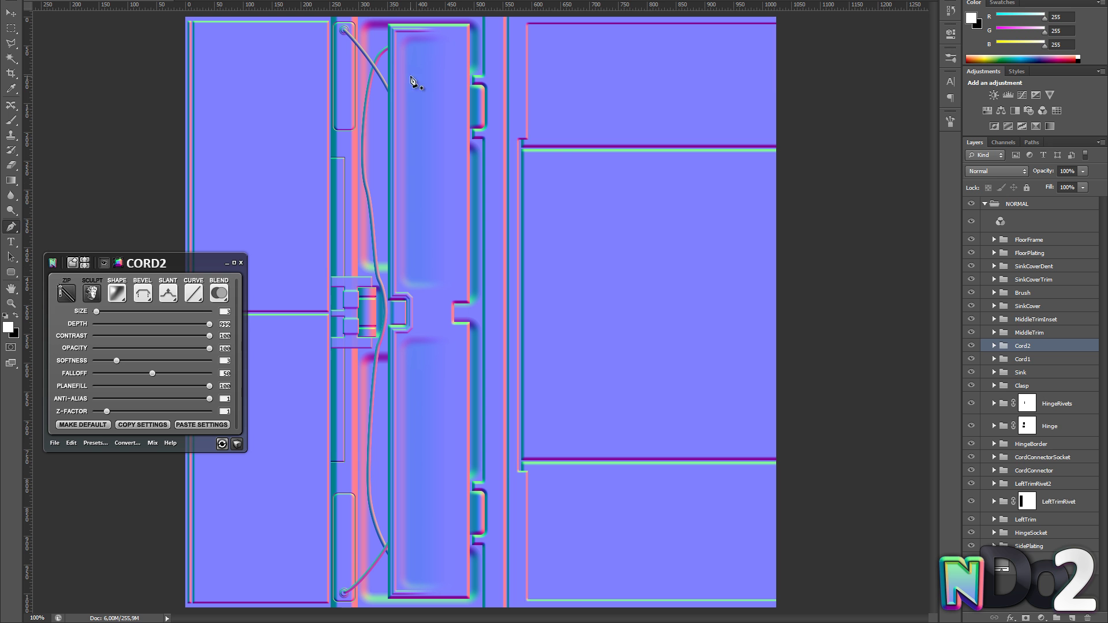
- Draw a third curved cord path with a white stroke, swinging from the sink gap under the cover and back out
left_click(460, 64)
left_click_drag(381, 235, 381, 233)
left_click_drag(431, 367, 413, 417)
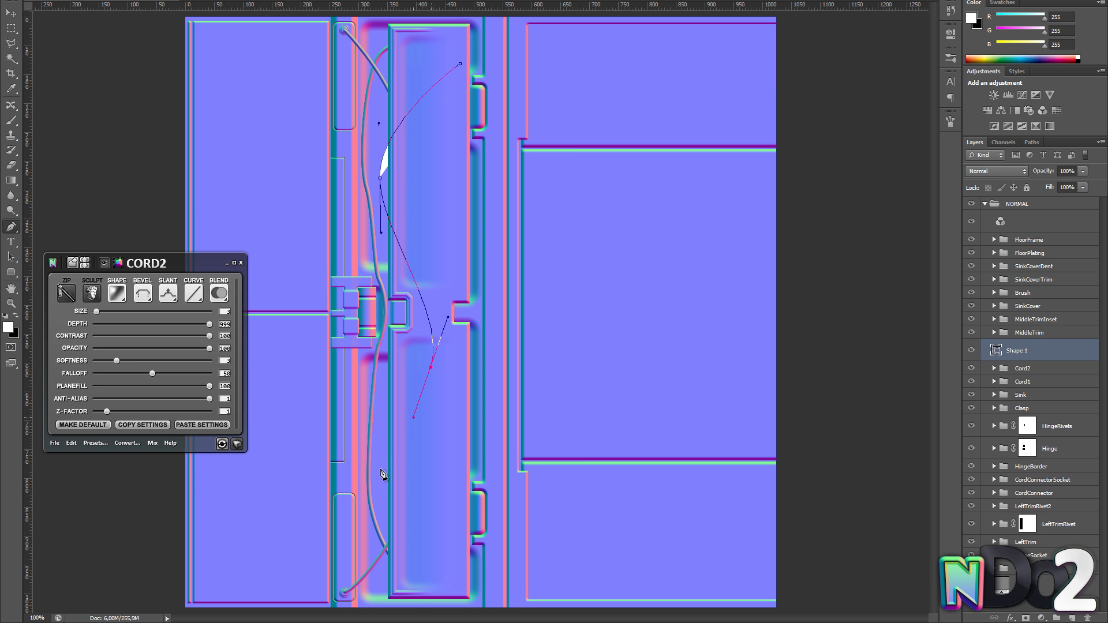
left_click(410, 591)
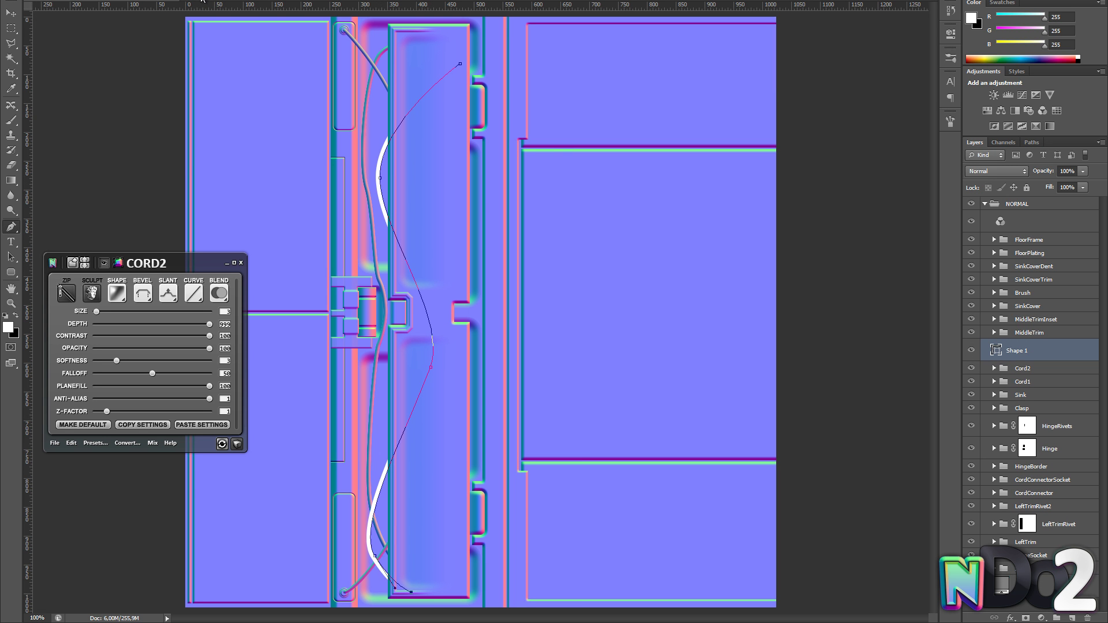
- Convert the third cord to a normal group with softness 3 and name the group Cord3
left_click(96, 362)
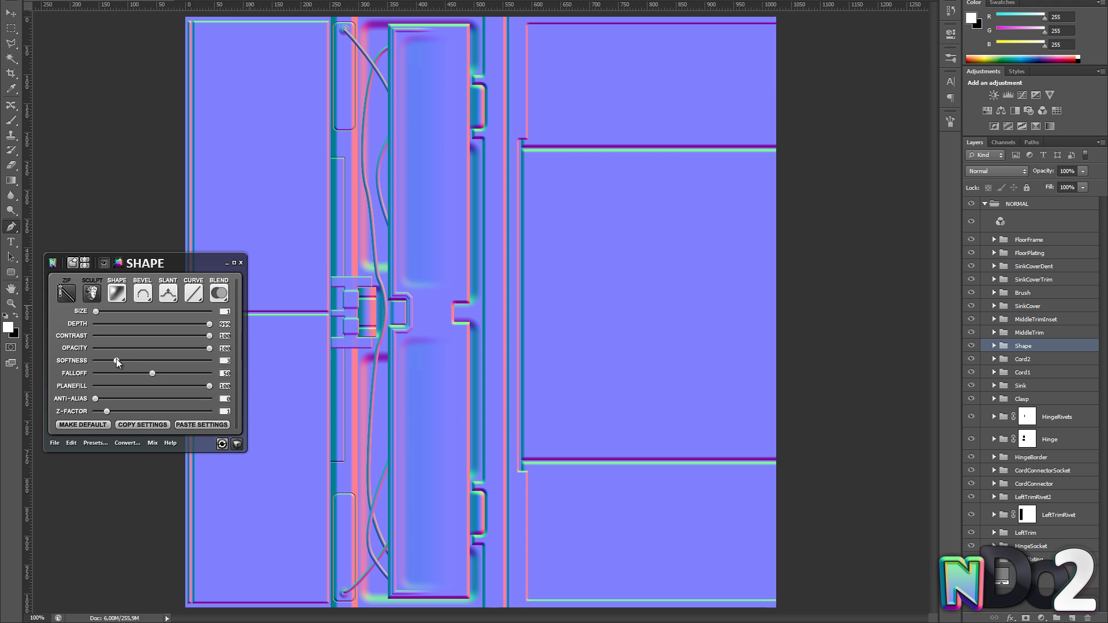
left_click(238, 445)
left_click(237, 444)
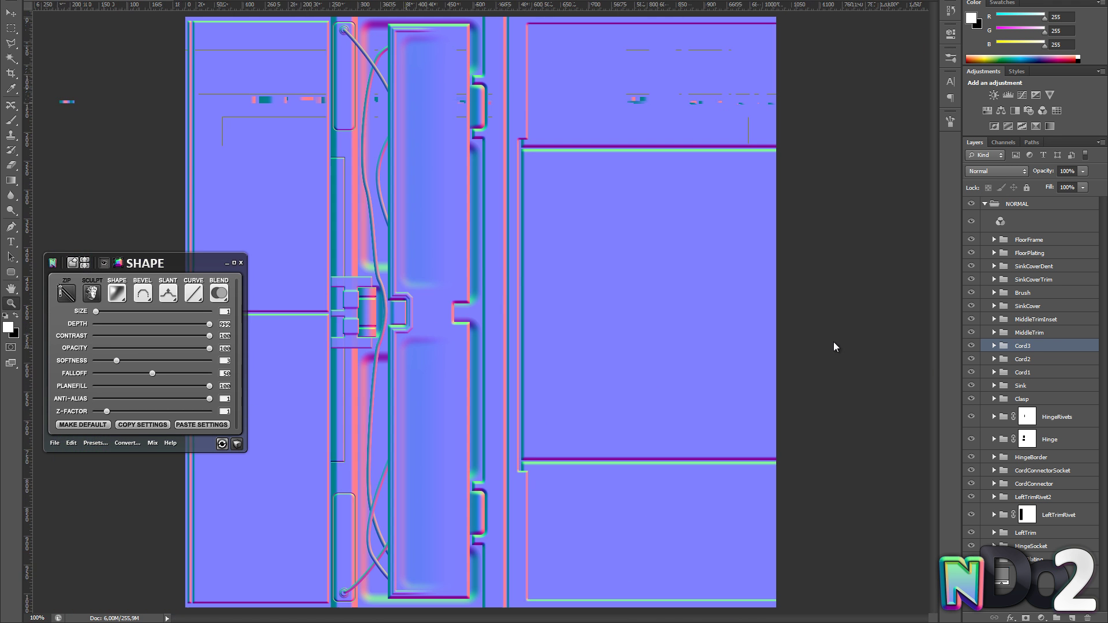
- Fill a narrow vertical strip along the sink with white on a new layer above Sink named SinkTubes
key("m")
key("Left")
key("Left")
key("Left")
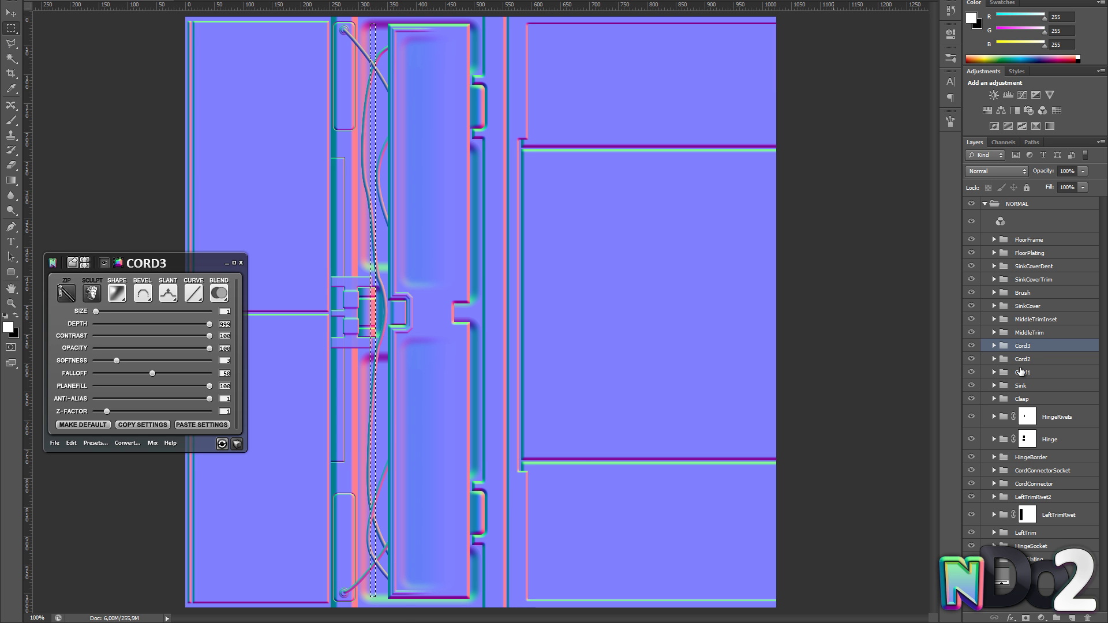
left_click(1025, 386)
key("ctrl+alt+shift+n")
double_click(1027, 391)
- Duplicate the SinkTubes strip, place the copy beside the original and merge both layers
key("ctrl+j")
key("v")
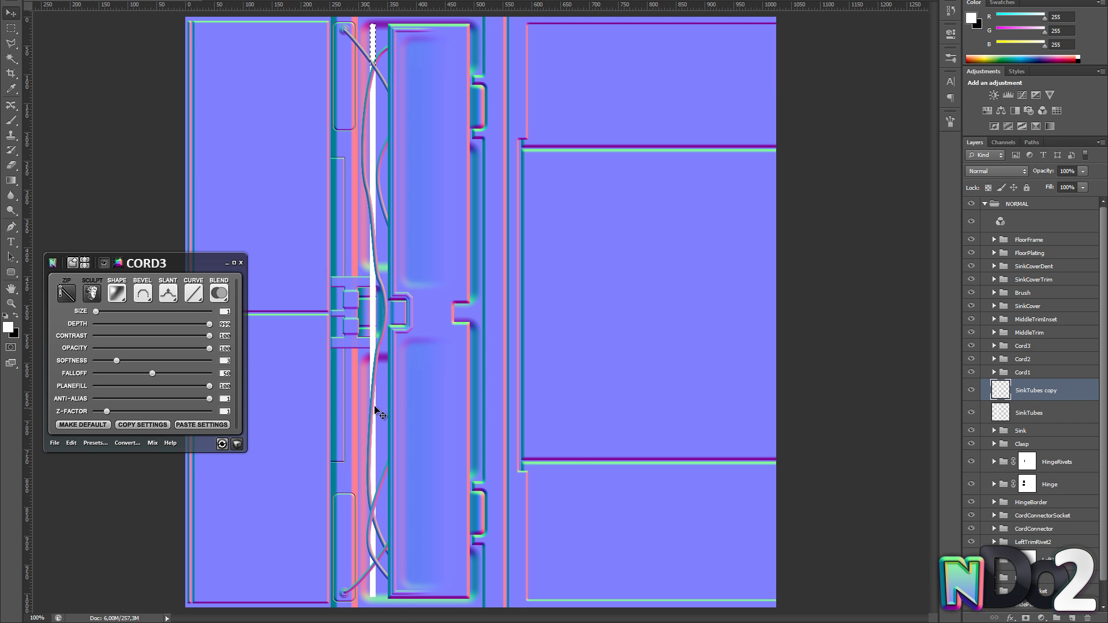
key("Left")
key("Left")
key("Left")
key("Left")
key("Left")
key("Left")
key("Left")
left_click(1046, 416, "shift")
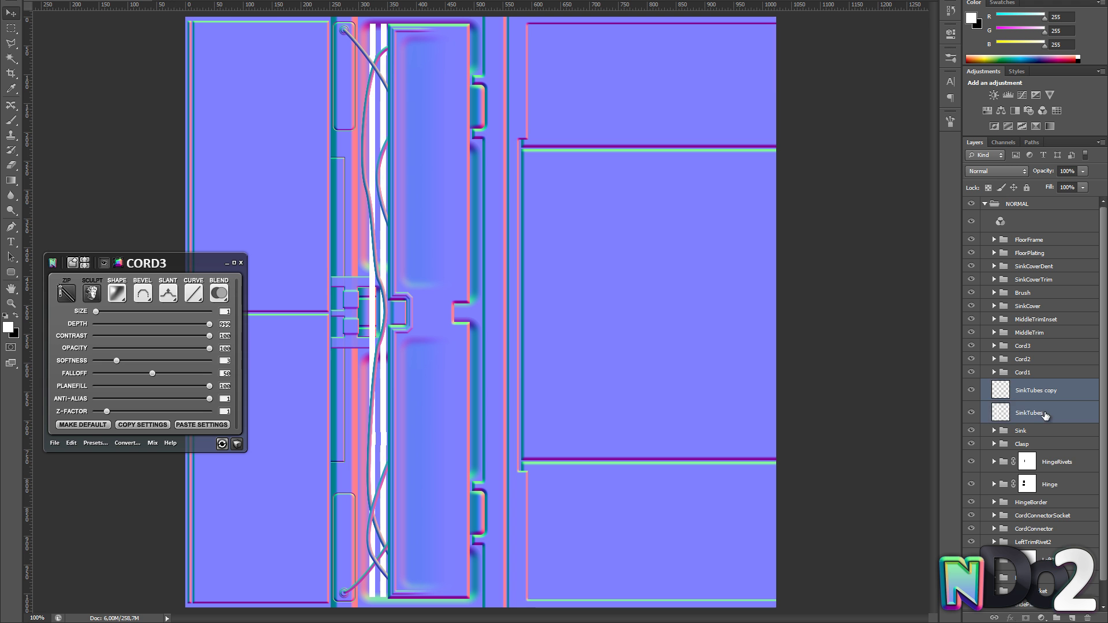
key("ctrl+e")
- Convert the tubes to a Brush normal group, set size and softness to 4 and check them in the 3D preview
left_click(148, 321)
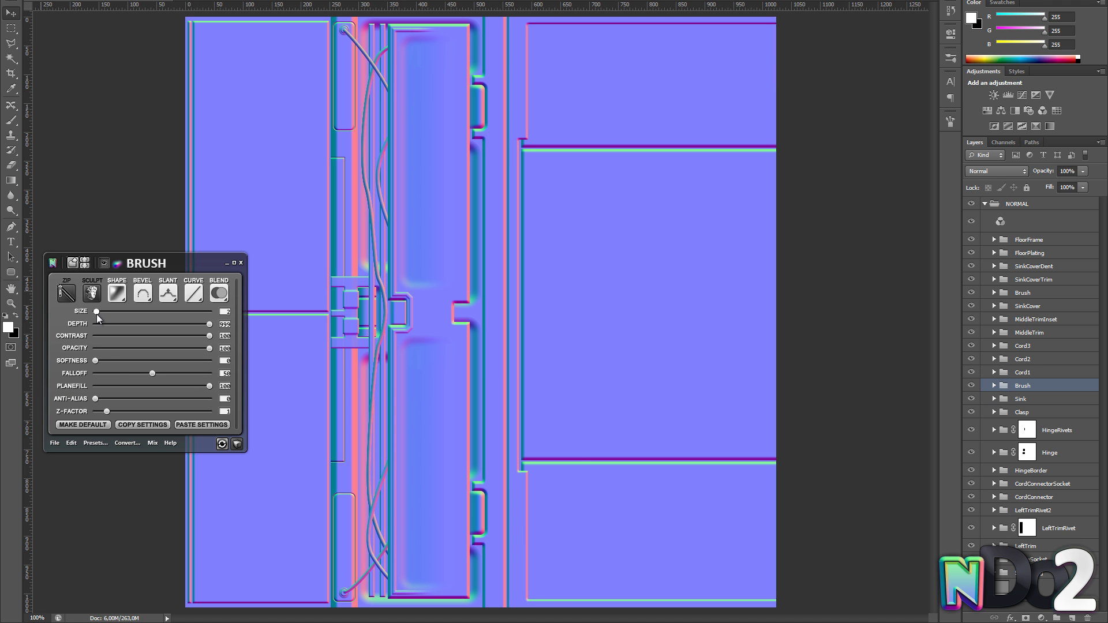
left_click_drag(119, 362, 124, 362)
left_click(238, 445)
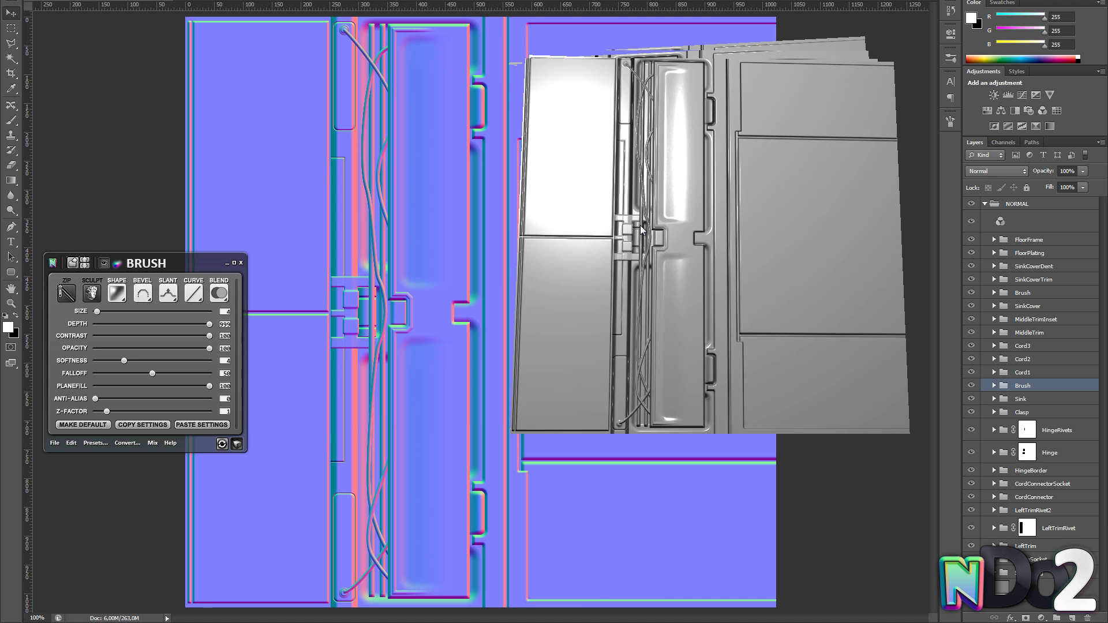
key("Escape")
- Add a mask to the tubes' Brush group and hide the tubes in a rectangle around the hinge
left_click(1026, 618)
key("z")
left_click(348, 309)
key("m")
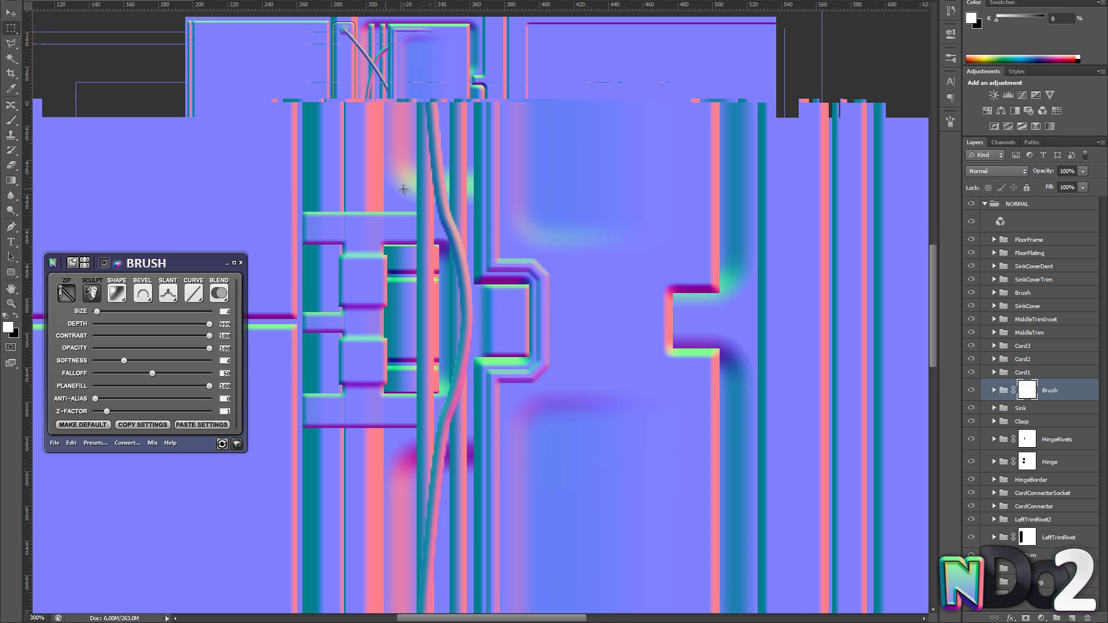
left_click_drag(400, 188, 562, 449)
key("Delete")
key("ctrl+d")
- Mask out the tubes' protruding ends at the sink's edges and check the result in the 3D preview
key("z")
key("m")
left_click_drag(450, 543, 417, 565)
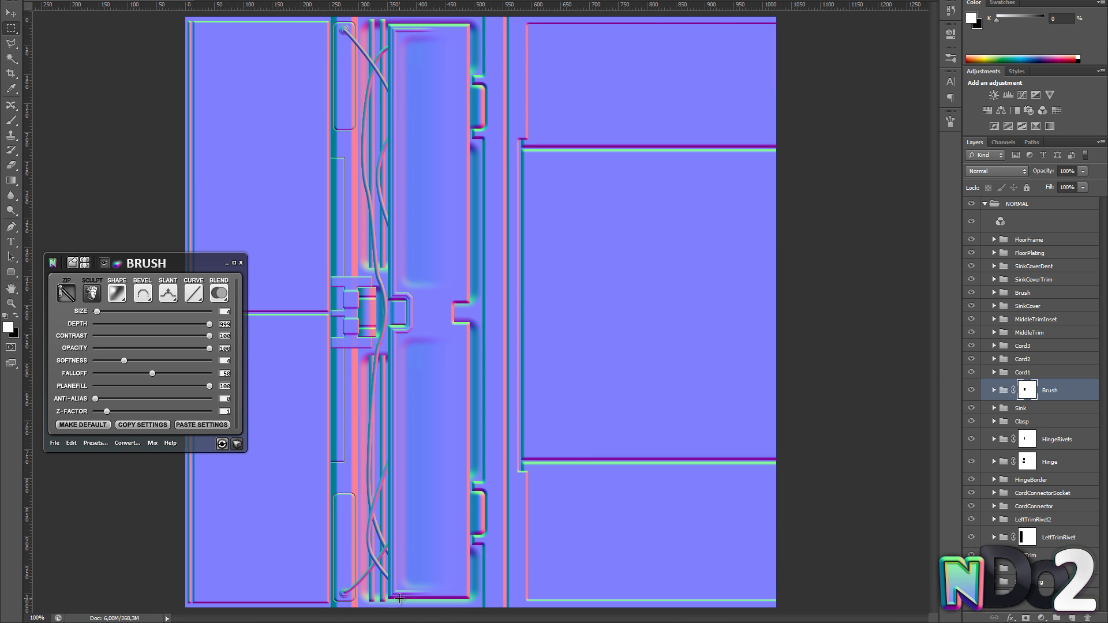
key("Delete")
key("ctrl+d")
key("z")
left_click(443, 340, "alt")
left_click(238, 444)
left_click_drag(663, 293, 600, 311)
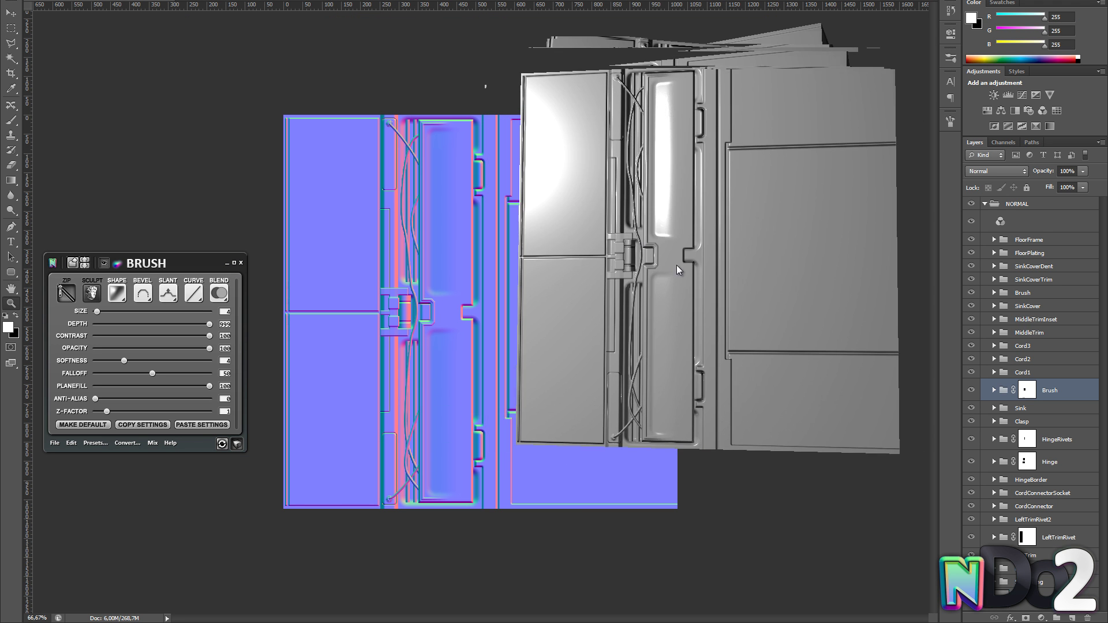
left_click(237, 444)
- Fill a small slanted clamp shape with white across Cord1 at the hinge's upper end on a new layer above Cord1
left_click(400, 291)
left_click(400, 289)
left_click(400, 288)
left_click(400, 288)
left_click(1001, 359)
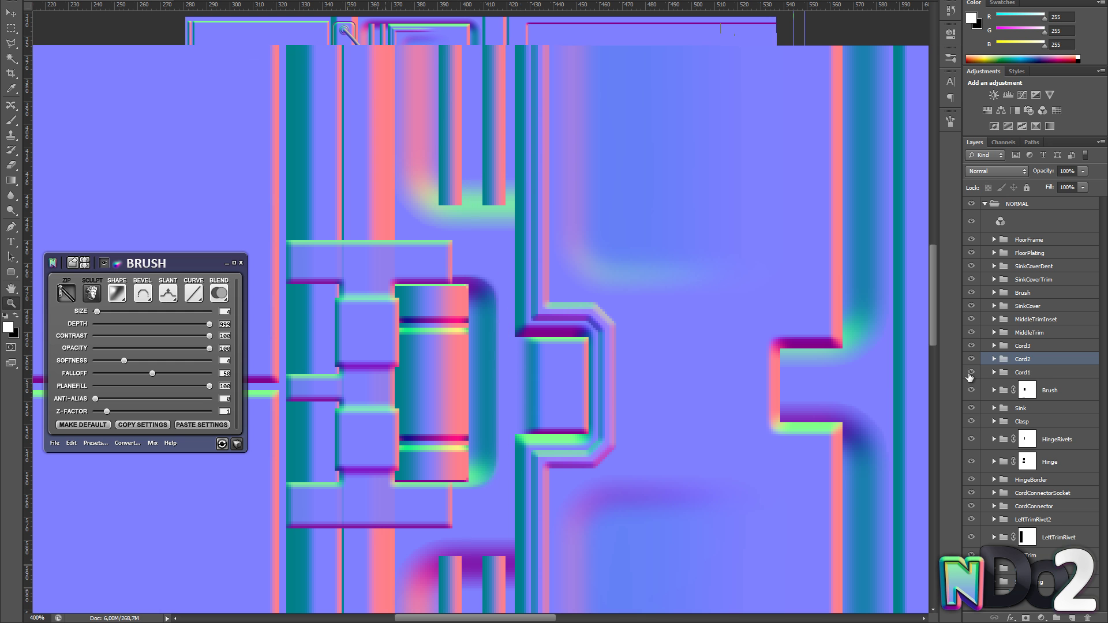
key("ctrl+shift+alt+n")
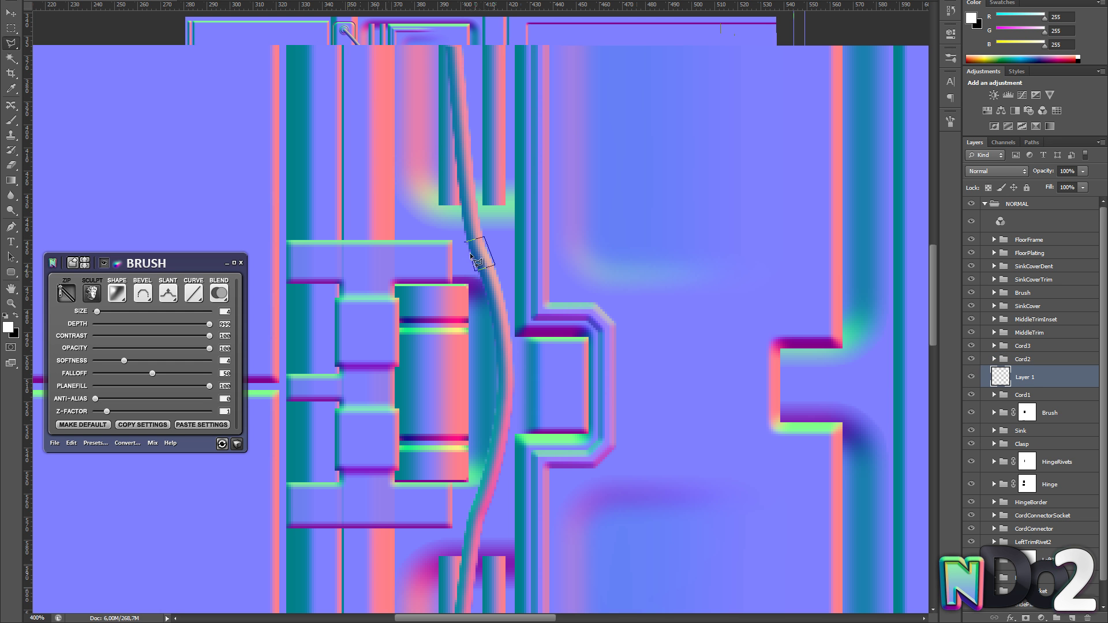
key("alt+BackSpace")
key("ctrl+d")
- Fill a second slanted clamp shape with white across Cord1 at the hinge's lower end
left_click_drag(478, 502, 503, 376)
left_click(499, 373)
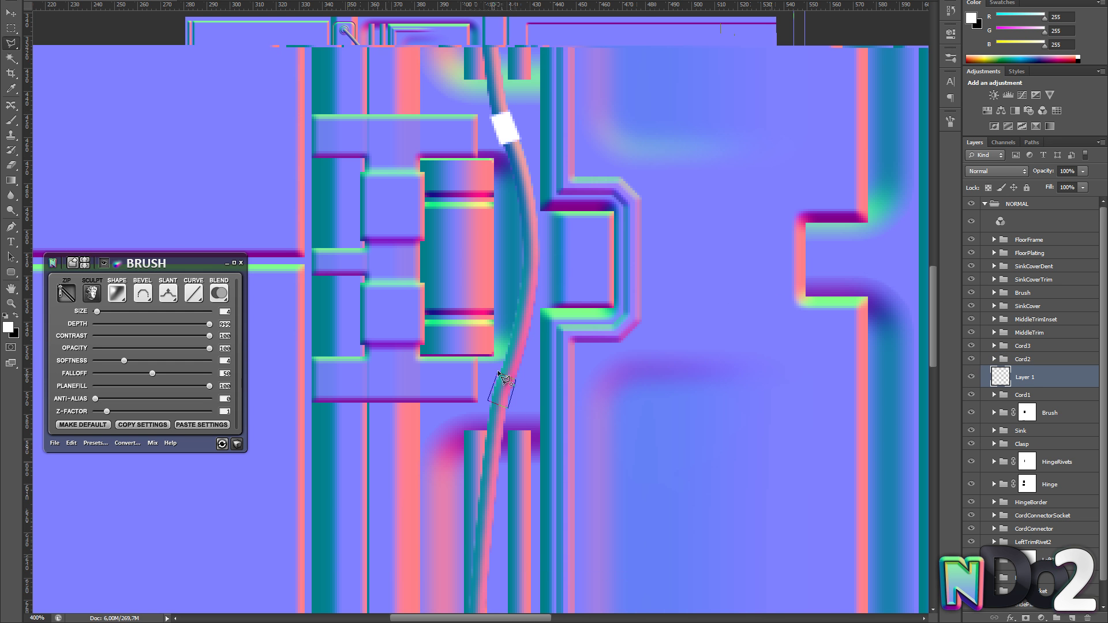
key("alt+BackSpace")
key("ctrl+d")
- Convert the clamp layer to a Brush normal group blended with Hard Light
left_click(580, 299, "alt")
left_click(580, 298, "alt")
left_click(237, 444)
left_click(237, 445)
left_click(551, 276)
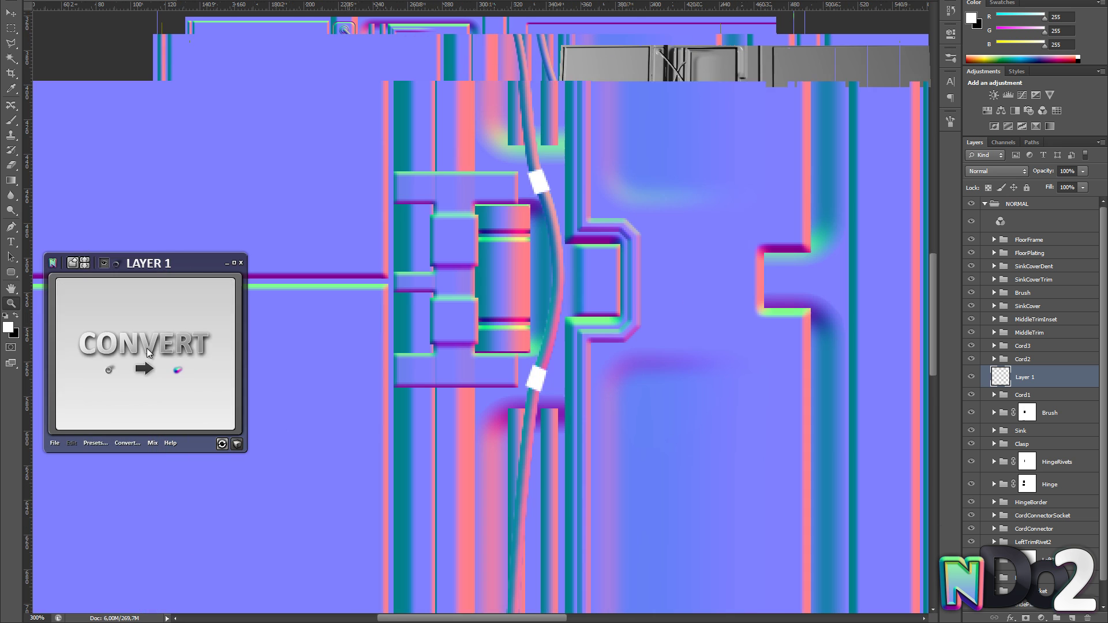
left_click(149, 353)
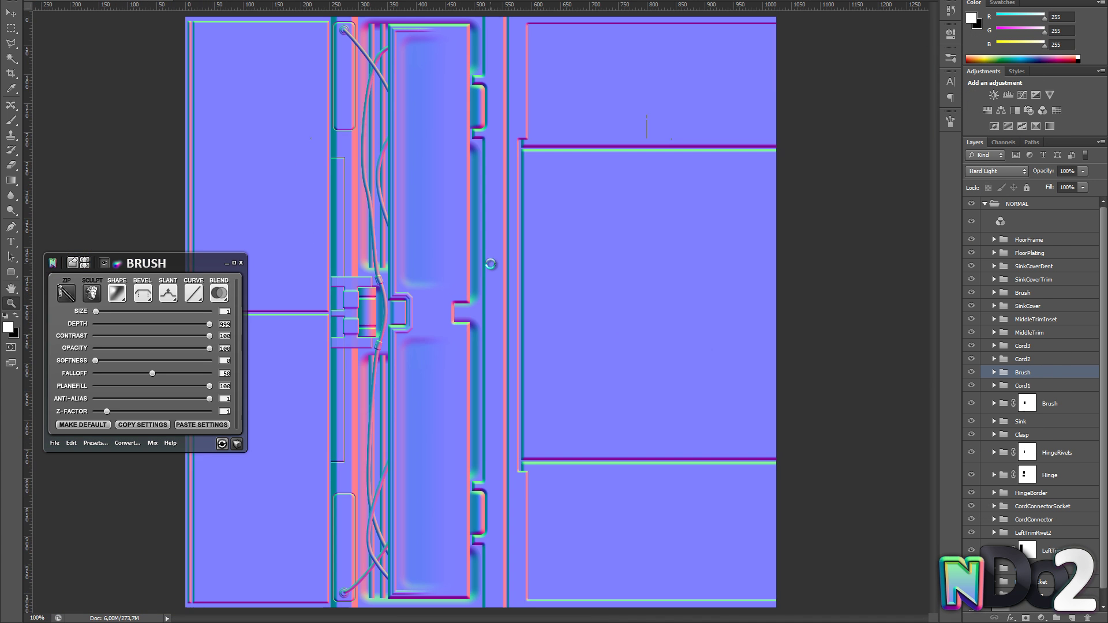
- Save the document and rename the clamps' group as Cord1 Clamp
key("ctrl+s")
left_click(458, 286)
mouse_move(405, 244)
left_mouse_down()
mouse_move(570, 253)
mouse_move(490, 245)
left_mouse_up()
double_click(1023, 372)
type("Cord1 Clamp")
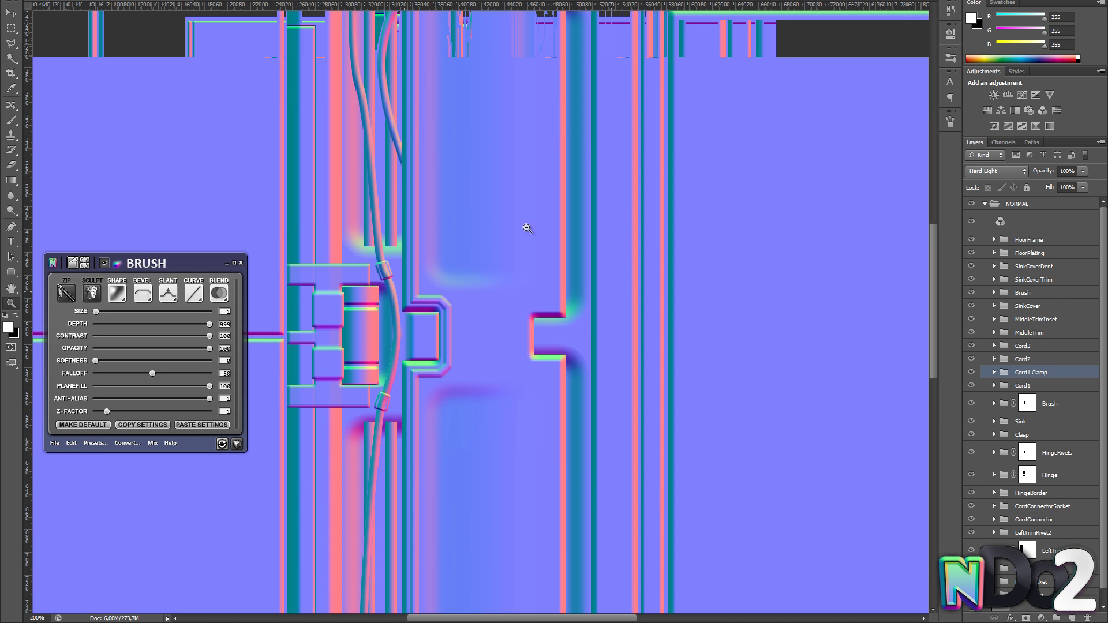
- Fill a white block between the sink cover's two notches on a new layer above SinkCover and cut off its left corners
scroll(527, 228, "down", 5)
scroll(536, 242, "up", 5)
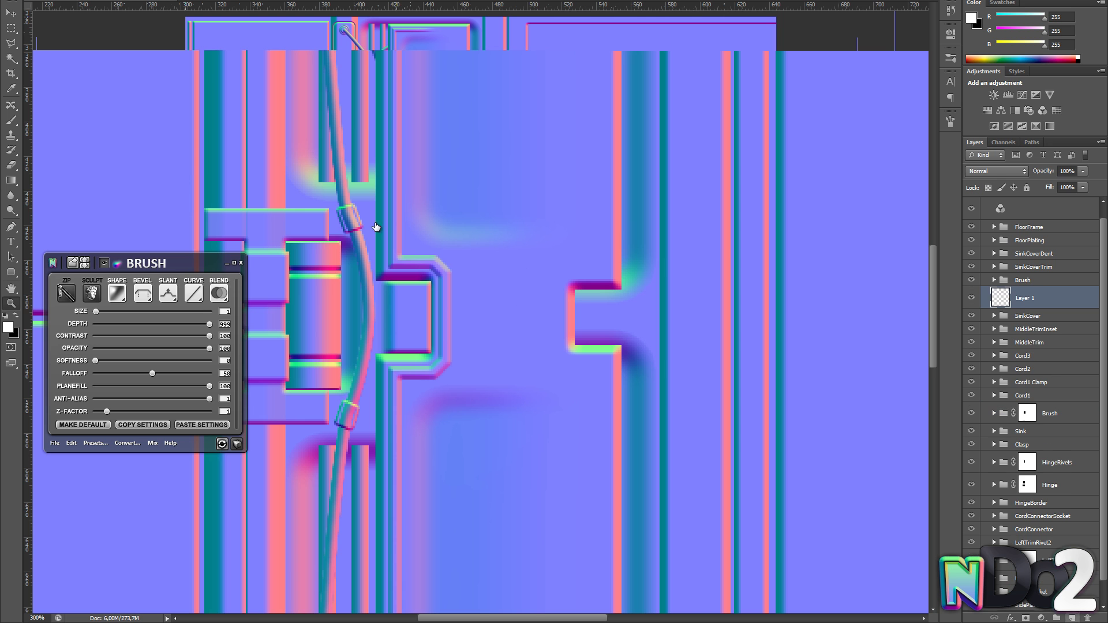
key("alt+BackSpace")
key("ctrl+d")
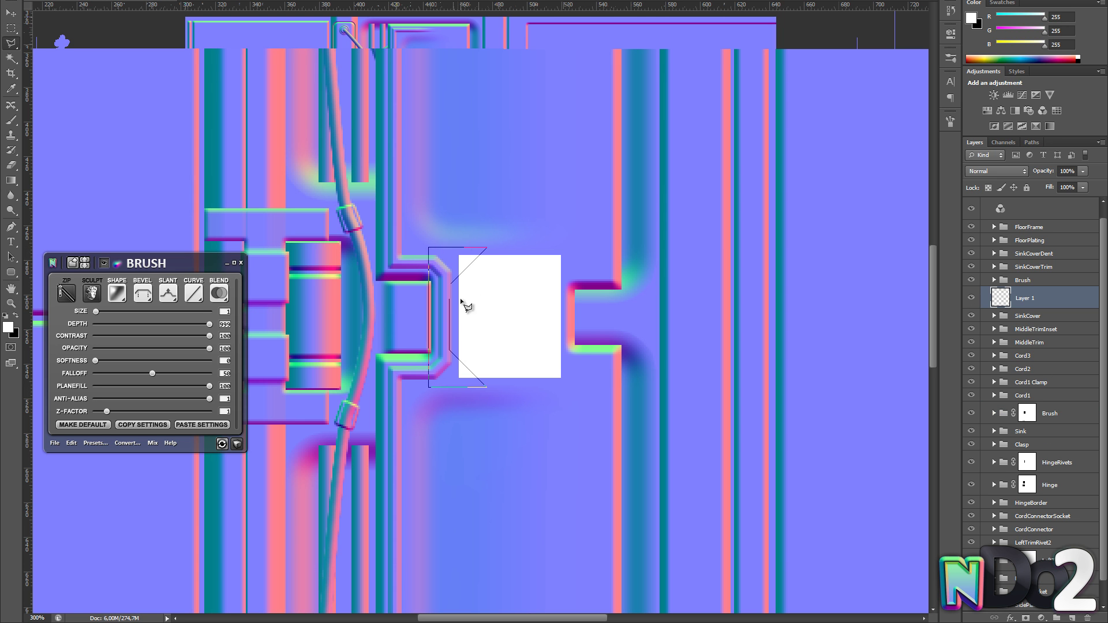
key("Return")
- Convert the block to a Brush normal group, set its softness to 2 and reduce its height with Free Transform
left_click(146, 332)
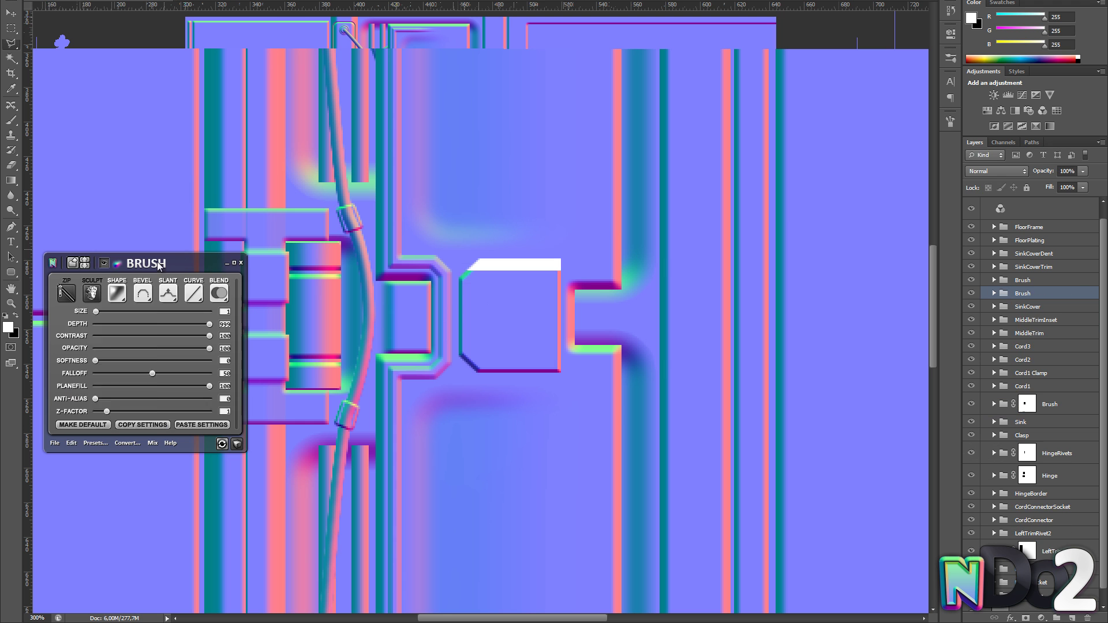
scroll(538, 353, "down", 5)
scroll(435, 270, "up", 4)
key("ctrl+t")
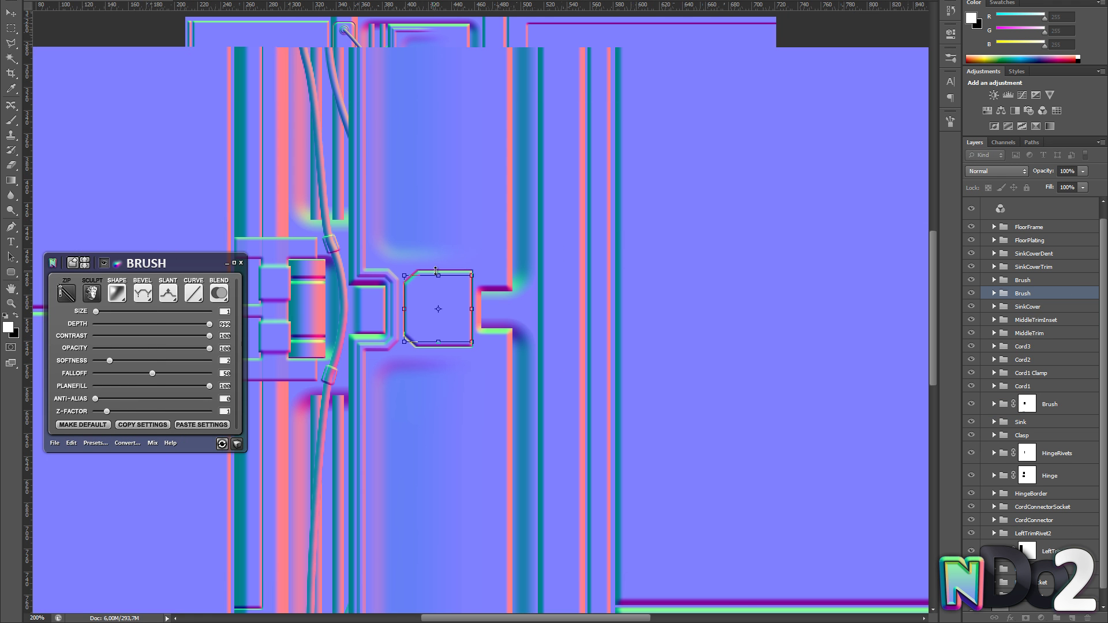
- Increase the block's bevel size and check it in the 3D preview
left_click(237, 443)
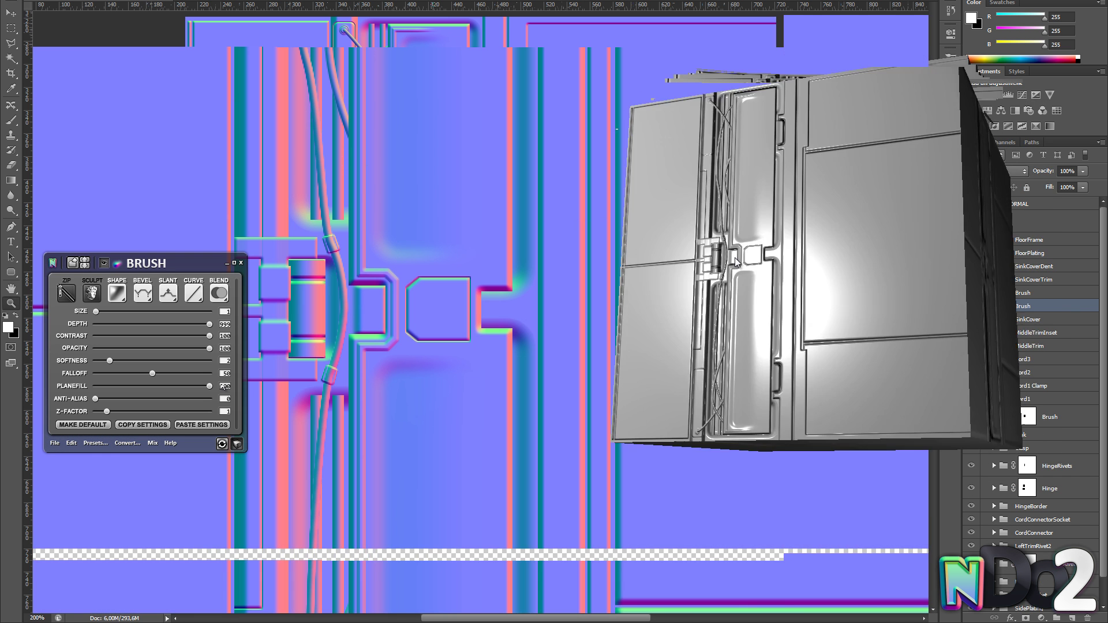
left_click_drag(96, 311, 98, 313)
mouse_move(750, 282)
left_mouse_down()
mouse_move(814, 272)
mouse_move(744, 283)
left_mouse_up()
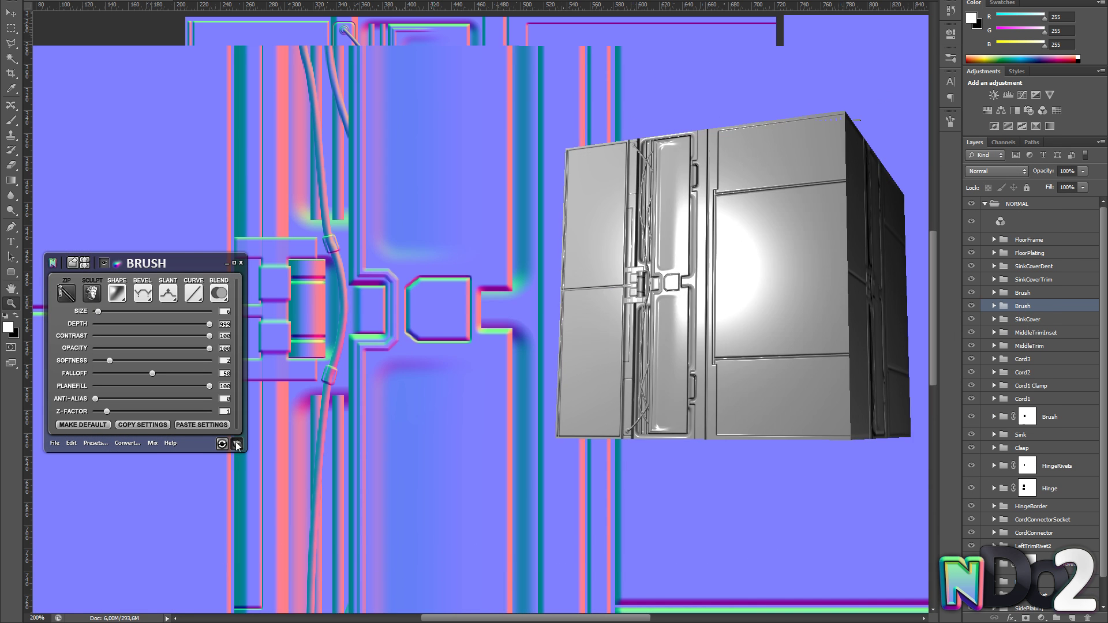
left_click(237, 443)
- Draw a narrow white rounded rectangle above all groups and fit it with Free Transform beside the lower right plate's left edge
scroll(660, 304, "down", 2)
scroll(544, 230, "up", 1)
scroll(544, 229, "up", 1)
key("u")
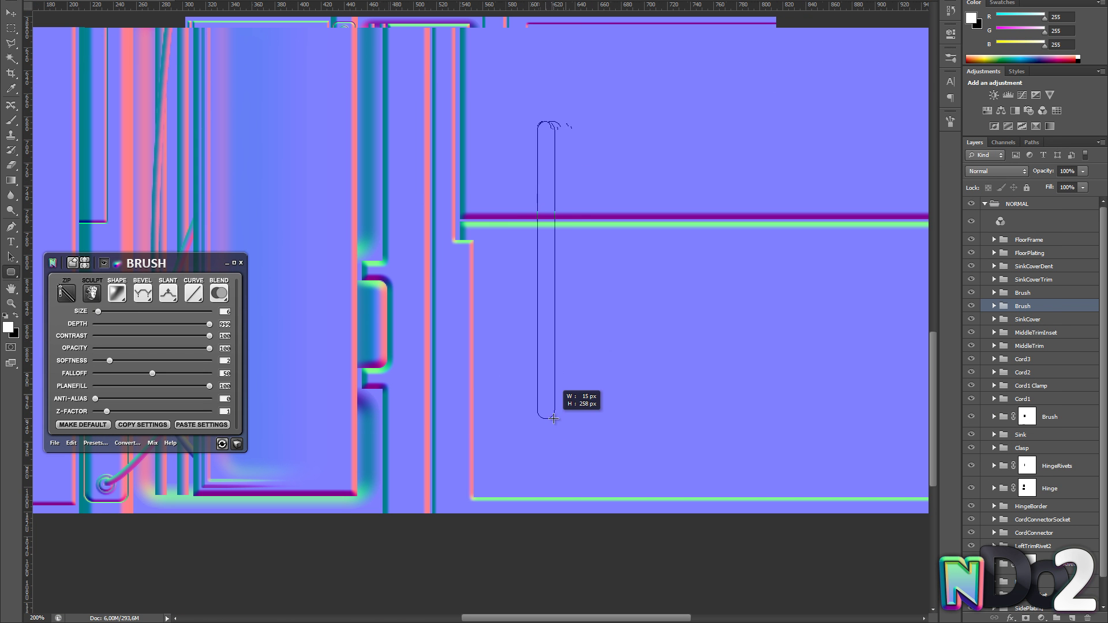
left_click_drag(554, 418, 553, 402)
key("v")
key("ctrl+shift+bracketright")
left_click_drag(560, 233, 467, 343)
key("ctrl+t")
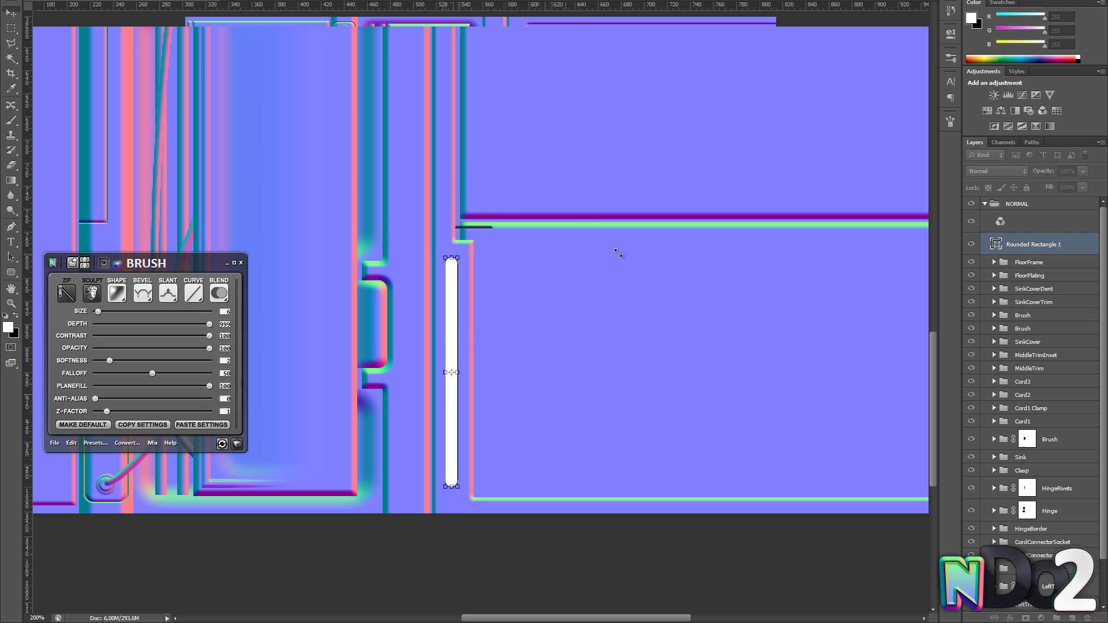
key("Return")
- Rasterize the rounded rectangle, duplicate its layer and move the copy beside the upper right plate's left edge
right_click(1090, 246)
left_click(1033, 307)
key("h")
left_click_drag(568, 341, 508, 501)
key("ctrl+t")
left_click_drag(507, 268, 507, 274)
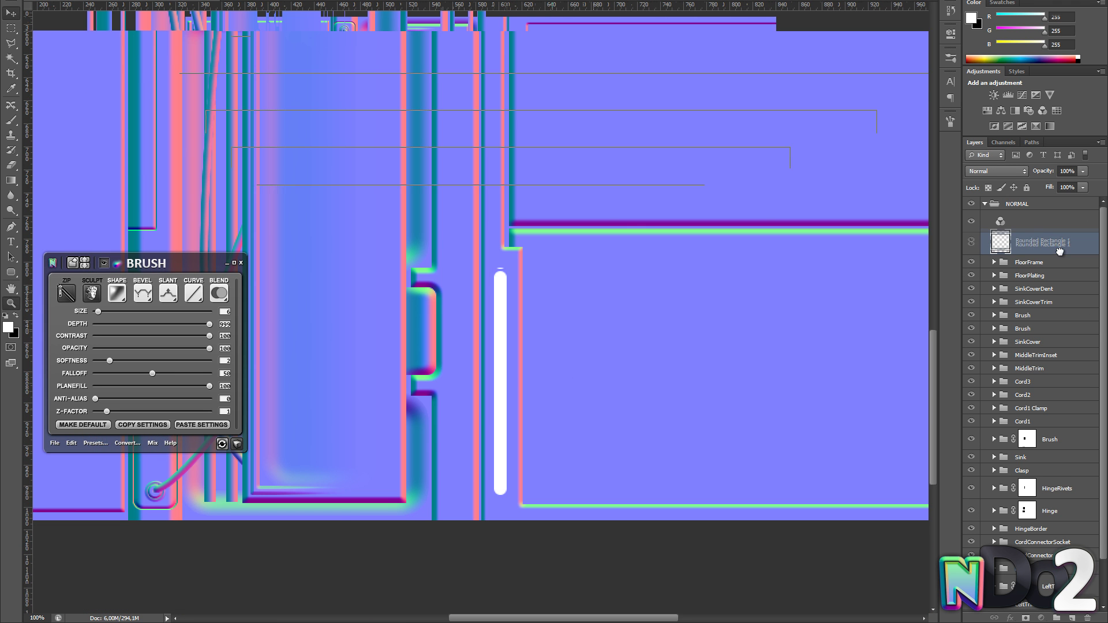
left_click_drag(1059, 252, 1072, 618)
left_click_drag(574, 555, 573, 100)
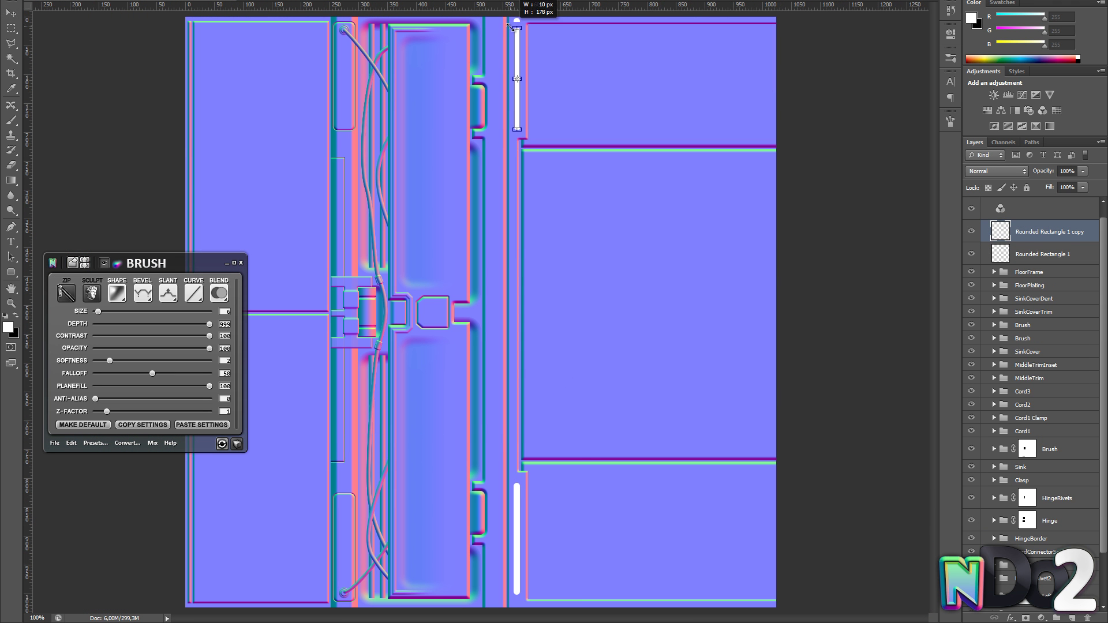
- Merge the two bars, convert them to a normal group named Elevation with a minimal bevel size, and check it in 3D
left_click(1062, 255, "shift")
key("ctrl+e")
left_click(147, 358)
left_click_drag(101, 312, 99, 313)
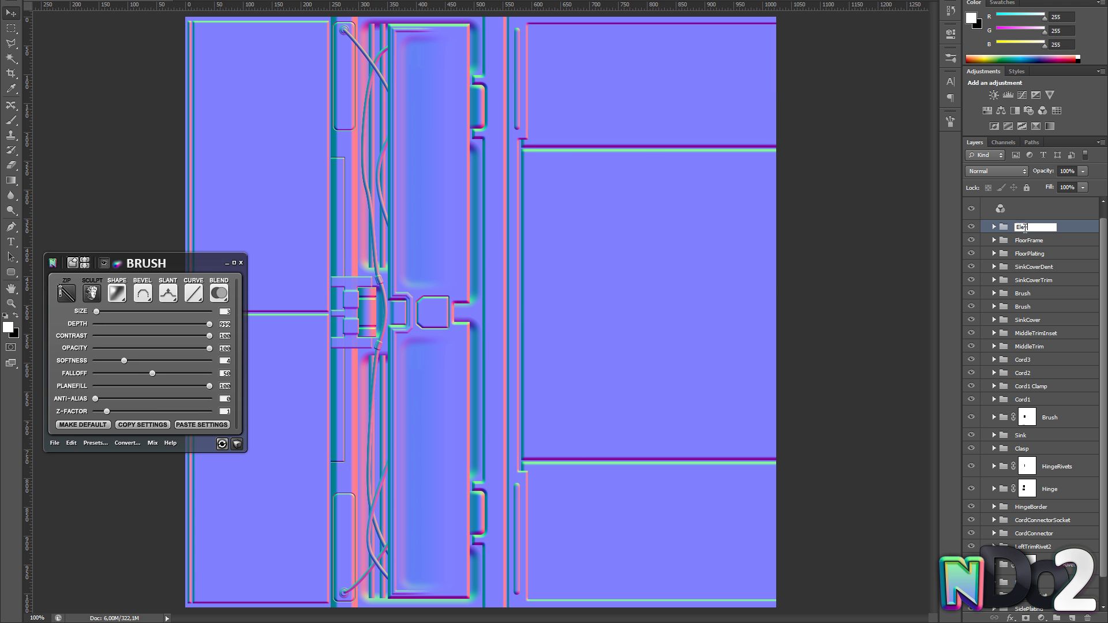
left_click(236, 444)
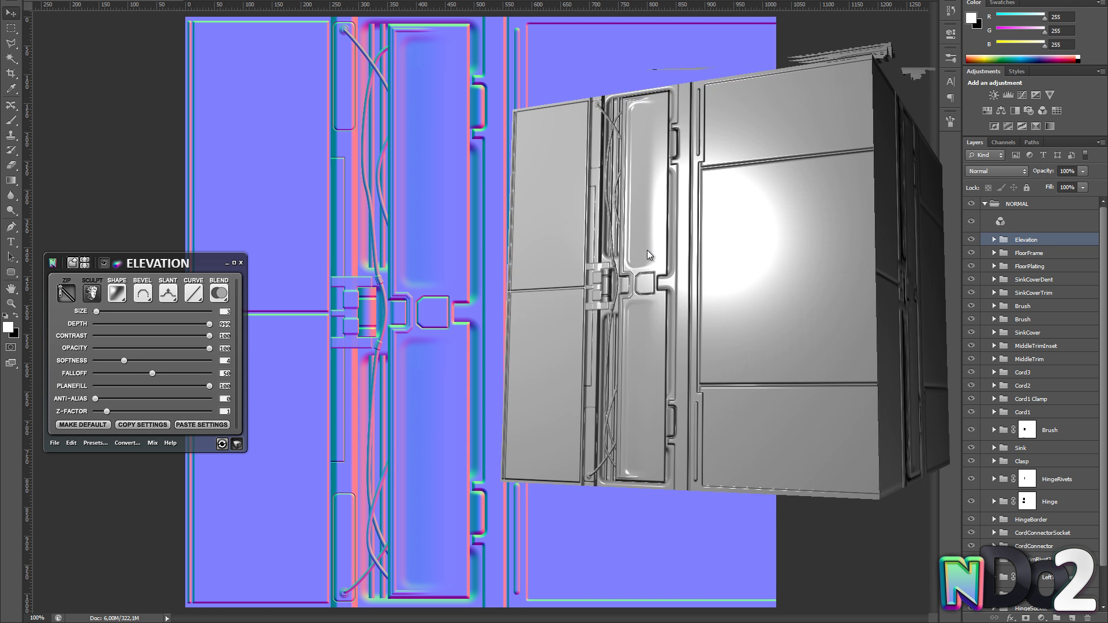
left_click(239, 448)
- Try to fill a thin full-height strip along the middle trim on a new layer above MiddleTrim
key("z")
left_click(509, 379, "alt")
left_click(510, 378)
key("m")
key("ctrl+minus")
left_click_drag(495, 110, 463, 425)
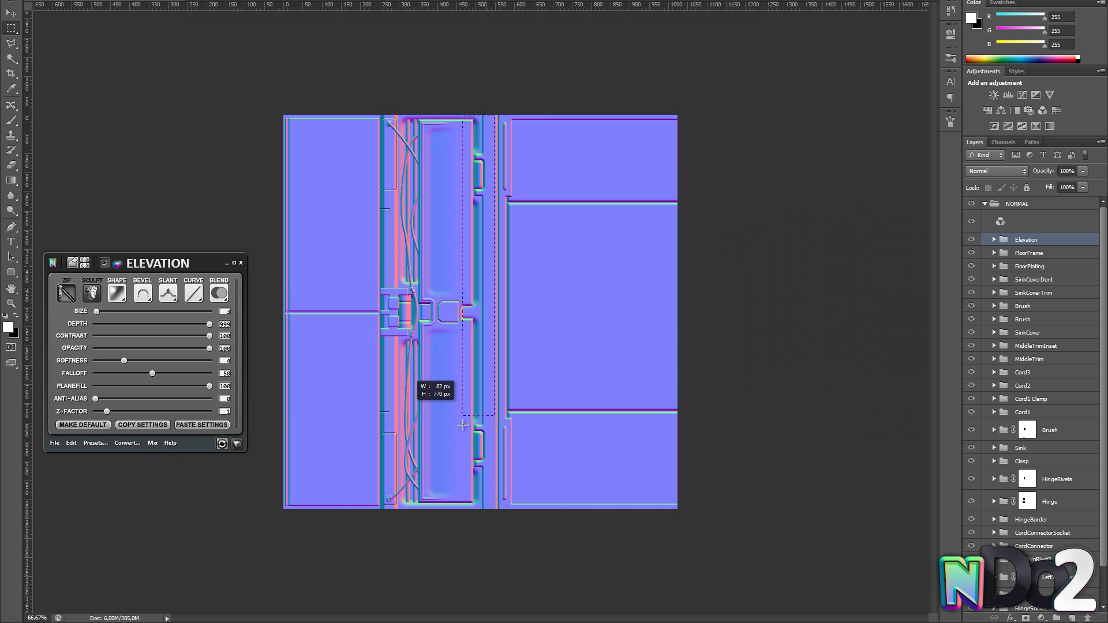
key("z")
left_click(502, 492)
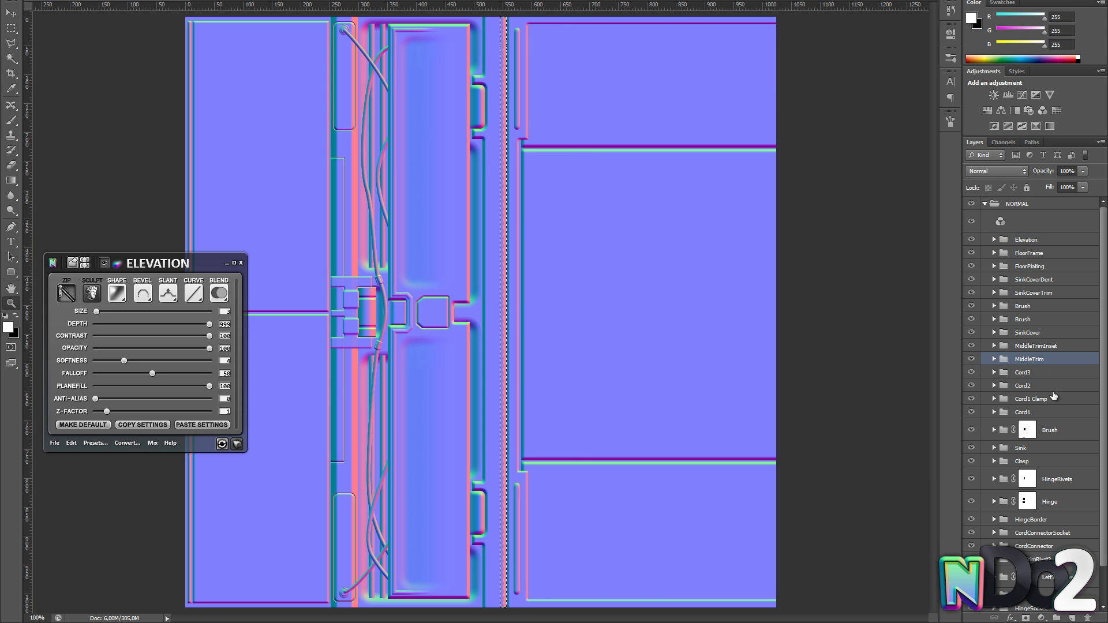
left_click(1073, 617)
key("alt+BackSpace")
key("ctrl+d")
left_click(188, 357)
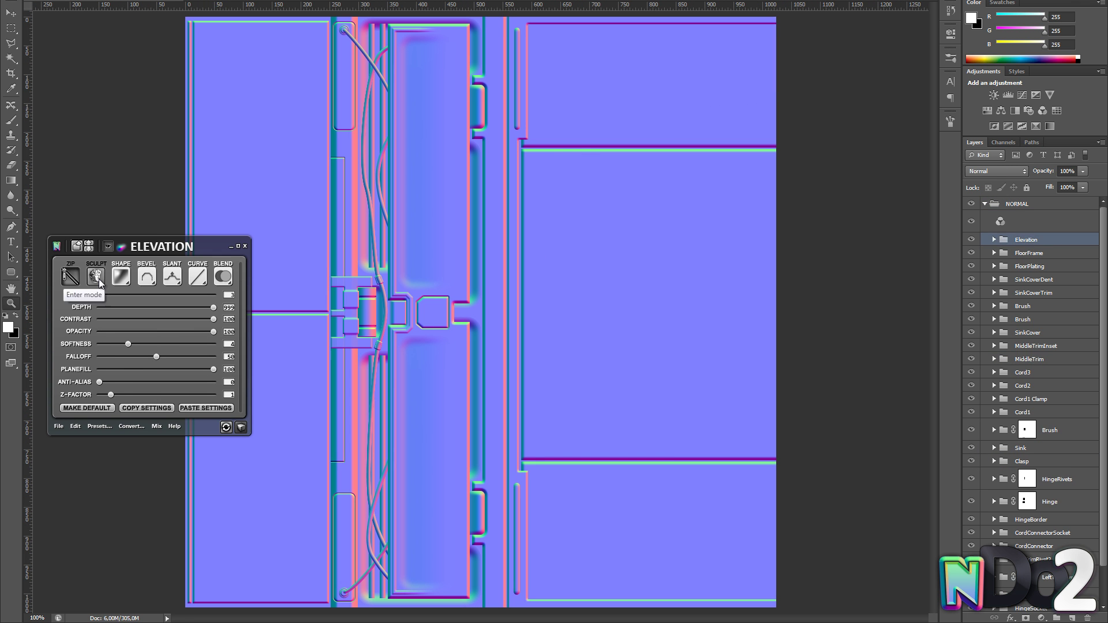
- Enter sculpt mode on the Elevation group, and convert a thin full-height strip along the middle trim to an EdgeBrush group above MiddleTrim
left_click(98, 280)
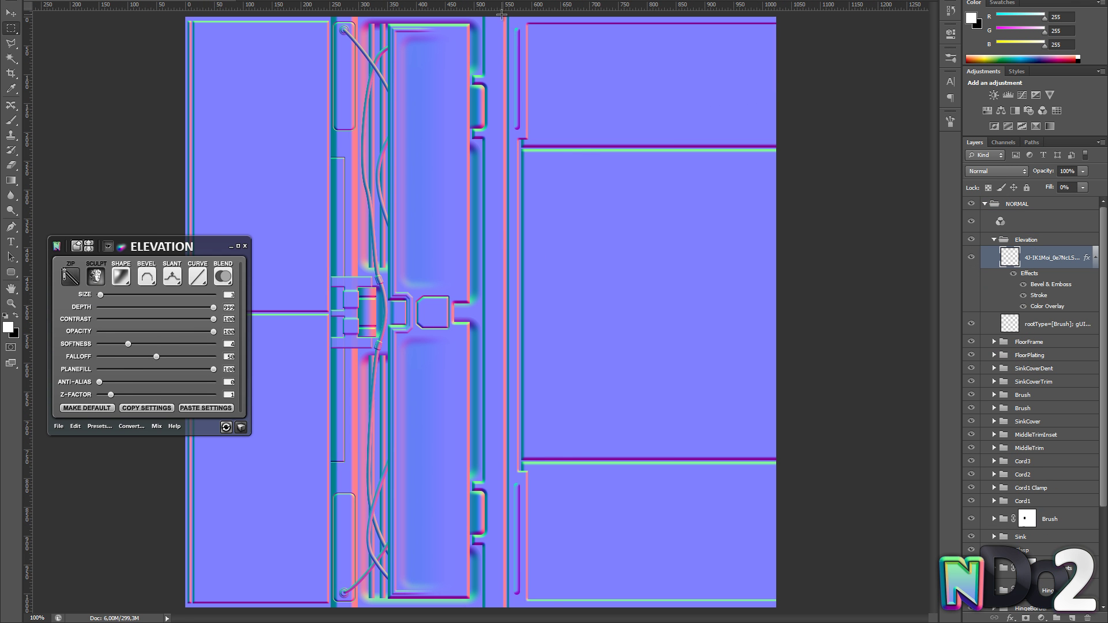
key("ctrl+d")
key("z")
left_click(529, 353, "alt")
left_click(519, 345)
left_click(515, 341, "alt")
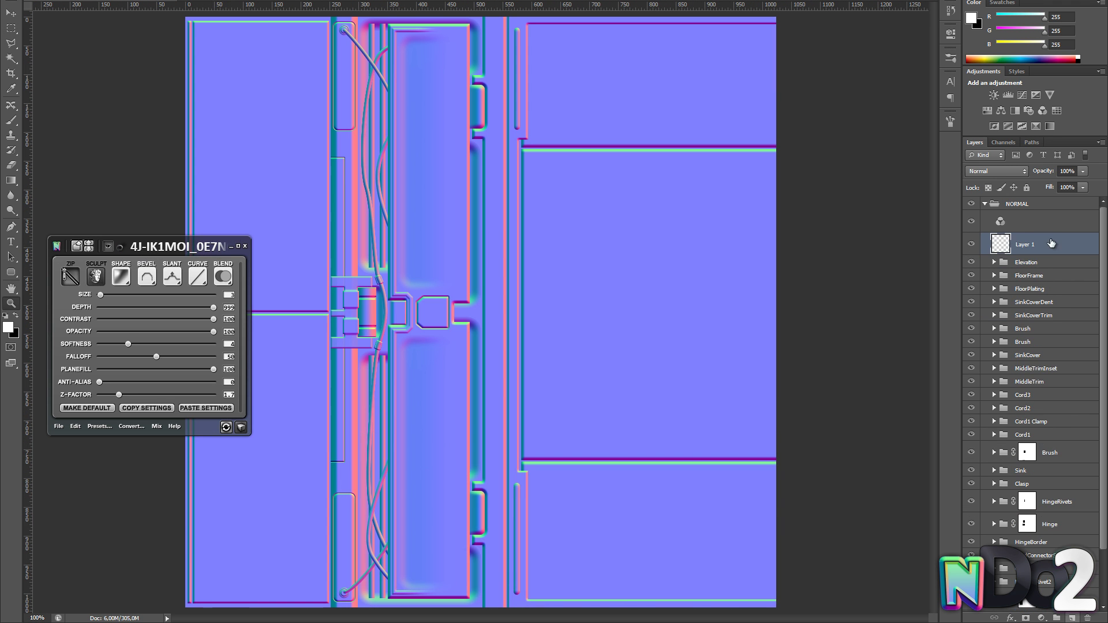
left_click_drag(493, 115, 495, 126)
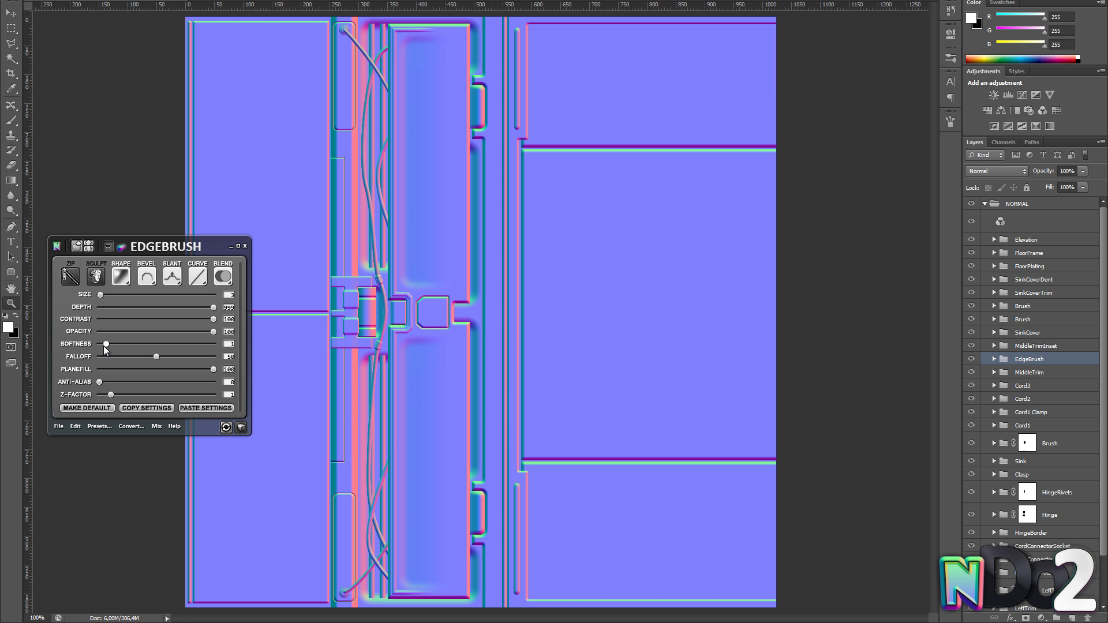
- Check the EdgeBrush strip in the 3D preview and adjust its placement with Free Transform
left_click(240, 427)
left_click(240, 427)
key("ctrl+t")
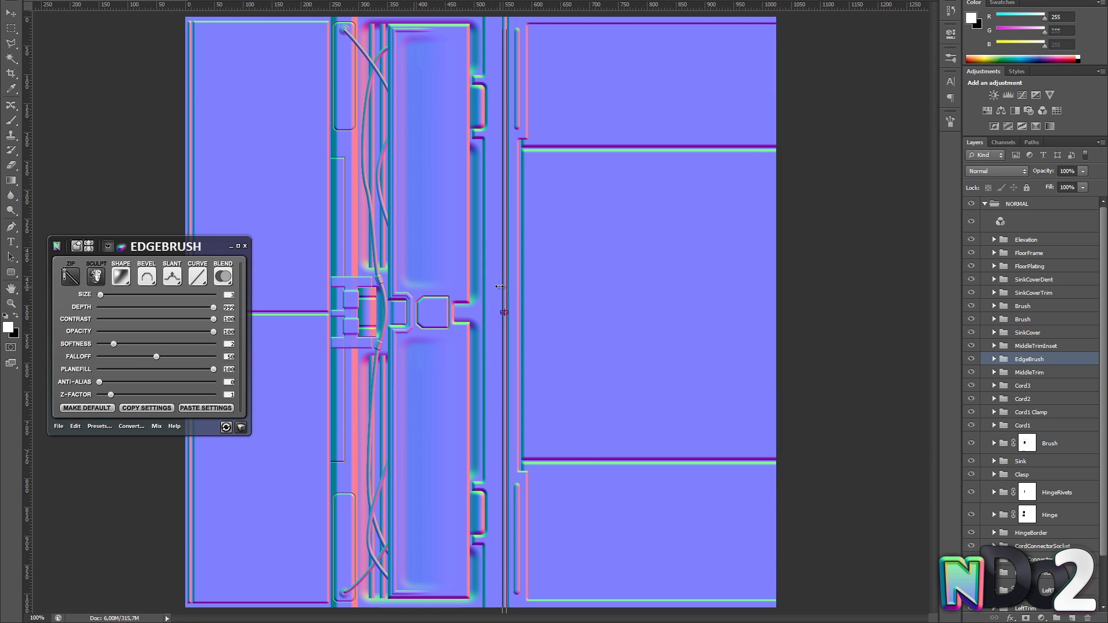
left_click(499, 299)
left_click(499, 299)
- Set the EdgeBrush group's softness to 4 and its size to 5, and inspect the panel in the 3D preview
left_click_drag(113, 344, 129, 348)
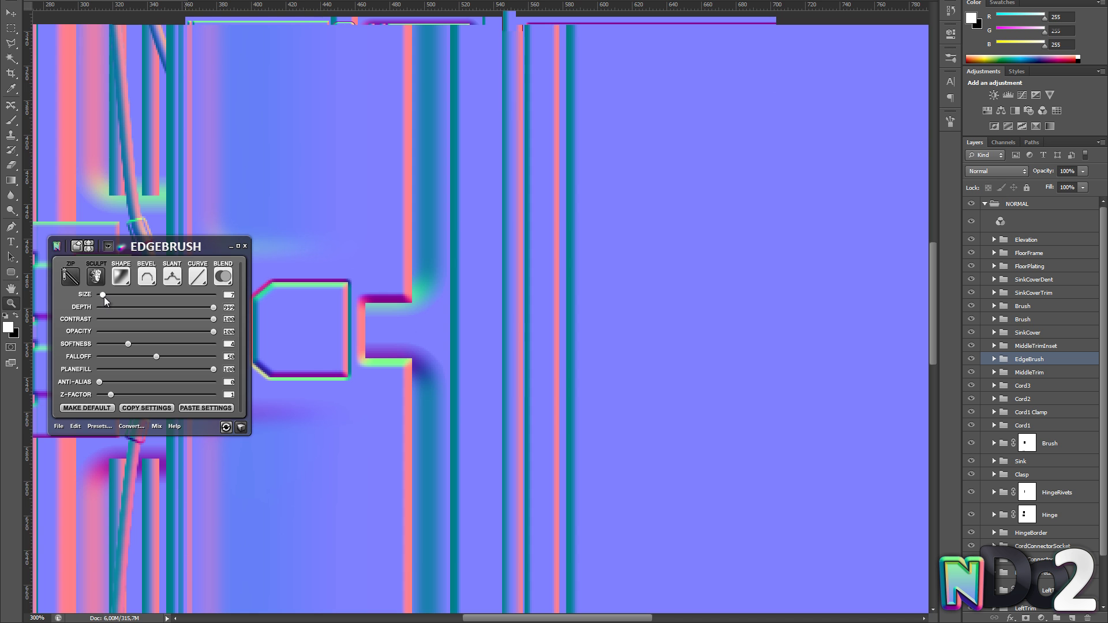
left_click_drag(103, 297, 102, 297)
scroll(475, 310, "down", 3)
left_click(241, 428)
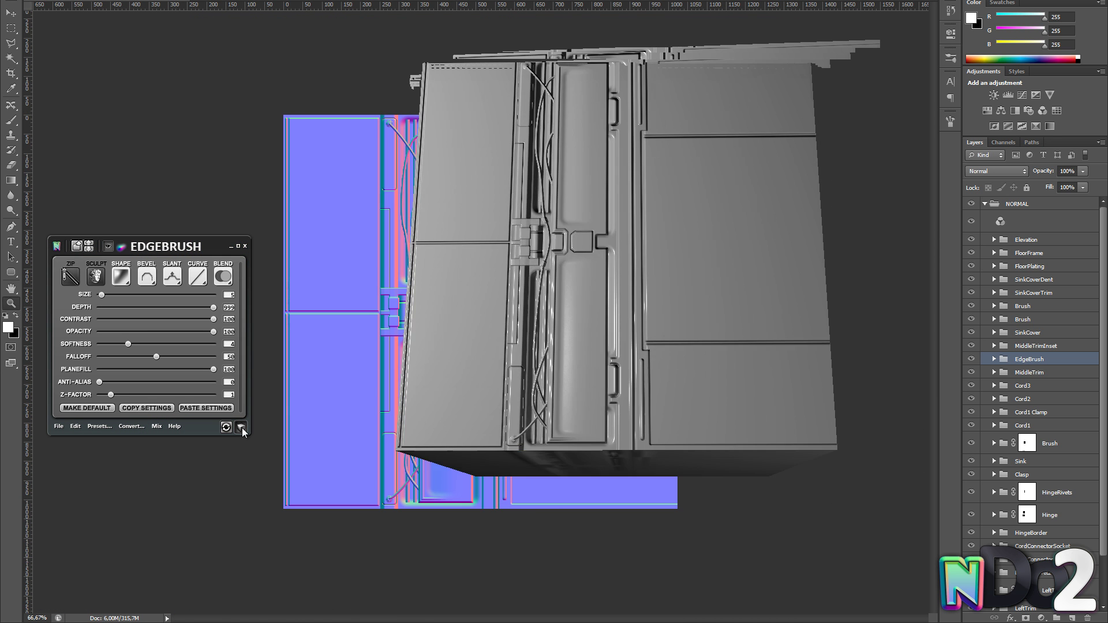
left_click(506, 181)
- Open the MiddleTrim group in sculpt mode and inspect the trim in the 3D preview
left_click(534, 64, "ctrl")
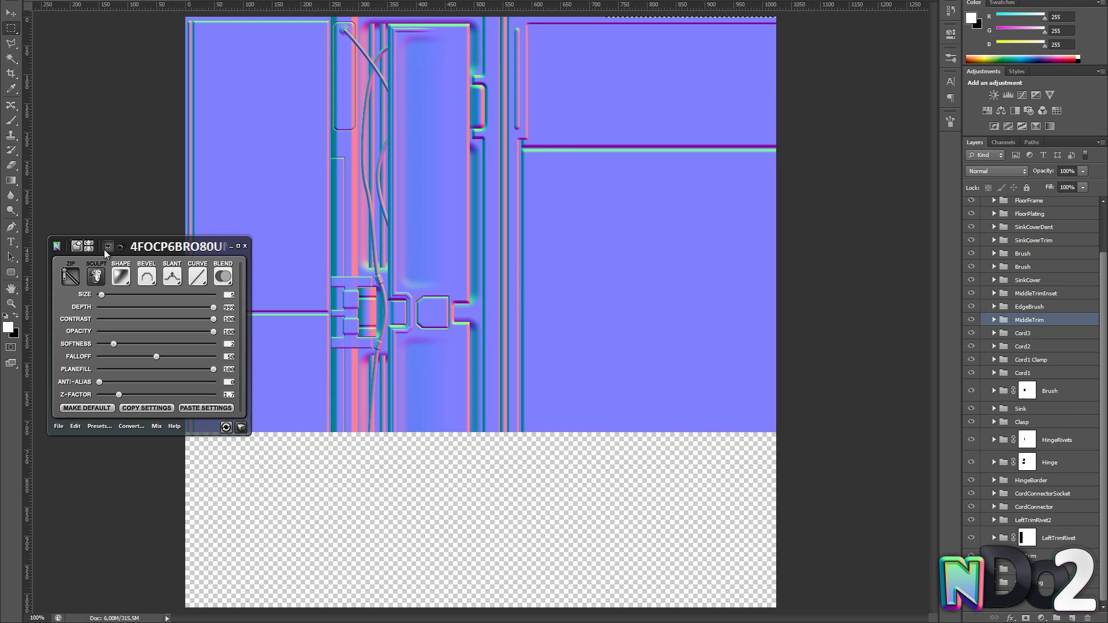
left_click(240, 428)
left_click_drag(416, 329, 550, 275)
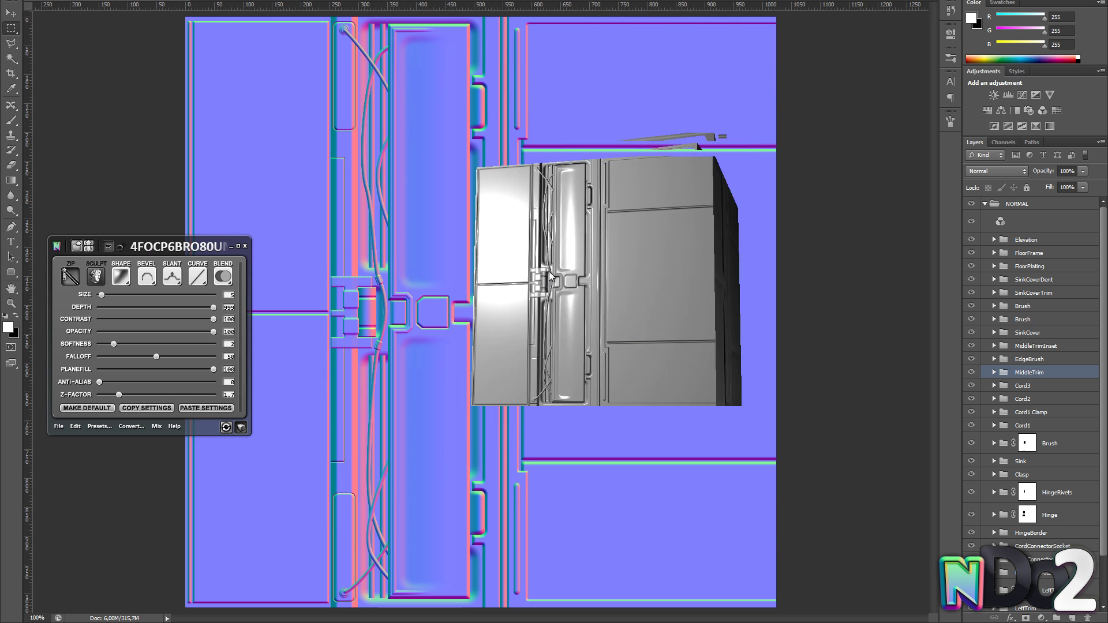
scroll(549, 276, "up", 3)
left_click(241, 428)
left_click_drag(198, 253, 189, 268)
- Paint a small dot just above the left plating's seam on a new layer above Elevation and convert it to a Brush normal group
key("z")
left_click(350, 237)
left_click(1026, 240)
left_click(1072, 618)
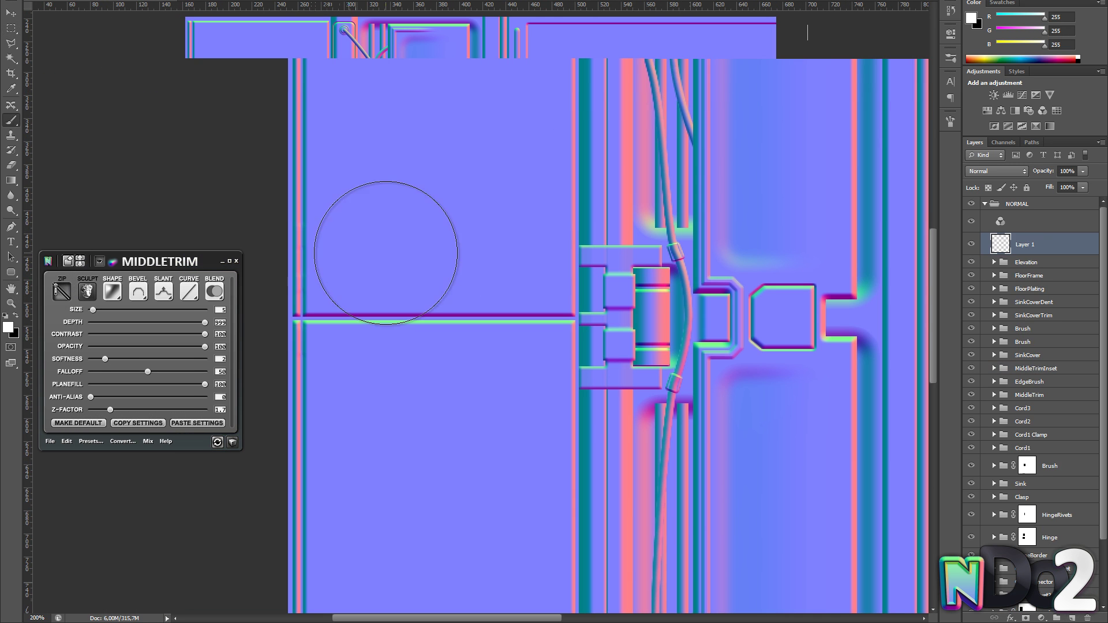
left_click(149, 319)
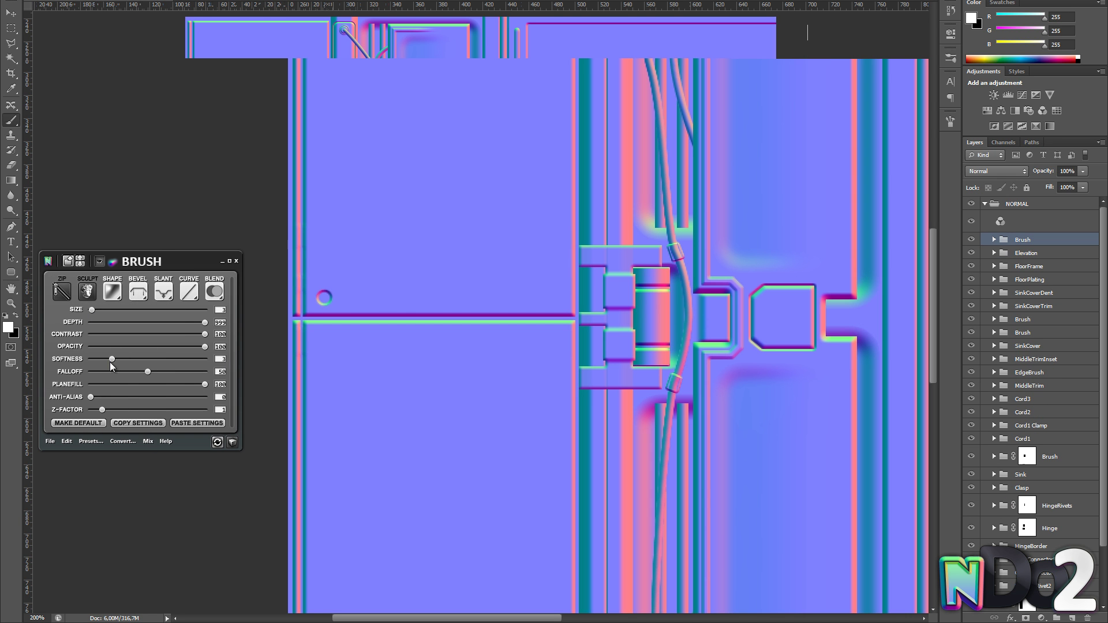
- Set the dot's bevel size to 5 and softness to 3, and rename its group as BoltSink
left_click_drag(93, 309, 95, 311)
key("z")
left_click(404, 289)
left_click_drag(120, 360, 112, 359)
left_click(457, 290, "alt")
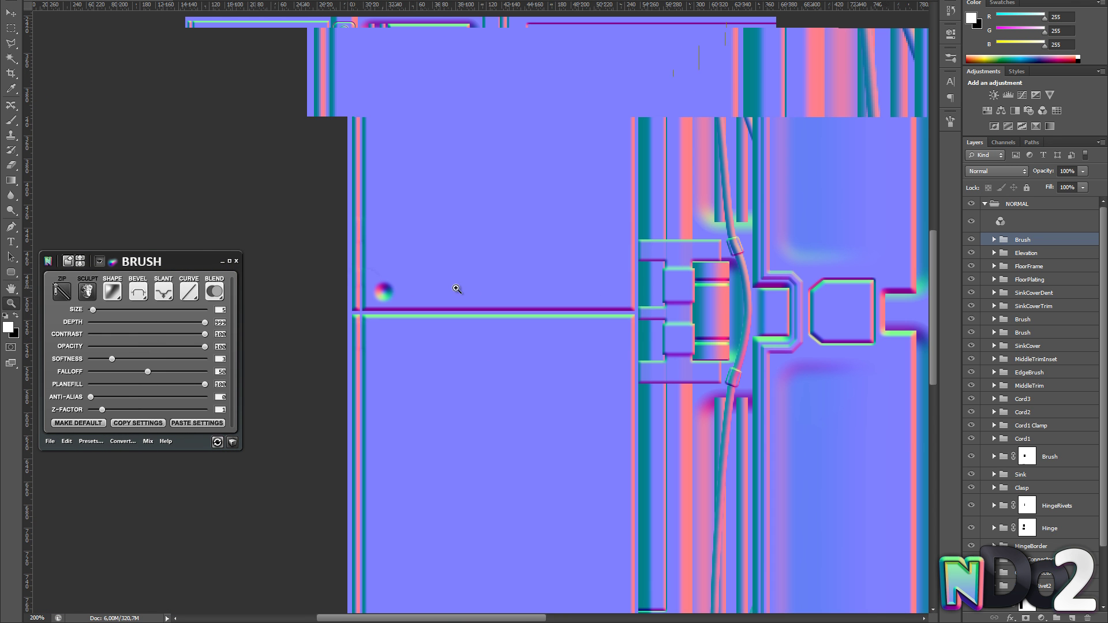
type("BoltSink")
key("Return")
- Paint a bolt dot inside the sink on a new layer above BoltSink, convert it to a Brush normal group and fit it with Free Transform
left_click(1072, 618)
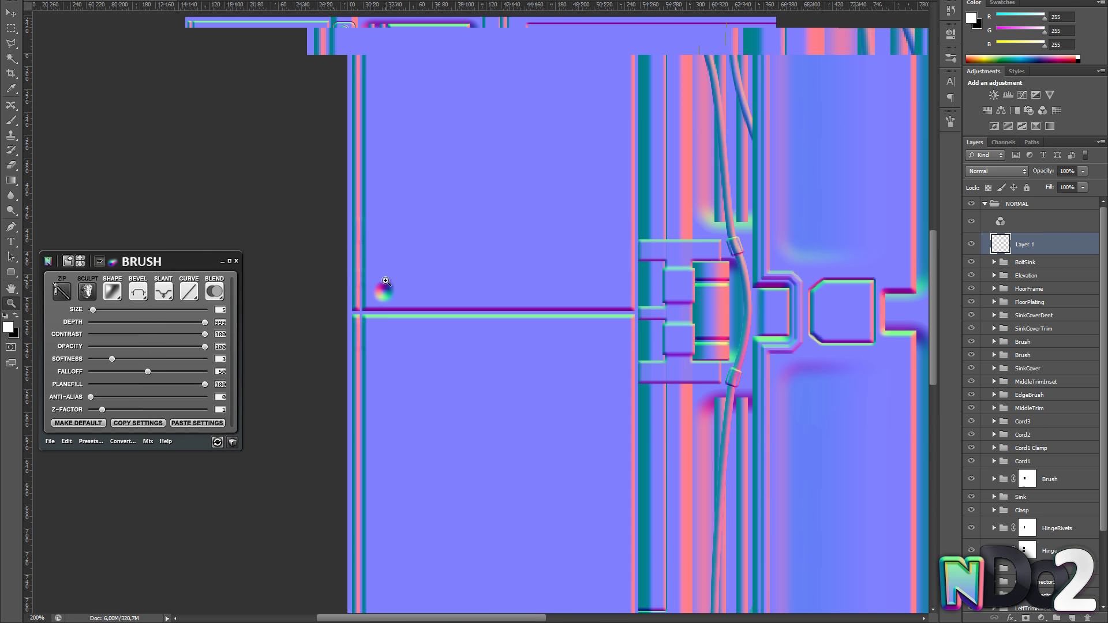
left_click(385, 280)
key("b")
left_click(382, 298)
left_click(136, 328)
left_click_drag(434, 282, 452, 296)
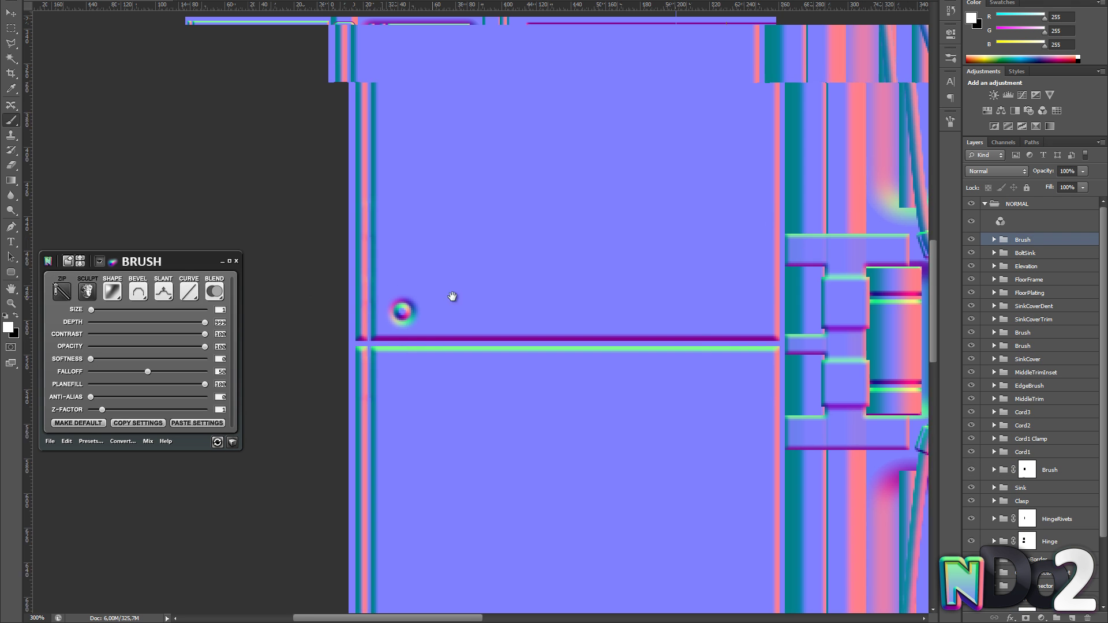
left_click(403, 308)
key("ctrl+t")
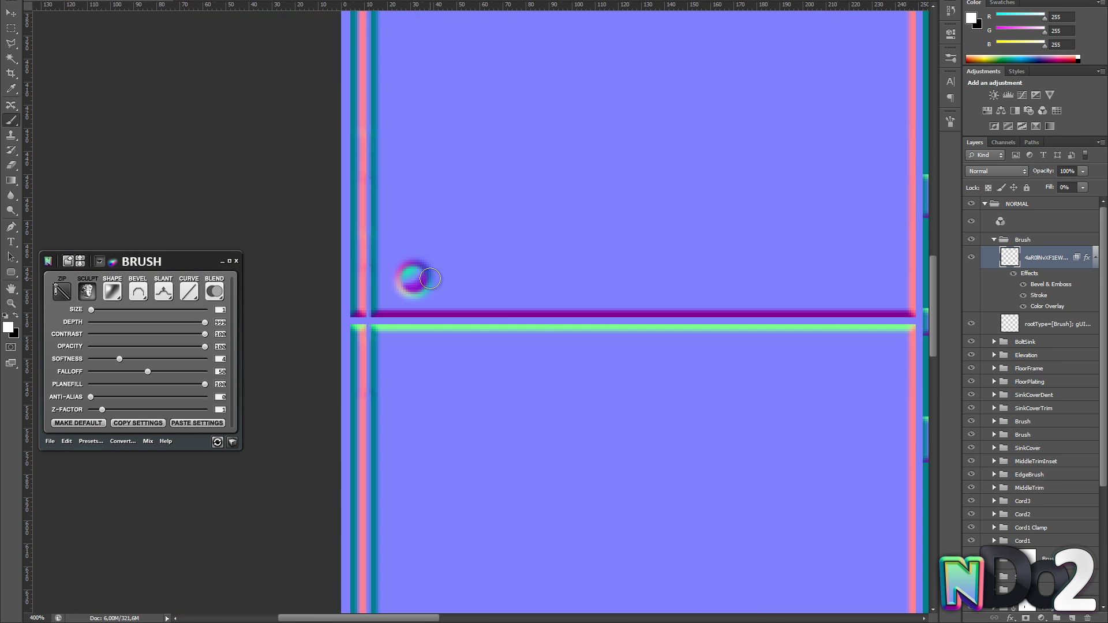
- Change the bolt's bevel and slant profiles in sculpt mode and adjust its shape with Free Transform
key("e")
scroll(411, 243, "up", 1)
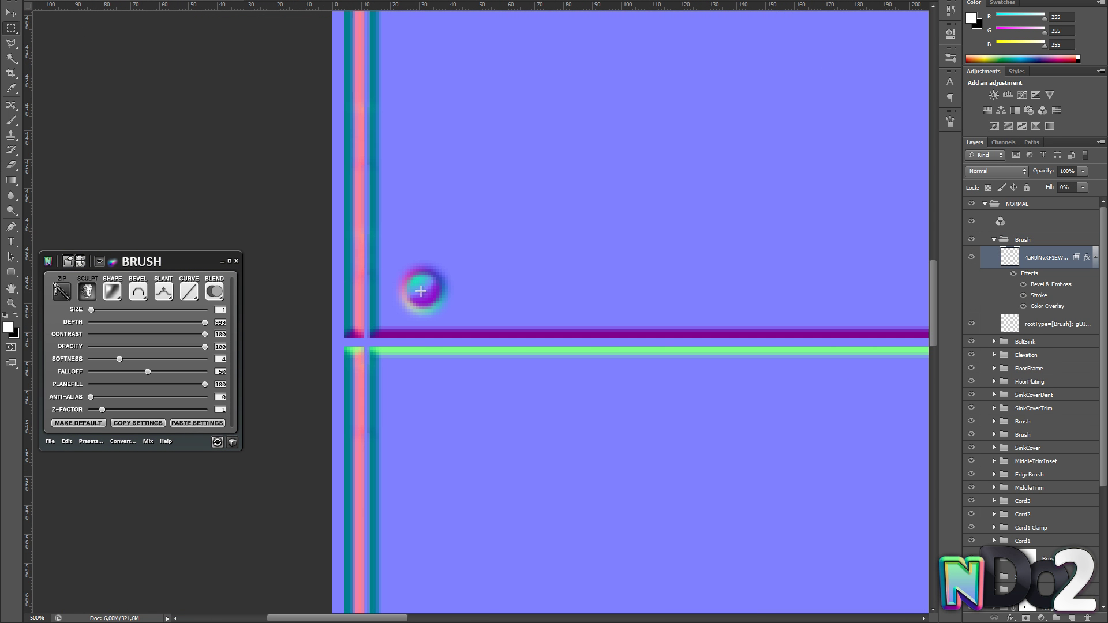
left_click(139, 292)
left_click(141, 312)
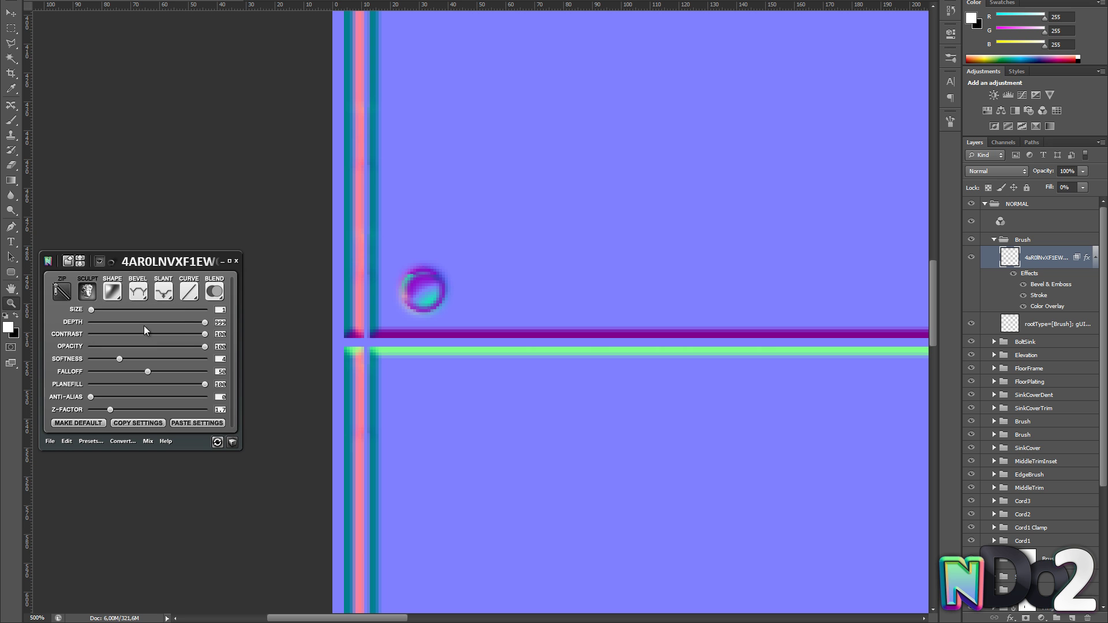
key("ctrl+t")
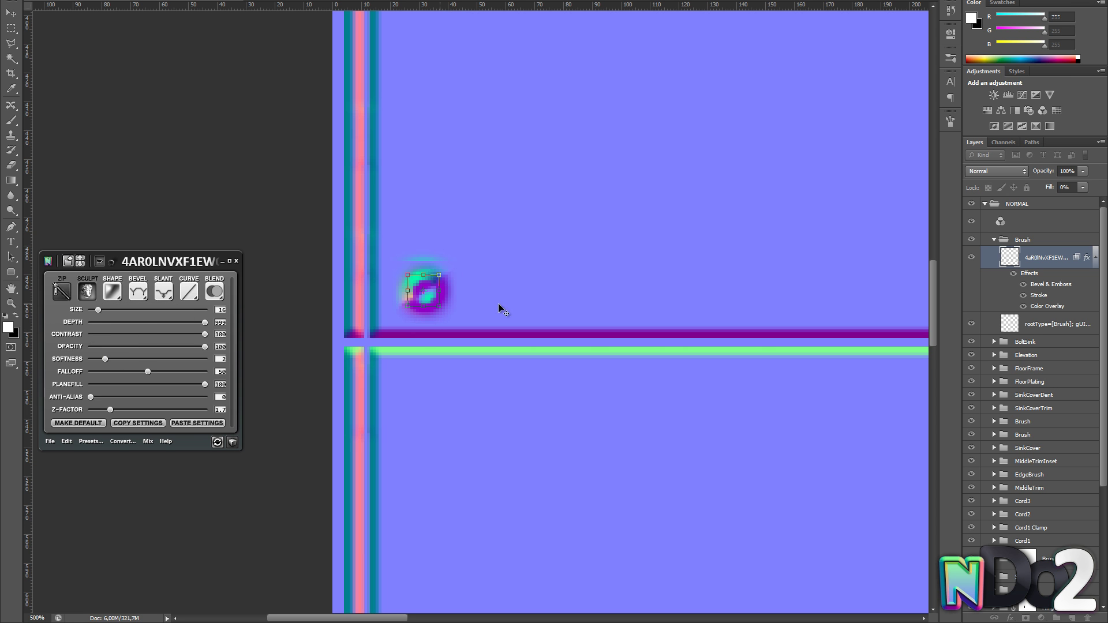
left_click(480, 307, "alt")
left_click(480, 307, "alt")
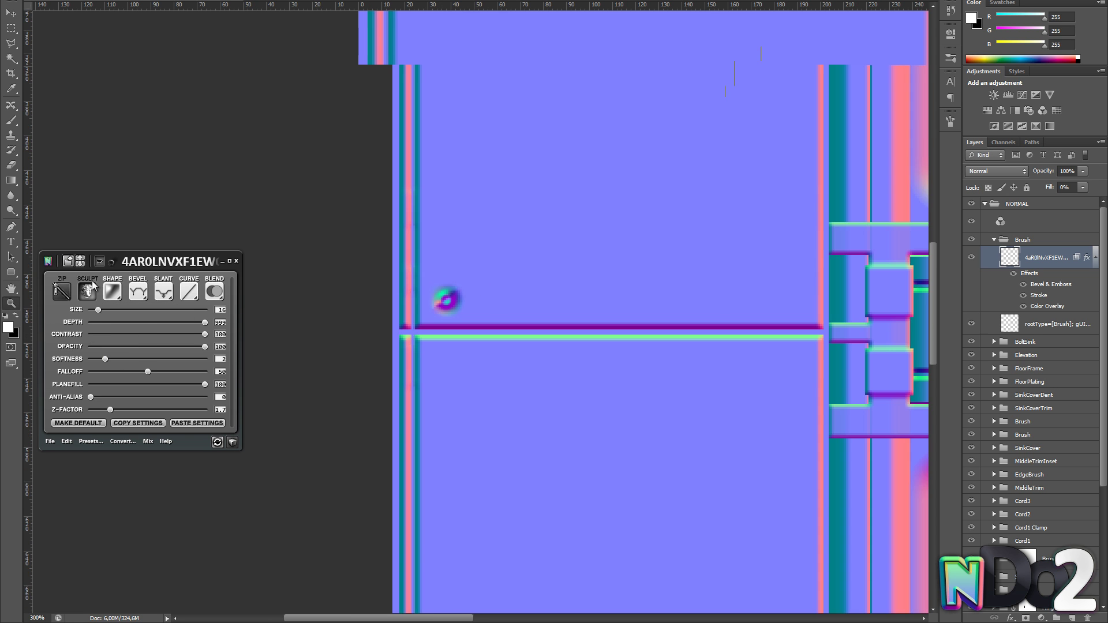
- Set the bolt's bevel size to 12 and softness to 3, refit it over the sink and check it in 3D
left_click(442, 309)
left_click(442, 309)
left_click(559, 303, "alt")
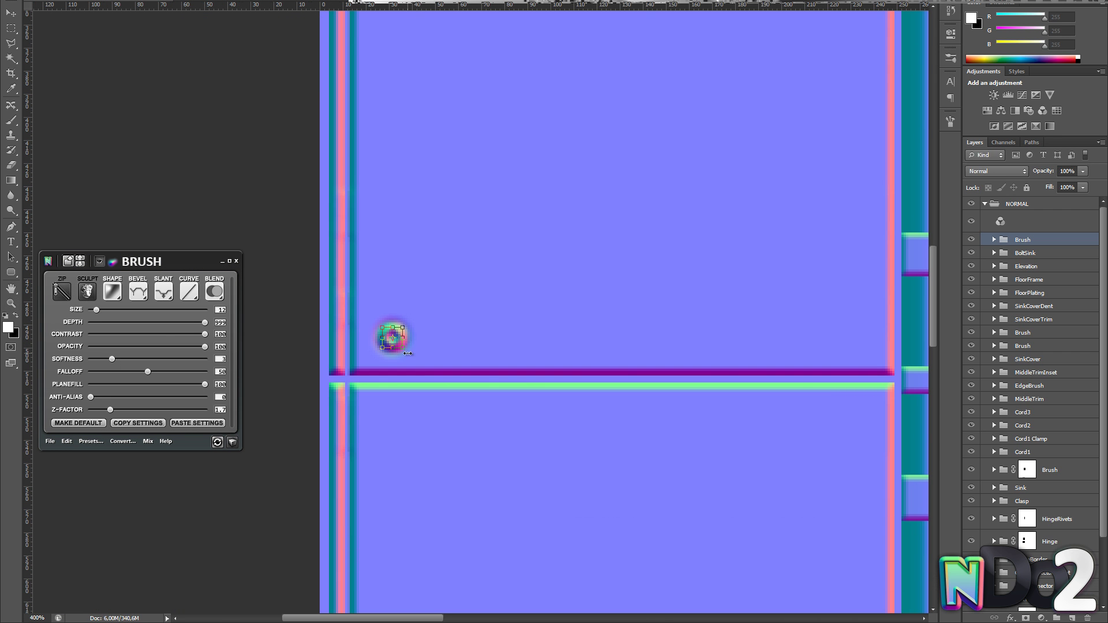
left_click(232, 442)
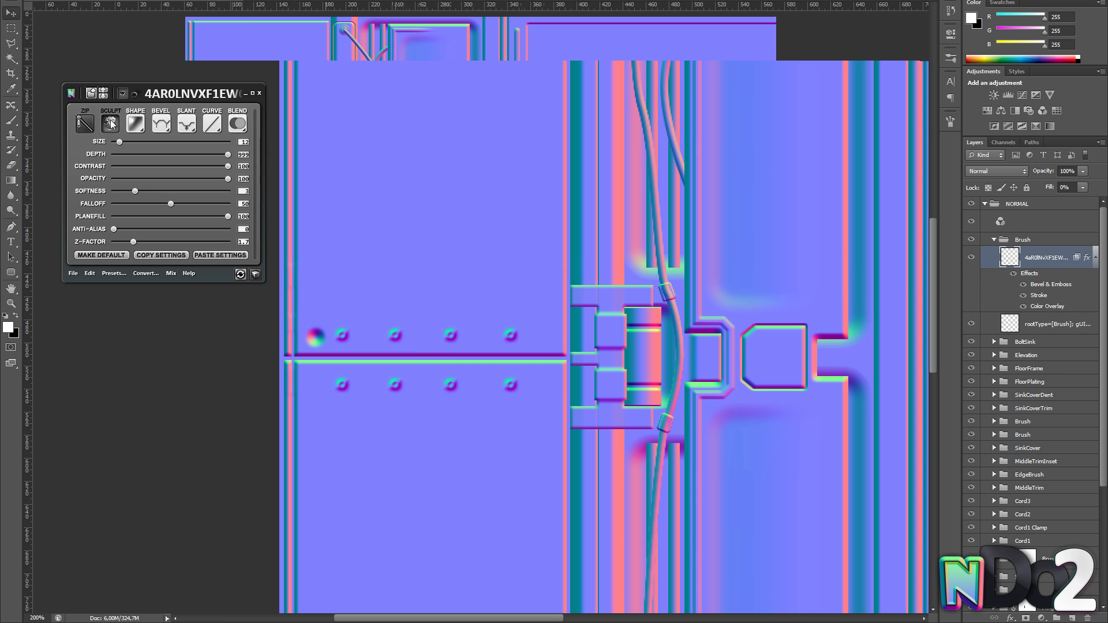
- Copy the bolts and their sinks in rows of four along the left plating's seam and its upper and lower edges
left_click(419, 359, "alt")
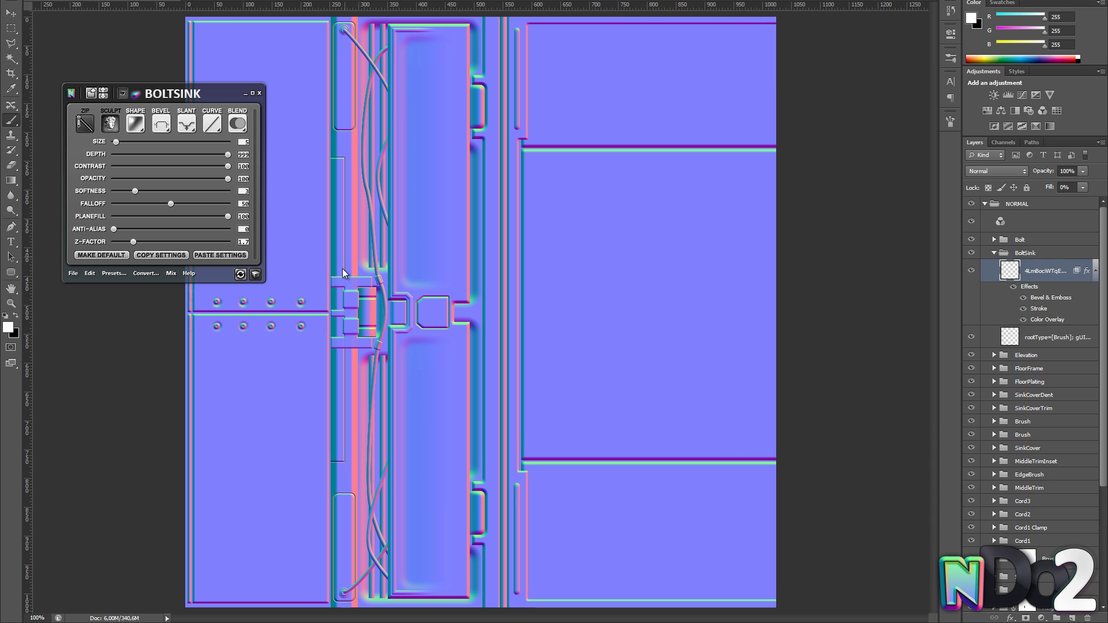
left_click_drag(319, 588, 319, 591)
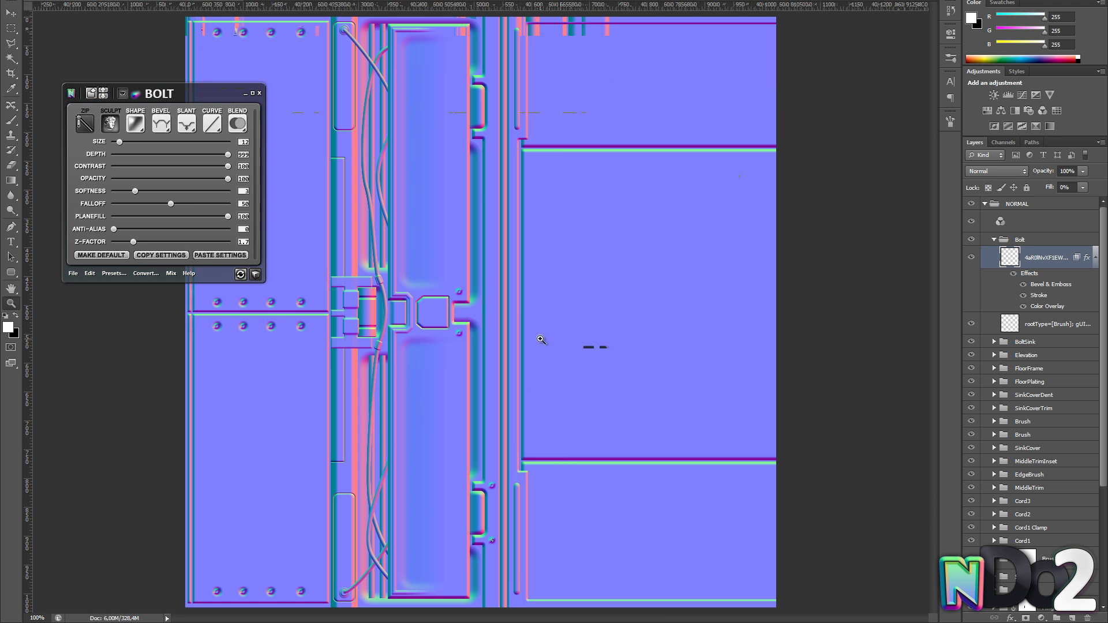
- Check the bolts in 3D and remove the two bolts next to the sink cover's central block
left_click(254, 277)
key("m")
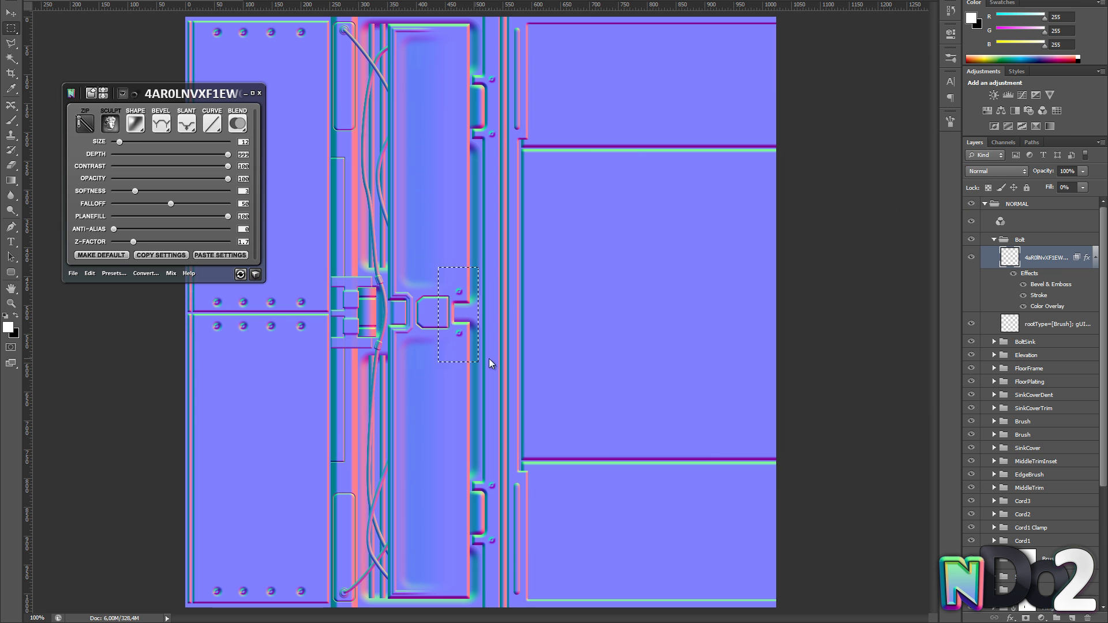
left_click_drag(293, 280, 325, 313)
key("v")
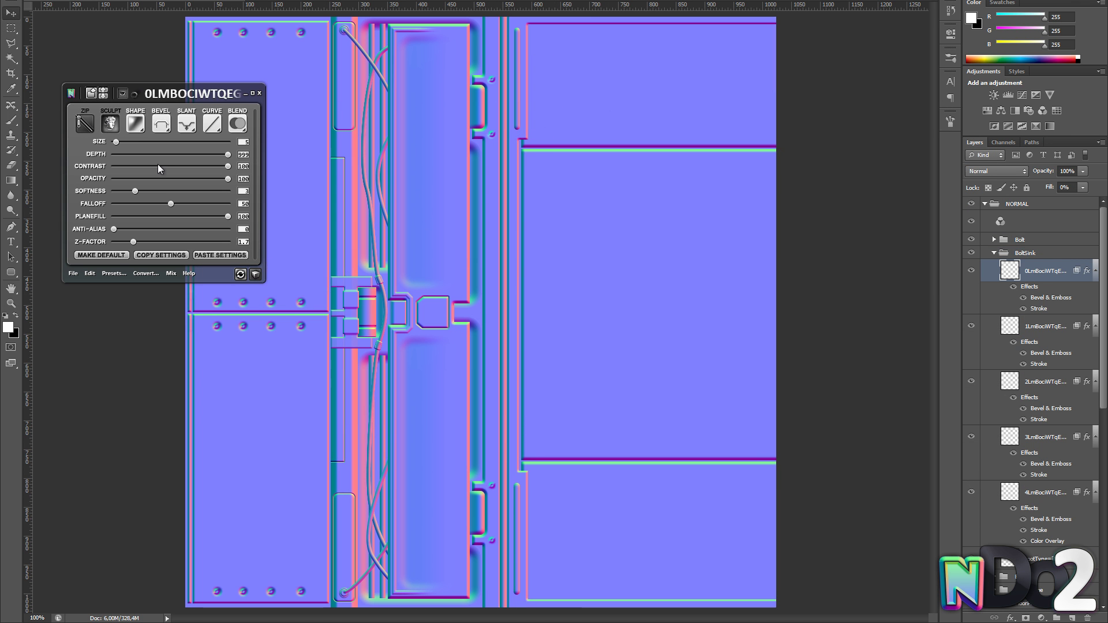
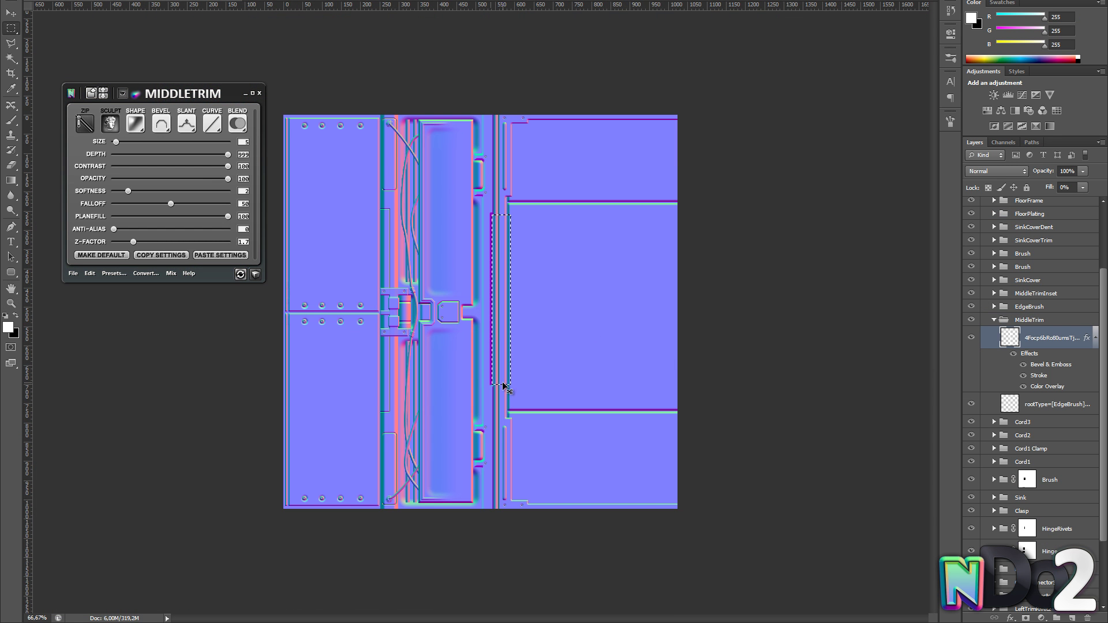
key("z")
left_click(524, 333, "alt")
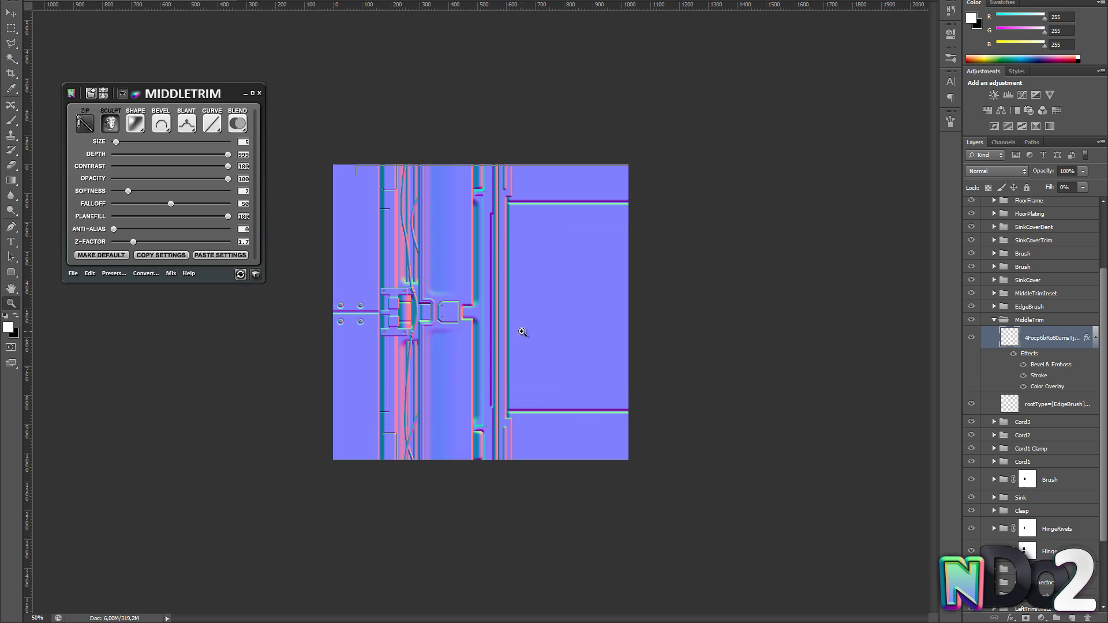
- Check the middle trim in the 3D preview
left_click(255, 274)
left_click_drag(524, 346, 593, 352)
left_click(255, 274)
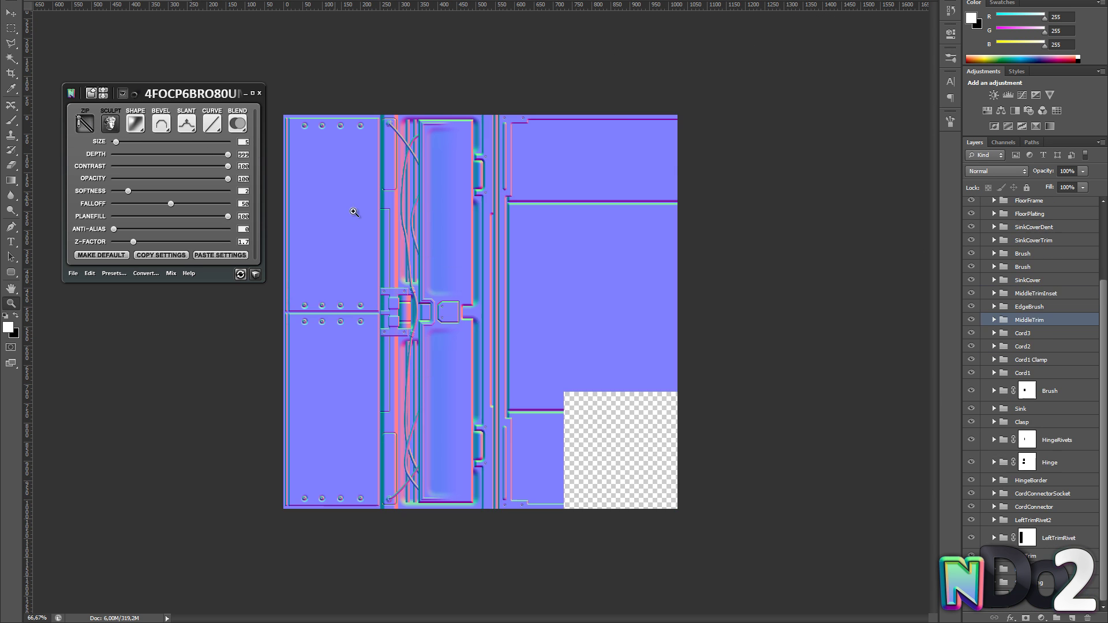
left_click(255, 274)
left_click_drag(715, 297, 759, 369)
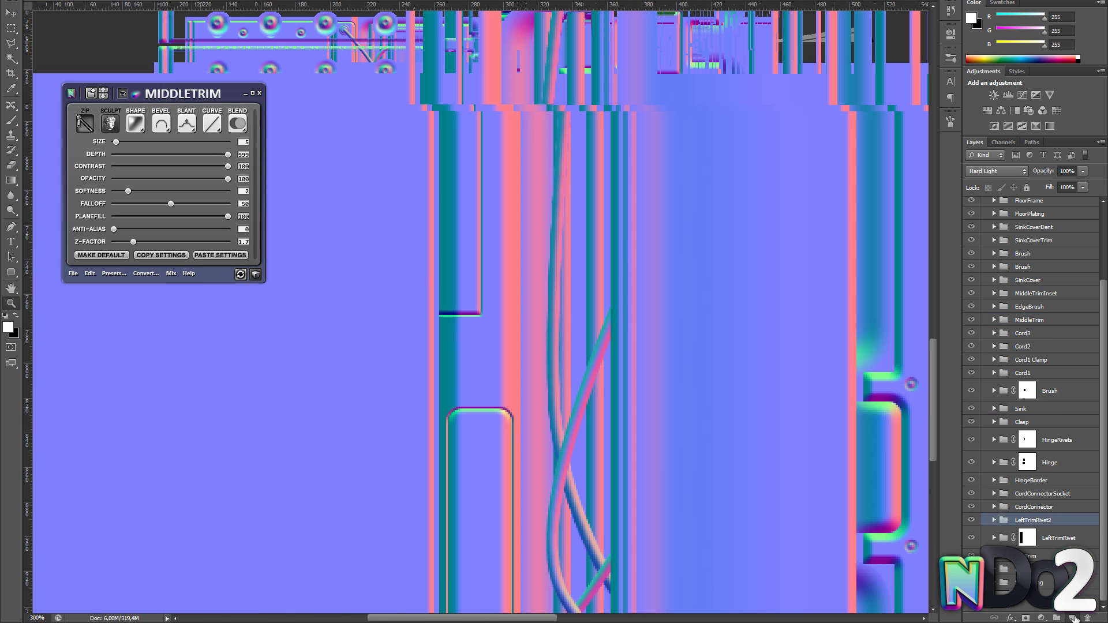
- Fill two thin lines across the left trim on a new layer, convert them to a normal map and change the blend option
key("alt+BackSpace")
key("ctrl+1")
left_click_drag(354, 479, 373, 147)
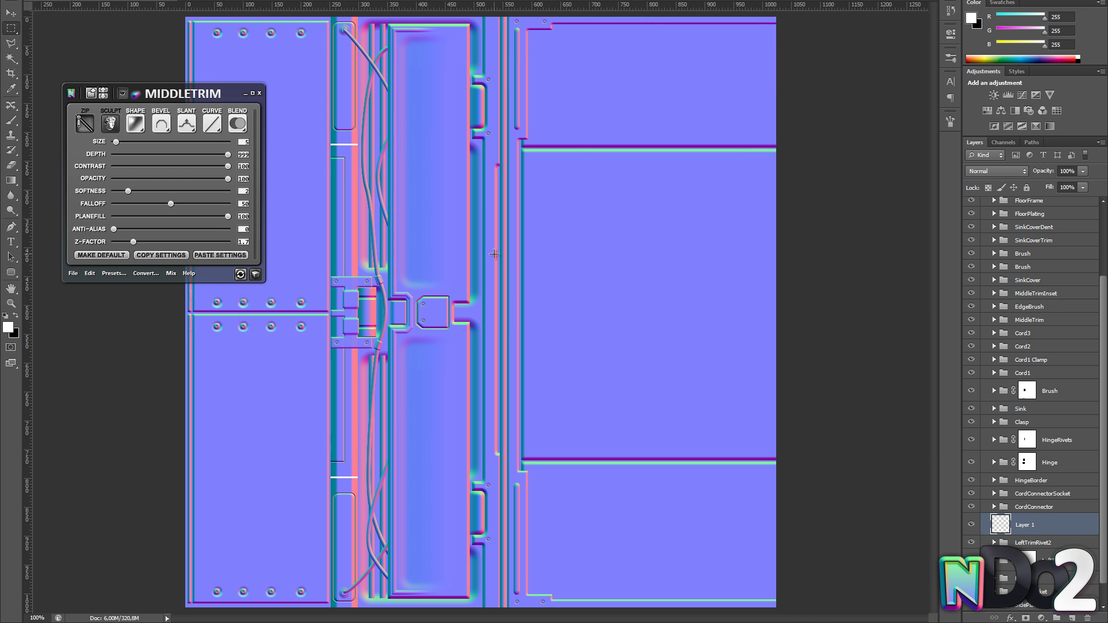
left_click(130, 167)
left_click(238, 124)
left_click(210, 206)
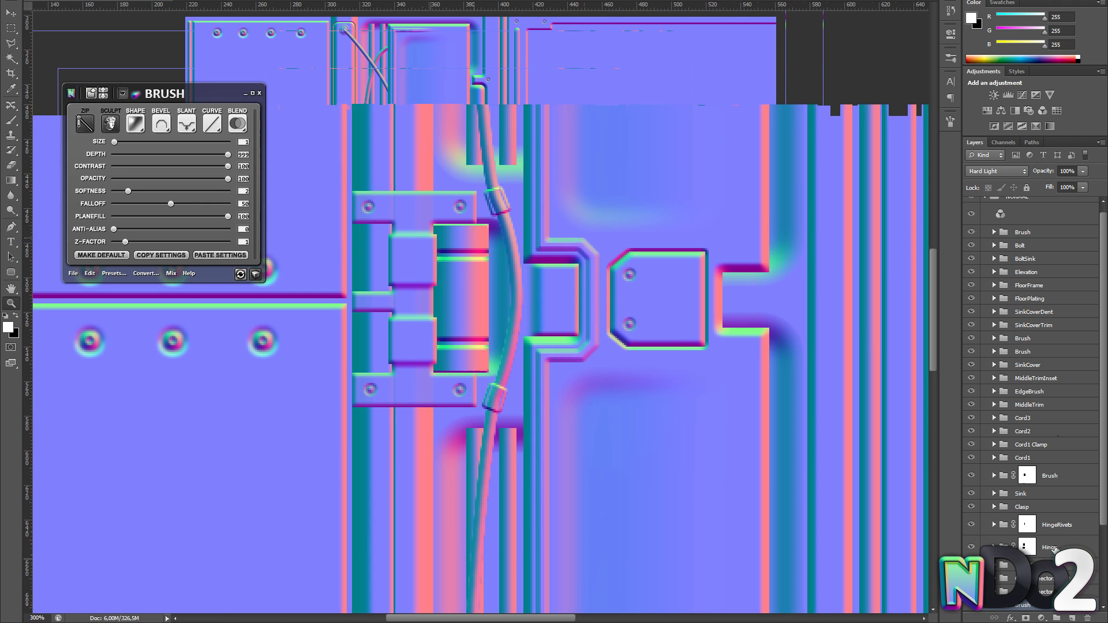
- Fill a small rectangle over the middle of the hinge barrel on a new layer and convert it to a normal map
left_click(1057, 525)
left_click(1071, 618)
left_click(423, 285)
key("m")
left_click_drag(409, 266, 474, 342)
key("alt+BackSpace")
left_click(182, 167)
left_click(181, 164)
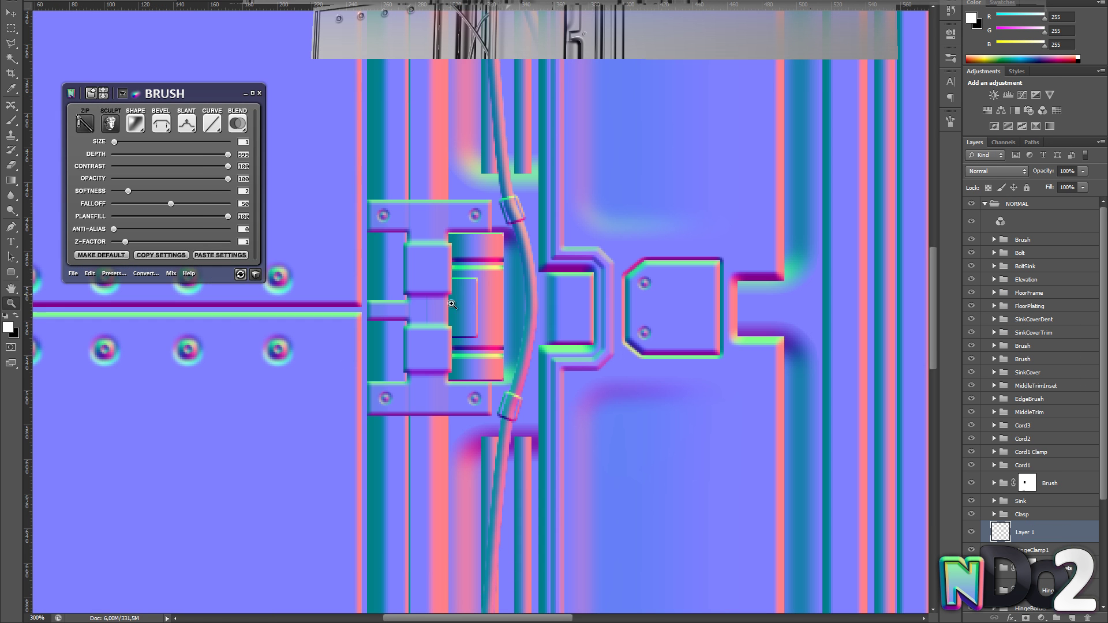
- Fill a narrow horizontal bar across the hinge's centre, place its layer above the clasp and convert it to a normal map
left_click(441, 310)
key("m")
left_click_drag(366, 258, 627, 340)
key("z")
left_click(533, 327, "alt")
left_click(536, 329, "alt")
key("alt+BackSpace")
left_click_drag(1054, 537, 1054, 509)
left_click(192, 195)
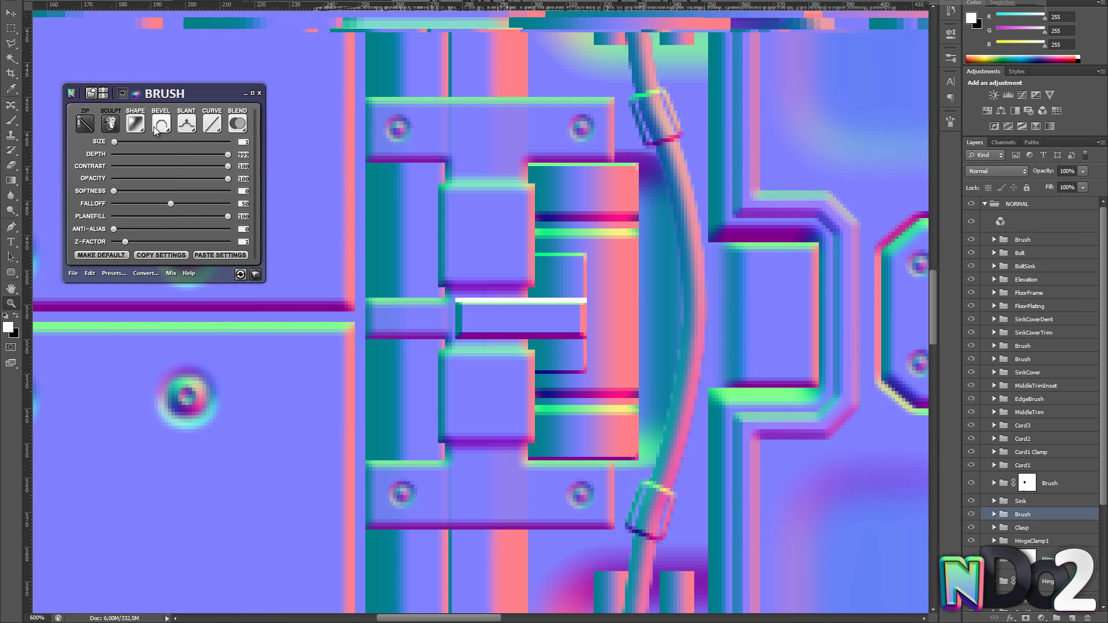
- Try to shorten the hinge bar by erasing its free end in sculpt mode
key("v")
left_click(508, 318)
left_click_drag(727, 325, 702, 342)
key("e")
left_click_drag(602, 225, 598, 523)
key("z")
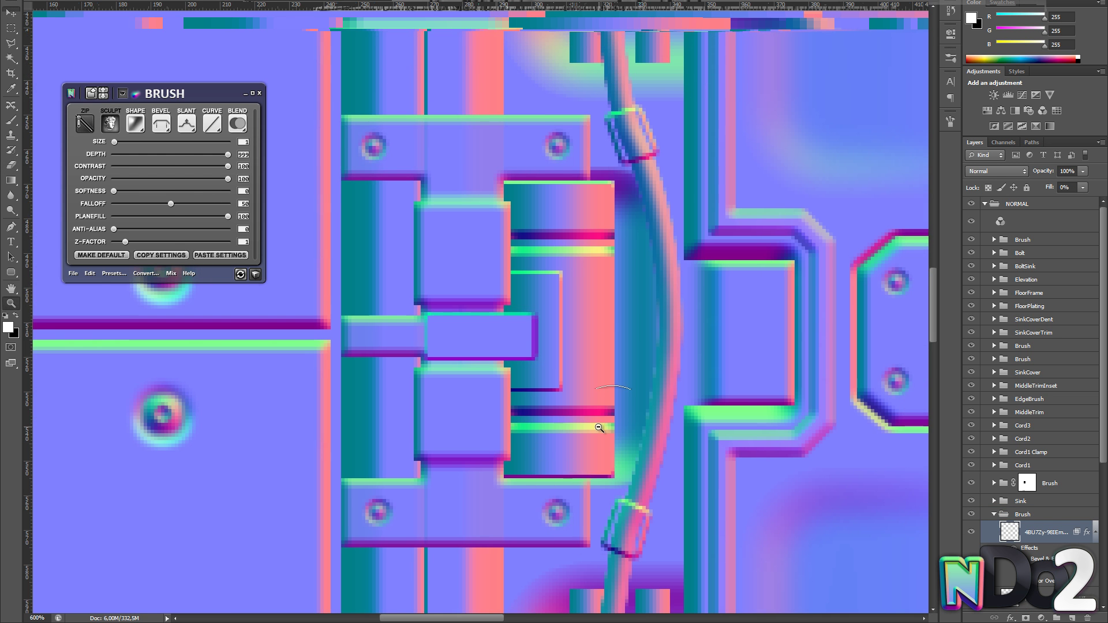
left_click(603, 422, "alt")
left_click(603, 420, "alt")
key("e")
key("ctrl+z")
- Erase a vertical stroke across the hinge bar near its free end
left_click_drag(591, 259, 603, 262)
key("z")
left_click(596, 315, "alt")
left_click(578, 355)
left_click(577, 354)
left_click(576, 354)
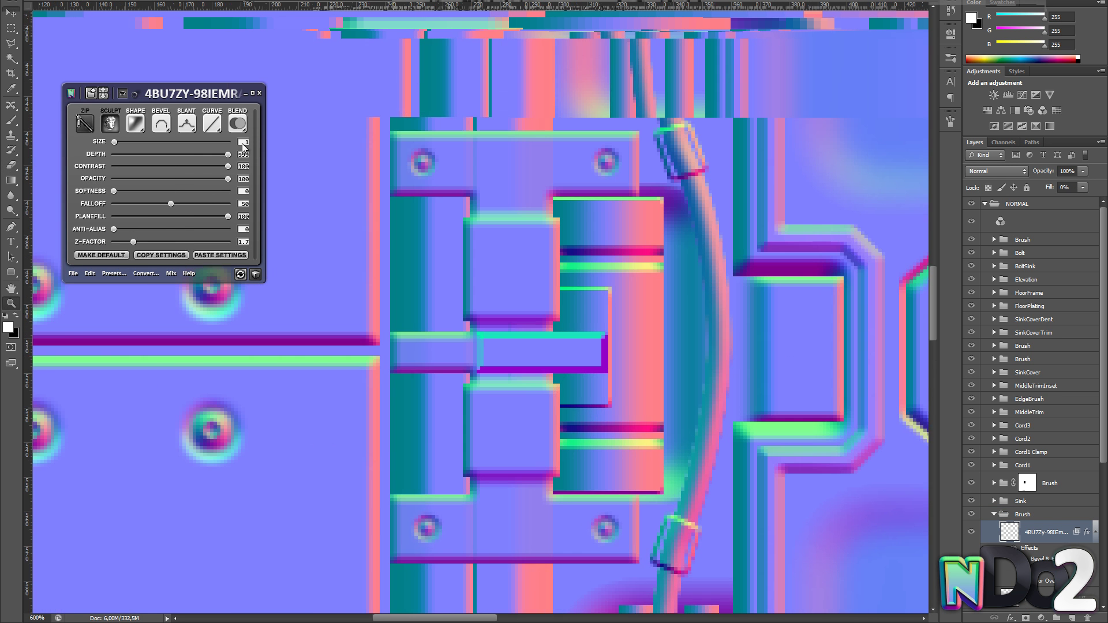
left_click(641, 337, "alt")
left_click(641, 337, "alt")
left_click(641, 337)
left_click(640, 336)
left_click(641, 337, "alt")
left_click(641, 336, "alt")
key("e")
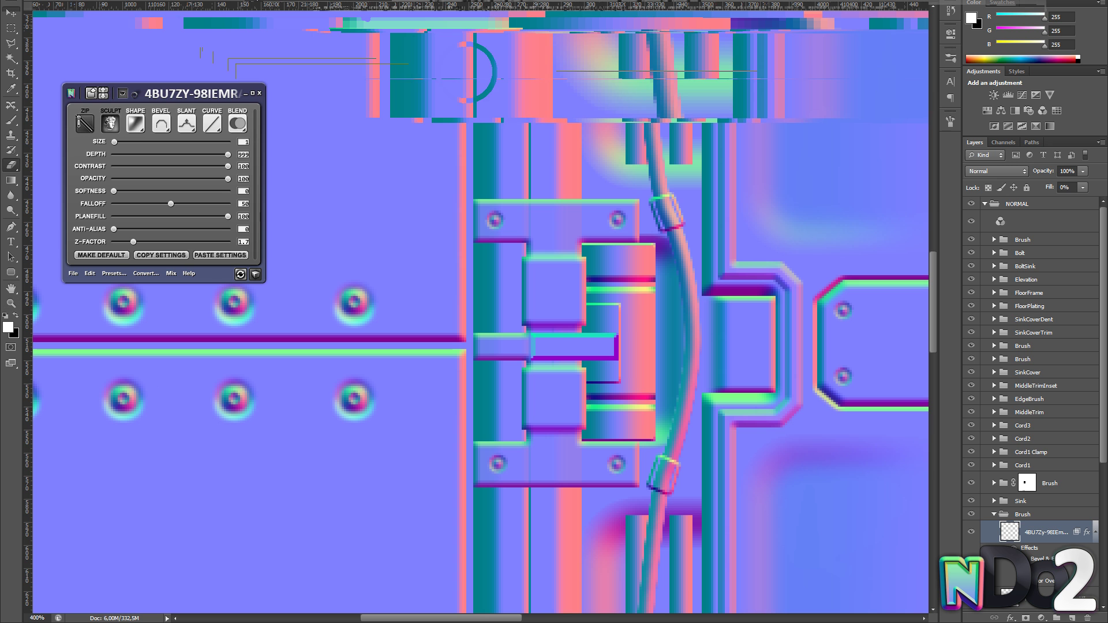
left_click_drag(611, 371, 631, 519)
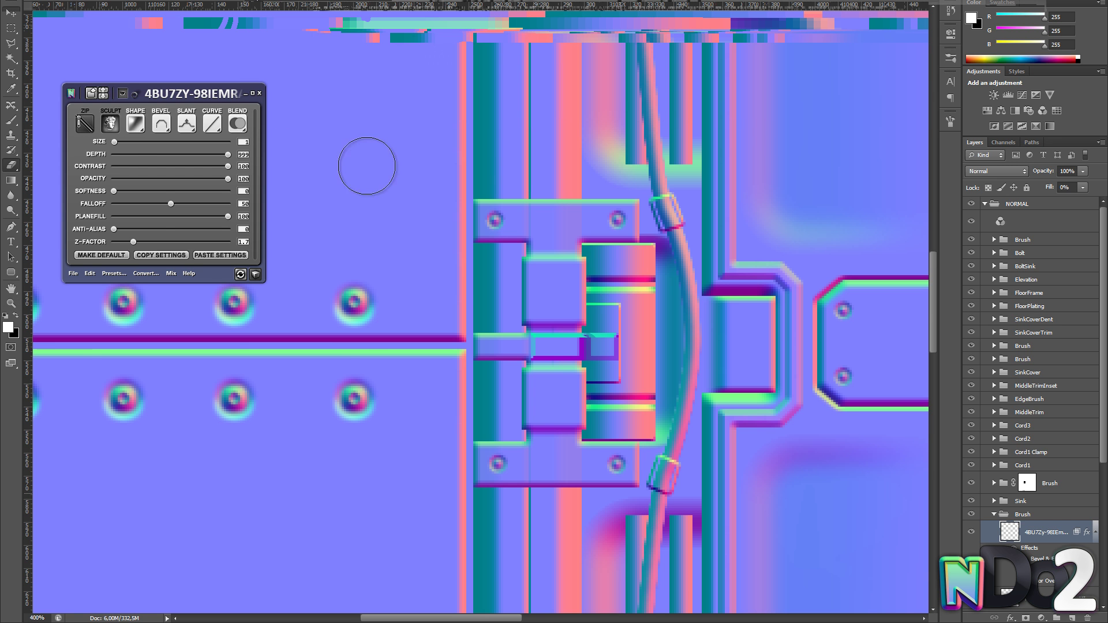
- Change the hinge bar's blend option and rename its group HingleClamp3
left_click(237, 124)
left_click(248, 200)
key("z")
left_click(596, 340, "alt")
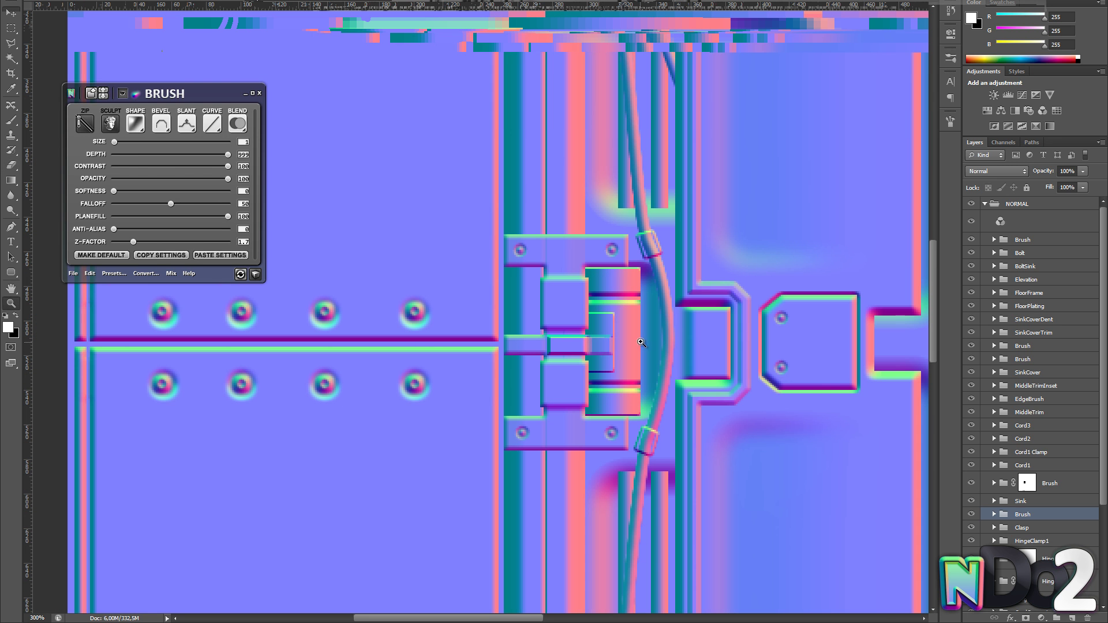
left_click(596, 355)
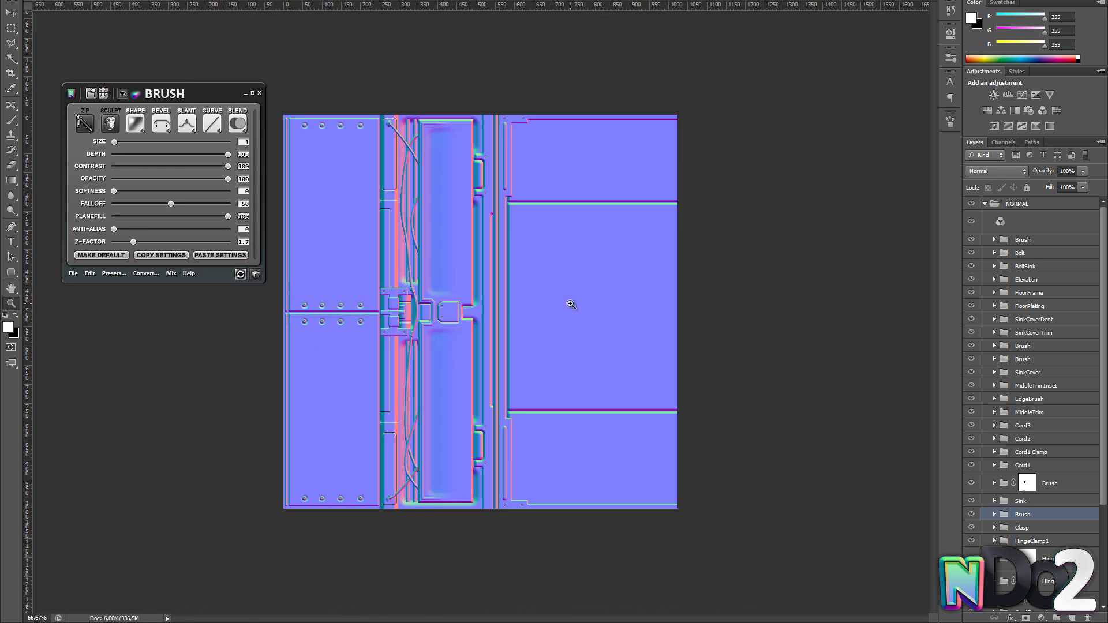
left_click(570, 303)
left_click(211, 573)
left_click(211, 573)
mouse_move(211, 573)
left_mouse_down()
mouse_move(423, 469)
mouse_move(450, 387)
left_mouse_up()
double_click(1030, 513)
- Select a circle above the leftmost lower bolt on the left plating and convert it to a bevelled ring
left_click(673, 343)
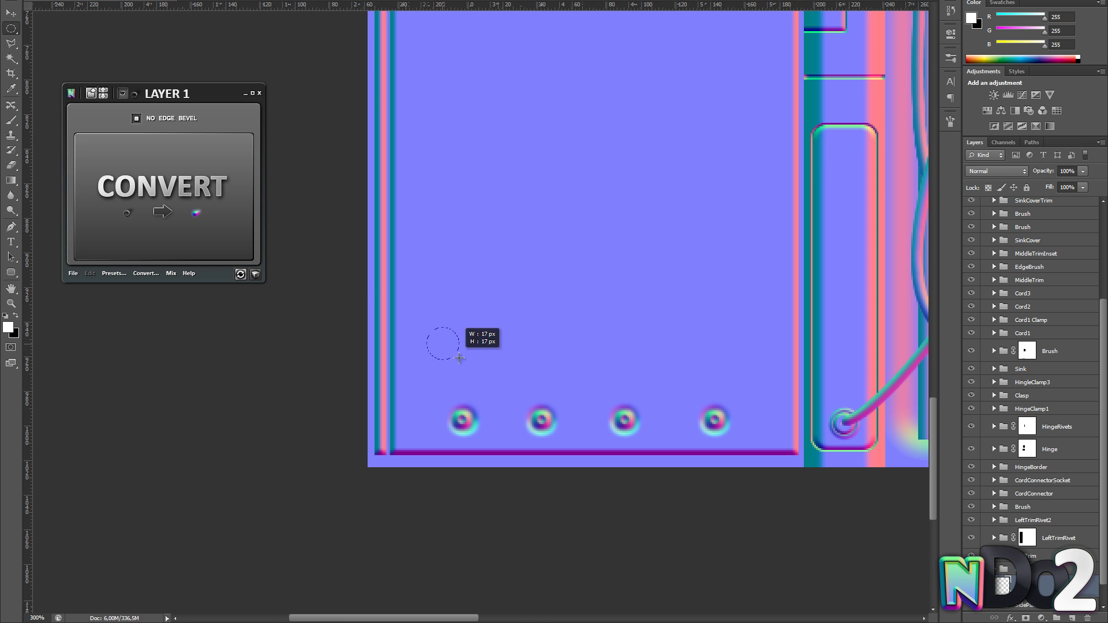
left_click_drag(459, 358, 456, 356)
left_click(149, 211)
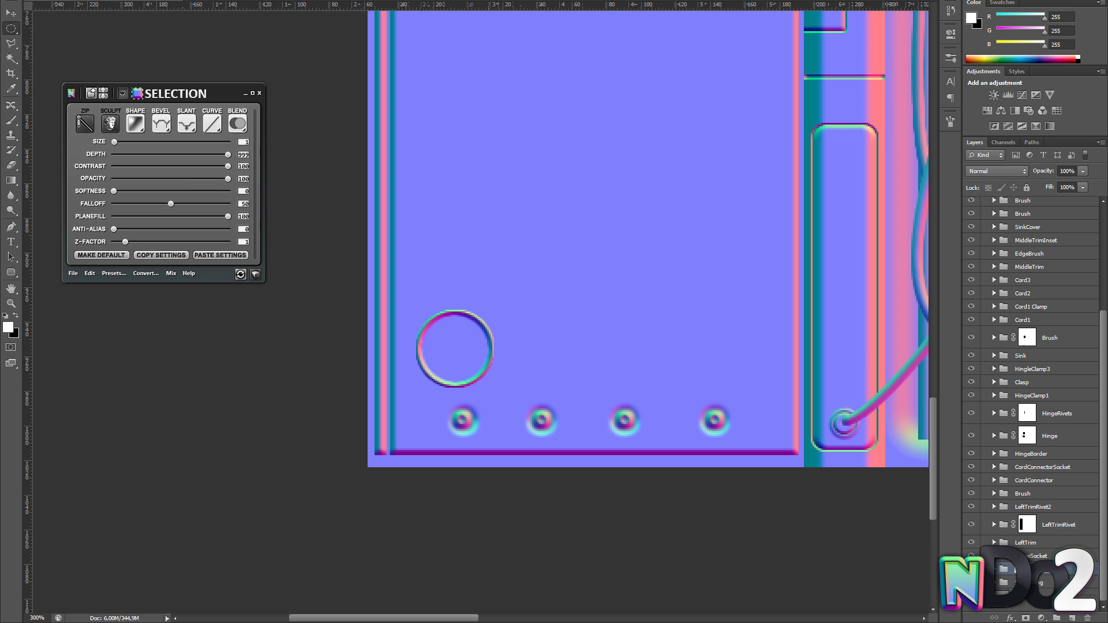
- Fill a slightly smaller circle inside the ring on a new layer and convert it to a normal map disc
left_click(1073, 618)
left_click_drag(475, 324, 498, 415)
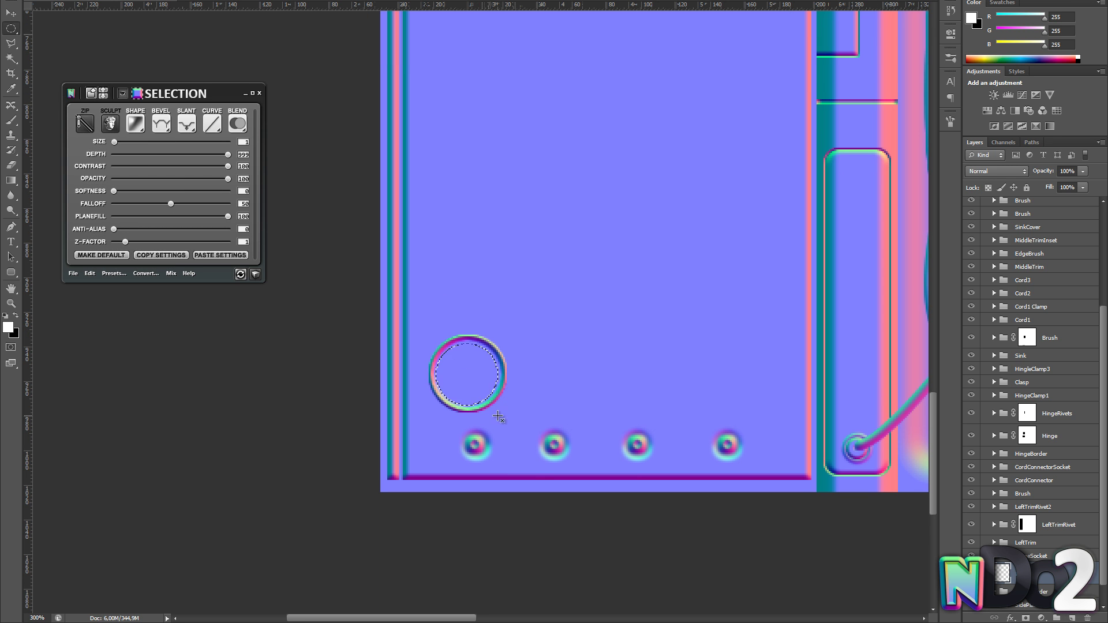
left_click_drag(432, 346, 500, 413)
key("alt+BackSpace")
key("ctrl+d")
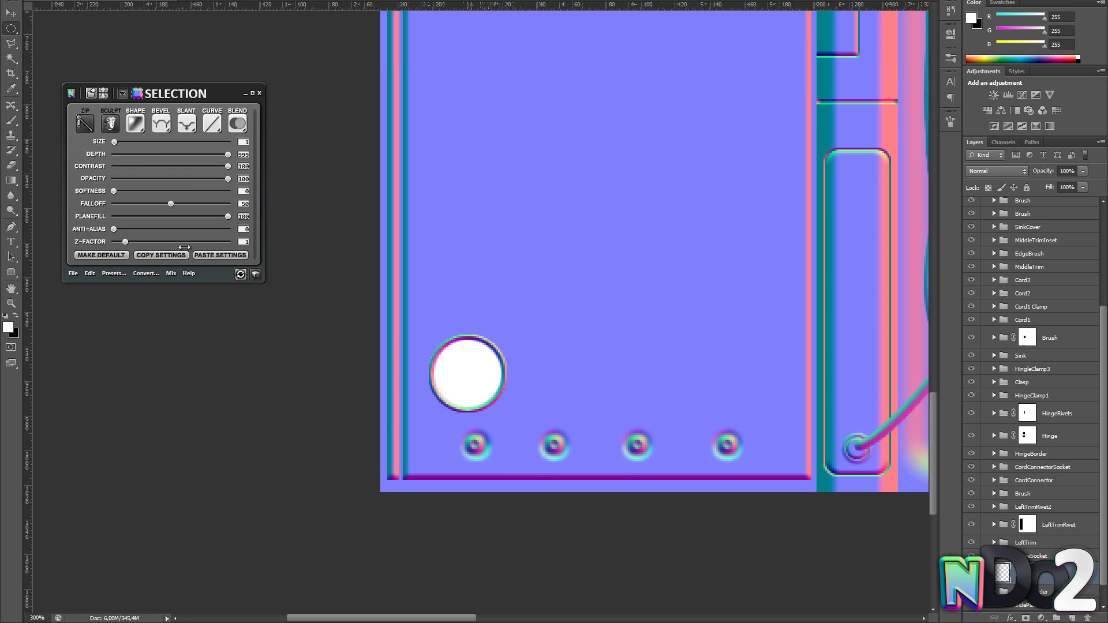
left_click(172, 189)
- Choose a small eraser brush for cutting round holes into the disc in sculpt mode
left_click(480, 367, "ctrl")
left_click_drag(480, 366, 486, 356)
left_click(486, 355)
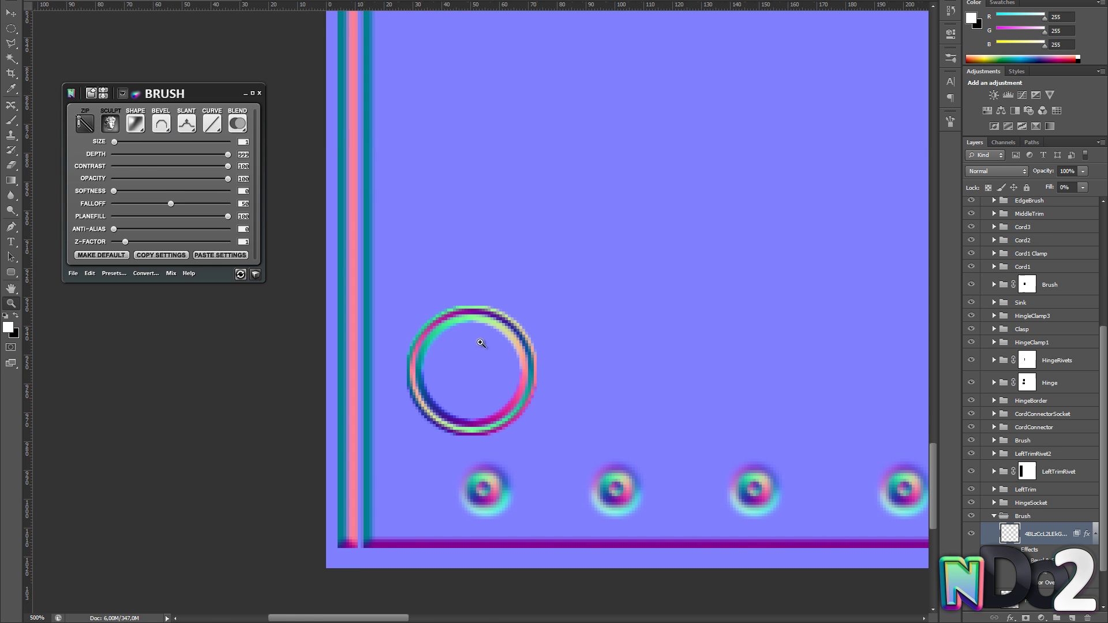
key("e")
right_click(502, 359)
double_click(613, 439)
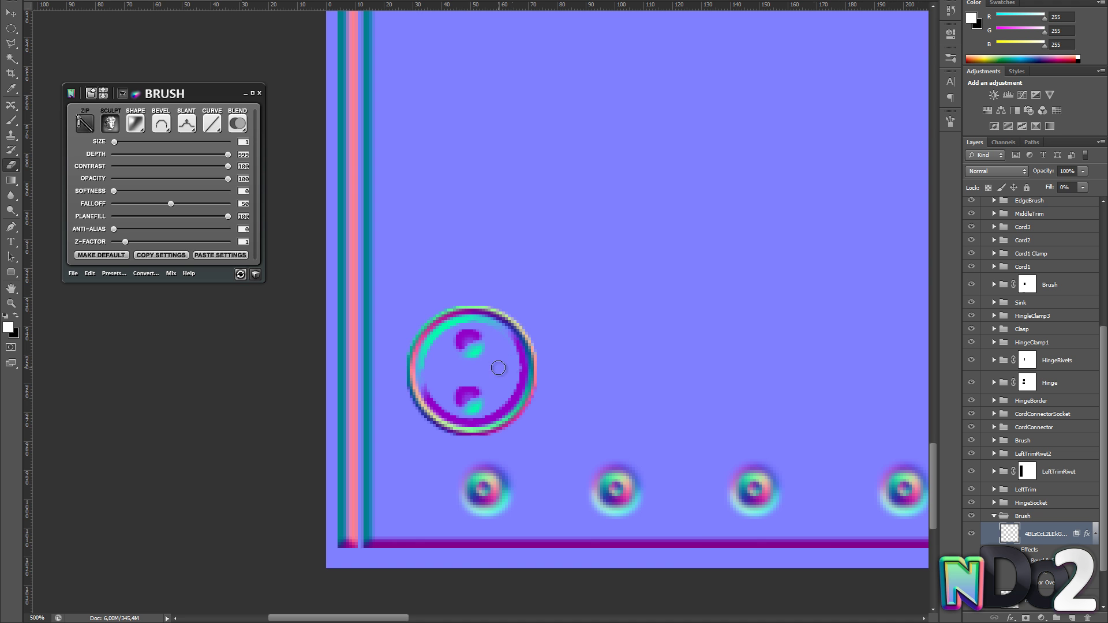
- Undo the trial holes erased in the disc
scroll(553, 372, "down", 3)
scroll(557, 361, "up", 5)
key("ctrl+alt+z")
key("ctrl+alt+z")
key("ctrl+alt+z")
key("ctrl+alt+z")
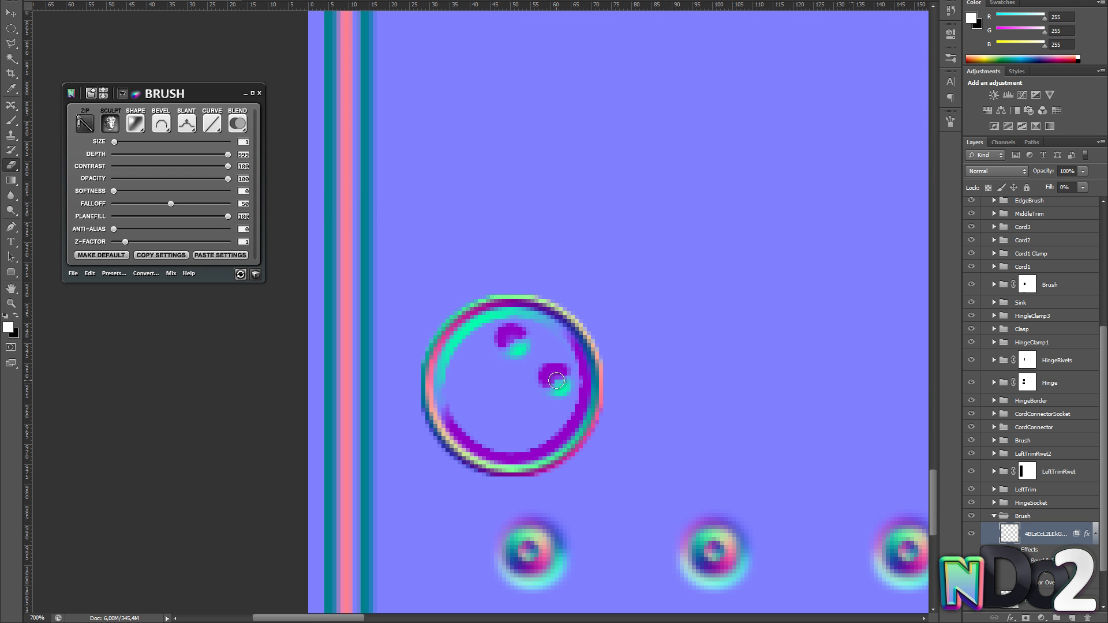
- Erase four small round holes evenly spaced around the disc, redoing the misplaced ones
key("ctrl+z")
left_click(468, 389)
key("z")
left_click(589, 365, "alt")
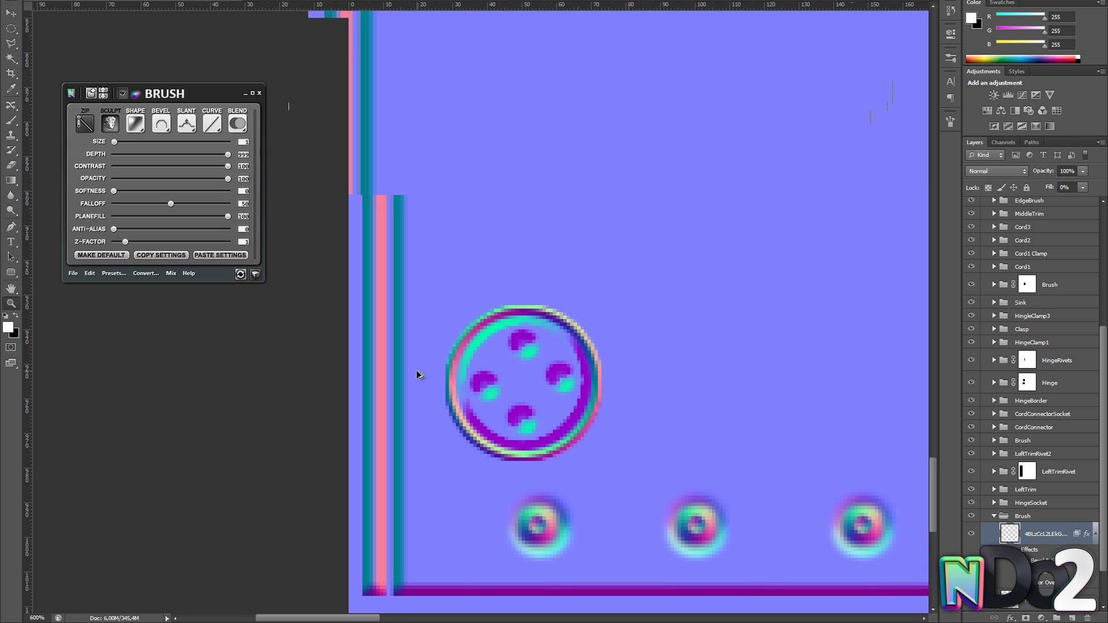
key("e")
left_click_drag(554, 375, 565, 382)
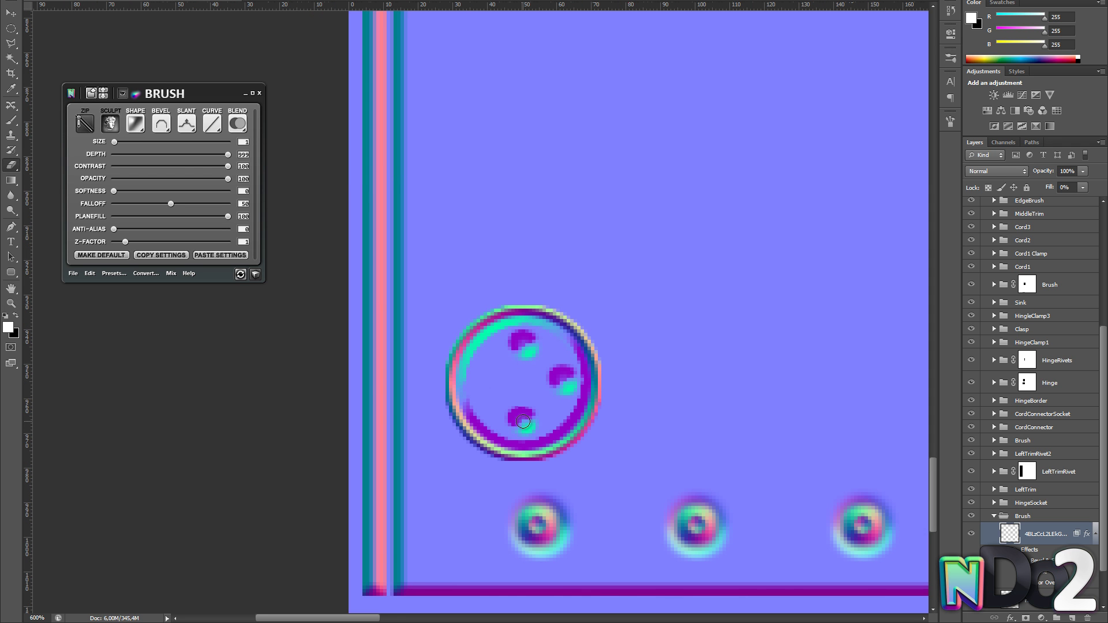
key("ctrl+z")
left_click(486, 385)
key("z")
left_click(580, 354, "alt")
- Check the holed disc in 3D and set its contrast to 54
left_click(255, 274)
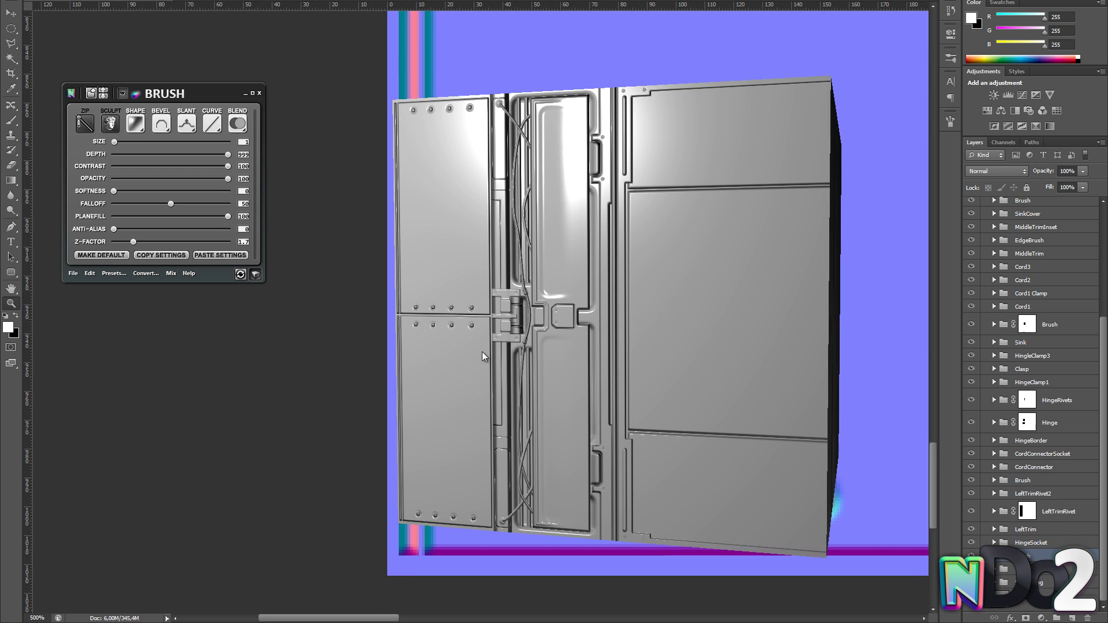
left_click_drag(482, 351, 507, 380)
key("e")
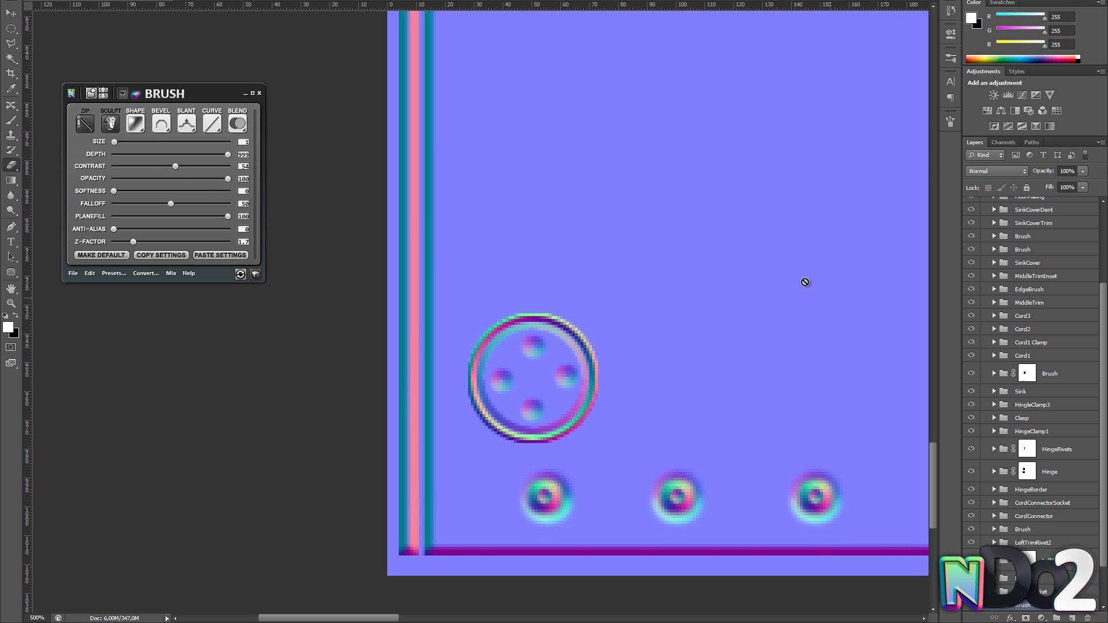
- Set the contrast of the TechyBorder ring to 80 and check it in 3D
scroll(1033, 571, "down", 3)
left_click(1033, 579)
left_click_drag(228, 167, 203, 169)
left_click(256, 274)
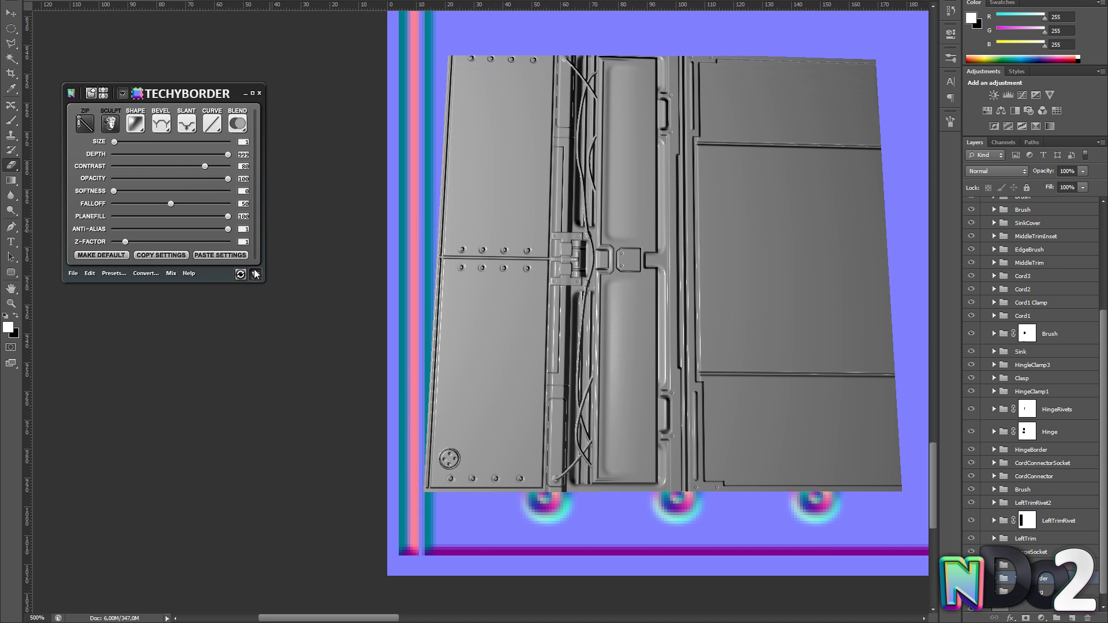
left_click_drag(612, 340, 560, 337)
left_click(258, 276)
- Copy the TechyBorder ring to the upper-left corner of the left plating, just below the bolts
key("z")
left_click(556, 380, "alt")
left_click(555, 377, "alt")
left_click(555, 377, "alt")
key("ctrl+1")
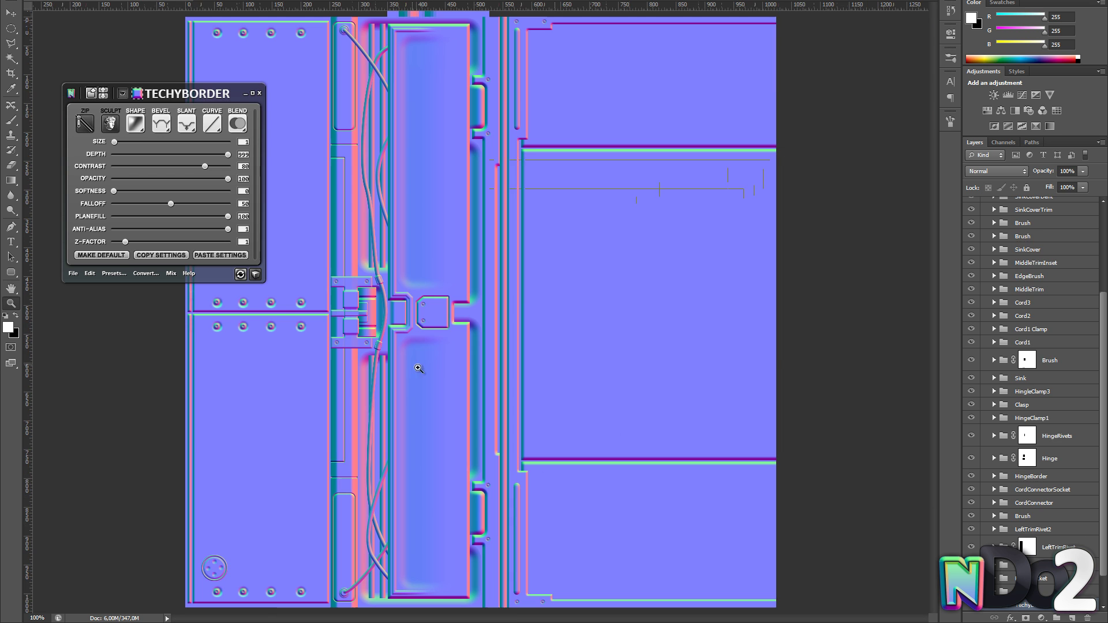
key("b")
left_click_drag(223, 577, 241, 65)
key("ctrl+d")
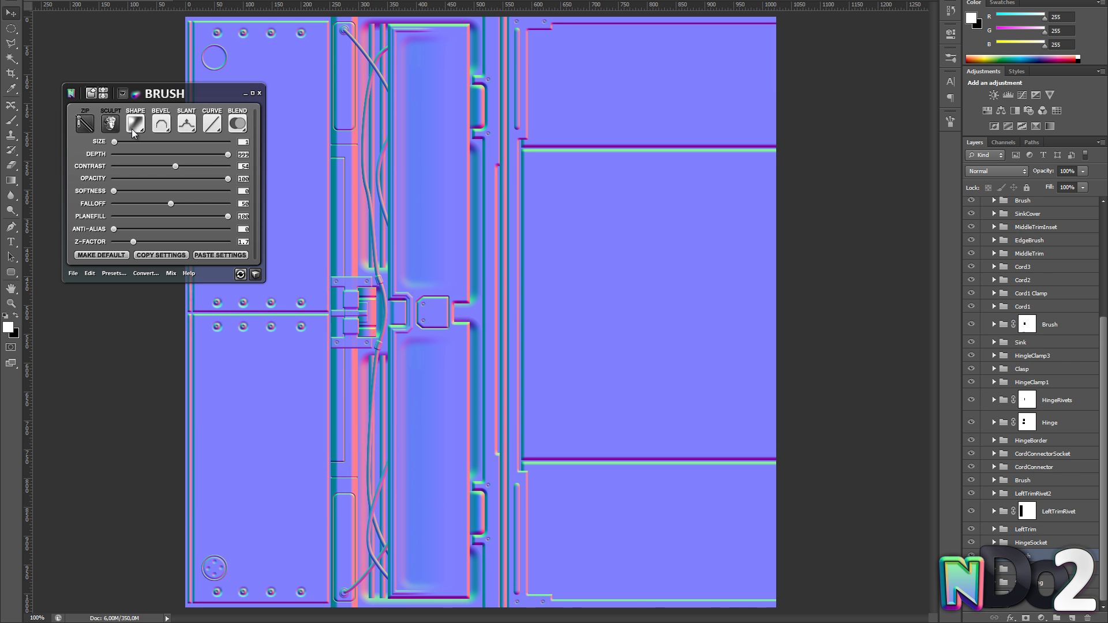
- Copy the four-hole disc into the upper ring and check the result in 3D
key("m")
left_click_drag(147, 480, 291, 622)
key("v")
left_click_drag(218, 580, 217, 579)
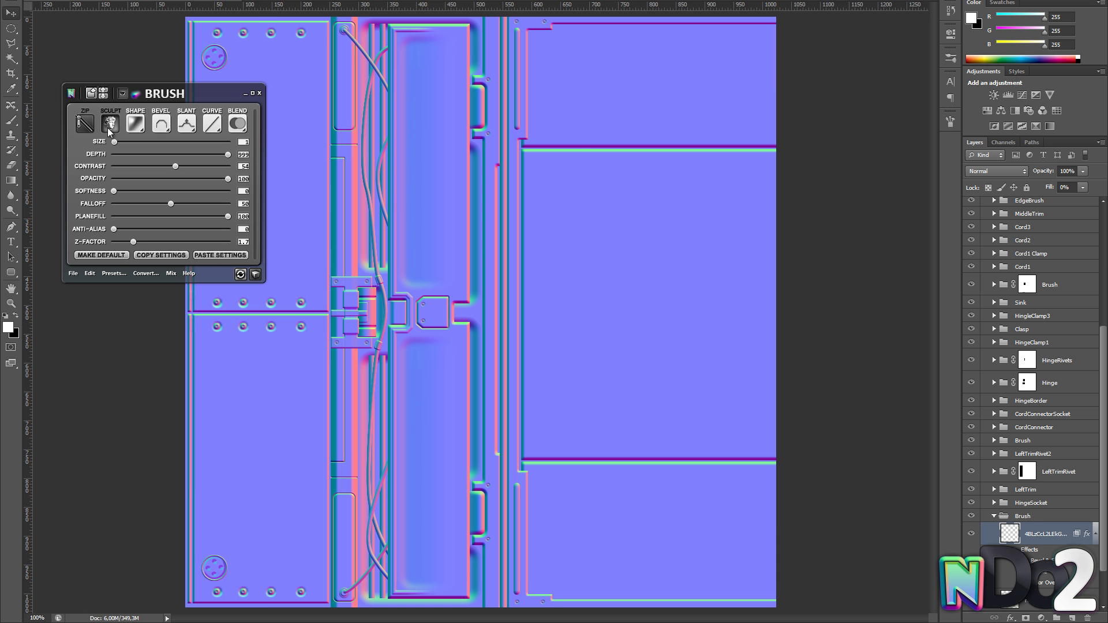
left_click(109, 131)
left_click(256, 275)
left_click_drag(554, 289, 494, 327)
left_click(256, 275)
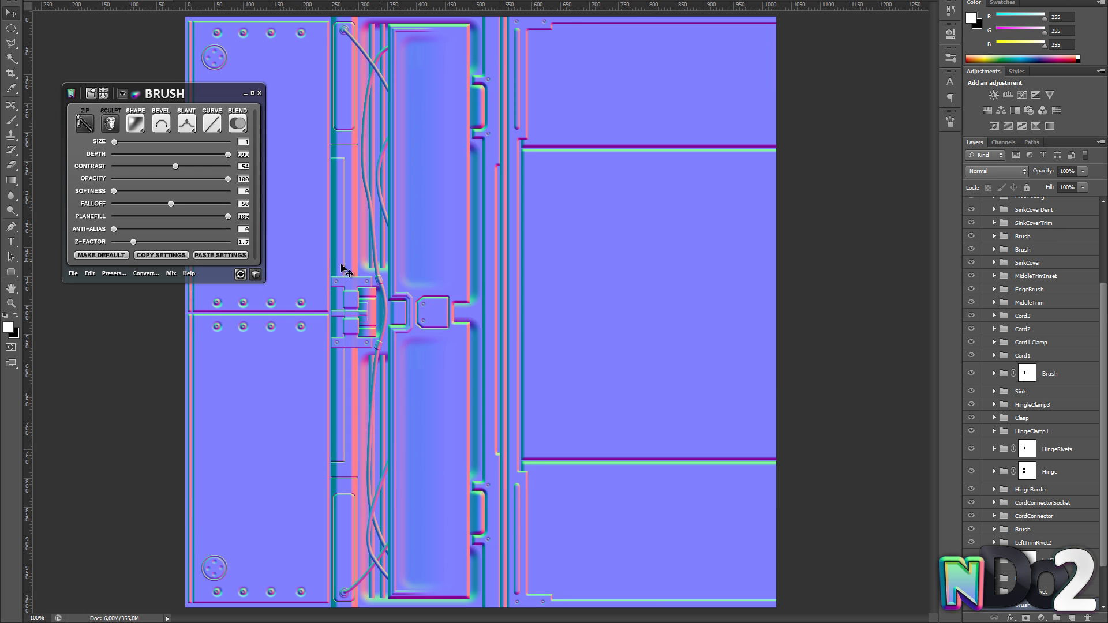
- Fill a small upright rectangle over the left plating's lower right edge on a new layer and convert it to a normal map
key("z")
left_click(519, 370)
left_click_drag(191, 408, 511, 85)
left_click(459, 437)
scroll(1010, 449, "down", 2)
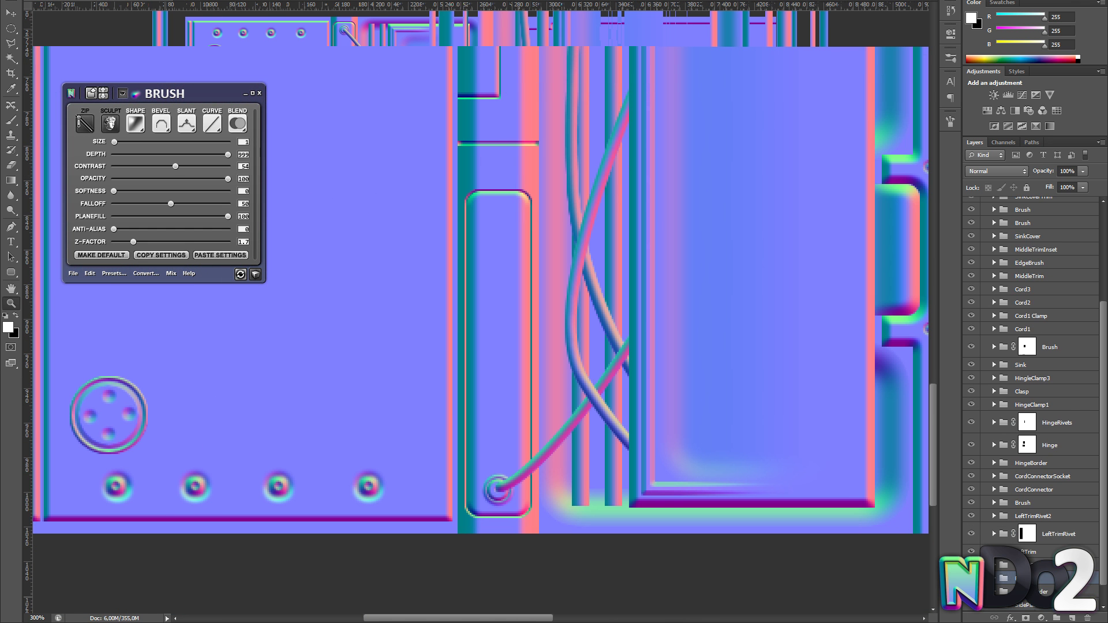
key("m")
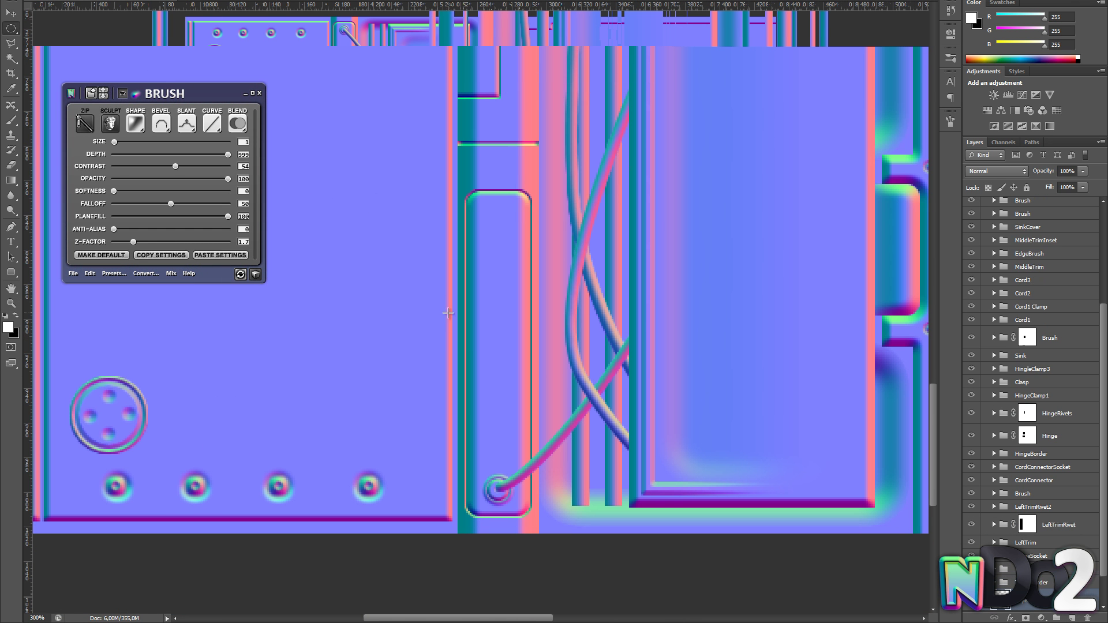
right_click(11, 28)
left_click(63, 27)
left_click_drag(461, 304, 433, 395)
left_click_drag(454, 283, 453, 304)
key("ctrl+shift+alt+n")
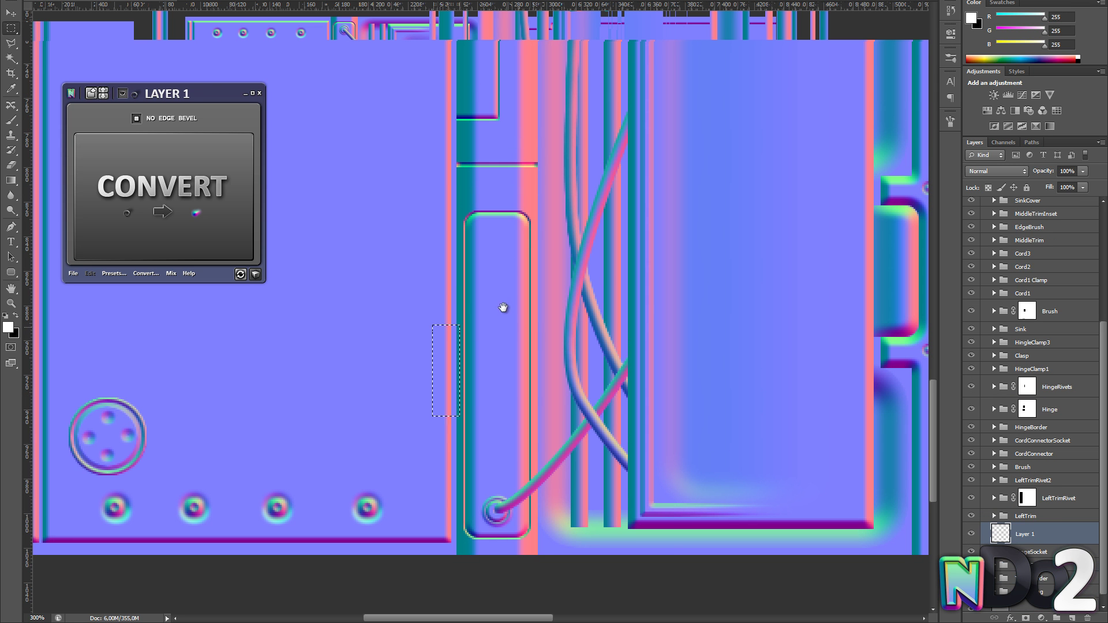
key("alt+BackSpace")
left_click(189, 188)
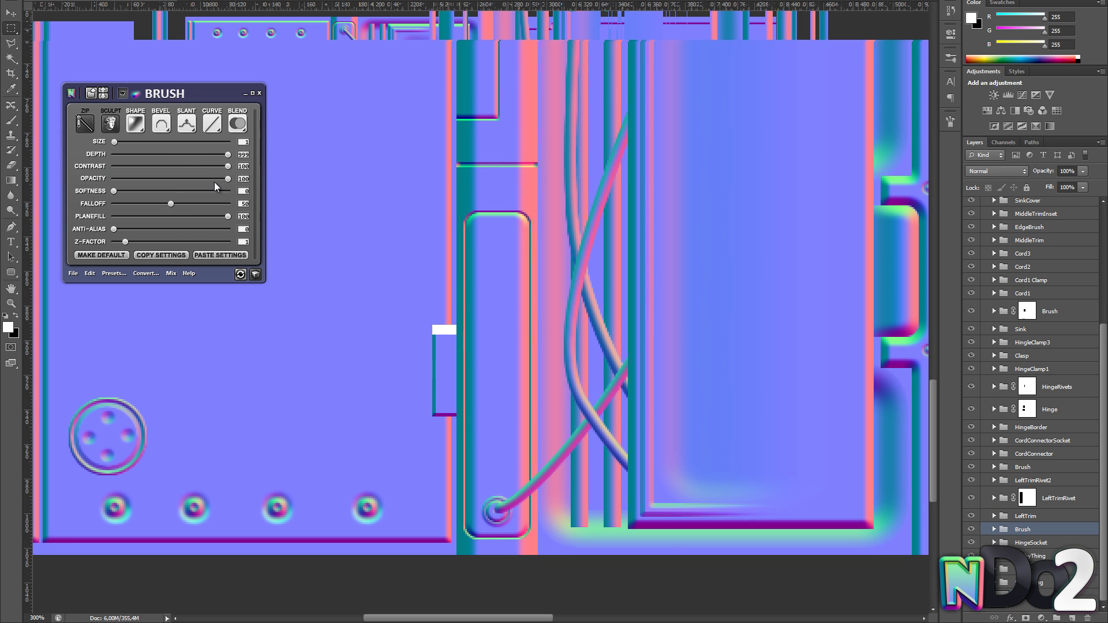
- Change the bevel profile of the small edge rectangle
left_click(161, 124)
left_click(137, 206)
left_click_drag(457, 259, 460, 264)
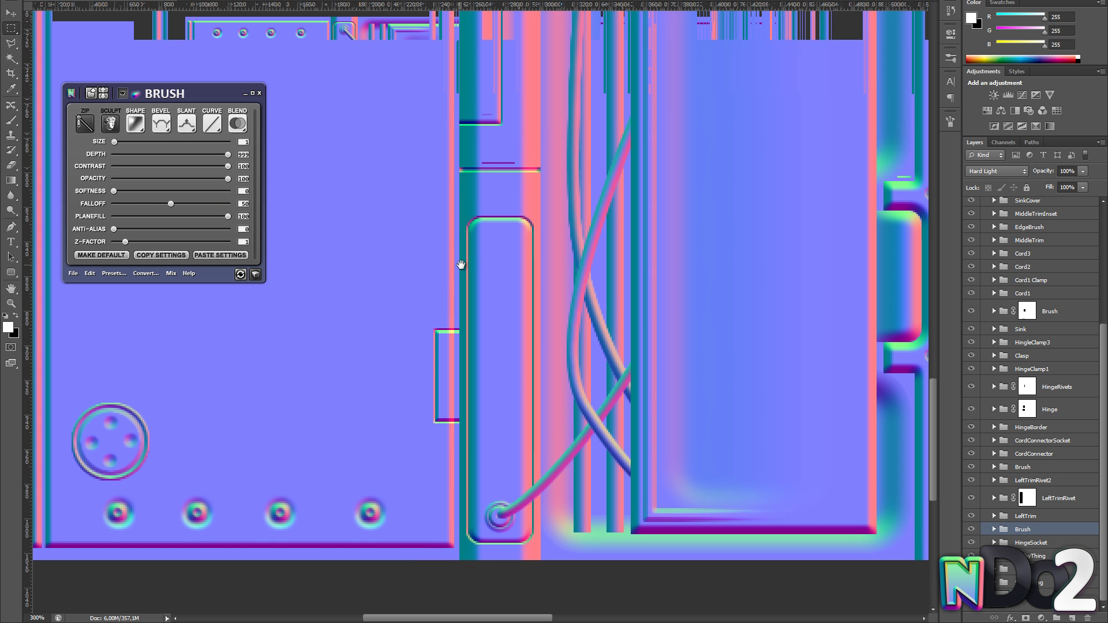
- Set the edge rectangle's softness to 2 and copy it to the plating's upper edge and both ends of the right trim
scroll(482, 332, "down", 2)
key("b")
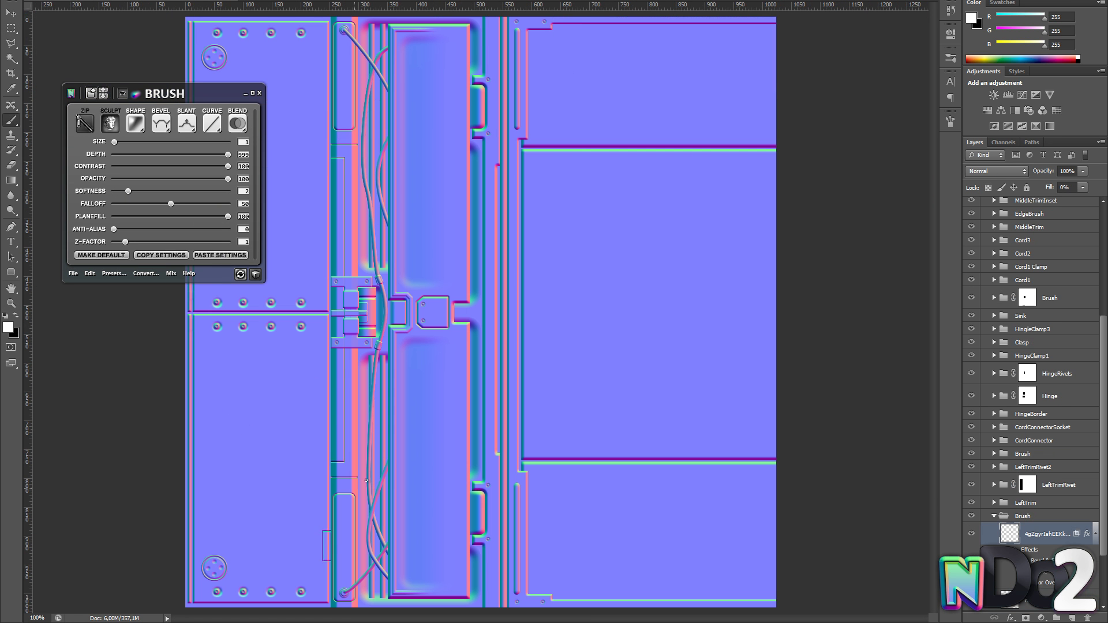
left_click_drag(344, 552, 516, 181)
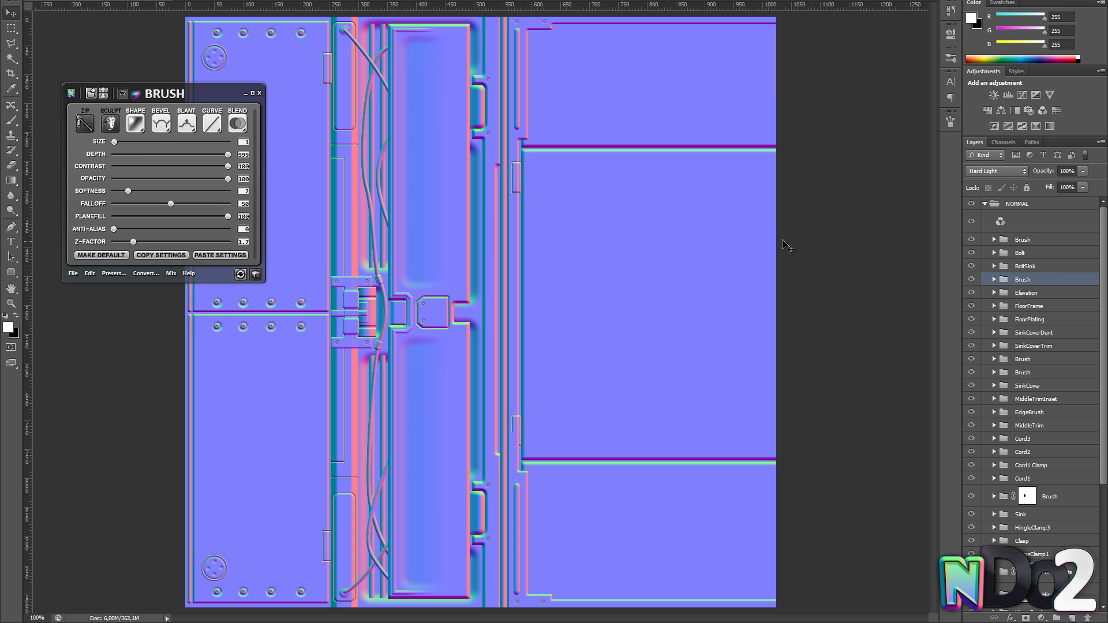
- Mask the edge rectangles along the trims, set their opacity to 79% and check them in 3D
left_click_drag(525, 479, 518, 531)
left_click_drag(358, 37, 330, 602)
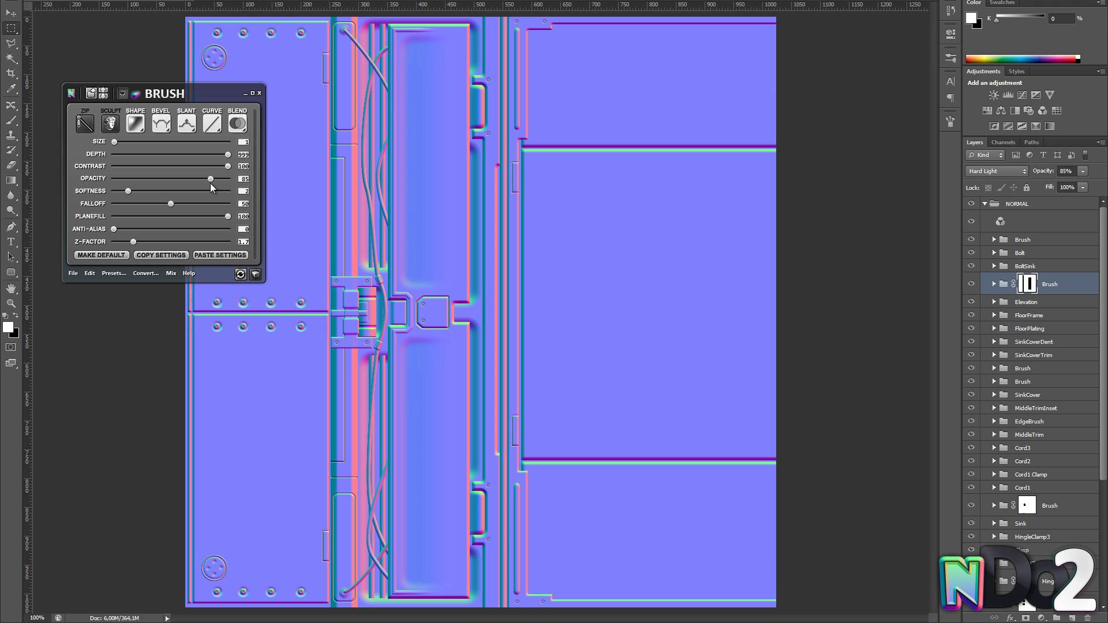
left_click_drag(210, 182, 204, 179)
left_click(255, 274)
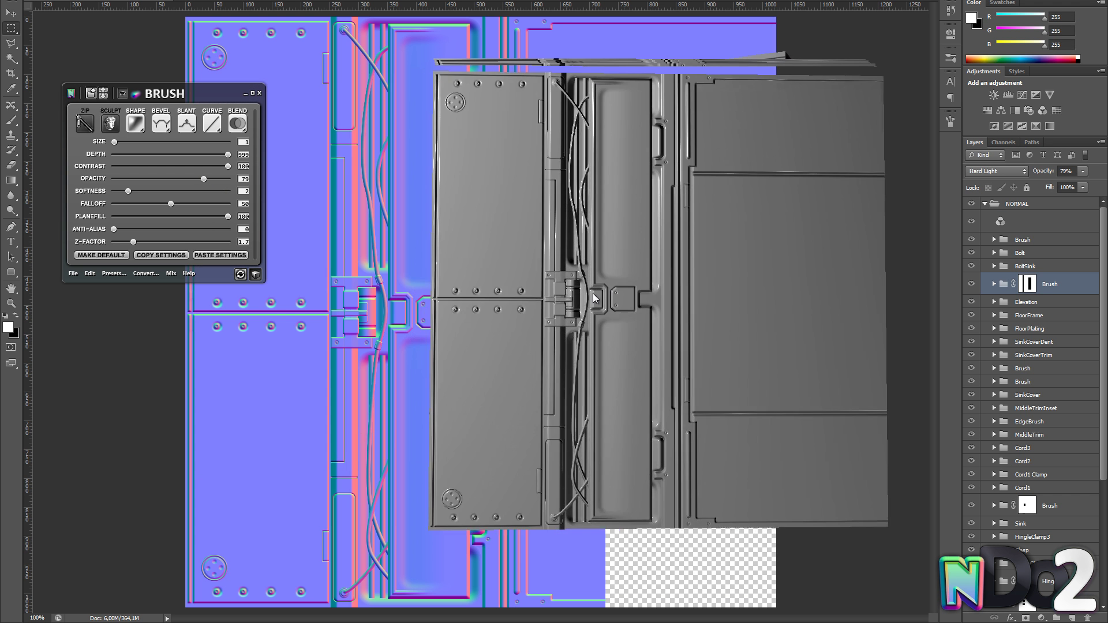